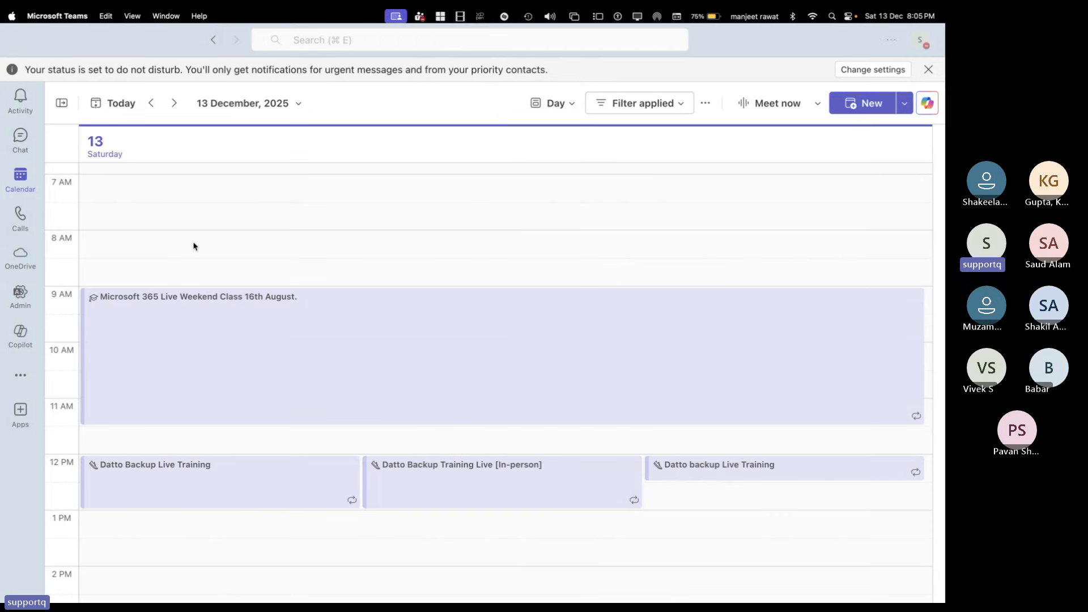
Switch from the Teams calendar to the Microsoft 365 admin center in Chrome
key(ctrl+Left)
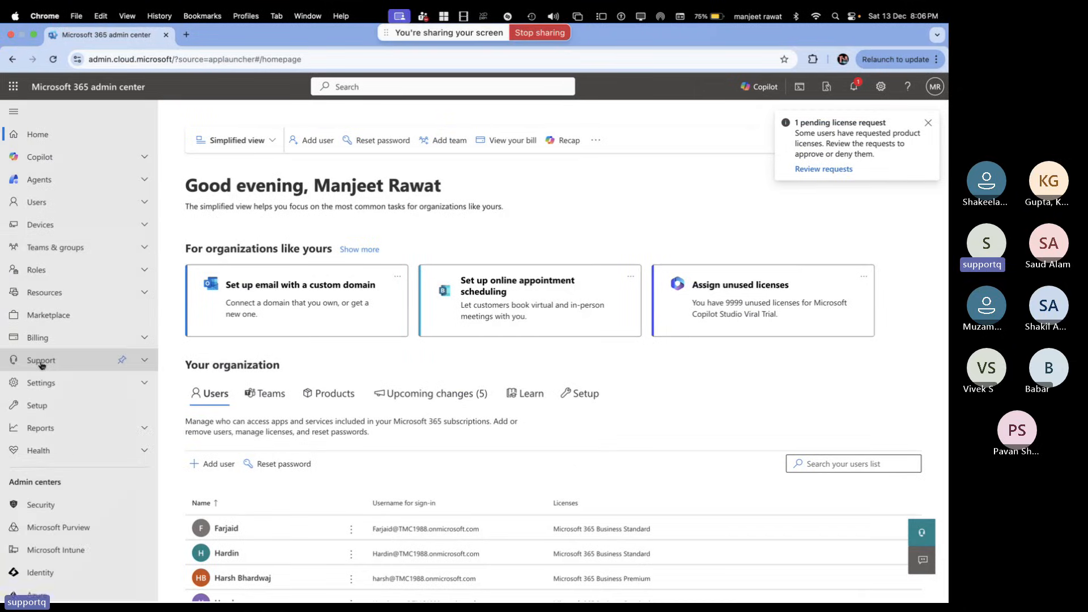
Go to Users > Active users and scroll through the user list
click(43, 204)
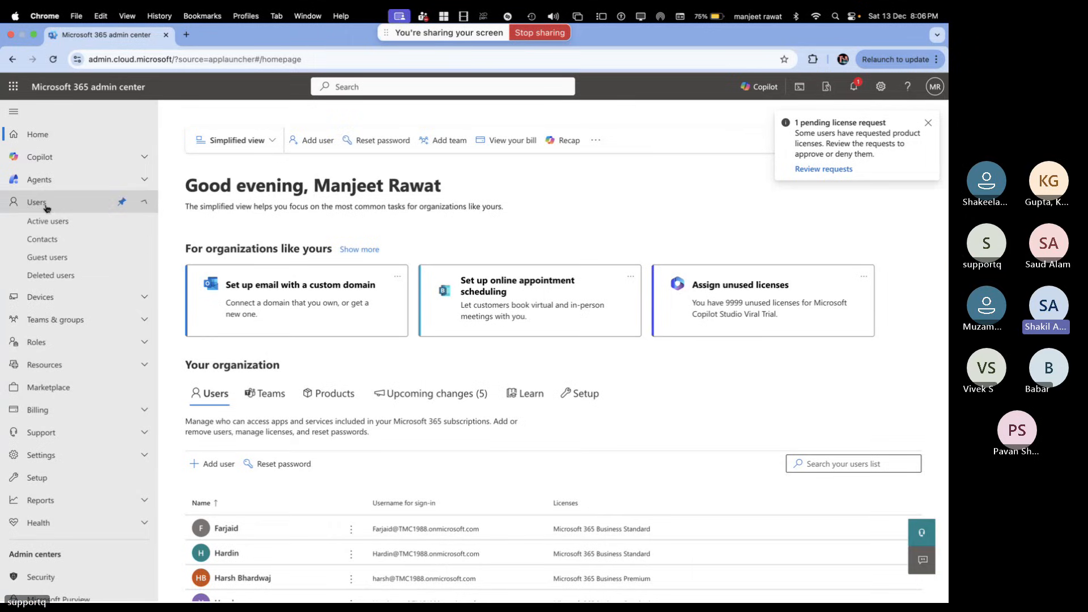
click(59, 223)
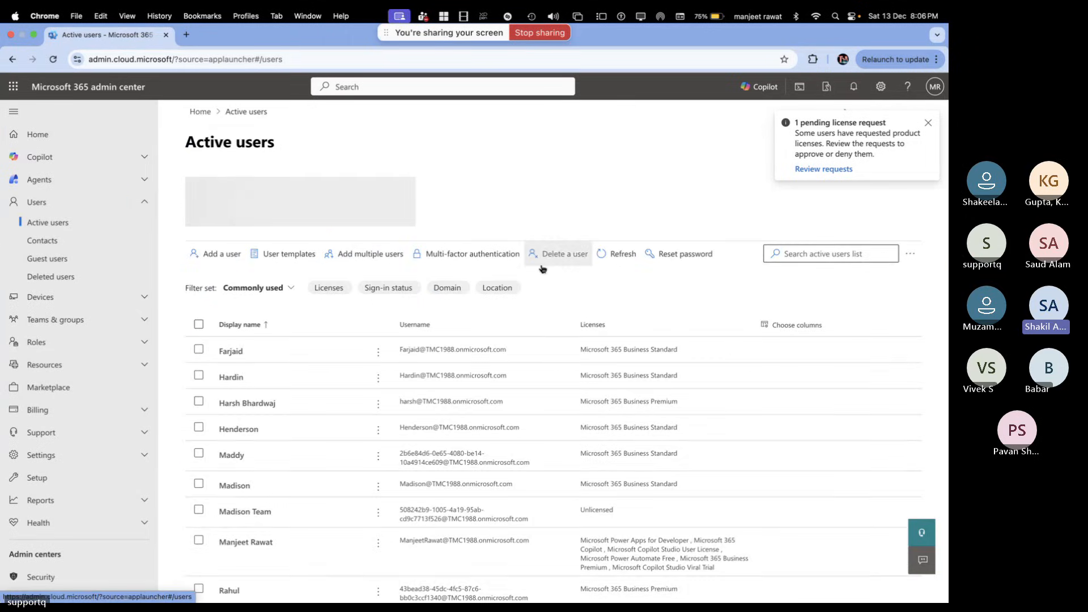
scroll(591, 298, down, 4)
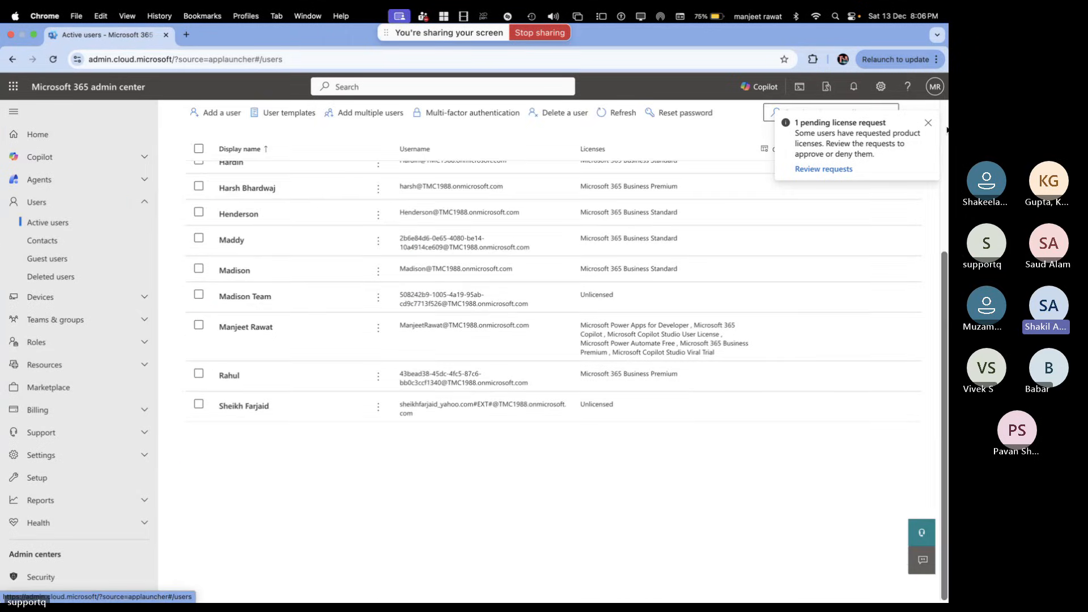
Glance at the notifications panel, then return to the Teams calendar
click(928, 122)
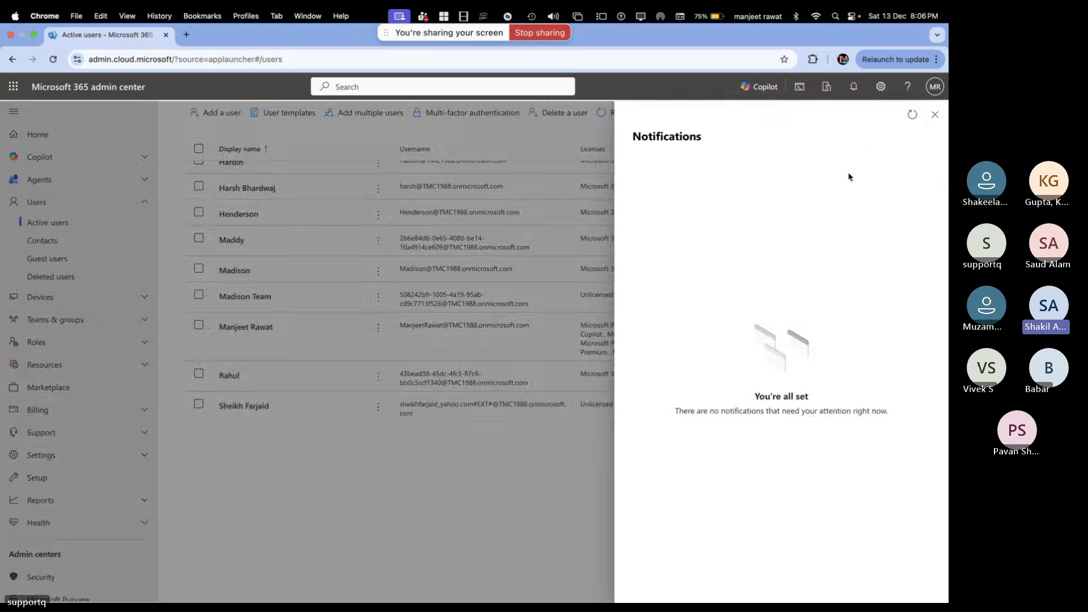
click(935, 114)
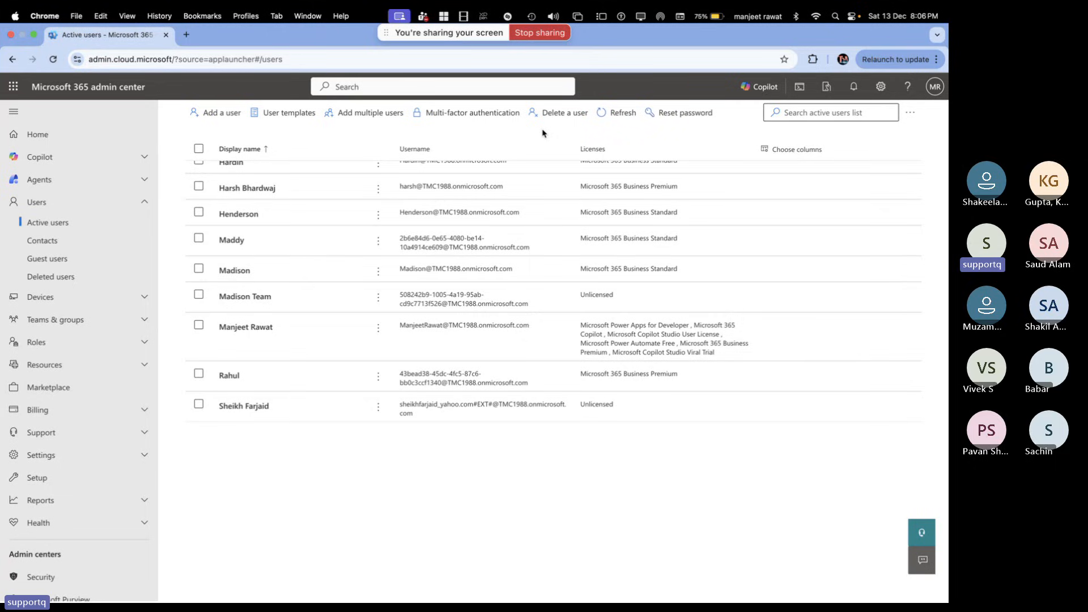
key(ctrl+Right)
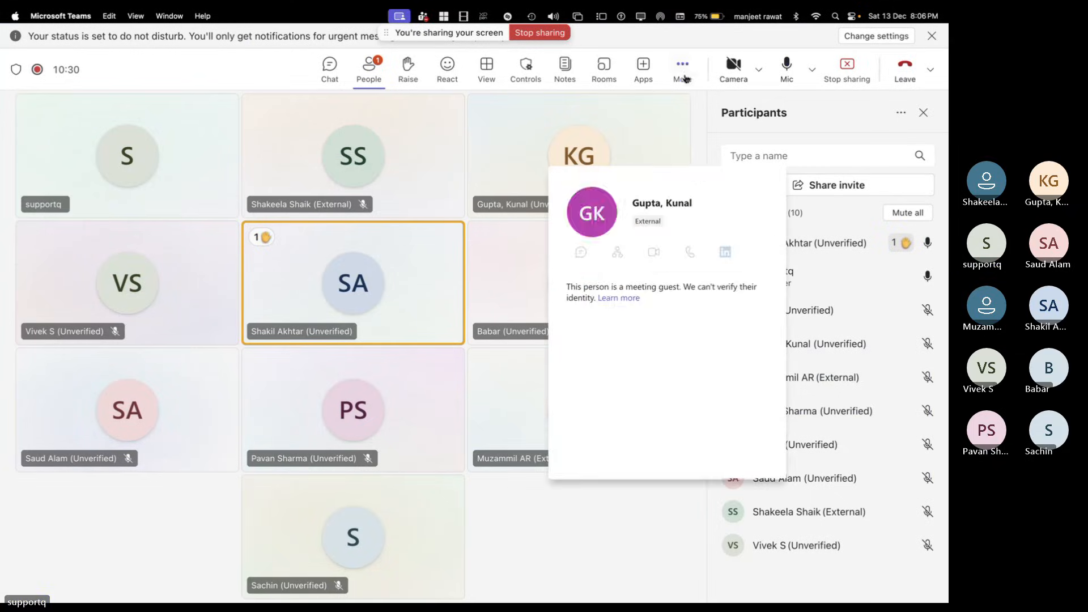
Check the meeting's Record and transcribe options, then return to the admin center's Active users page
click(683, 69)
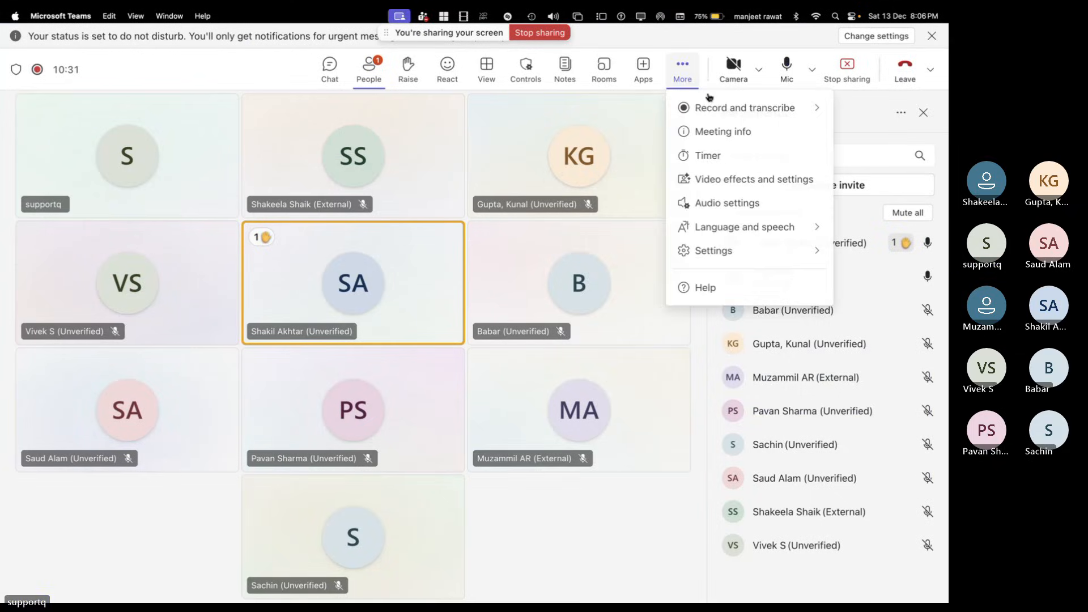
mouse_move(721, 109)
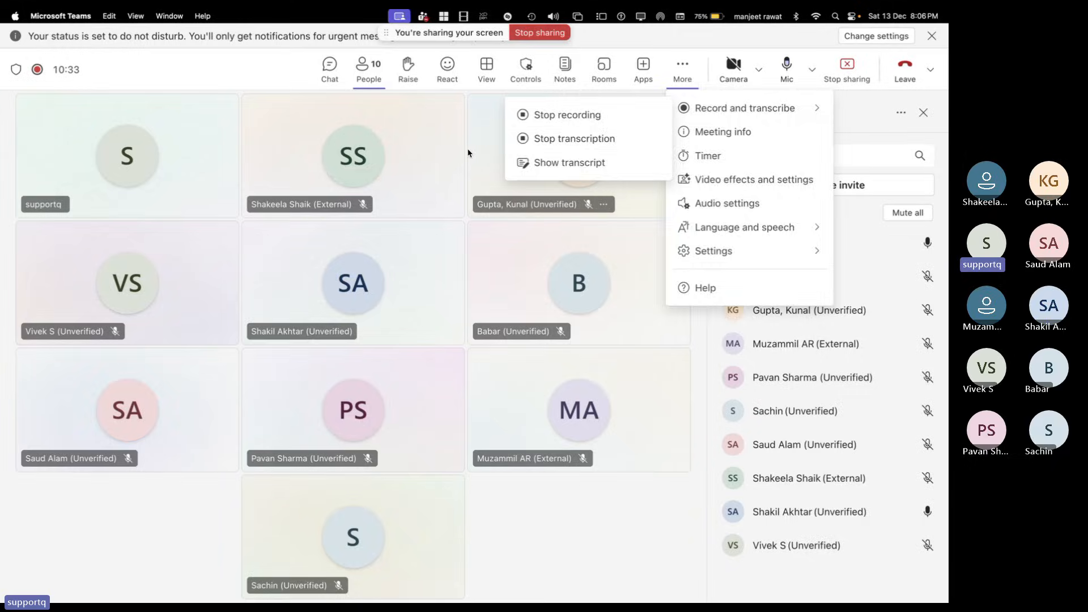
key(ctrl+Left)
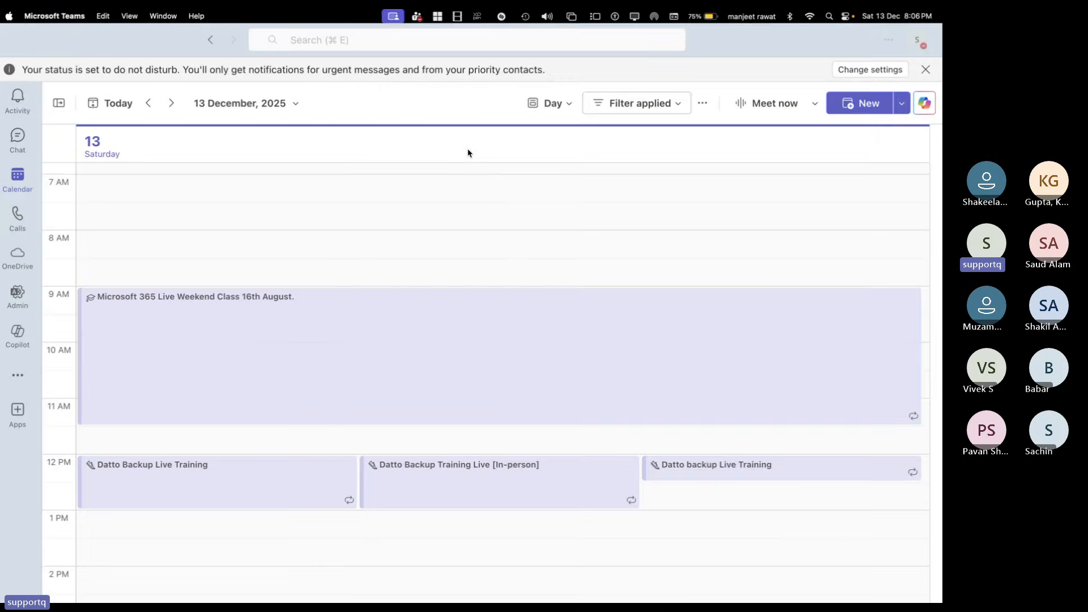
key(ctrl+Left)
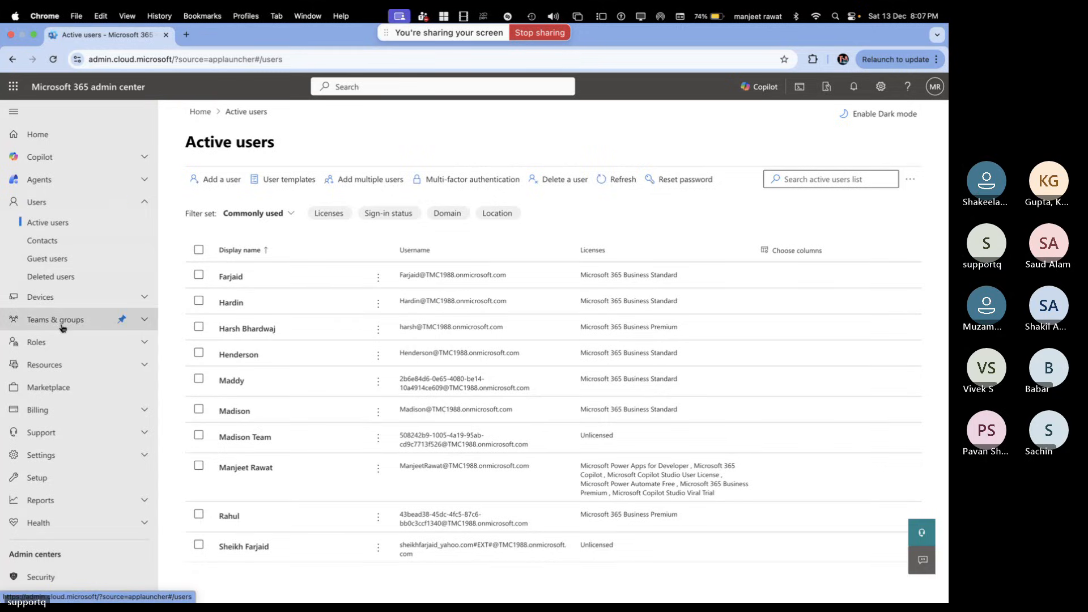
Open the Identity admin center, sign in with the tenant admin account, then return to Teams
scroll(42, 501, down, 5)
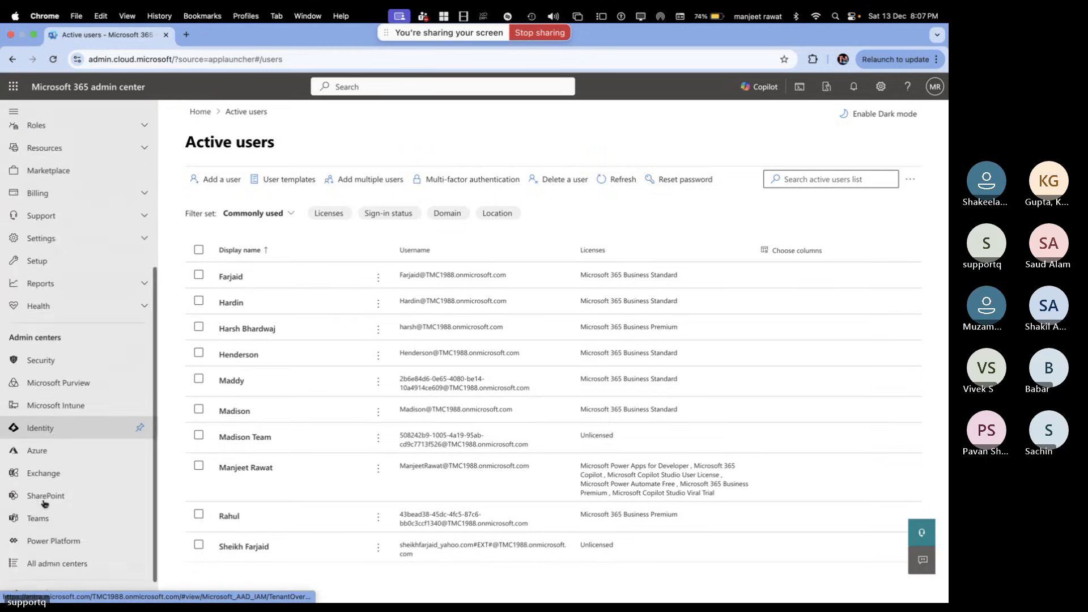
click(51, 432)
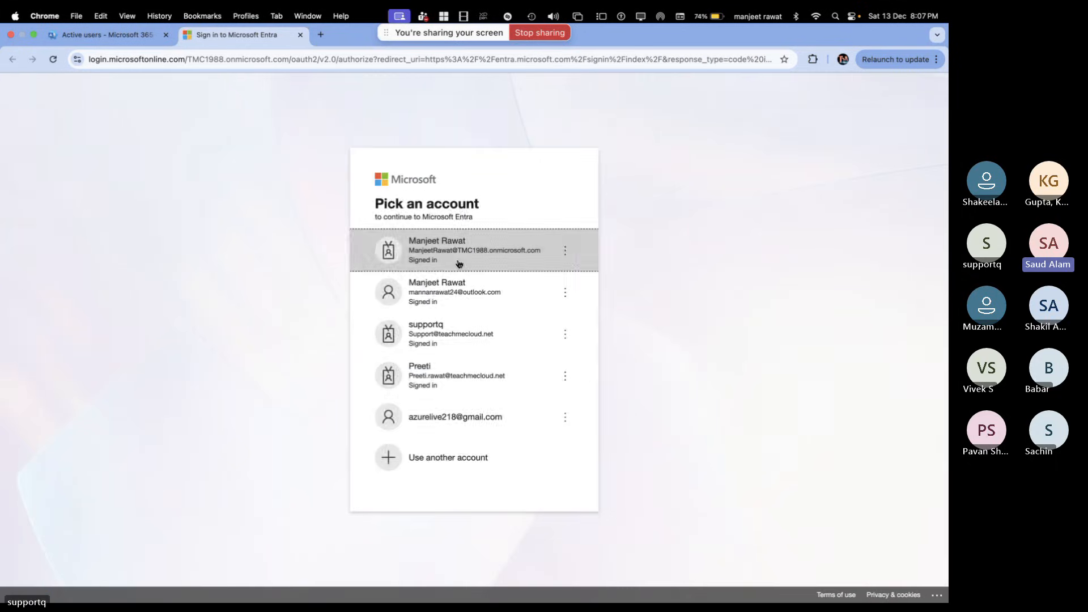
click(424, 256)
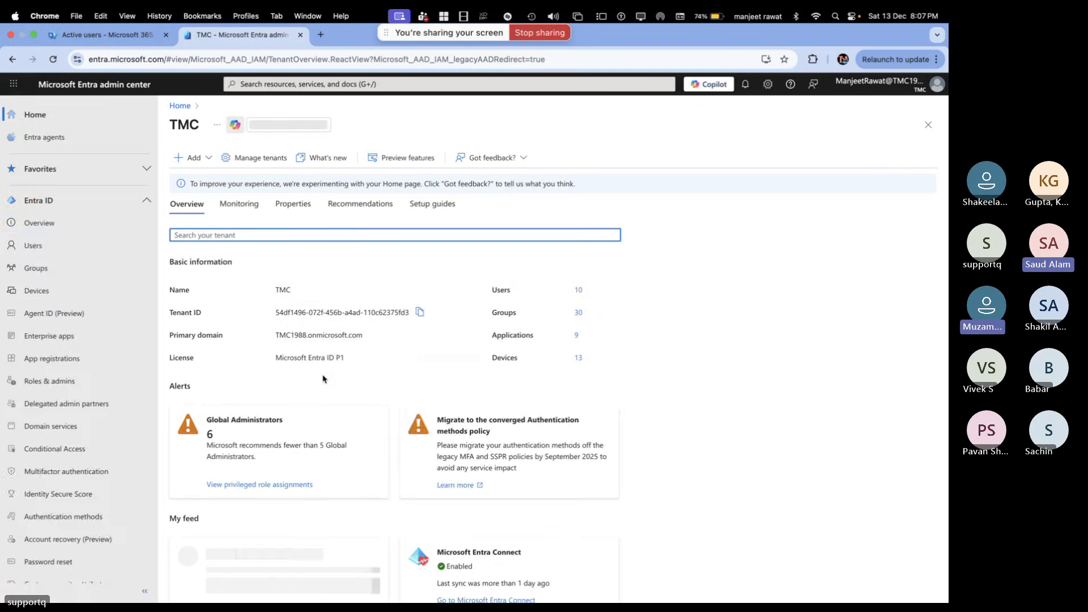
key(ctrl+Right)
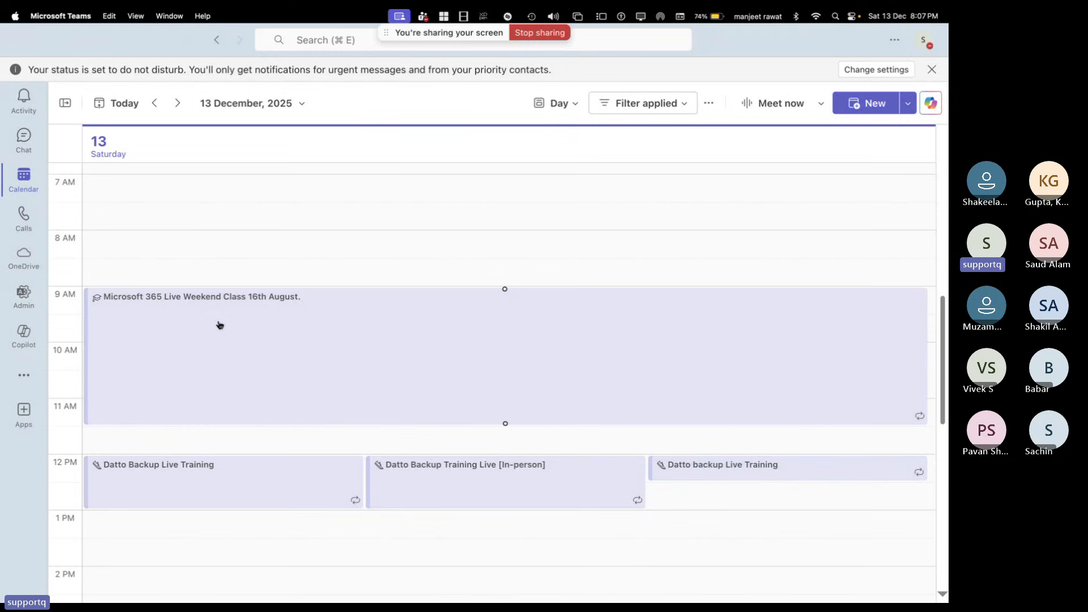
Switch to OneNote and scroll past the MFA and Email forwarding notes to blank canvas
key(ctrl+Right)
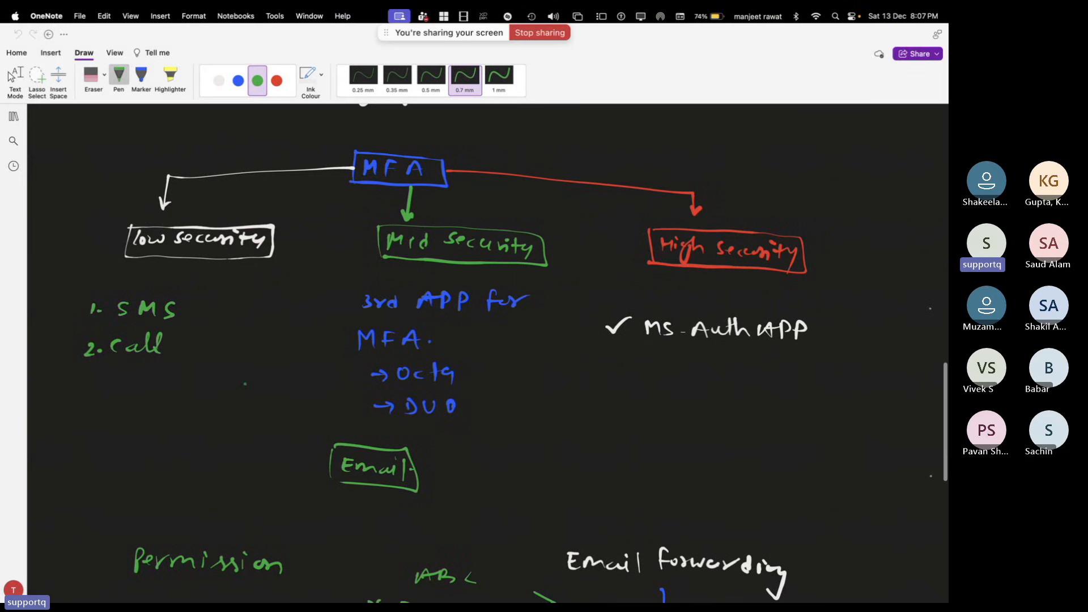
scroll(767, 332, down, 10)
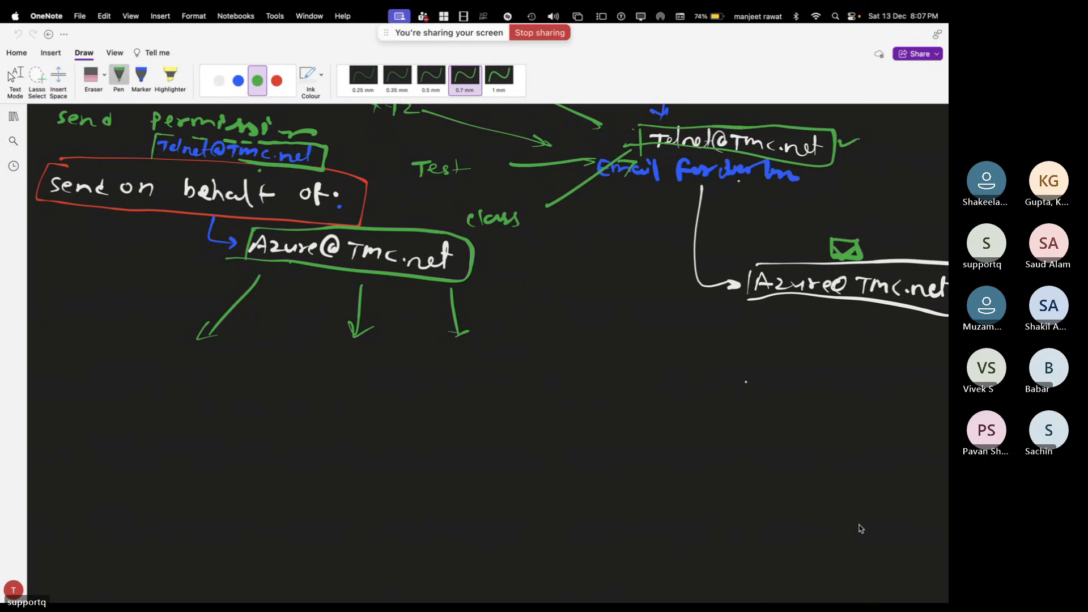
scroll(730, 441, up, 5)
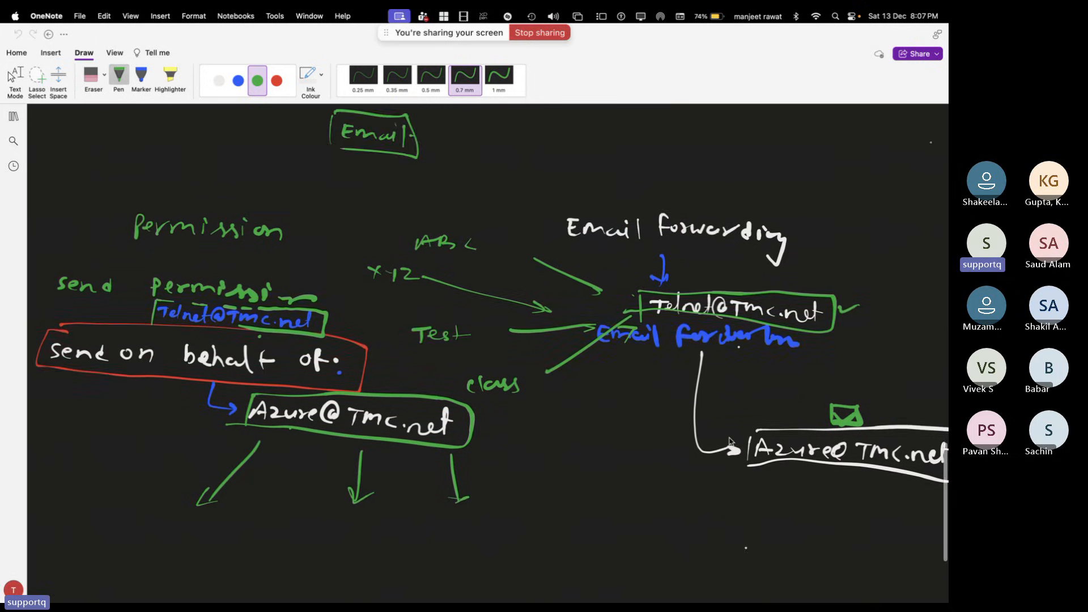
scroll(730, 441, down, 1)
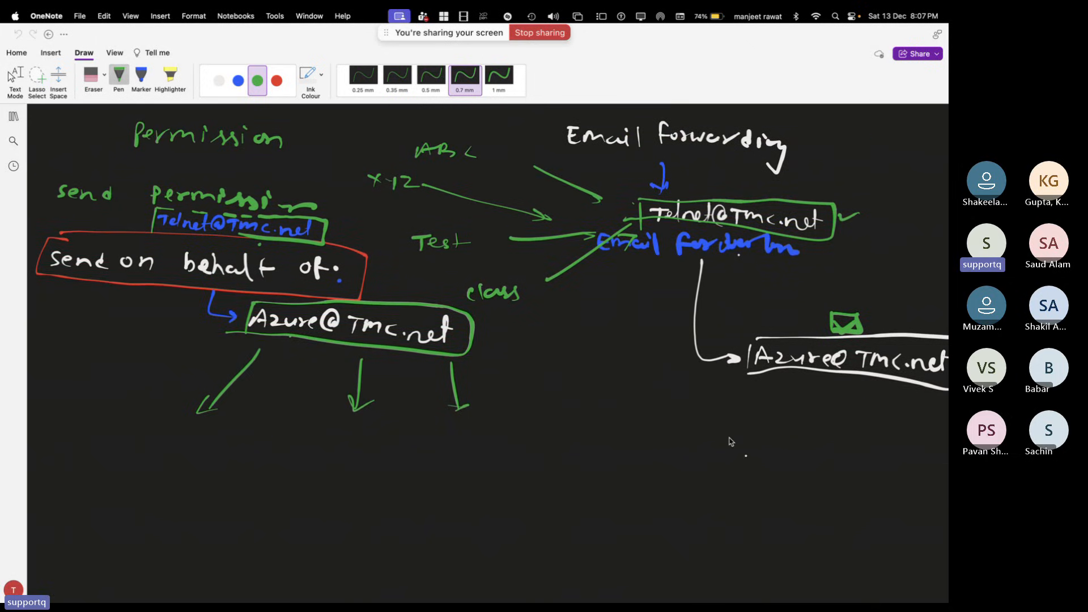
scroll(731, 441, up, 10)
scroll(731, 441, down, 10)
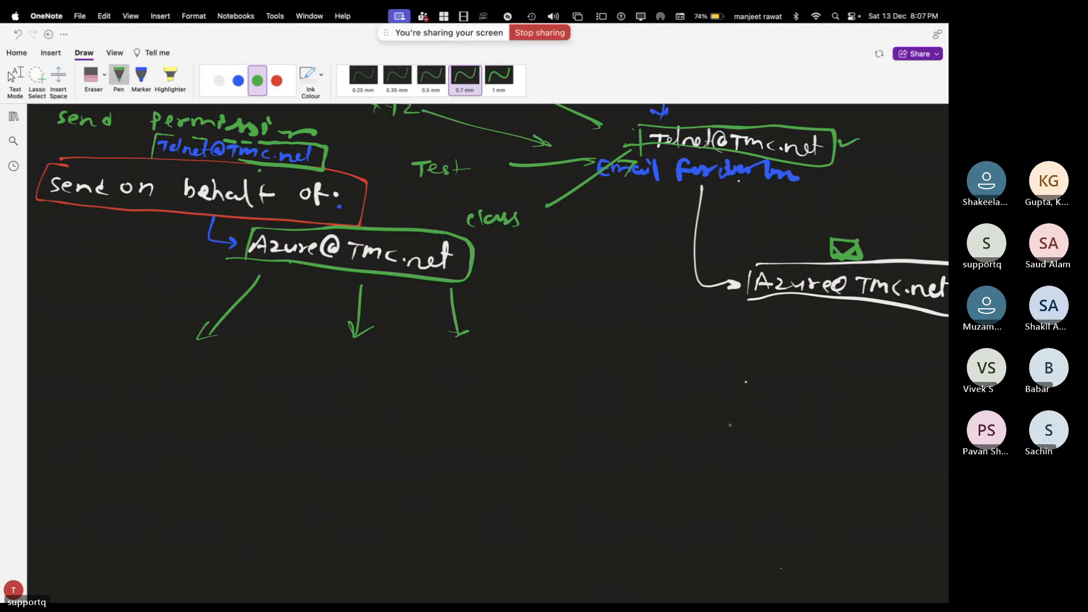
scroll(782, 575, down, 5)
scroll(750, 476, down, 2)
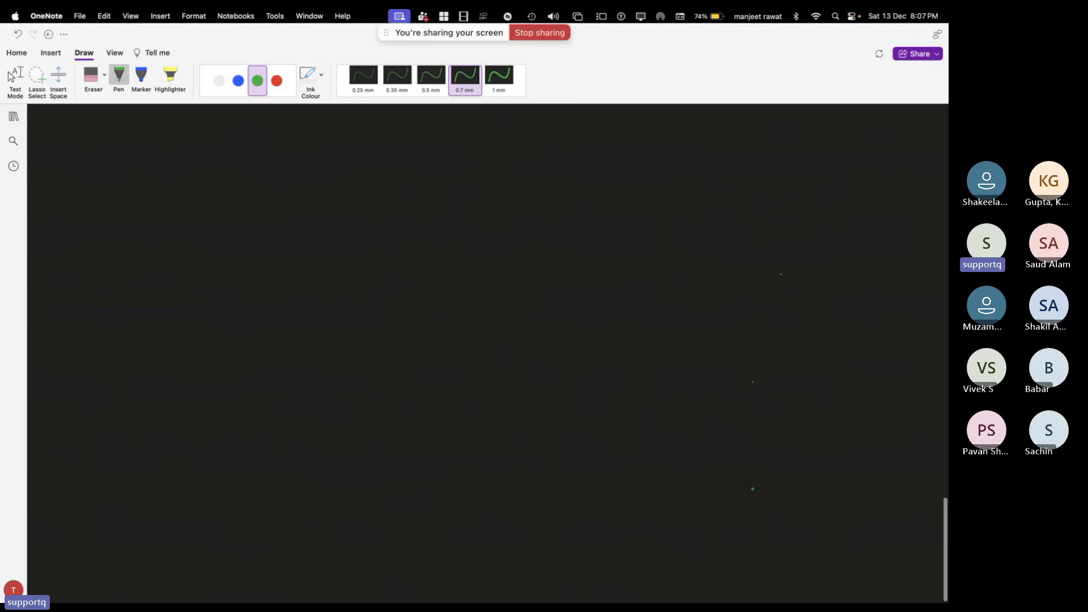
Write 'MFA' in red ink and draw a red box around it
click(277, 80)
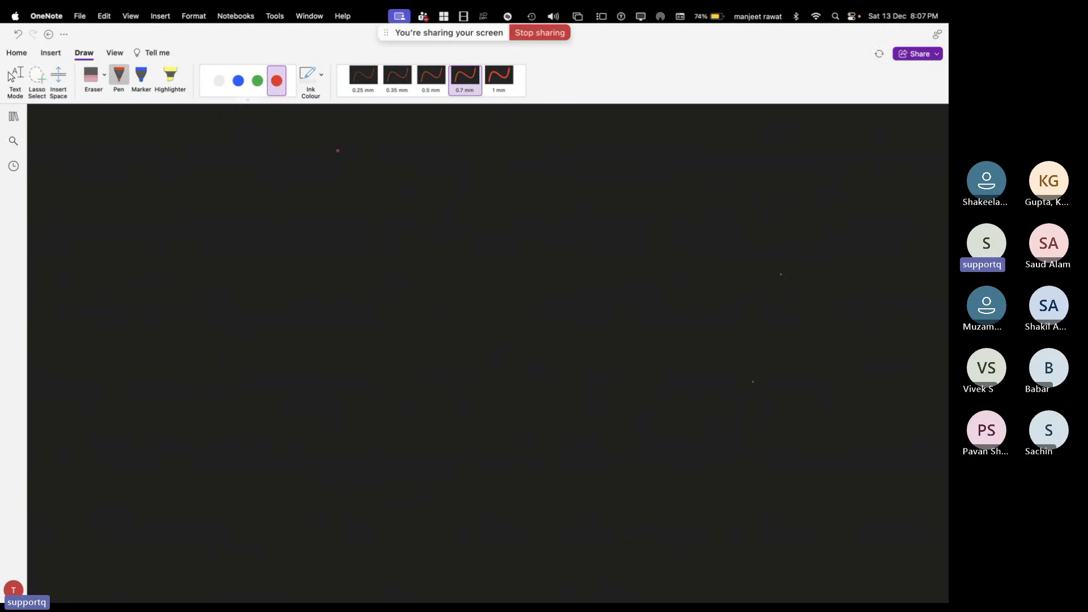
mouse_move(342, 132)
mouse_down()
mouse_move(337, 150)
mouse_move(375, 141)
mouse_up()
drag(382, 148, 400, 147)
mouse_move(326, 122)
mouse_down()
mouse_move(321, 154)
mouse_move(417, 128)
mouse_move(419, 157)
mouse_move(211, 133)
mouse_move(210, 162)
mouse_up()
In white ink, draw two arrows branching down from the MFA box
click(238, 84)
click(218, 80)
drag(202, 151, 218, 158)
mouse_move(417, 141)
mouse_down()
mouse_move(513, 148)
mouse_move(511, 166)
mouse_up()
drag(504, 159, 518, 162)
Handwrite 'Enable' under the left arrow and 'Enforced.' under the right arrow
drag(193, 186, 197, 198)
drag(191, 191, 234, 198)
drag(236, 185, 247, 202)
mouse_move(252, 185)
mouse_down()
mouse_move(255, 200)
mouse_move(273, 201)
mouse_up()
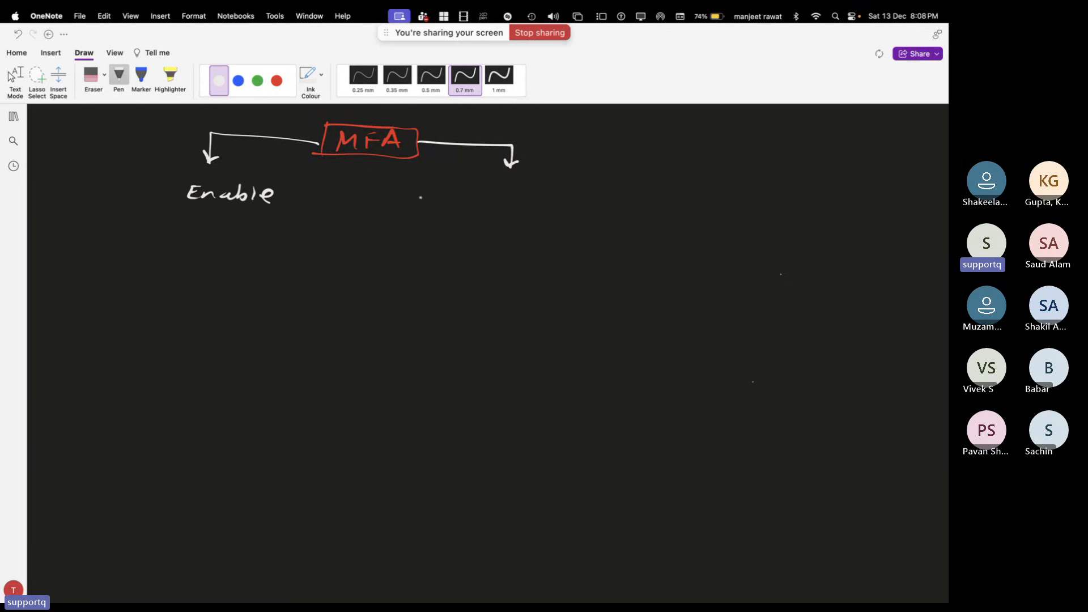
drag(485, 184, 495, 198)
drag(486, 182, 512, 201)
mouse_move(524, 182)
mouse_down()
mouse_move(518, 202)
mouse_move(583, 201)
mouse_up()
click(573, 195)
drag(595, 194, 599, 201)
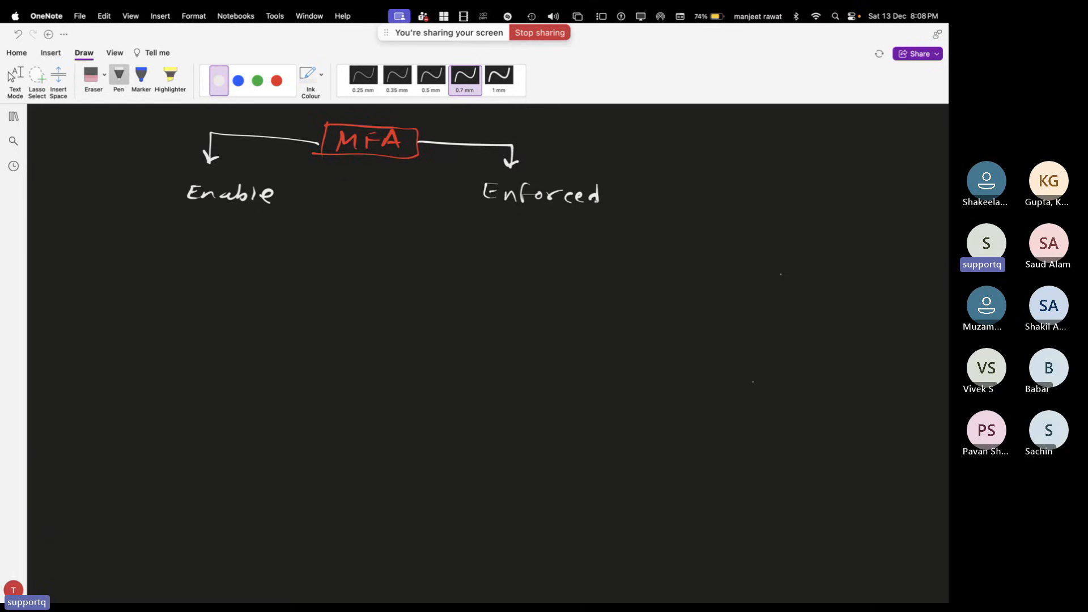
click(607, 199)
Draw white boxes around the Enable and Enforced labels
drag(175, 177, 174, 205)
mouse_move(176, 176)
mouse_down()
mouse_move(266, 181)
mouse_move(174, 205)
mouse_up()
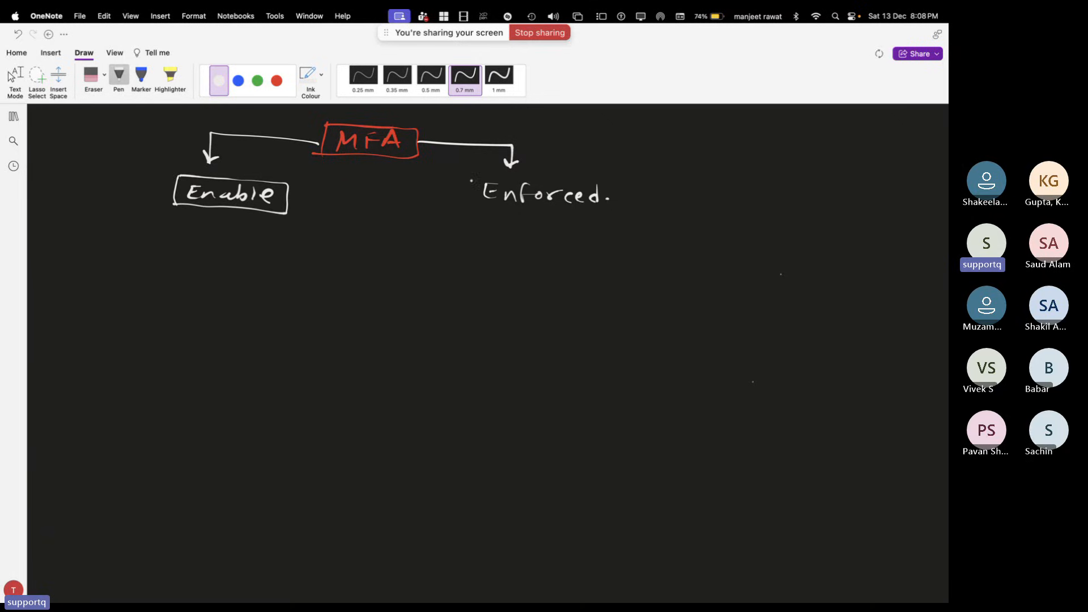
drag(471, 177, 469, 206)
mouse_move(471, 176)
mouse_down()
mouse_move(552, 179)
mouse_move(616, 205)
mouse_move(466, 208)
mouse_up()
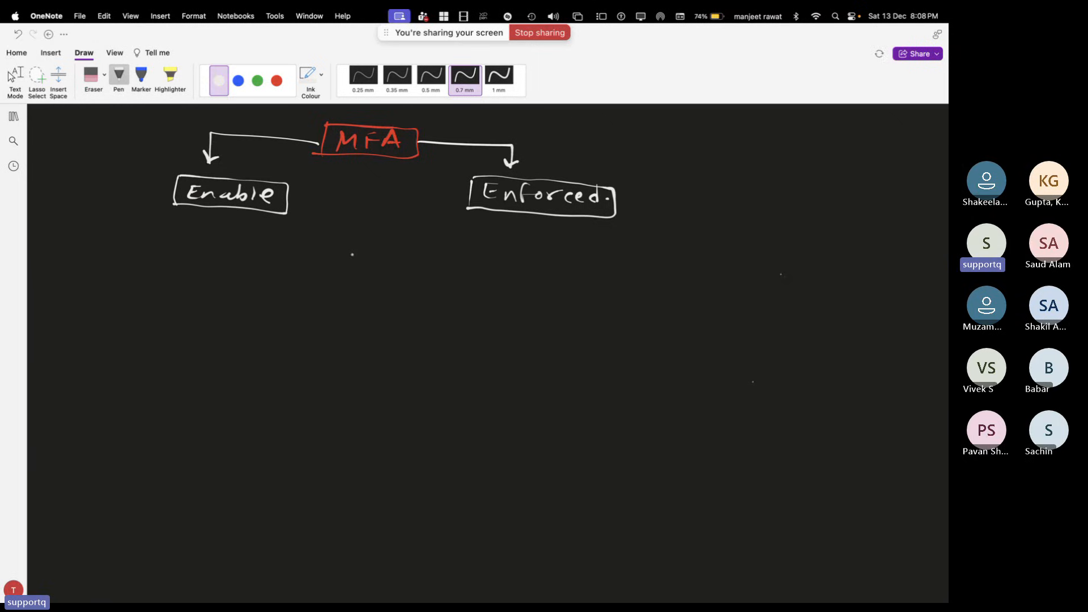
In blue ink, handwrite a sample user address, box it, and link it from Enable
click(238, 80)
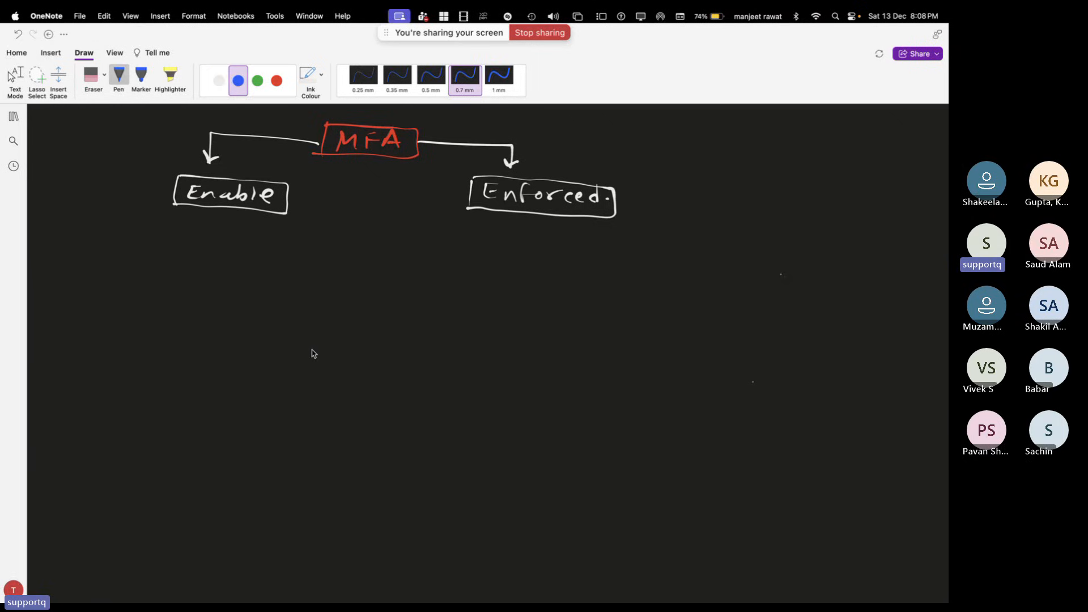
drag(286, 329, 302, 321)
mouse_move(306, 315)
mouse_down()
mouse_move(307, 330)
mouse_move(337, 330)
mouse_move(352, 313)
mouse_move(372, 338)
mouse_move(470, 325)
mouse_up()
click(429, 325)
mouse_move(272, 334)
mouse_down()
mouse_move(278, 306)
mouse_move(480, 307)
mouse_move(469, 342)
mouse_move(268, 337)
mouse_up()
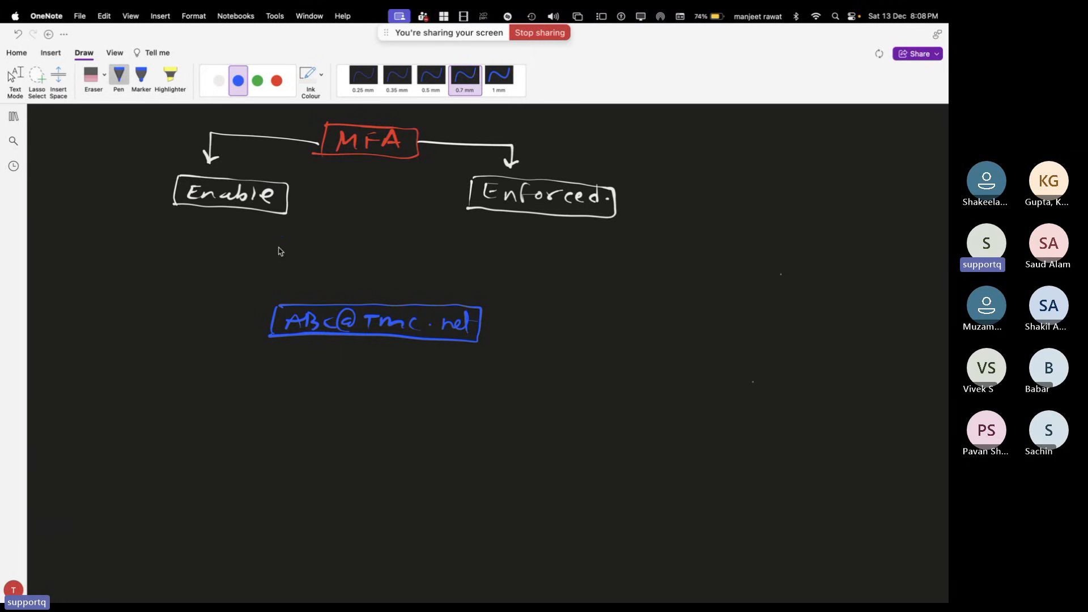
mouse_move(273, 213)
mouse_down()
mouse_move(259, 262)
mouse_move(281, 304)
mouse_up()
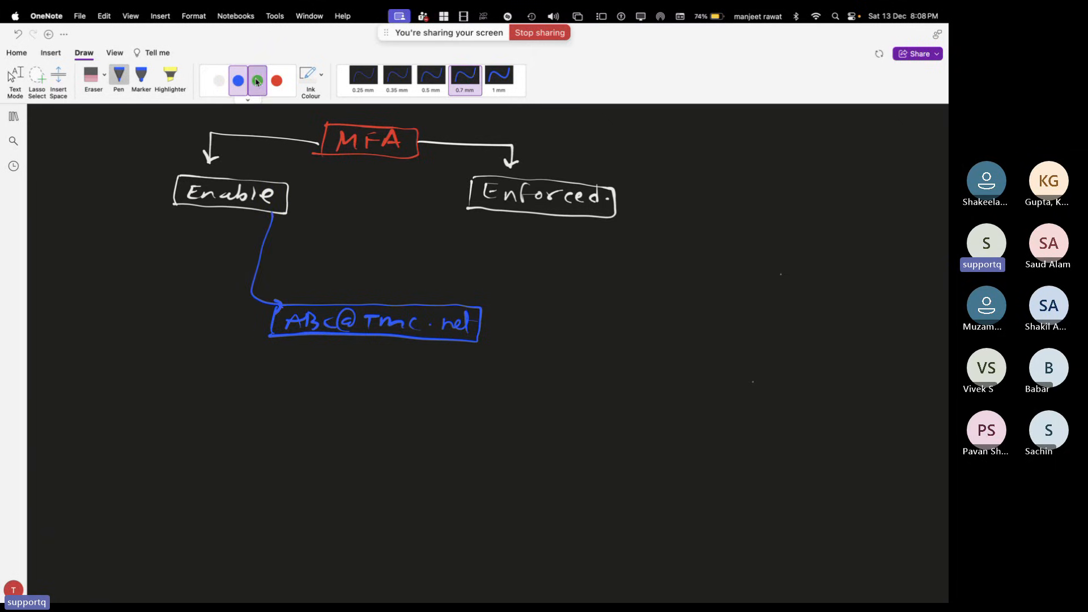
click(258, 80)
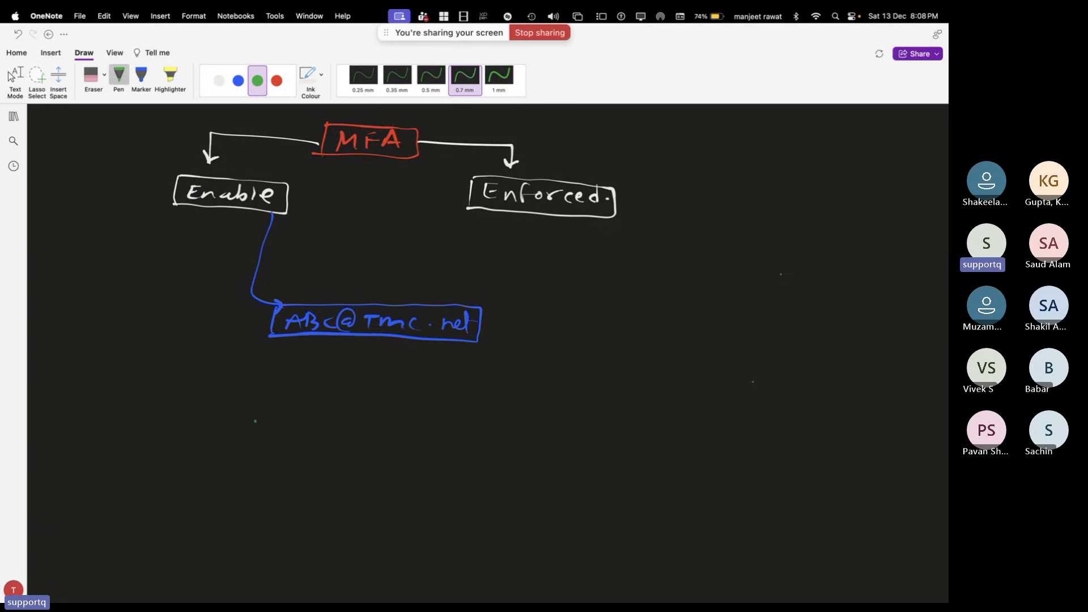
Sketch a green browser window with an office.com header, plus a white mark beside Enforced
mouse_move(255, 421)
mouse_down()
mouse_move(235, 522)
mouse_move(362, 416)
mouse_move(432, 529)
mouse_move(233, 531)
mouse_up()
mouse_move(249, 437)
mouse_down()
mouse_move(443, 441)
mouse_move(263, 435)
mouse_up()
mouse_move(278, 421)
mouse_down()
mouse_move(276, 433)
mouse_move(290, 425)
mouse_up()
drag(291, 428, 380, 430)
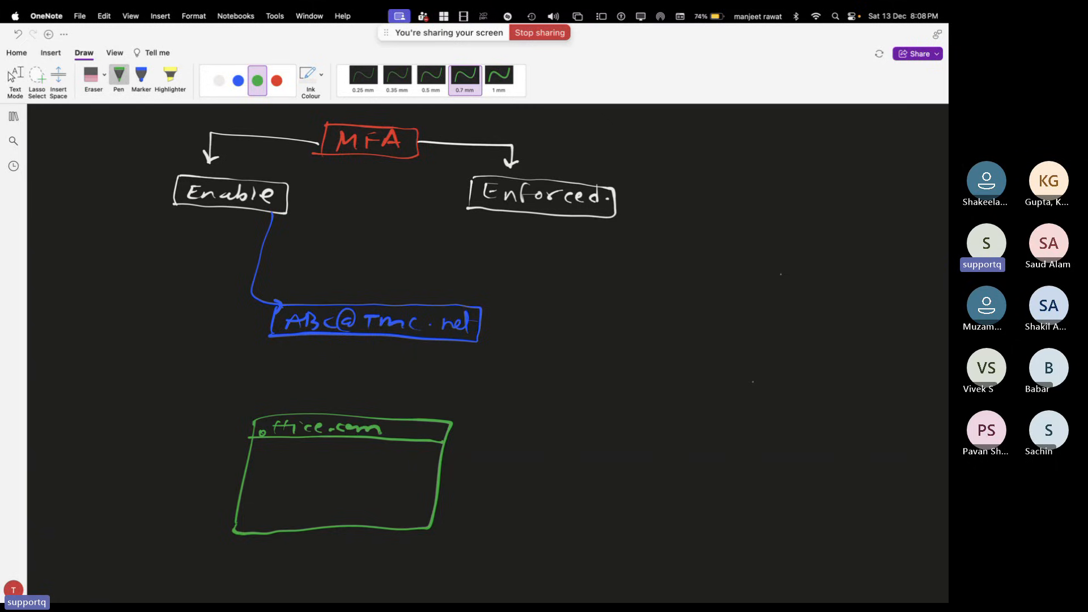
click(219, 80)
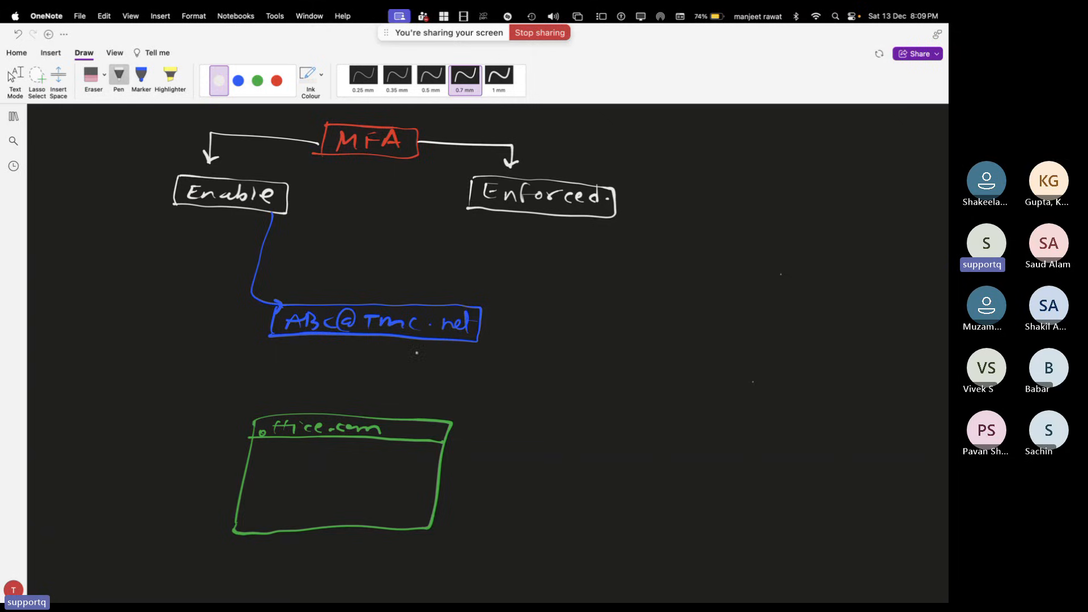
drag(632, 203, 659, 198)
Switch to the Entra admin center and go from the Users list to Per-user MFA
key(ctrl+Left)
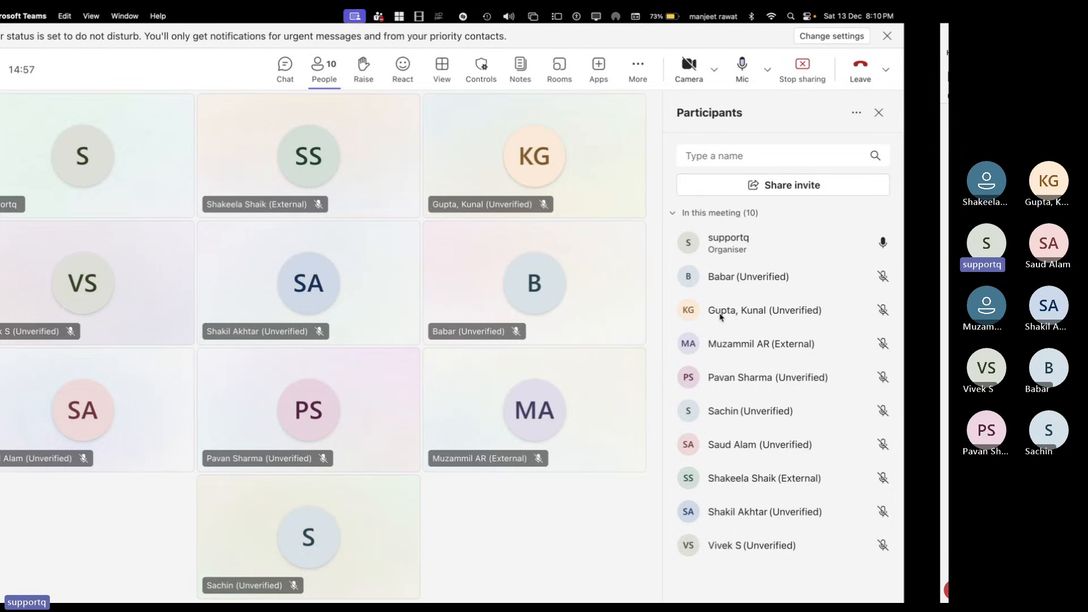
key(ctrl+Left)
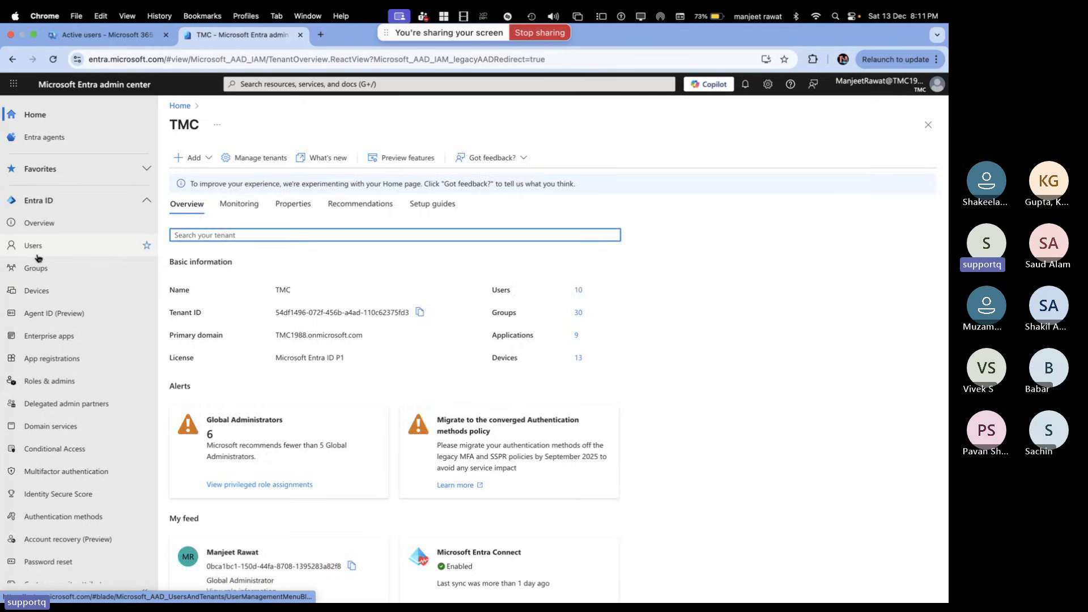
click(36, 253)
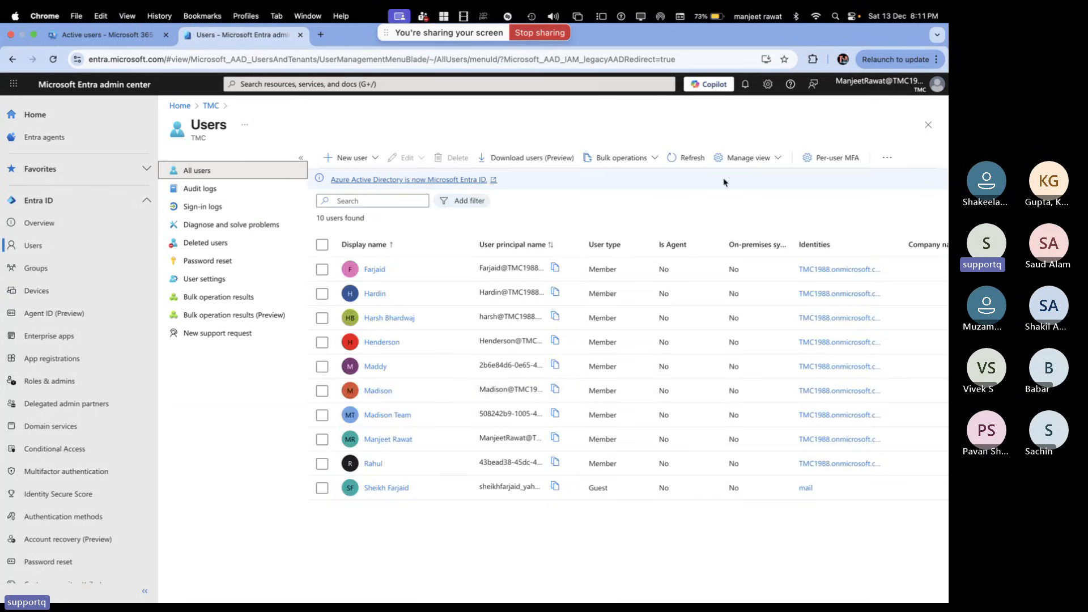
click(840, 164)
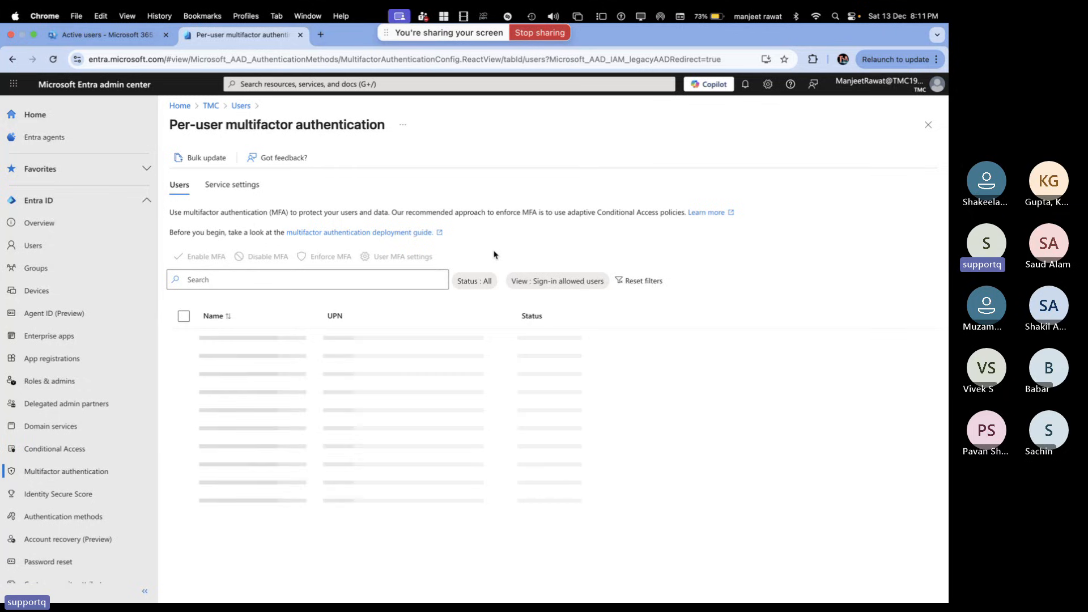
On Service settings, tick 'Skip multifactor authentication for requests from federated users on my intranet'
click(234, 188)
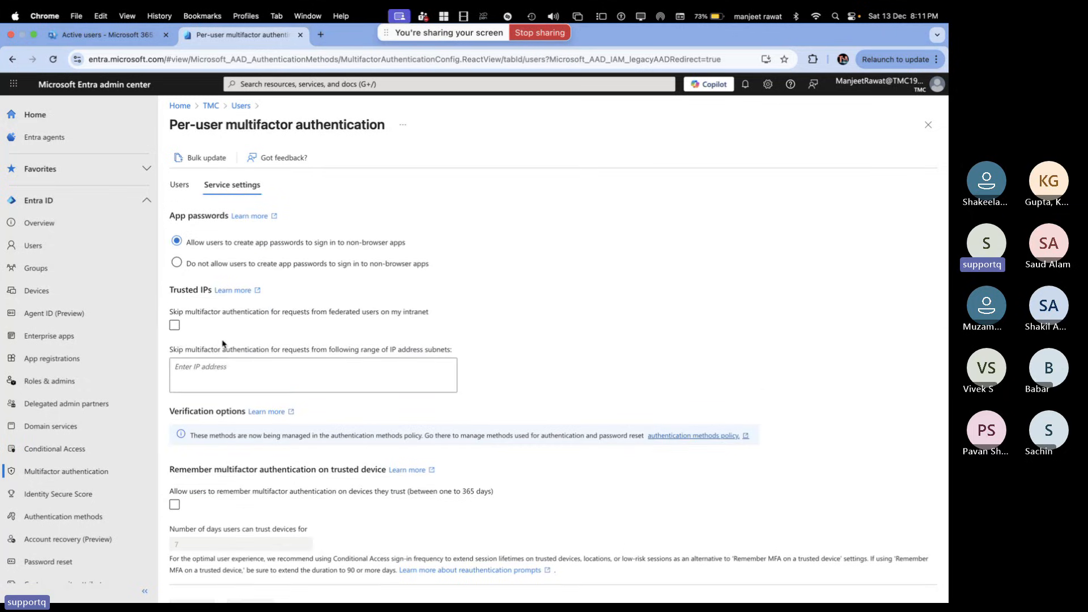
scroll(204, 329, down, 1)
click(174, 301)
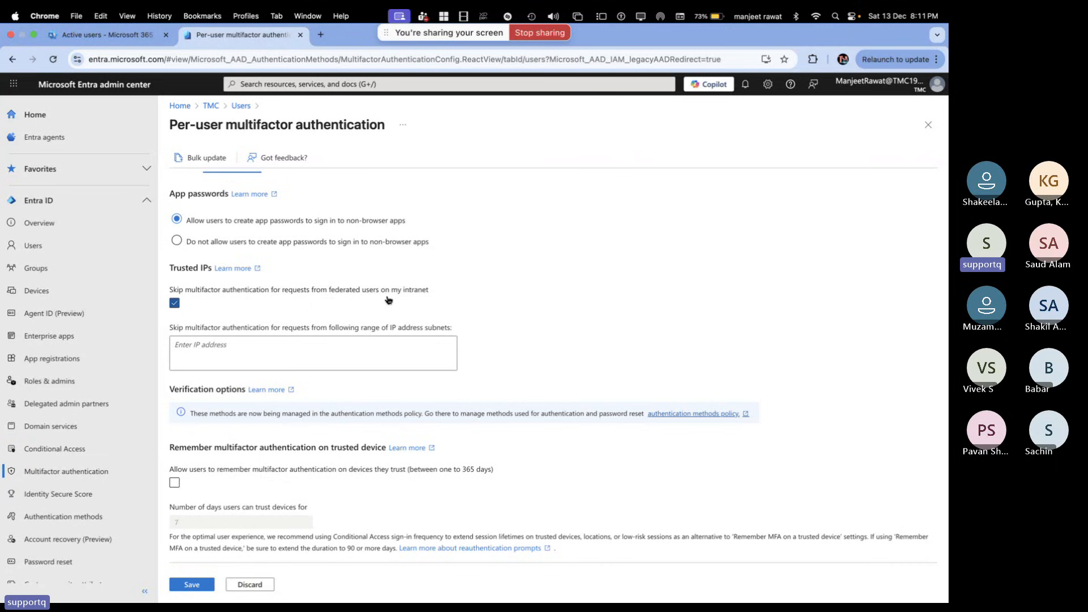
Search 'whatssmyip', copy the public IPv4 address from WhatIsMyIP.com, and return to the Entra tab
click(321, 35)
text(wha)
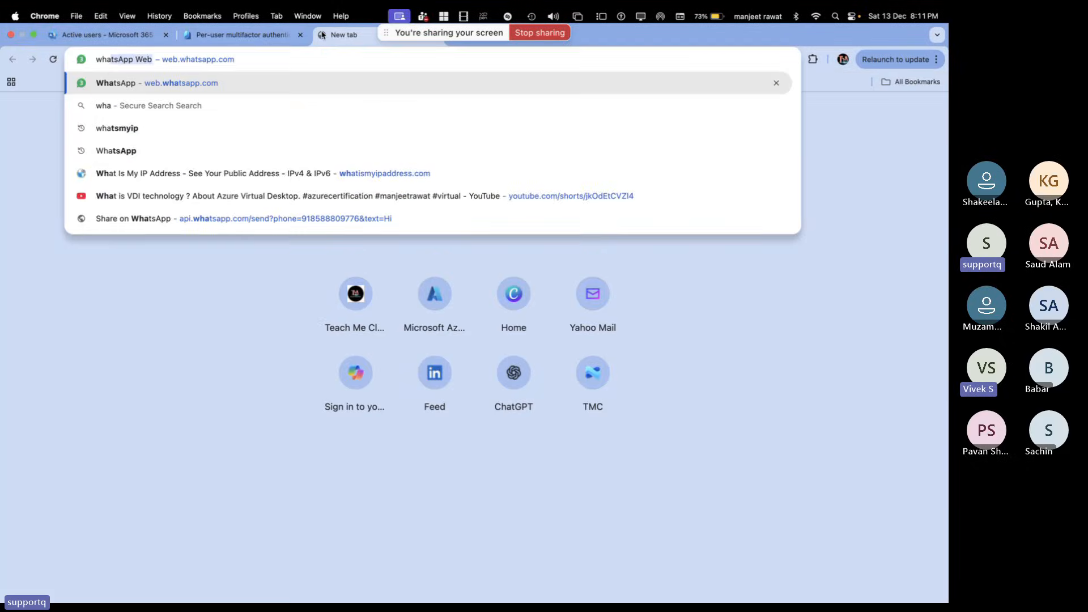
text(tssmyip)
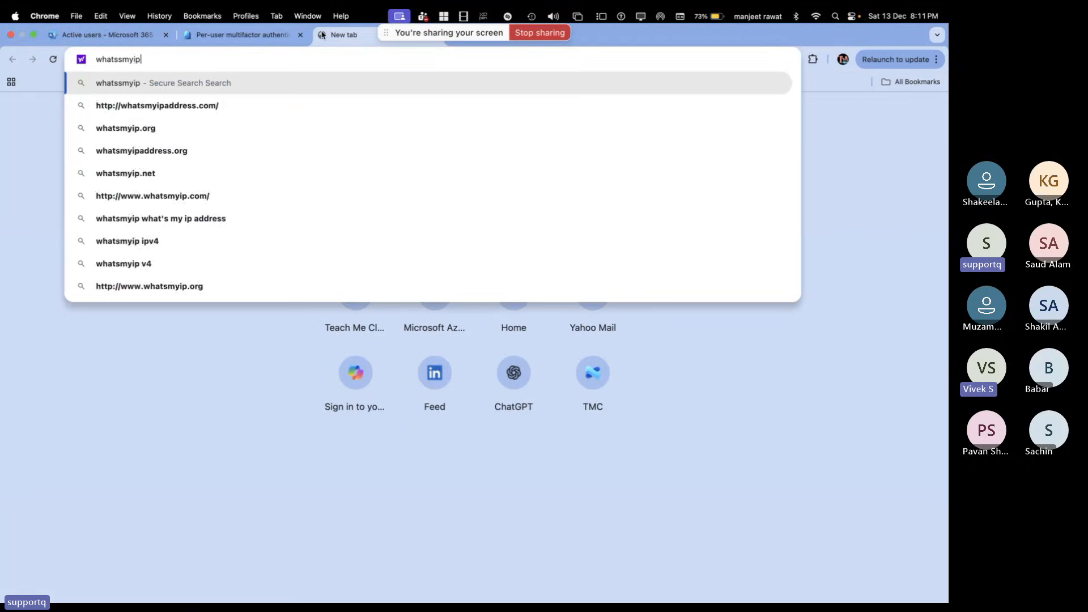
key(Return)
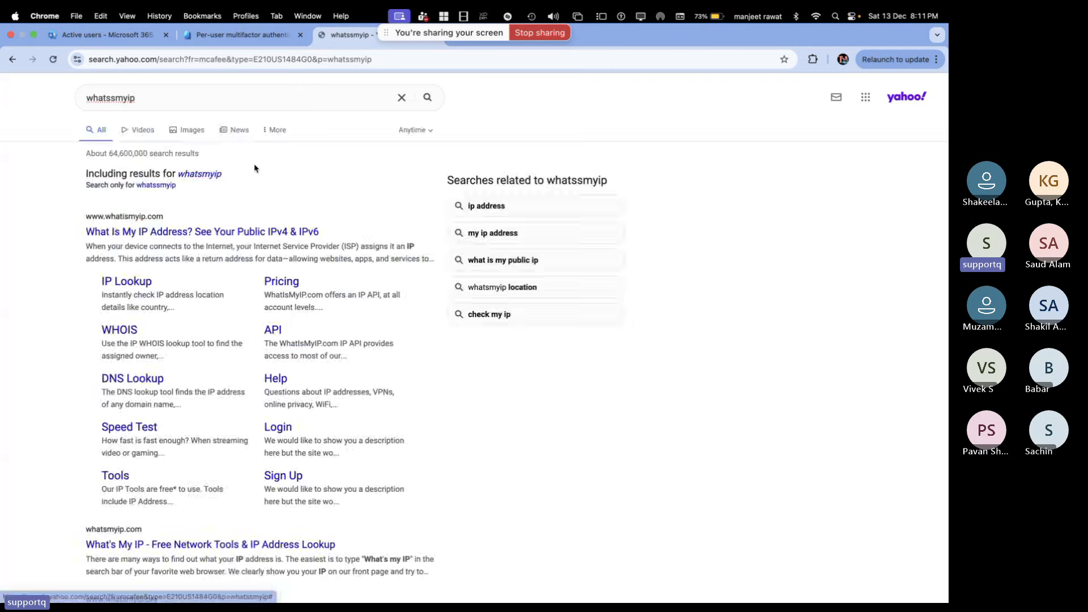
click(235, 232)
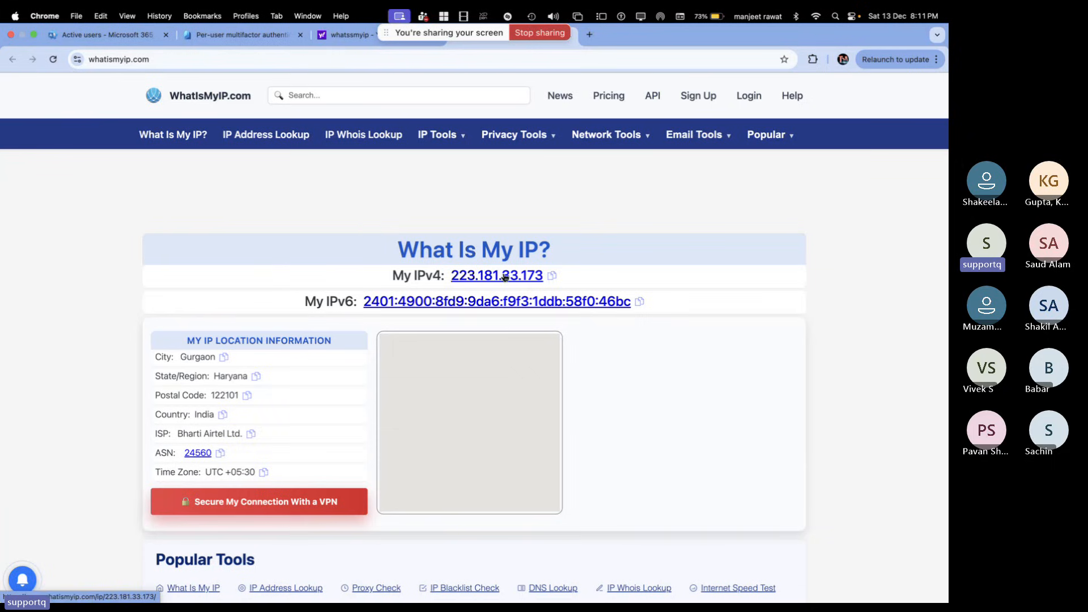
click(552, 276)
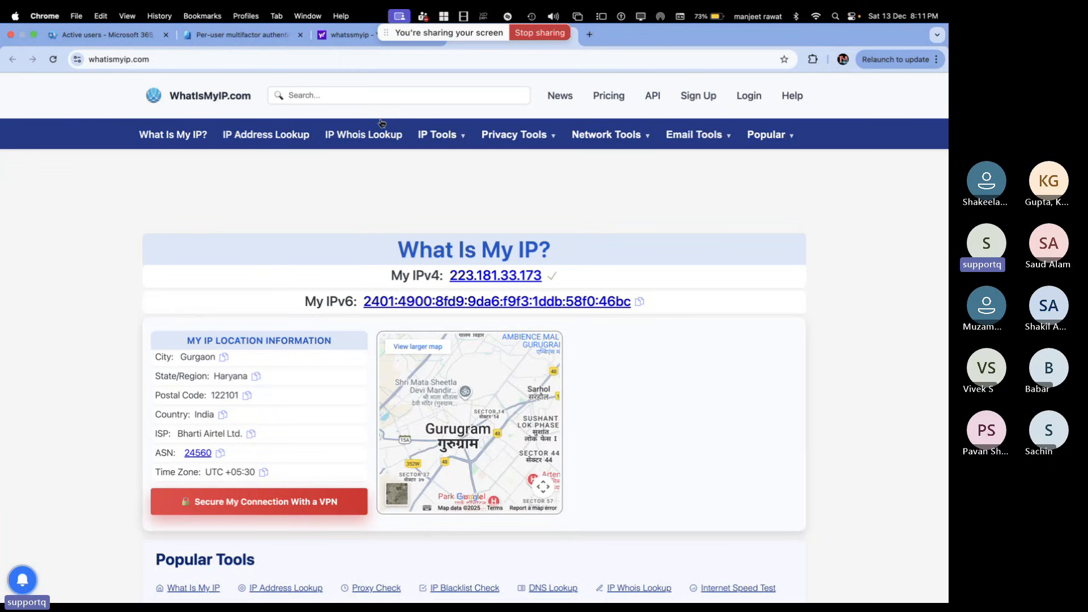
click(338, 43)
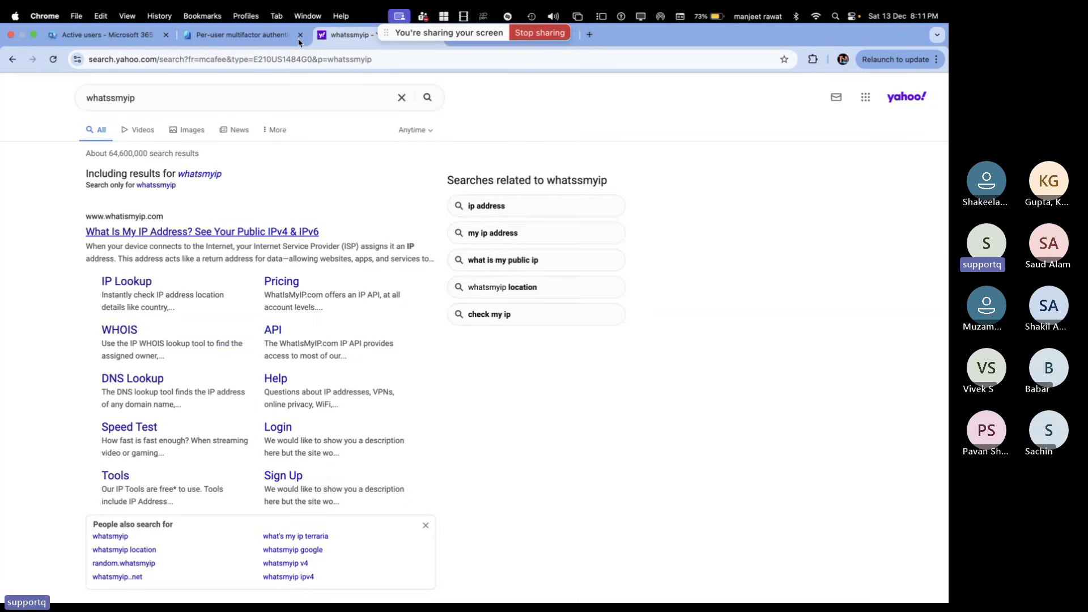
click(294, 41)
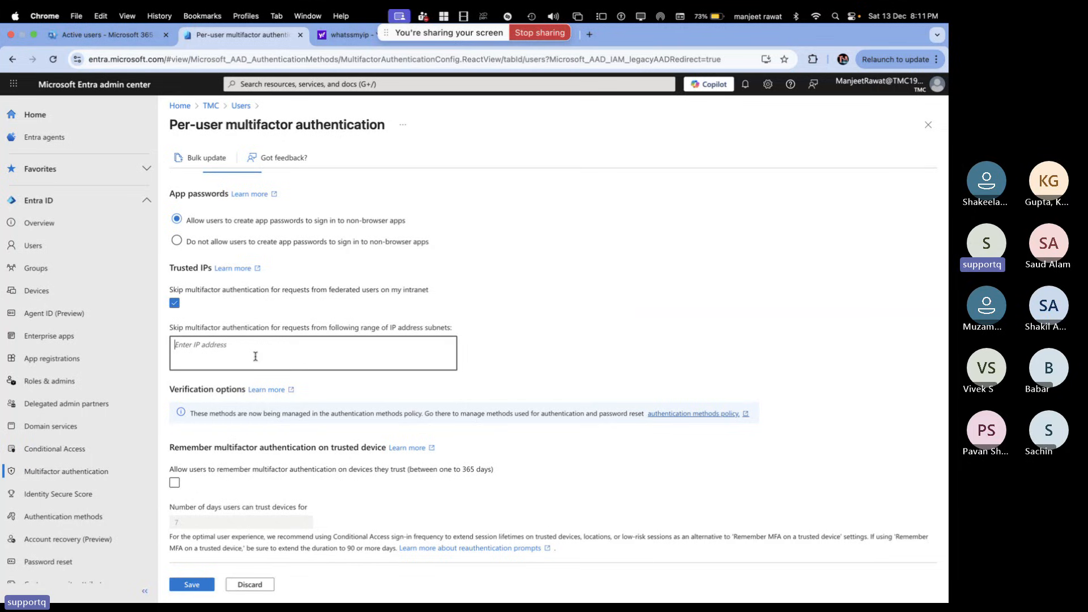
key(super+v)
Run a speed test on speedtest.net from the Yahoo tab, dismissing the location prompt
click(347, 35)
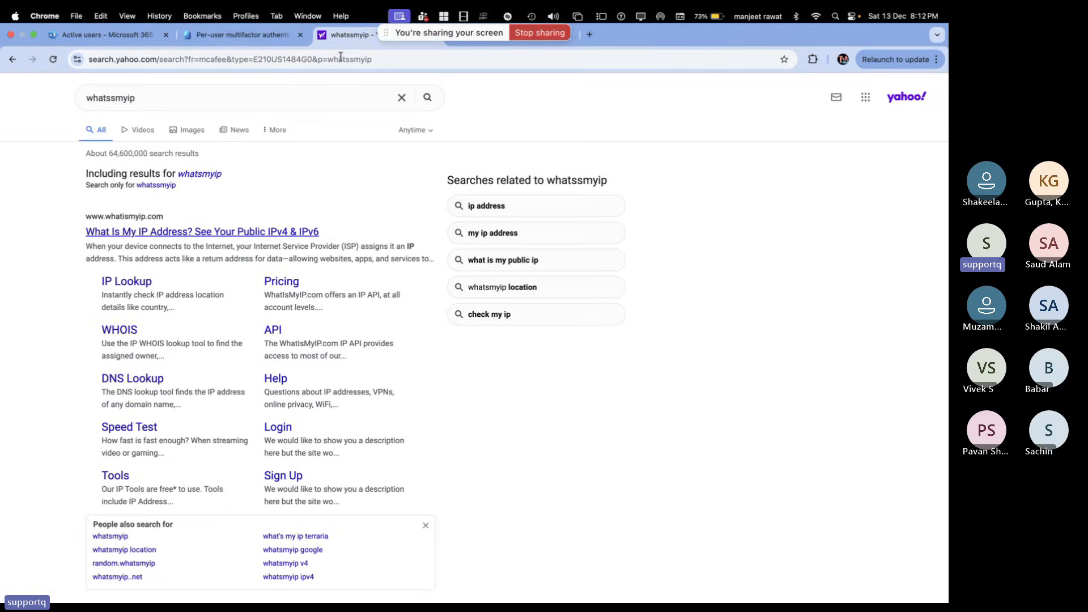
click(341, 58)
text(speedtest.net)
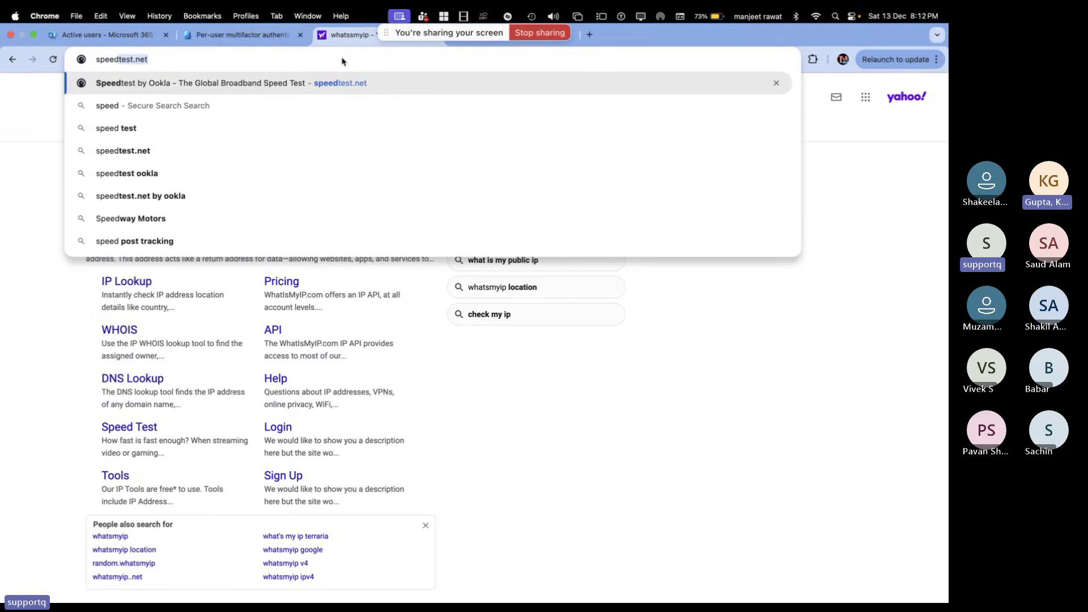
key(Return)
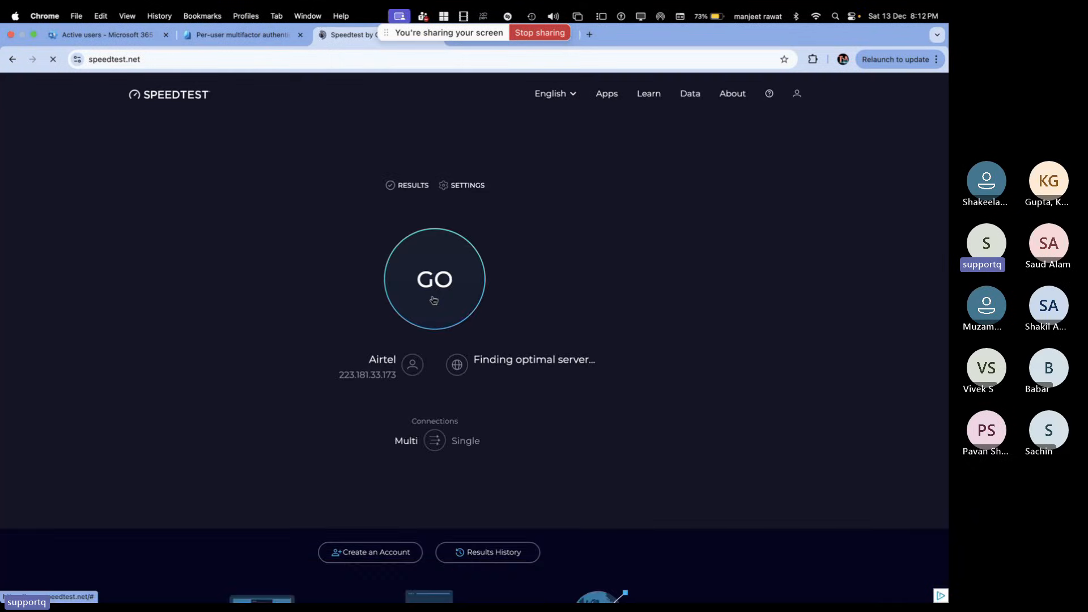
click(430, 291)
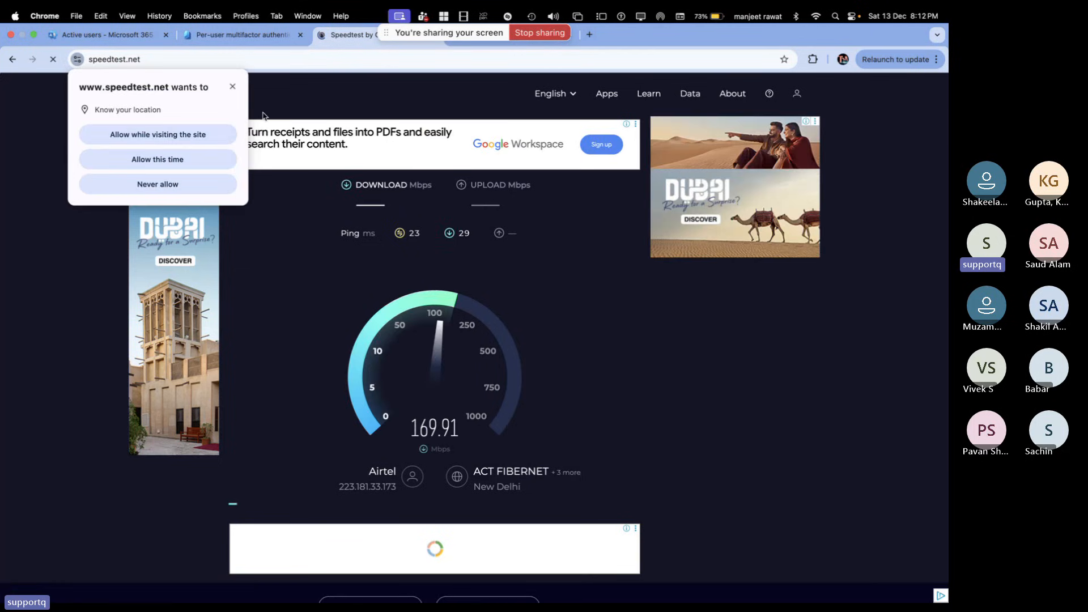
click(232, 87)
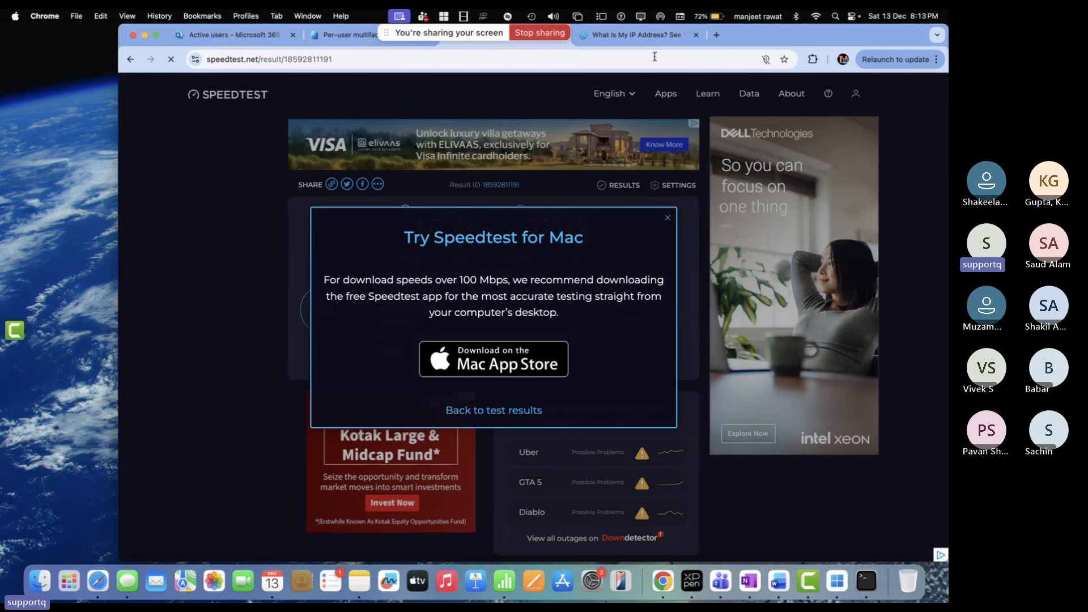
Close the Speedtest and IP lookup tabs to get back to the MFA settings
drag(758, 39, 704, 148)
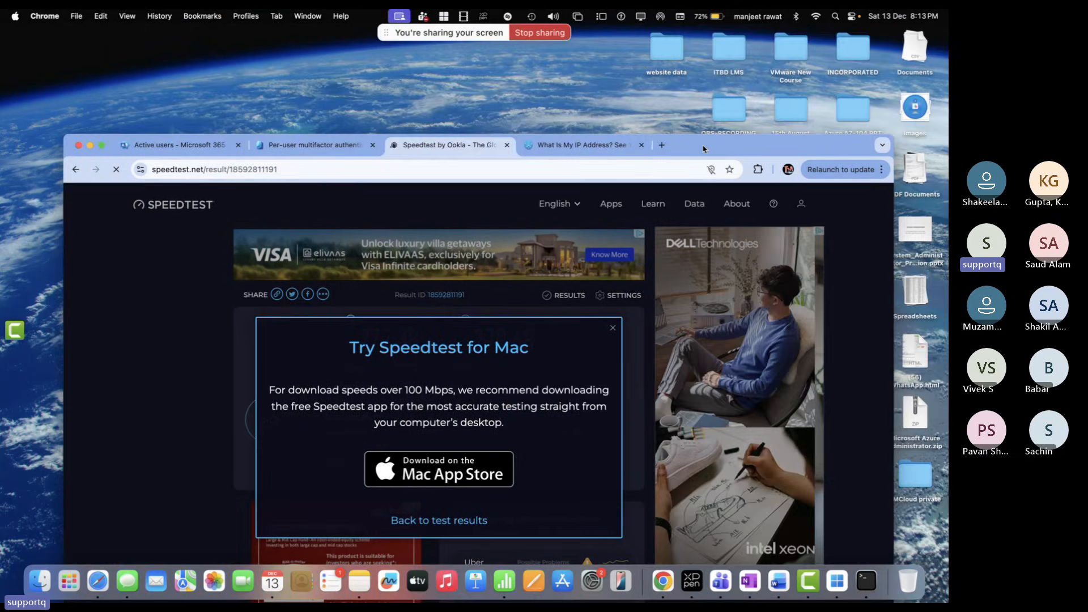
drag(702, 148, 702, 152)
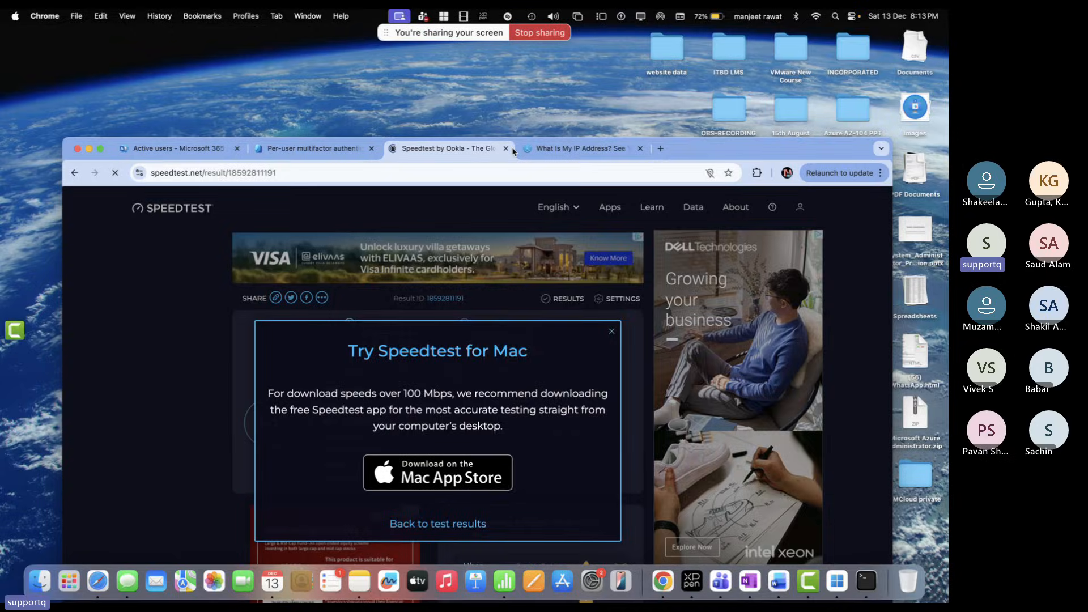
click(506, 149)
click(506, 149)
Make the browser full screen and switch Spaces back to the Entra per-user MFA settings
double_click(527, 161)
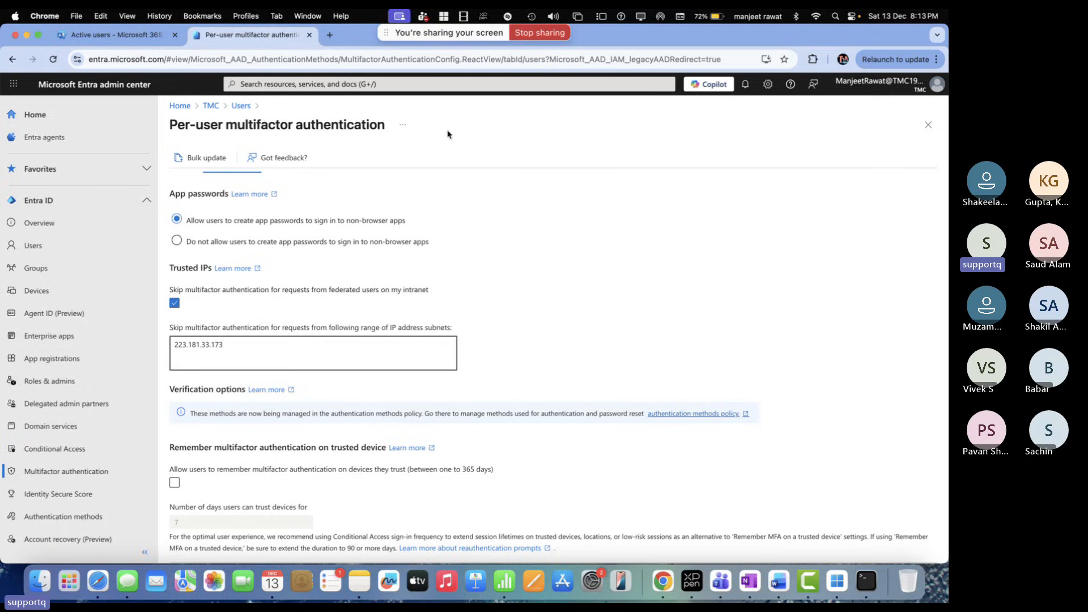
click(38, 36)
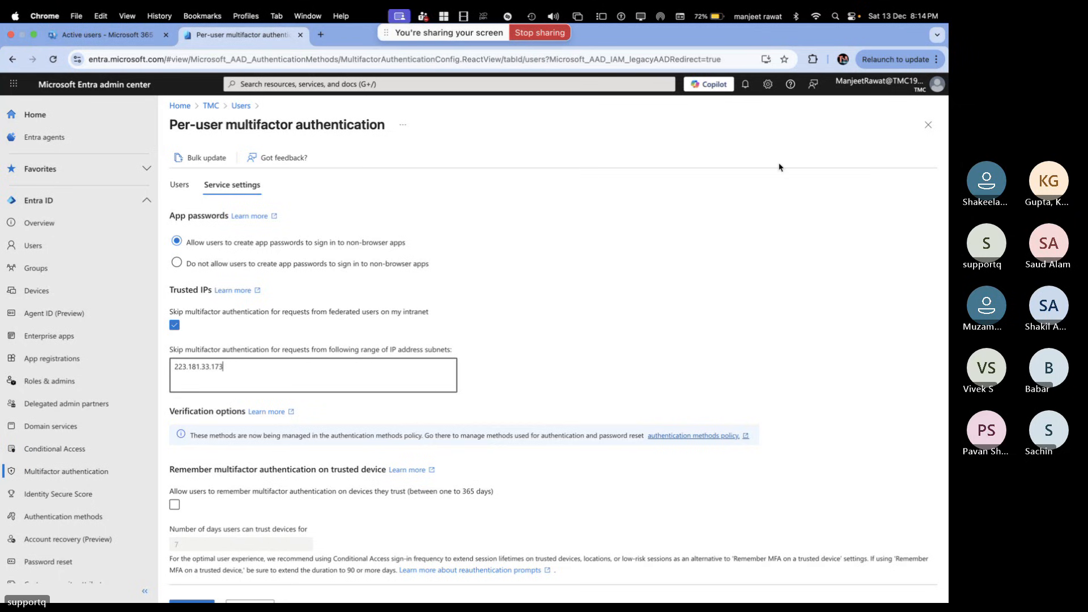
key(ctrl+Left)
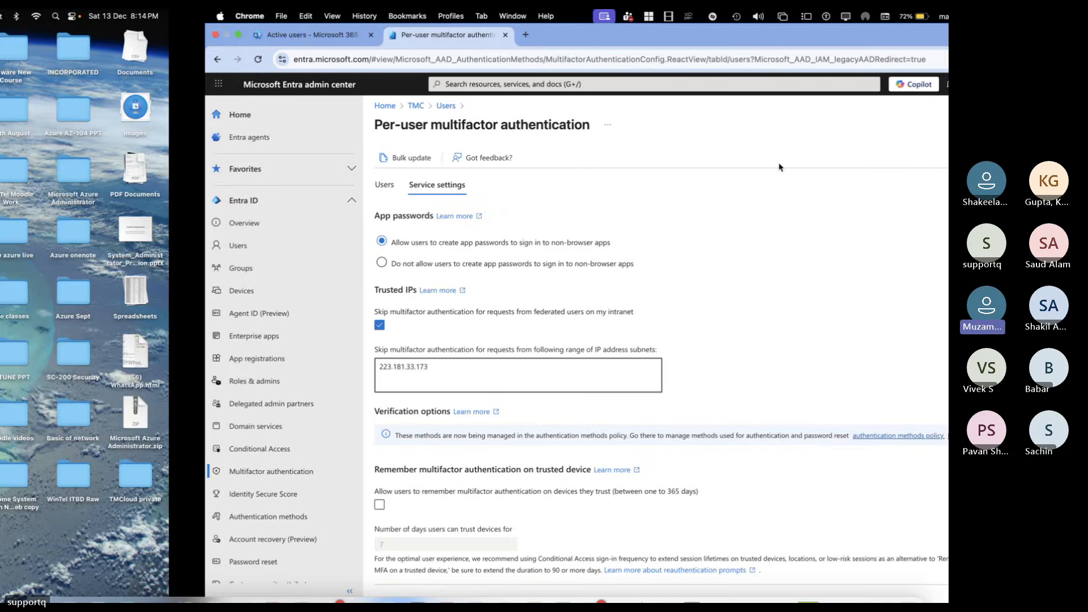
key(ctrl+Right)
key(ctrl+Left)
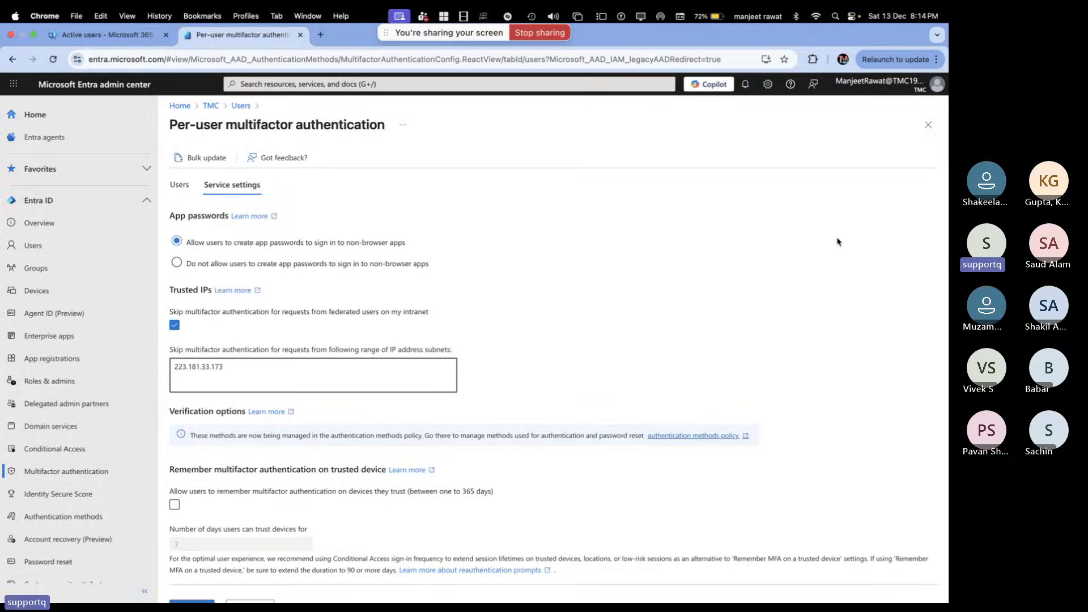
Handwrite 'Private -IP Range' in red on the OneNote whiteboard
key(ctrl+Right)
key(ctrl+Right)
key(ctrl+Right)
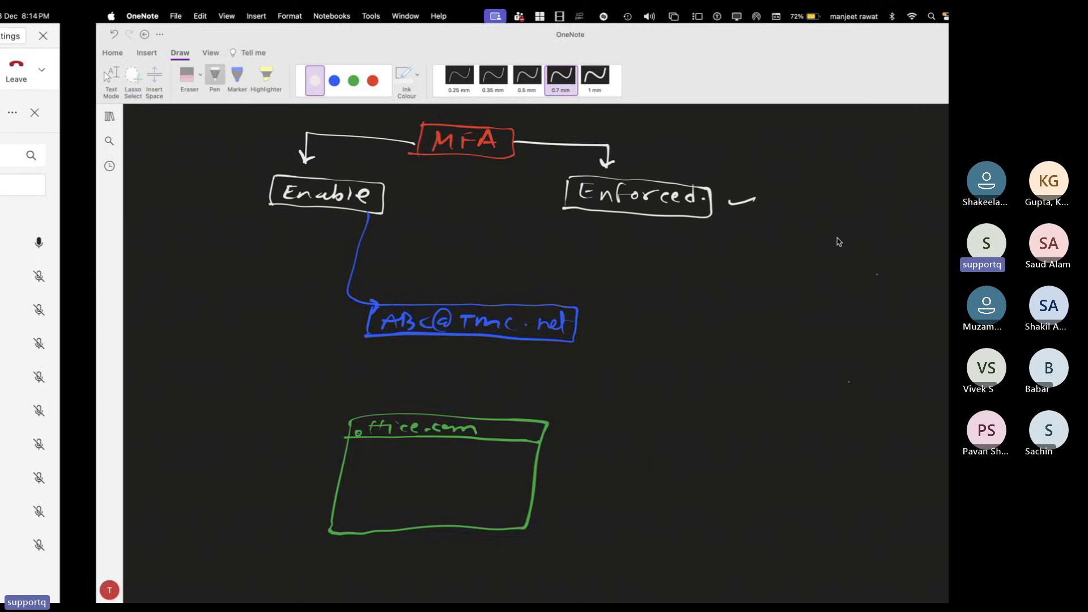
key(ctrl+Left)
scroll(676, 347, right, 5)
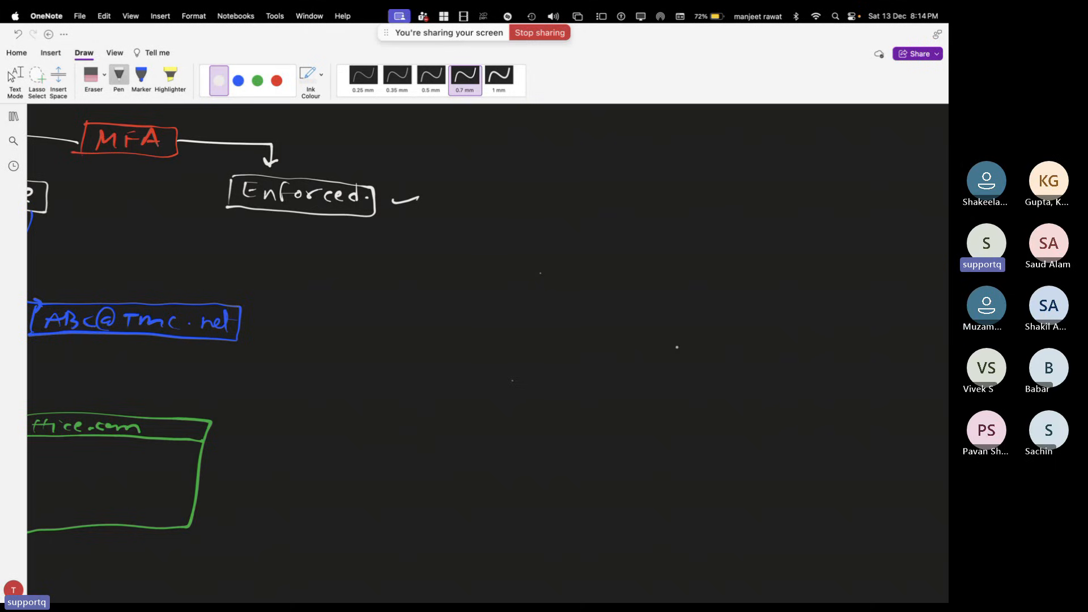
click(275, 82)
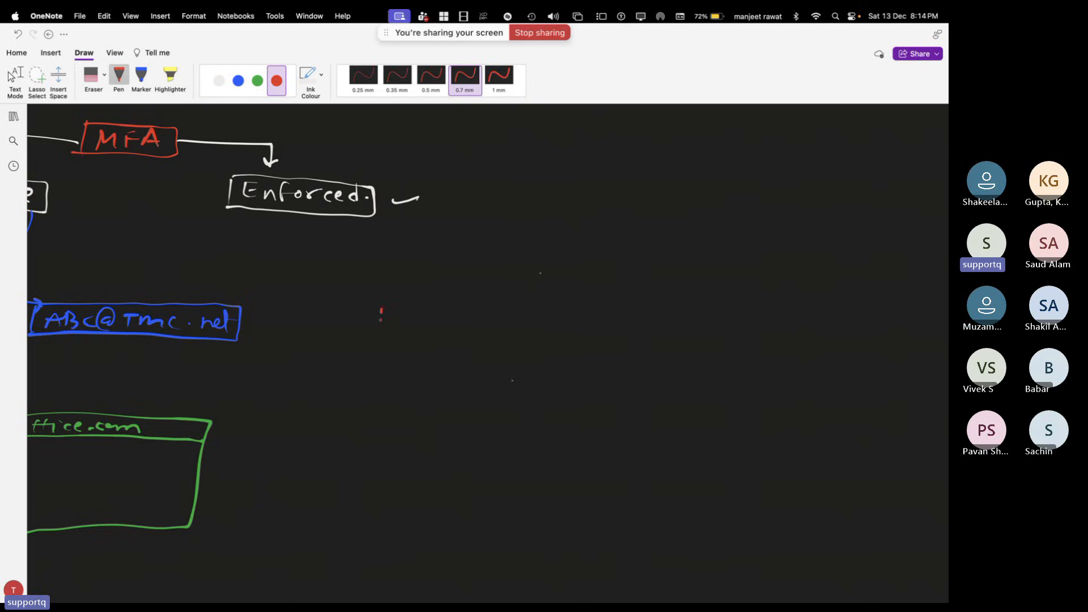
drag(380, 309, 466, 318)
drag(478, 315, 491, 314)
click(258, 80)
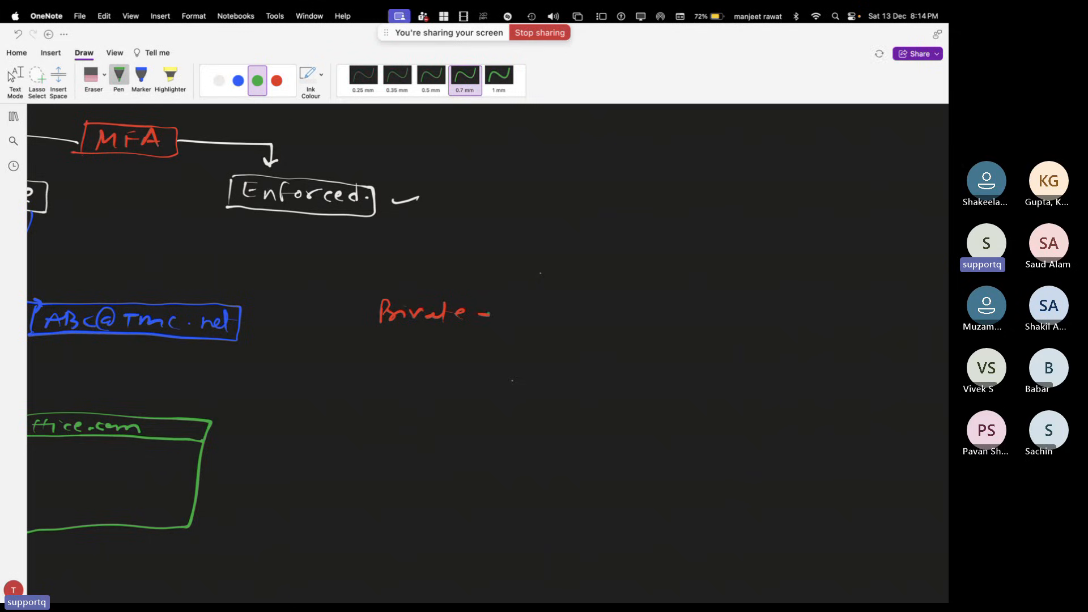
click(276, 80)
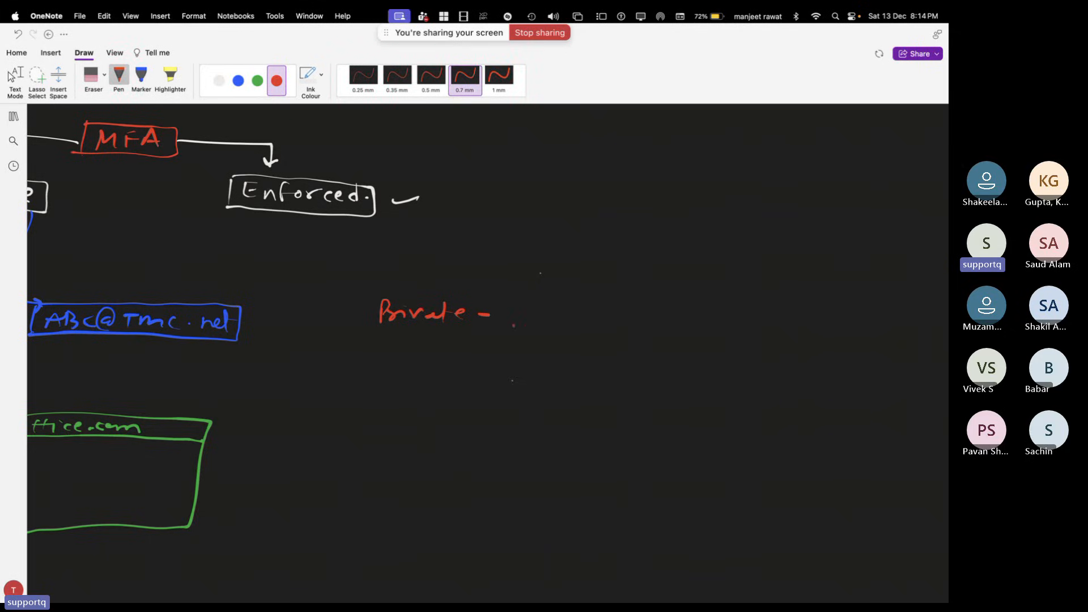
drag(509, 306, 543, 318)
mouse_move(546, 311)
mouse_down()
mouse_move(568, 328)
mouse_move(585, 318)
mouse_up()
click(591, 321)
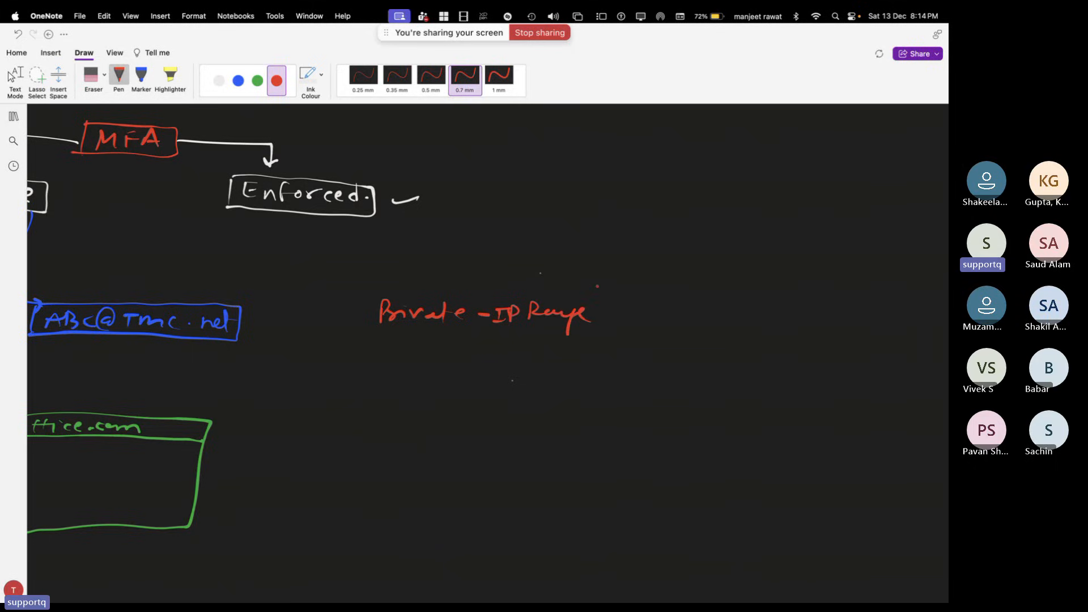
Draw three green arrows branching out from 'Private -IP Range'
click(257, 80)
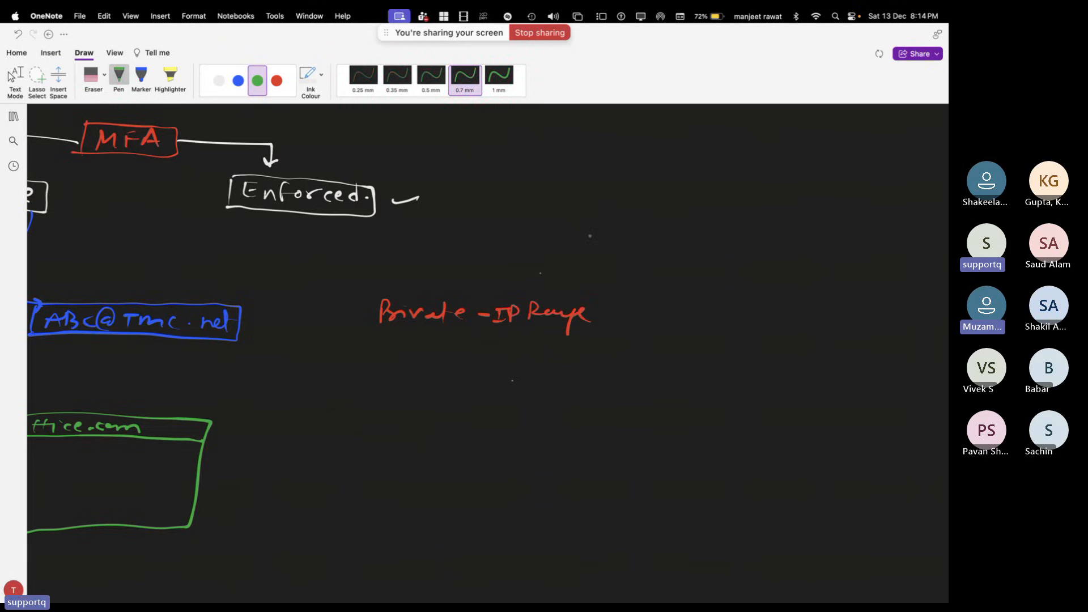
drag(579, 286, 608, 271)
drag(591, 322, 630, 326)
drag(576, 353, 609, 387)
mouse_move(583, 381)
mouse_down()
mouse_move(612, 387)
mouse_move(603, 400)
mouse_up()
Label the three arrows A, B and C in white
click(219, 80)
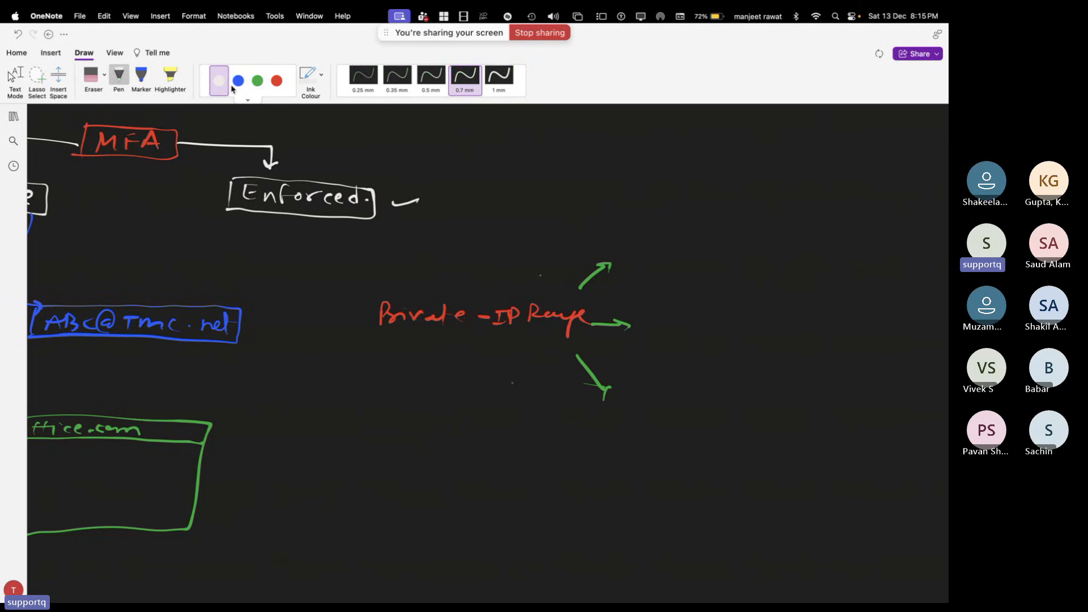
drag(628, 271, 640, 264)
drag(639, 323, 645, 332)
drag(633, 389, 644, 396)
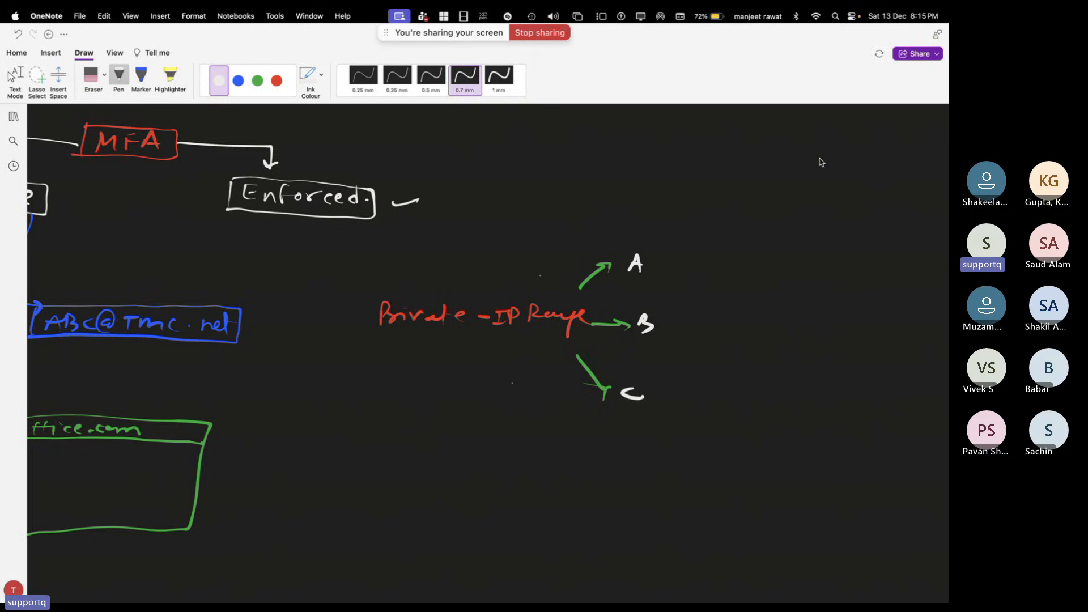
Write the class A range 10.0.0.0–10.255.255.255 in blue beside A
click(238, 80)
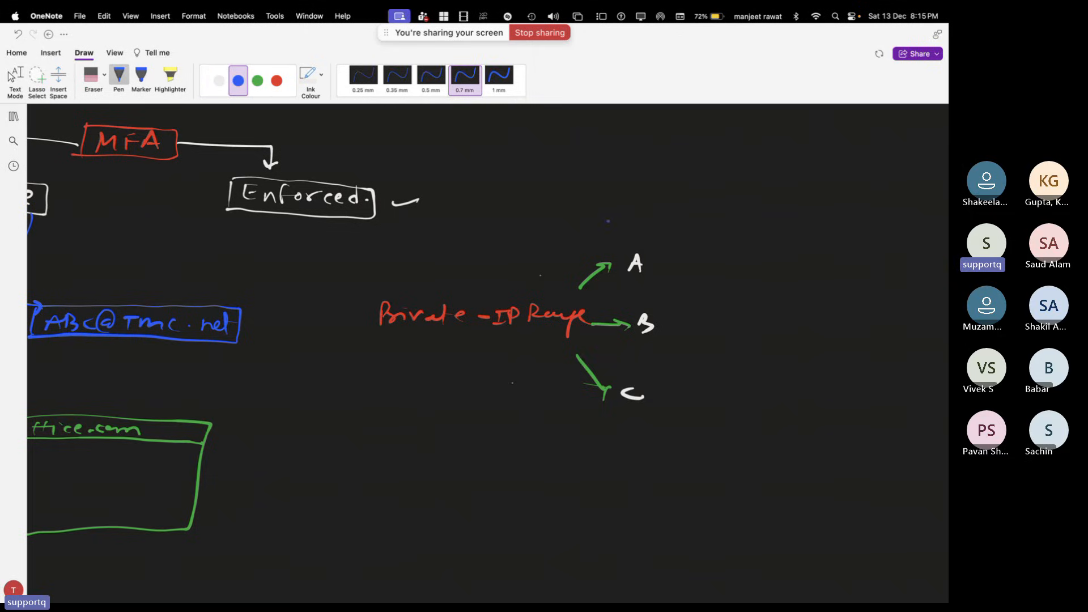
drag(659, 254, 661, 266)
drag(670, 255, 733, 261)
mouse_move(759, 255)
mouse_down()
mouse_move(760, 271)
mouse_move(771, 261)
mouse_up()
drag(771, 262, 788, 271)
click(807, 264)
drag(798, 262, 825, 270)
mouse_move(842, 260)
mouse_down()
mouse_move(837, 269)
mouse_move(871, 270)
mouse_move(833, 270)
mouse_move(851, 272)
mouse_up()
click(850, 267)
click(878, 261)
scroll(453, 363, right, 3)
click(816, 266)
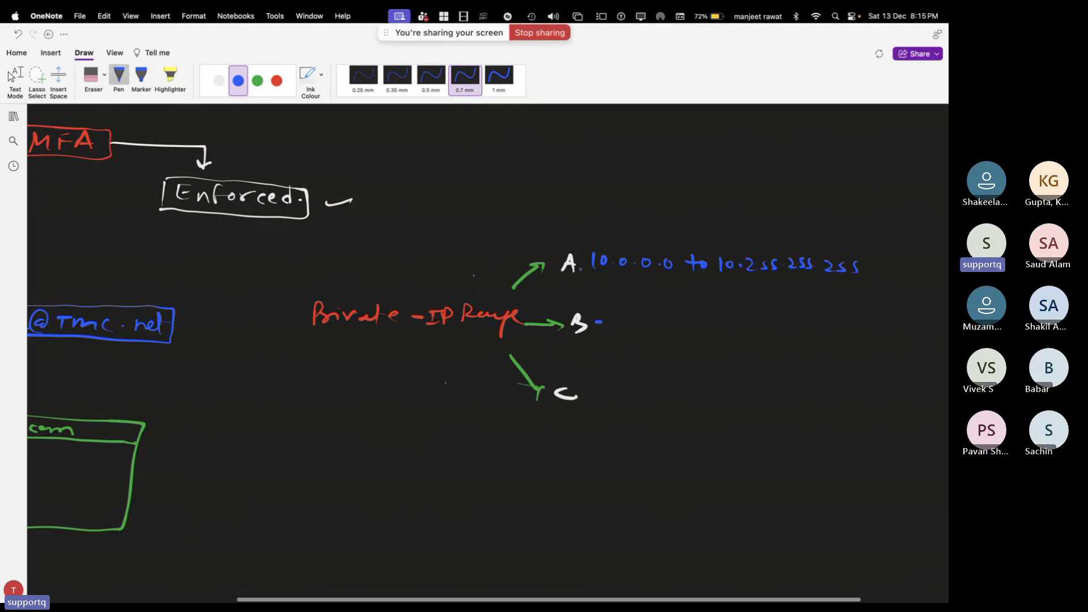
Write the class B range 172.16.0.0–172.31.255.255 beside B
drag(625, 318, 627, 332)
mouse_move(629, 316)
mouse_down()
mouse_move(636, 331)
mouse_move(679, 332)
mouse_up()
click(664, 327)
mouse_move(689, 318)
mouse_down()
mouse_move(687, 331)
mouse_move(712, 321)
mouse_move(754, 329)
mouse_up()
click(723, 324)
drag(749, 321, 768, 321)
click(795, 321)
mouse_move(787, 314)
mouse_down()
mouse_move(787, 326)
mouse_move(817, 325)
mouse_up()
click(826, 323)
scroll(822, 320, right, 3)
click(761, 321)
scroll(761, 322, right, 1)
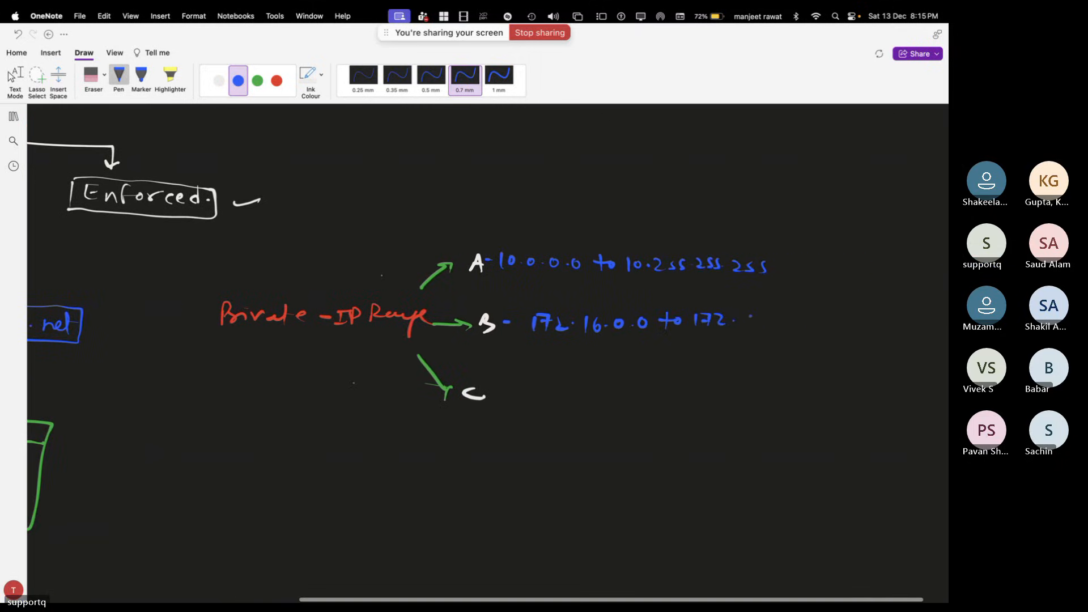
drag(742, 315, 742, 327)
mouse_move(761, 312)
mouse_down()
mouse_move(762, 327)
mouse_move(802, 327)
mouse_up()
click(767, 325)
mouse_move(809, 316)
mouse_down()
mouse_move(812, 326)
mouse_move(860, 327)
mouse_up()
click(821, 325)
Write the class C range 192.168.0.0–192.168.255.255 beside C
drag(490, 390, 518, 397)
drag(531, 384, 528, 398)
mouse_move(538, 385)
mouse_down()
mouse_move(538, 395)
mouse_move(569, 398)
mouse_up()
click(559, 391)
mouse_move(581, 385)
mouse_down()
mouse_move(576, 396)
mouse_move(590, 384)
mouse_move(607, 397)
mouse_move(608, 386)
mouse_move(662, 391)
mouse_up()
click(600, 392)
click(618, 392)
mouse_move(667, 383)
mouse_down()
mouse_move(668, 397)
mouse_move(674, 388)
mouse_up()
mouse_move(702, 384)
mouse_down()
mouse_move(703, 396)
mouse_move(766, 396)
mouse_up()
click(742, 393)
mouse_move(781, 383)
mouse_down()
mouse_move(777, 395)
mouse_move(779, 385)
mouse_move(810, 391)
mouse_up()
click(795, 389)
mouse_move(825, 382)
mouse_down()
mouse_move(817, 392)
mouse_move(867, 392)
mouse_up()
click(848, 391)
mouse_move(881, 383)
mouse_down()
mouse_move(873, 392)
mouse_move(885, 394)
mouse_up()
scroll(459, 371, right, 3)
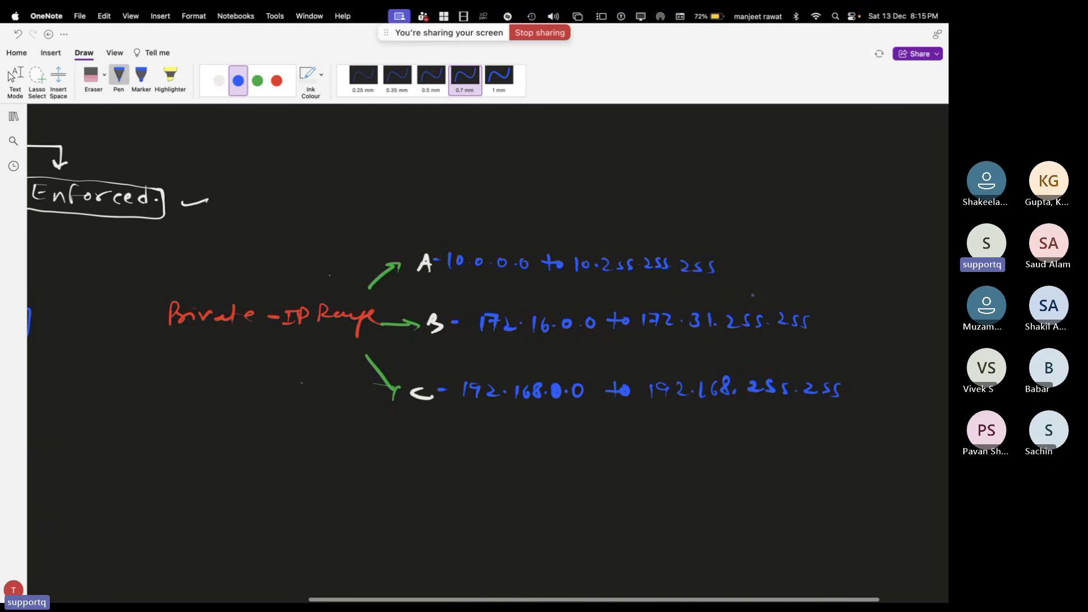
Underline the heading, then write 'Range' above the A row and circle it
scroll(510, 340, left, 10)
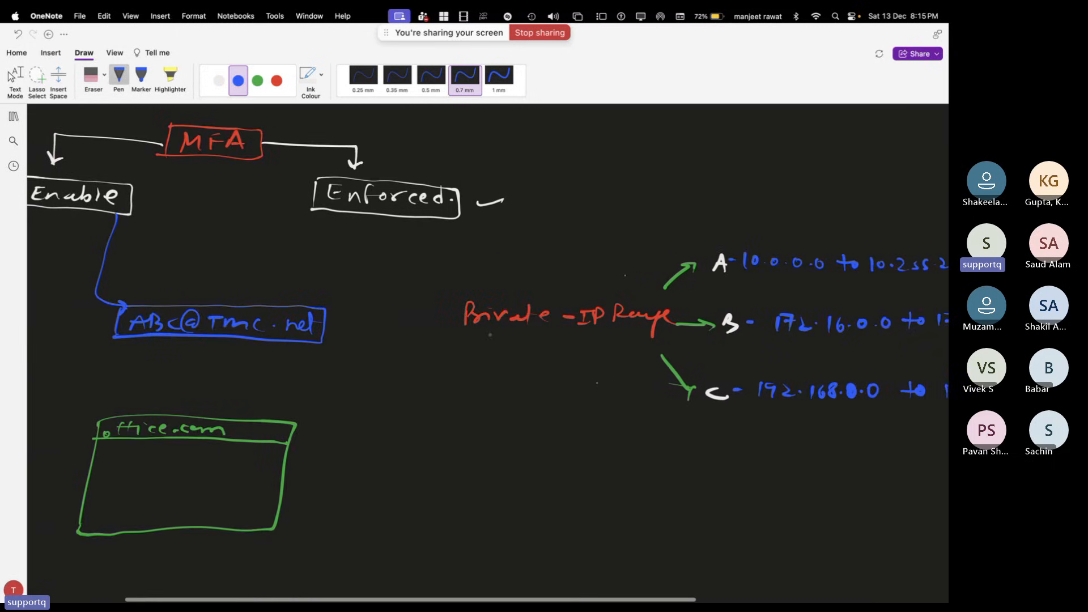
drag(485, 334, 579, 338)
drag(504, 298, 579, 299)
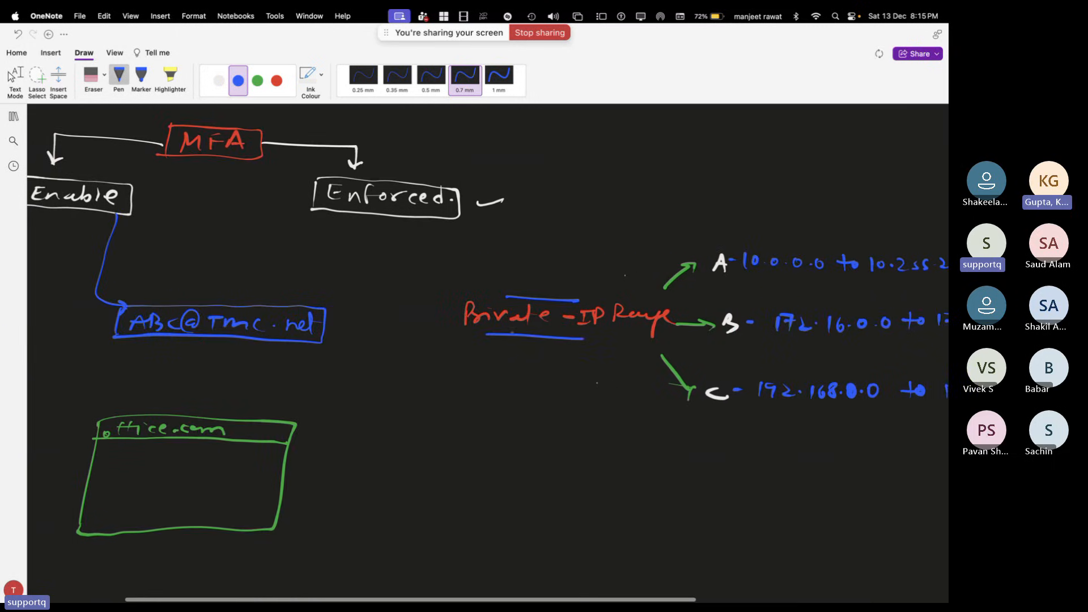
scroll(487, 351, right, 3)
drag(712, 220, 785, 218)
mouse_move(731, 179)
mouse_down()
mouse_move(701, 224)
mouse_move(705, 182)
mouse_up()
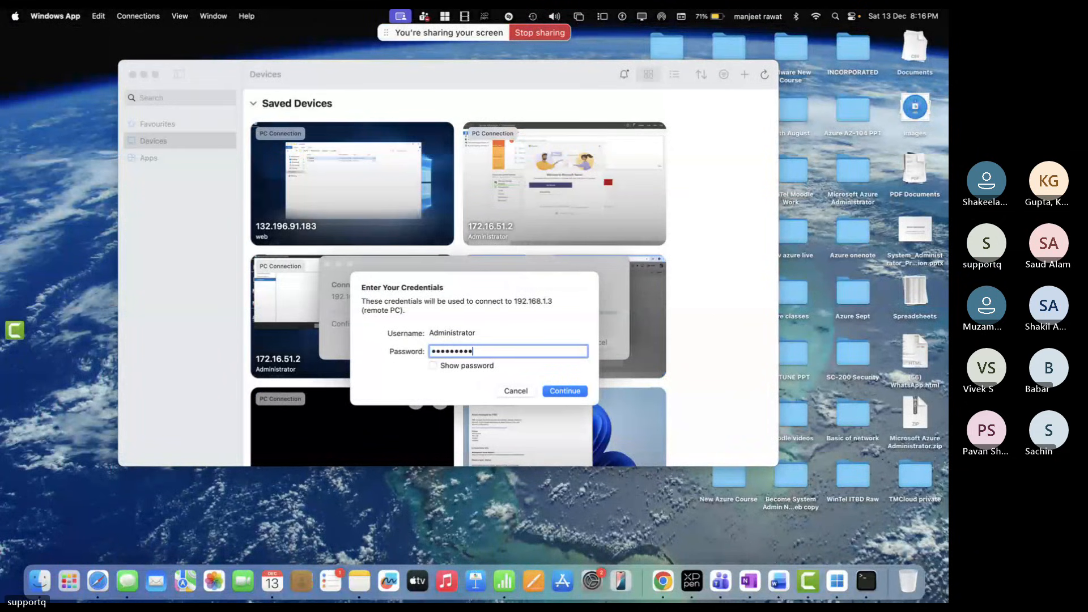
Submit the Administrator credentials for remote PC 192.168.1.3
key(Return)
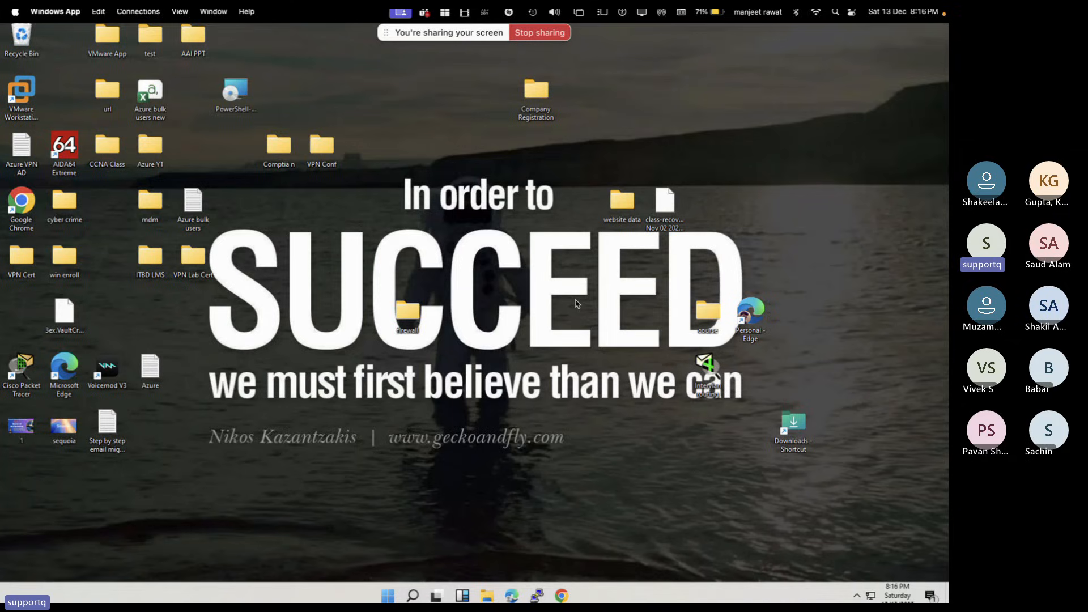
right_click(709, 130)
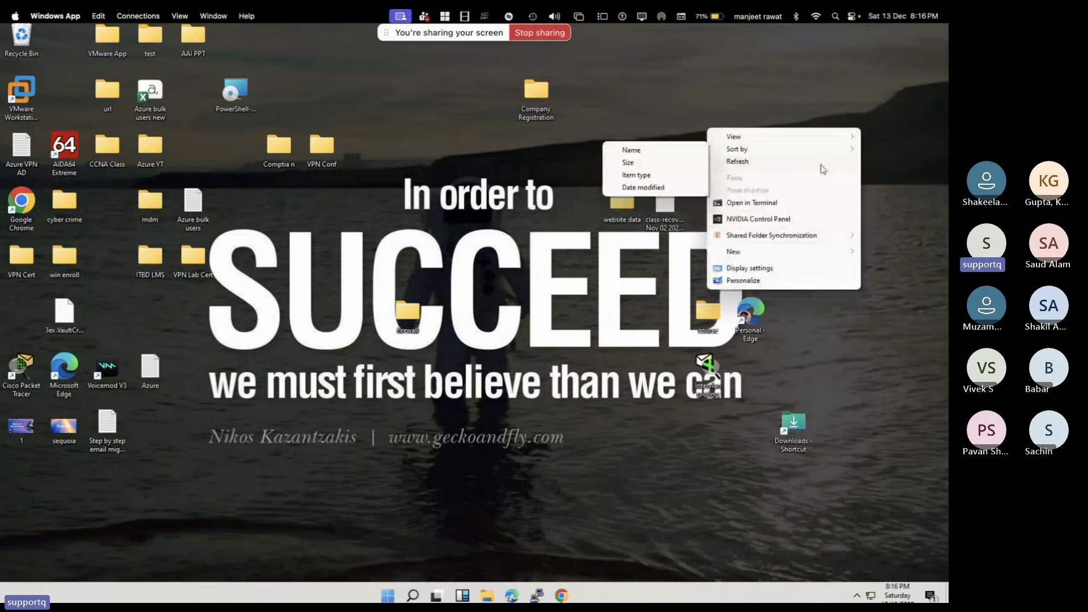
click(773, 145)
right_click(772, 145)
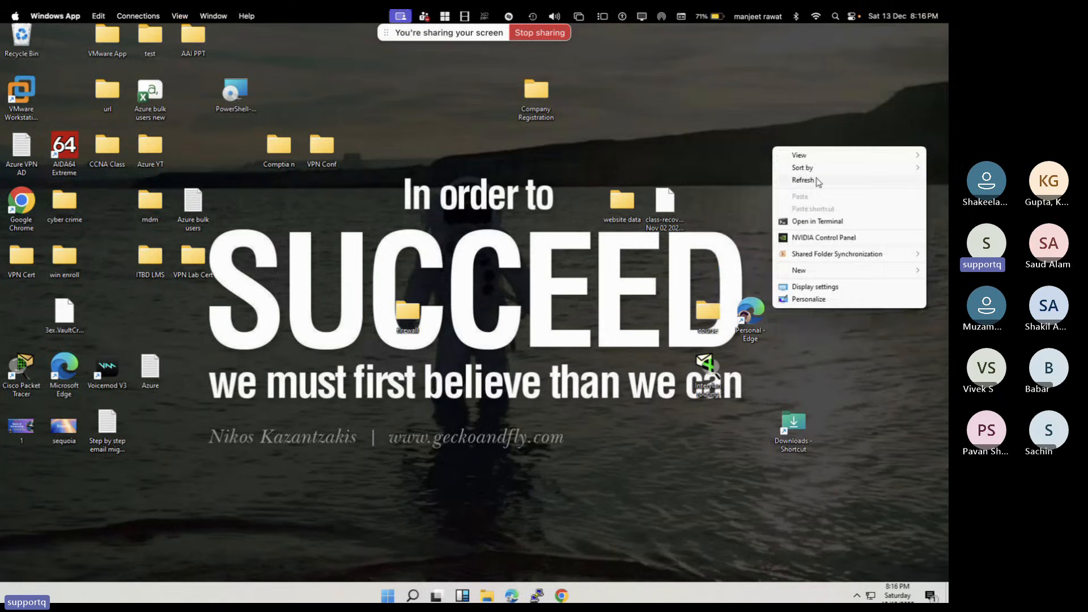
mouse_move(818, 169)
click(750, 179)
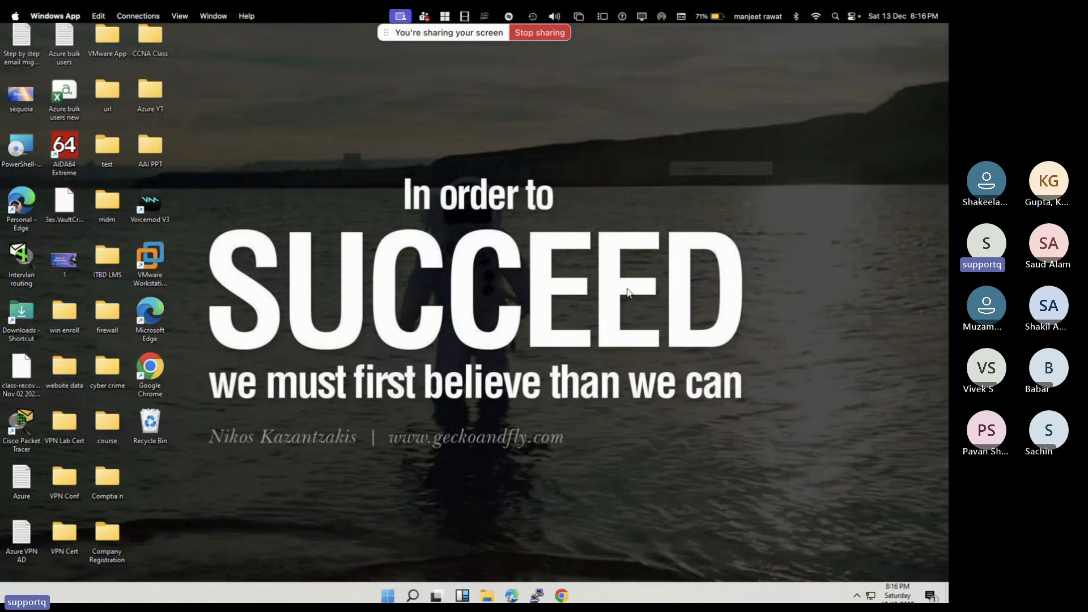
click(412, 593)
text(cmd)
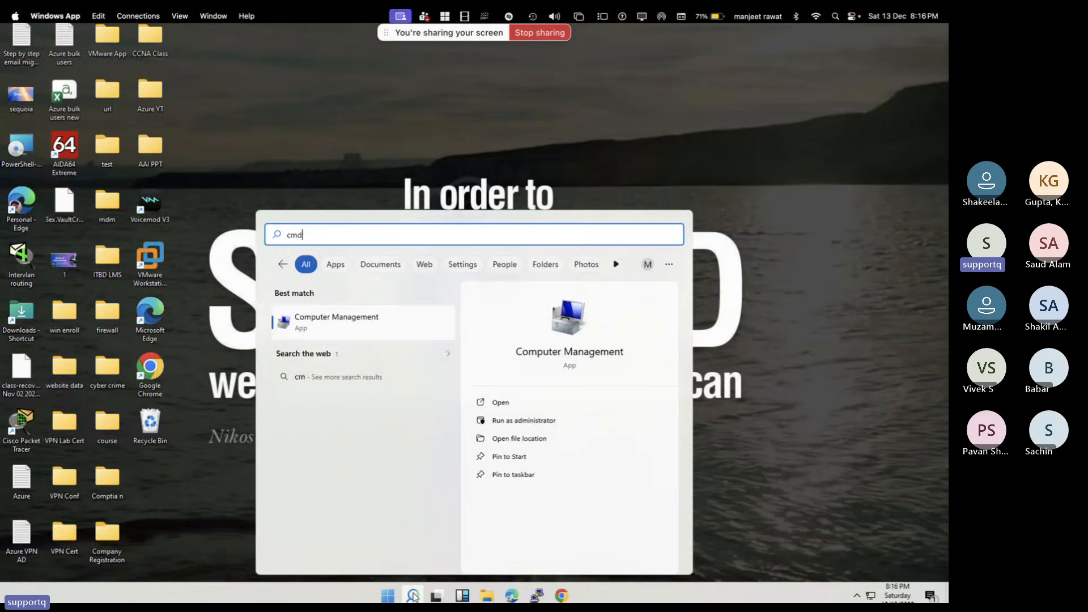
key(Return)
text(ipconfig)
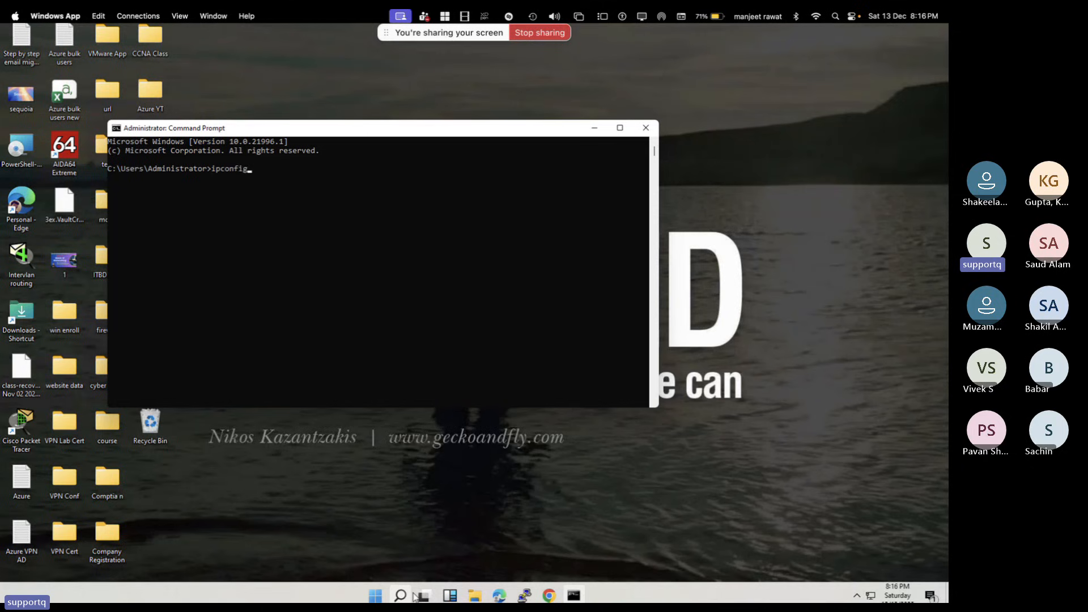
key(Return)
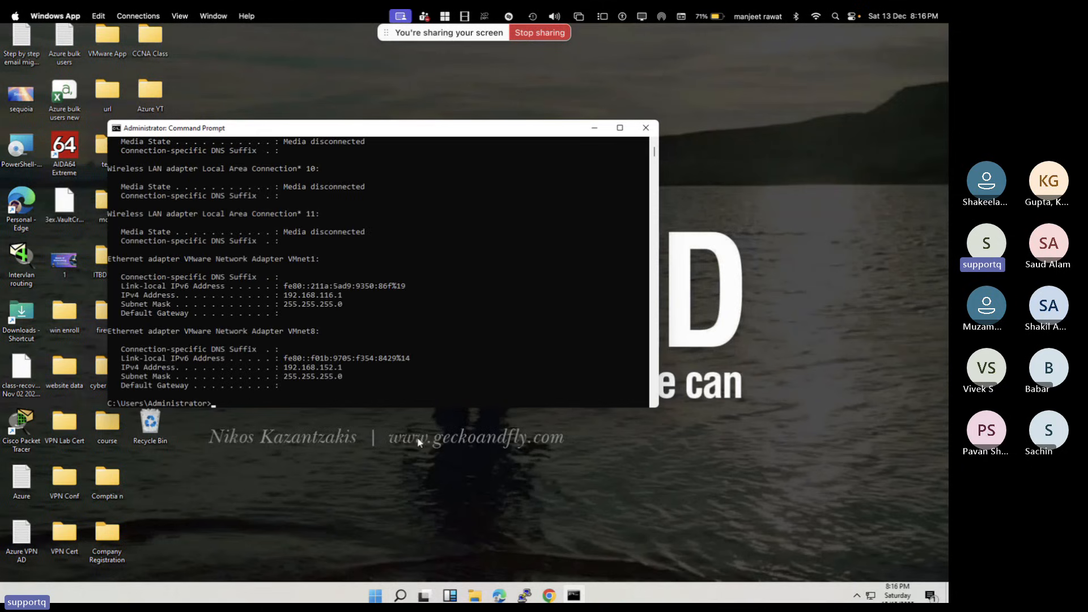
scroll(390, 273, up, 4)
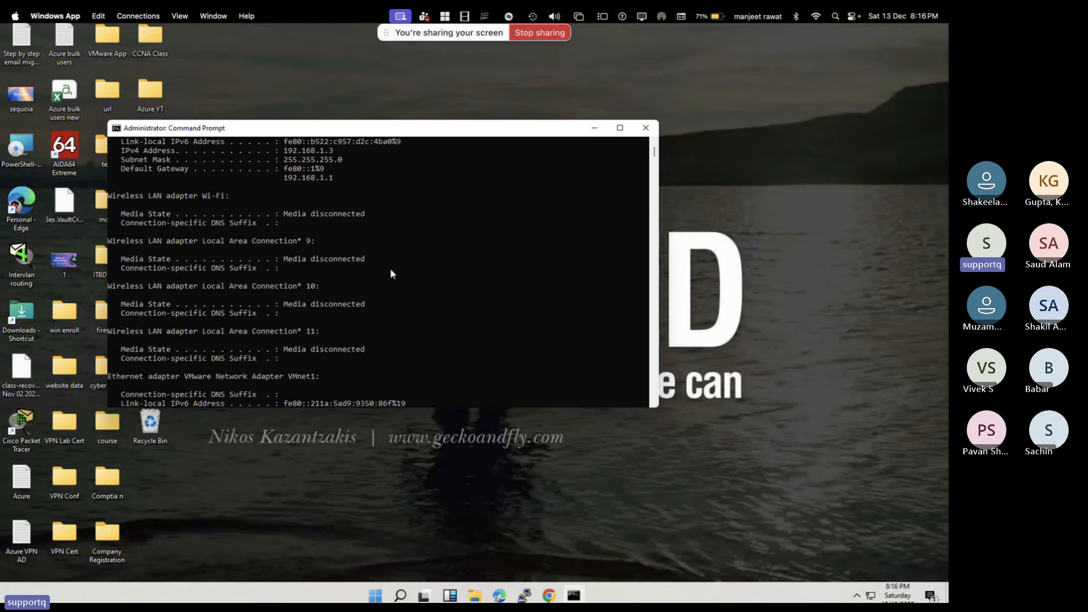
drag(336, 177, 274, 179)
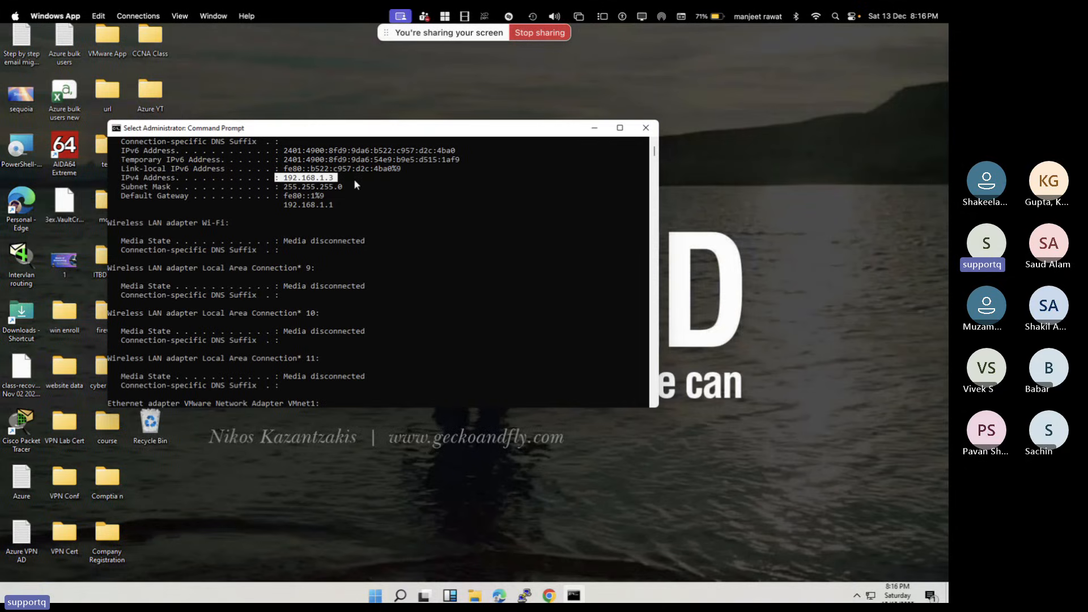
click(166, 422)
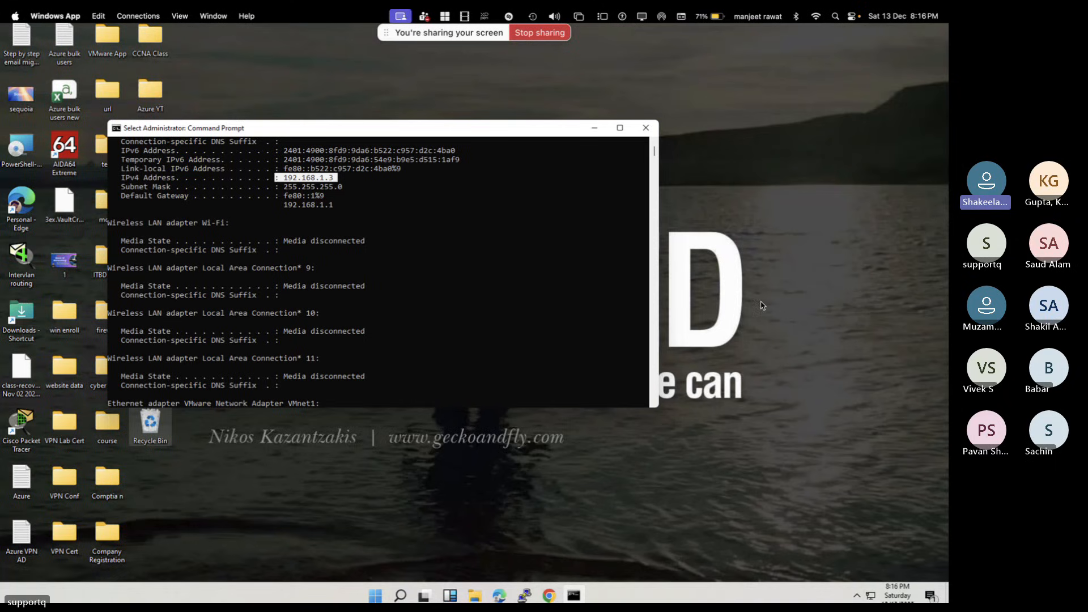
click(826, 103)
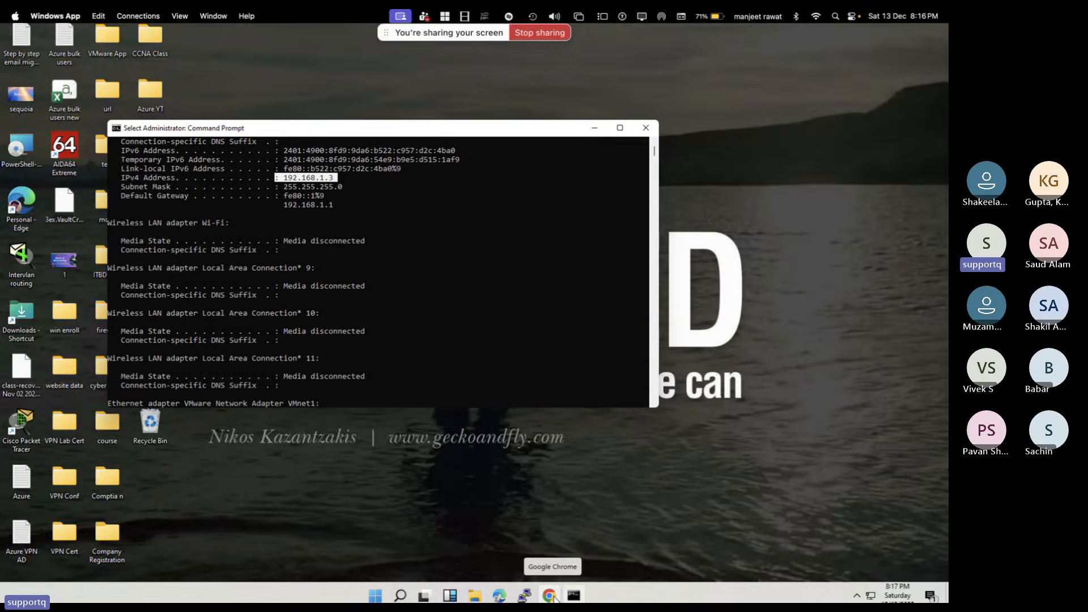
Launch Chrome with the Azurelive profile, search 'whatsmy ip' and open whatismyipaddress.com
click(553, 596)
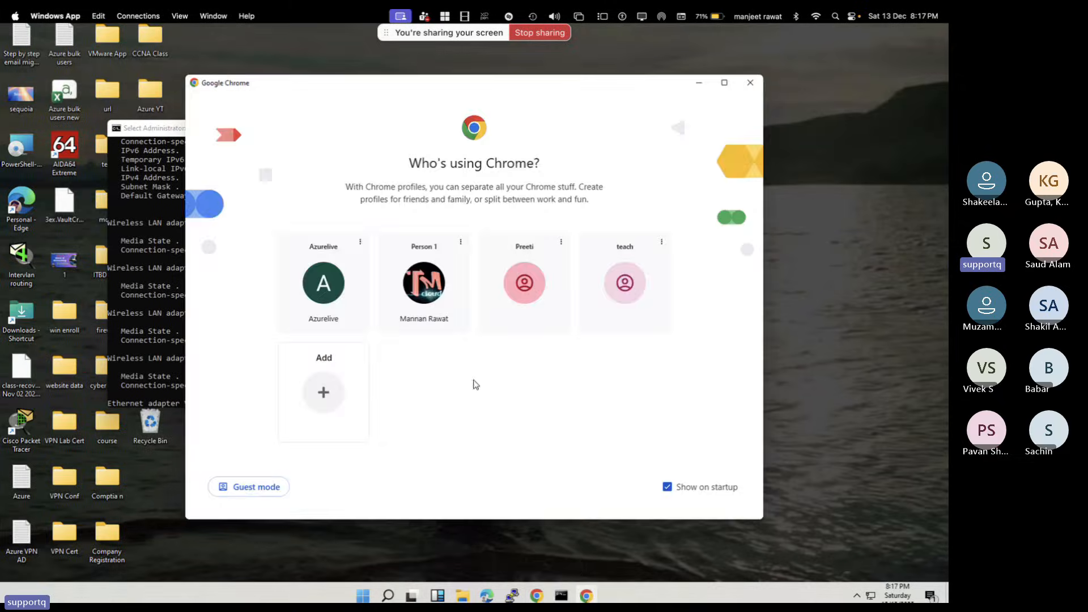
click(328, 295)
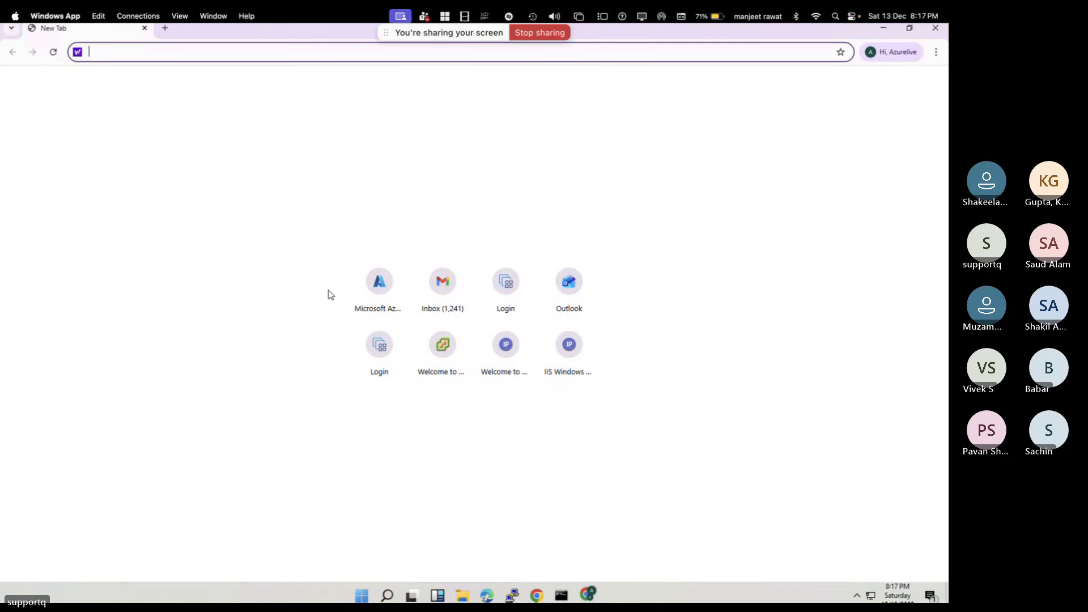
text(whast)
key(BackSpace)
key(BackSpace)
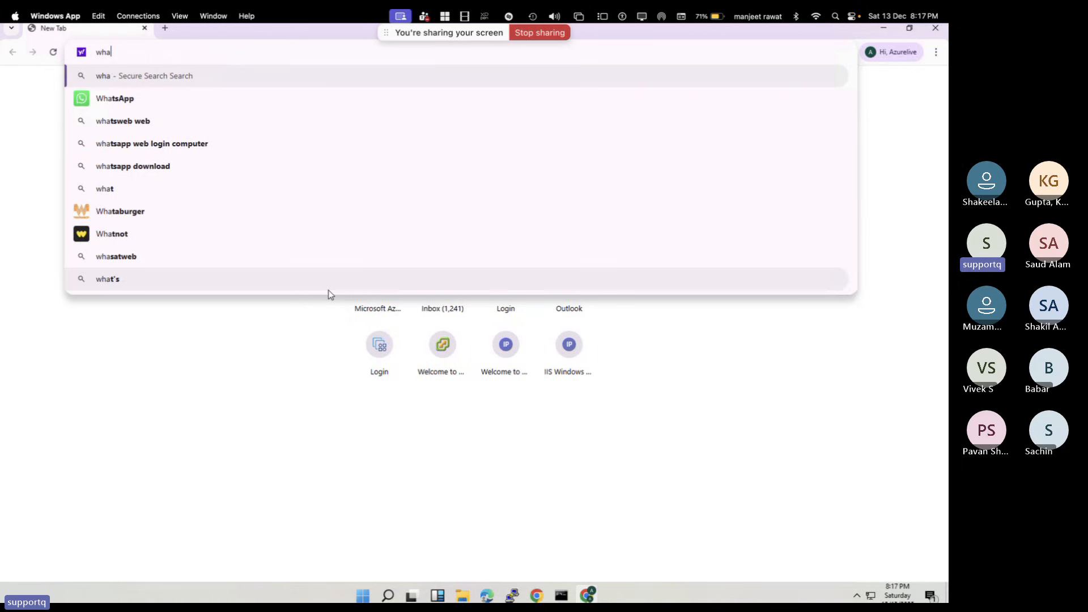
text(tsmy ip)
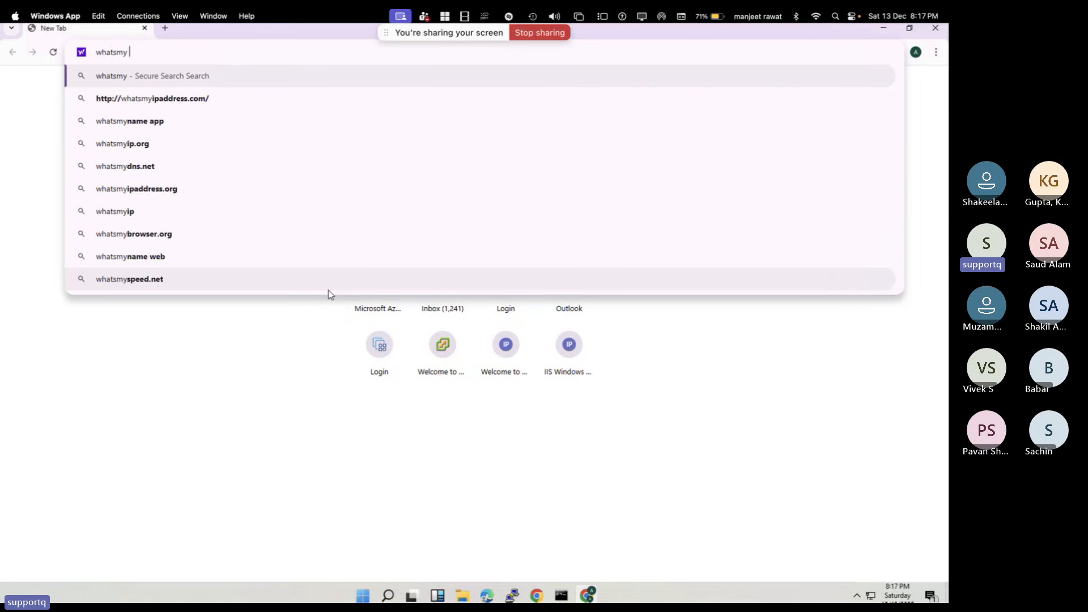
key(Return)
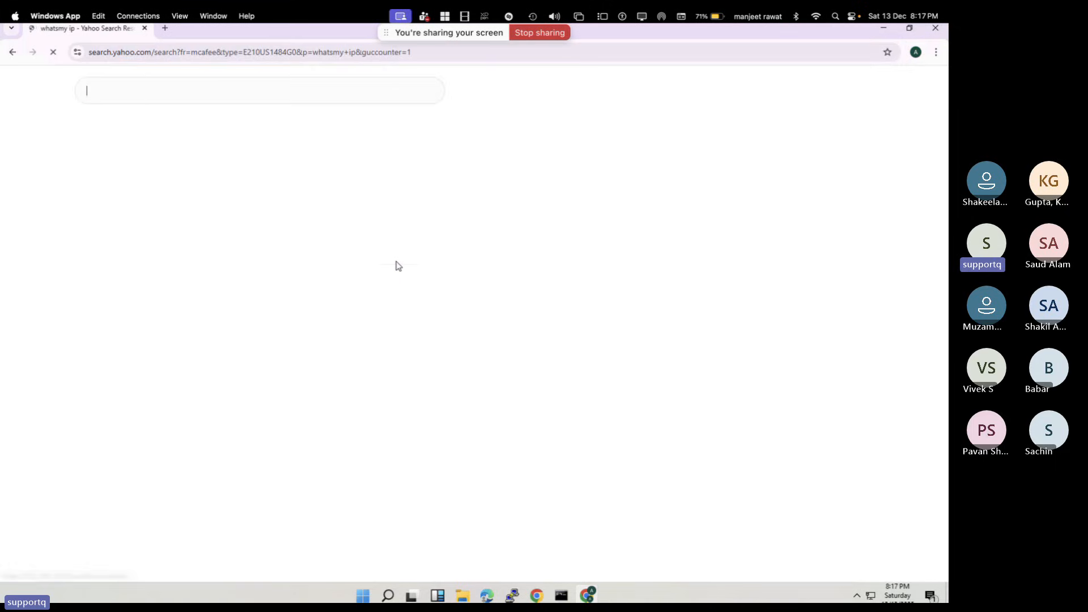
click(193, 313)
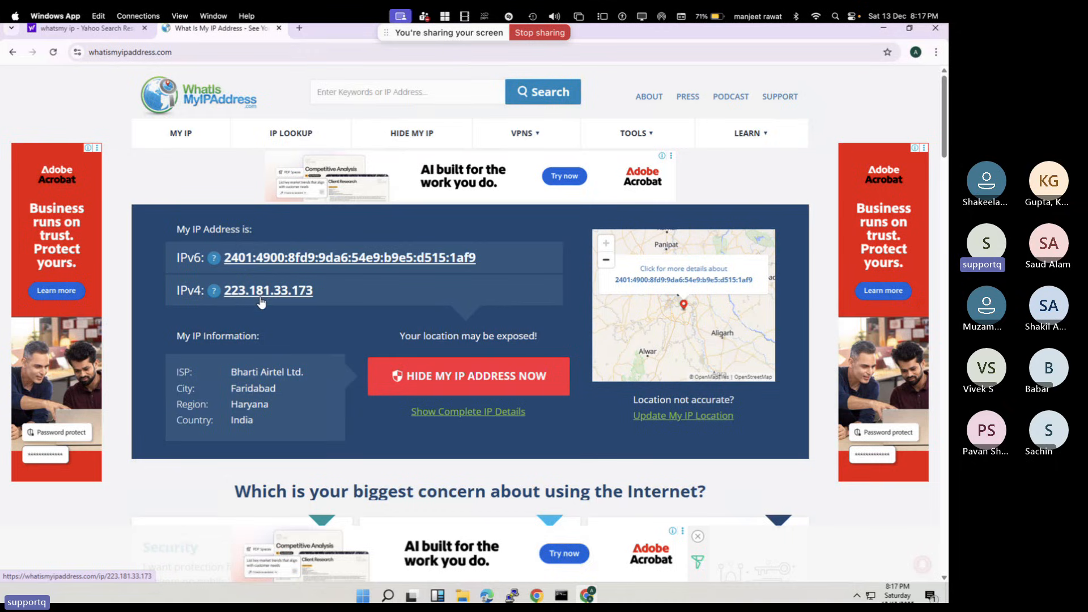
key(ctrl+Right)
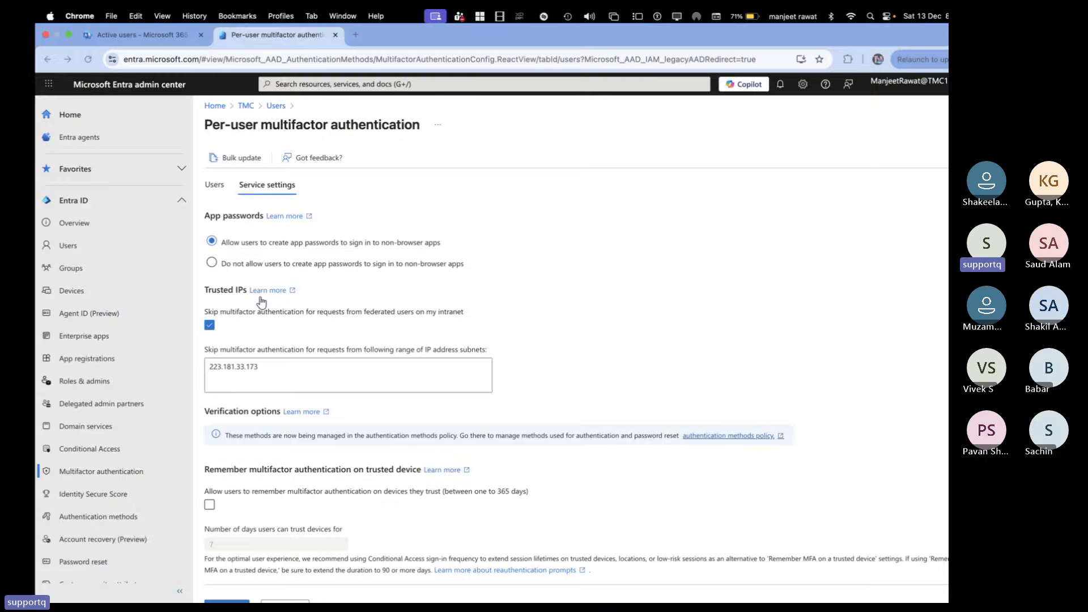
Switch Spaces past the remote app to the OneNote private IP ranges whiteboard
key(ctrl+Left)
key(ctrl+Left)
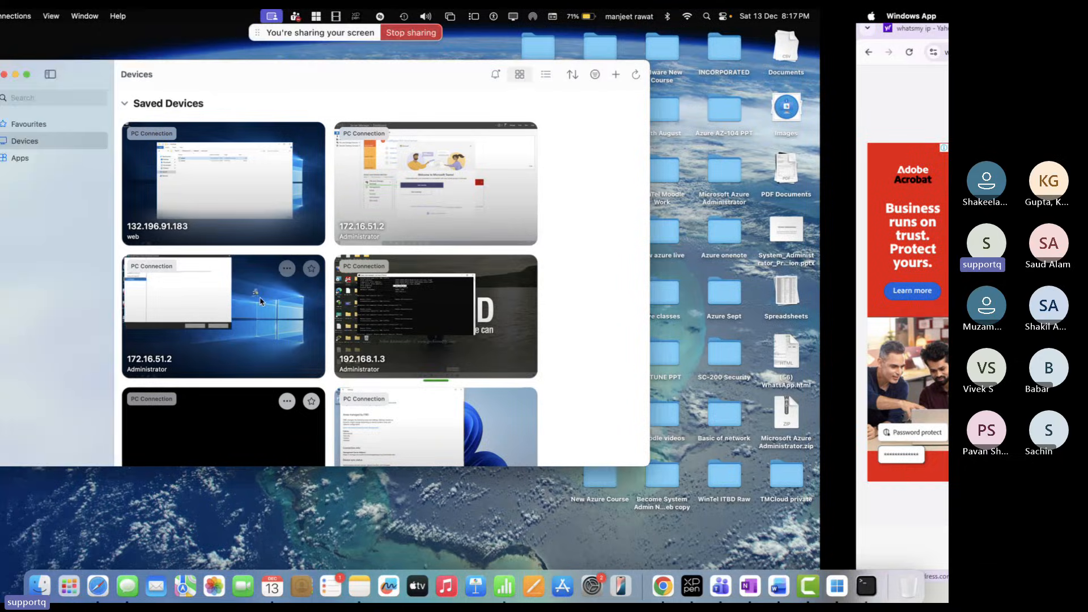
key(ctrl+Right)
key(ctrl+Right)
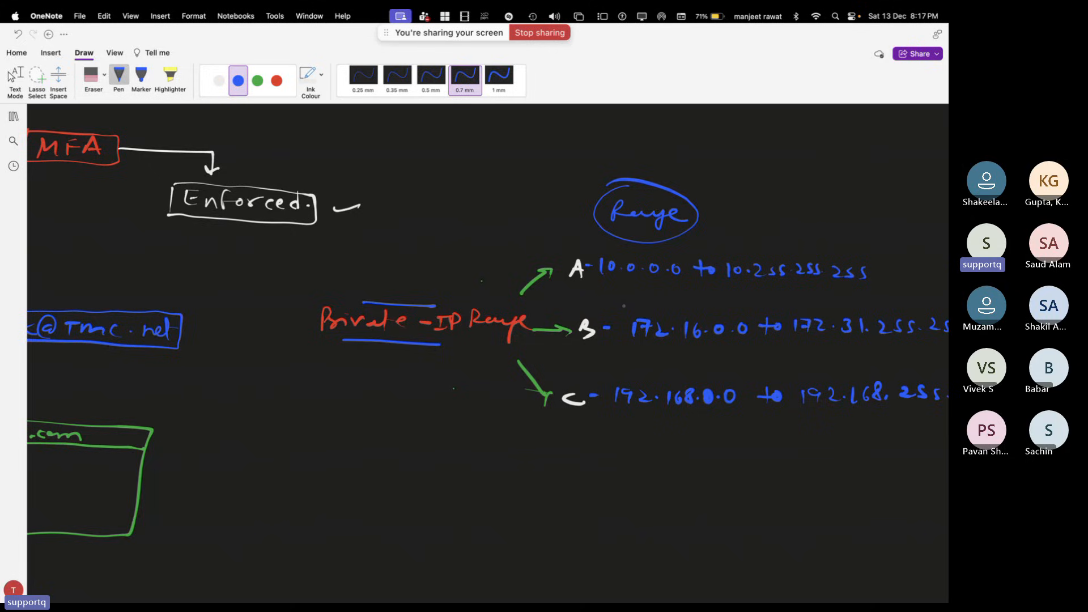
Cycle through the Teams and Entra windows to the remote session's whatismyipaddress.com page
scroll(487, 351, left, 2)
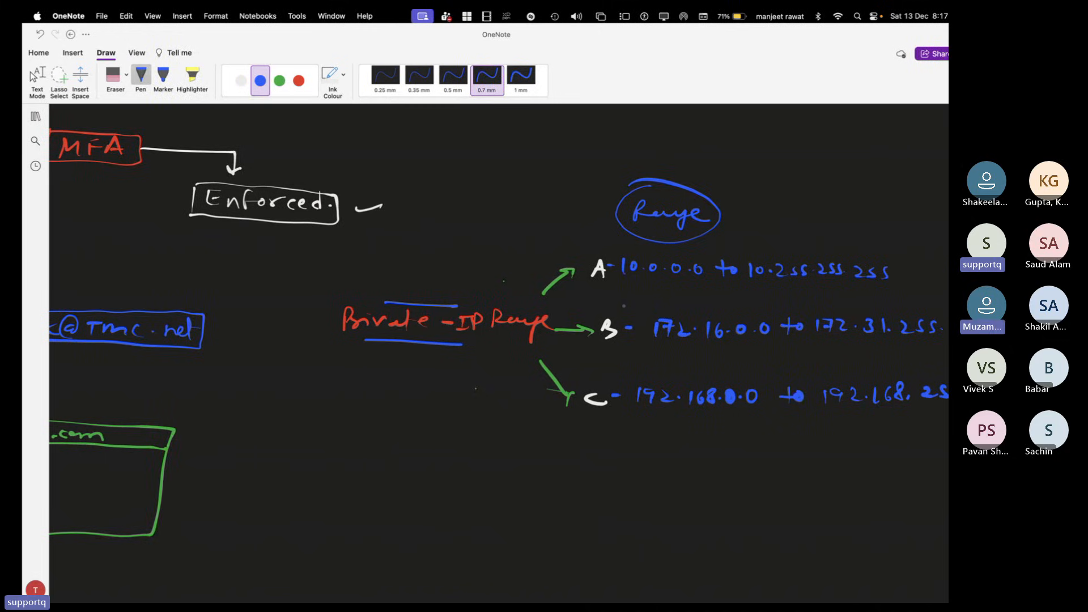
key(super+Tab)
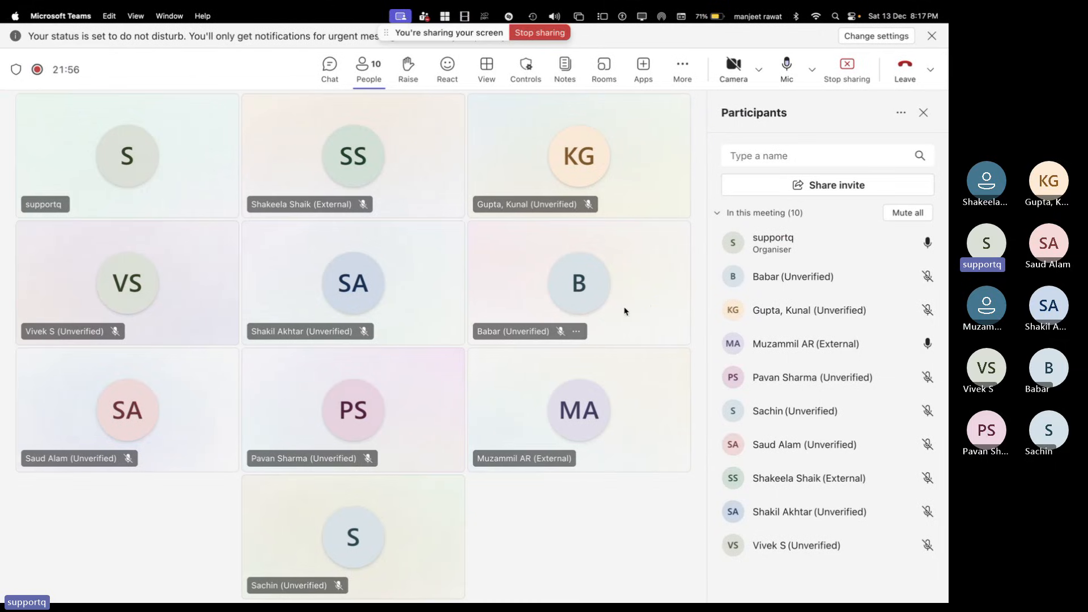
key(super+grave)
key(super+Tab)
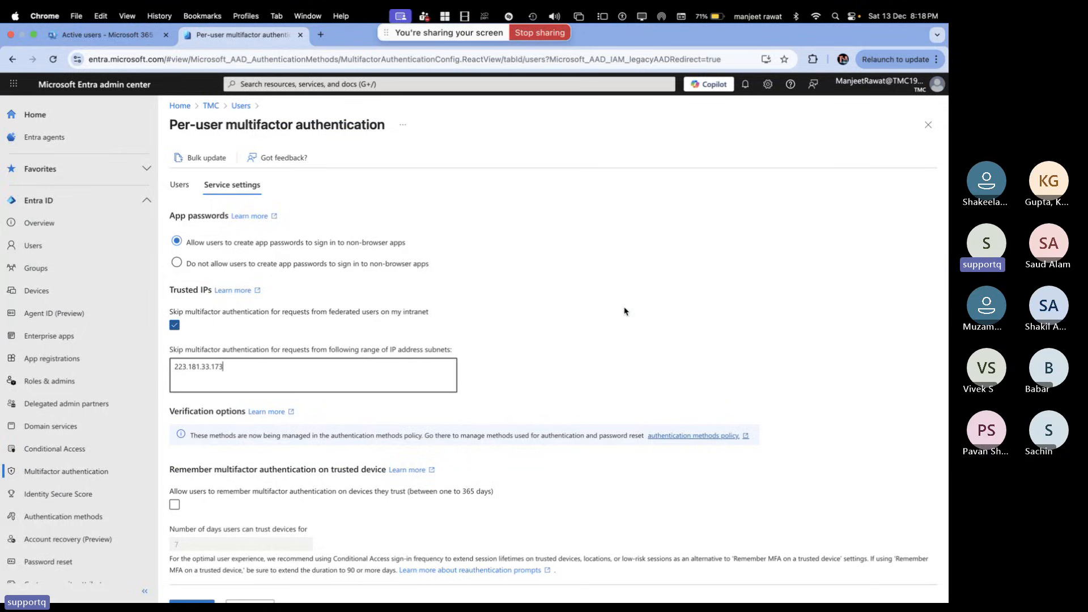
key(super+Tab)
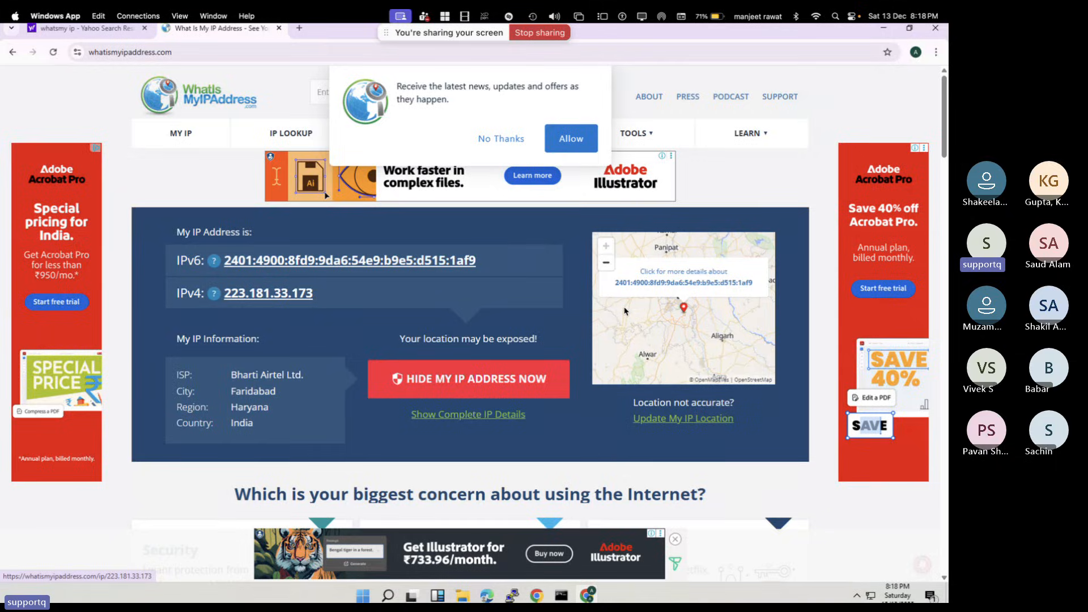
Close the IP lookup and Yahoo tabs, then the Command Prompt window on the remote PC
click(625, 310)
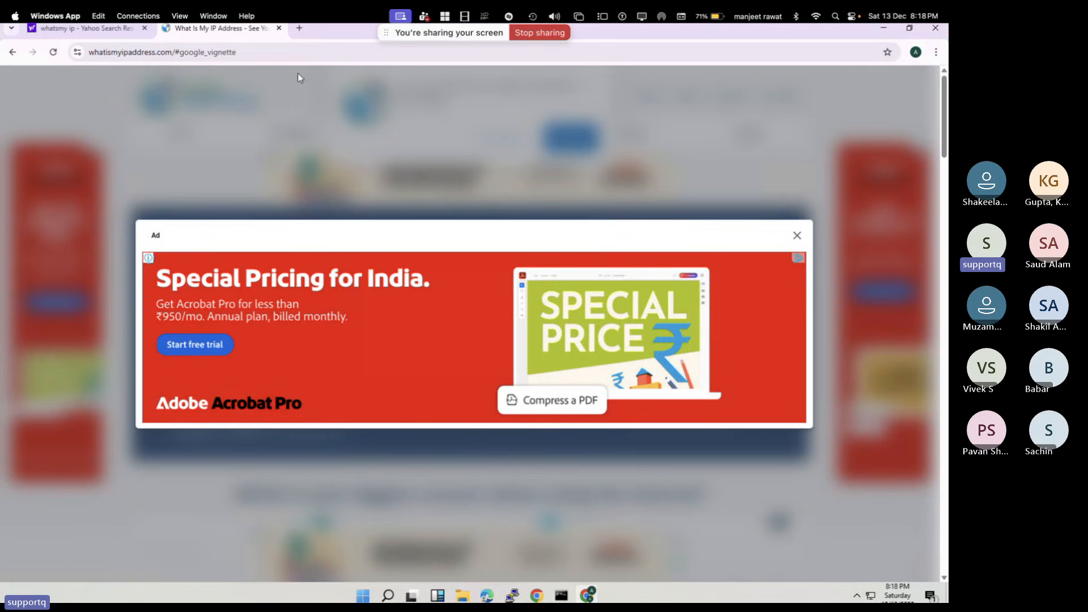
click(279, 28)
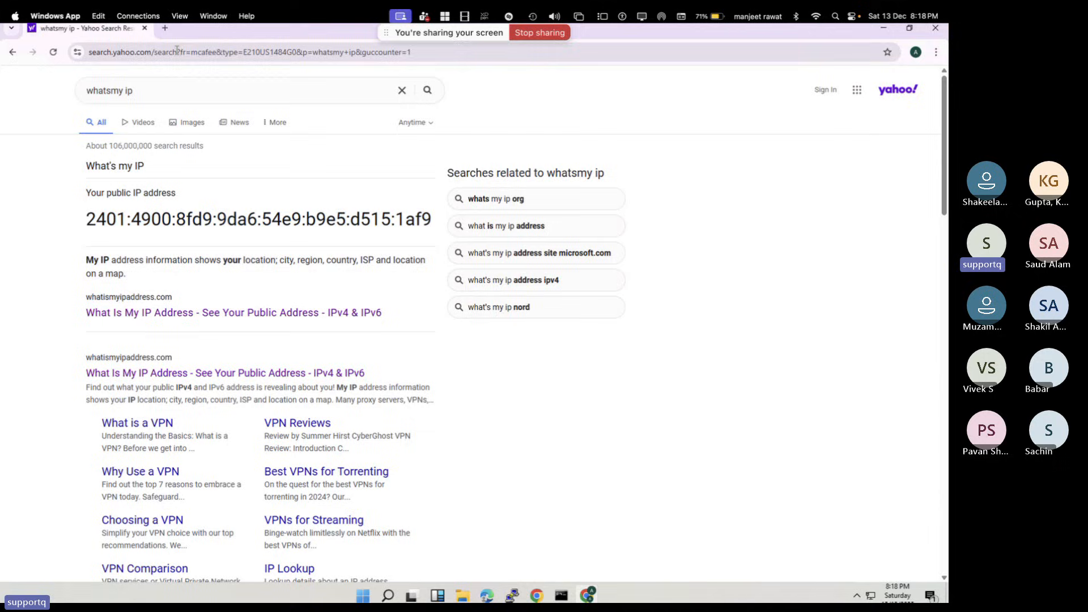
click(145, 28)
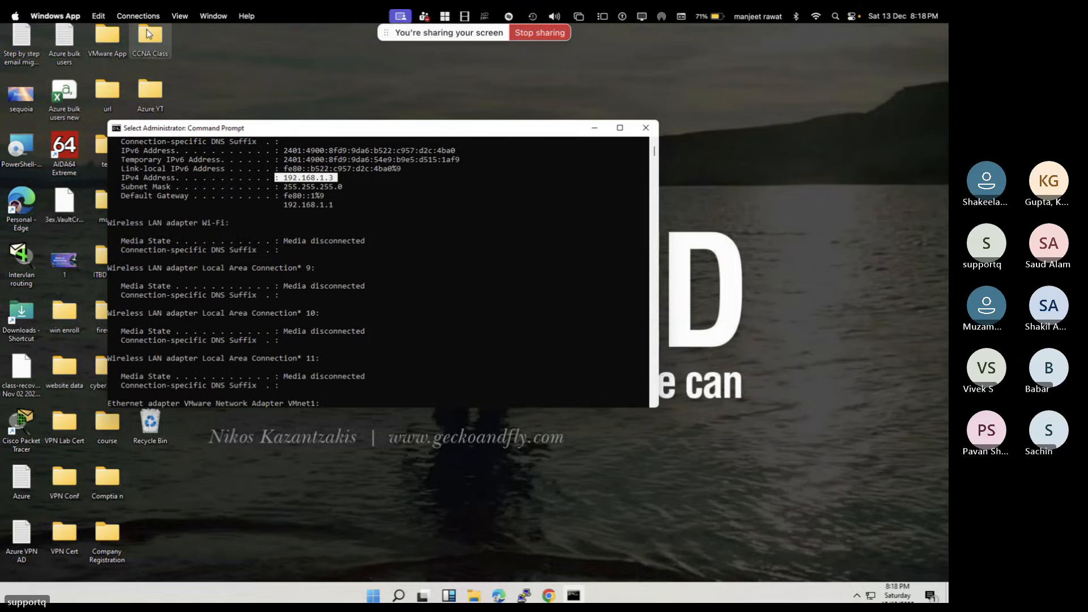
click(645, 128)
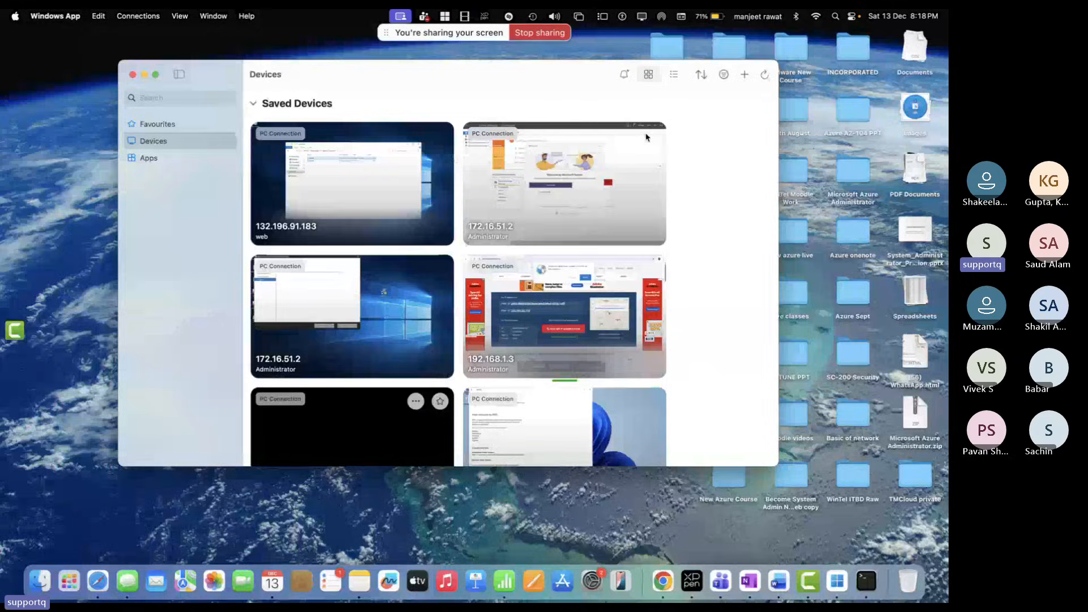
click(145, 74)
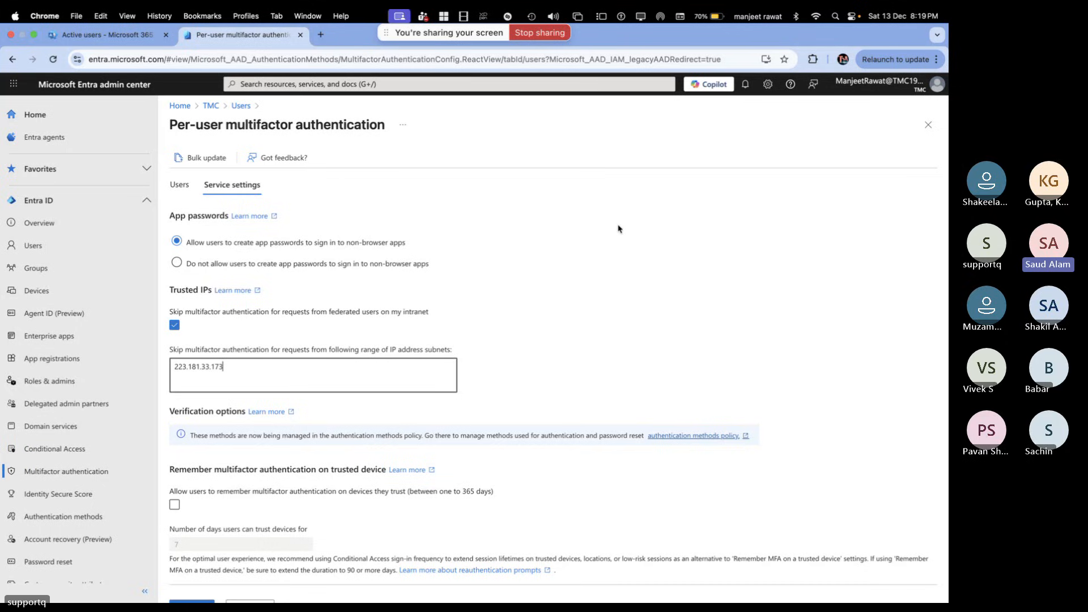
Go from the per-user MFA page to the TMC tenant overview with 10 users and 13 devices
key(XF86AudioRaiseVolume)
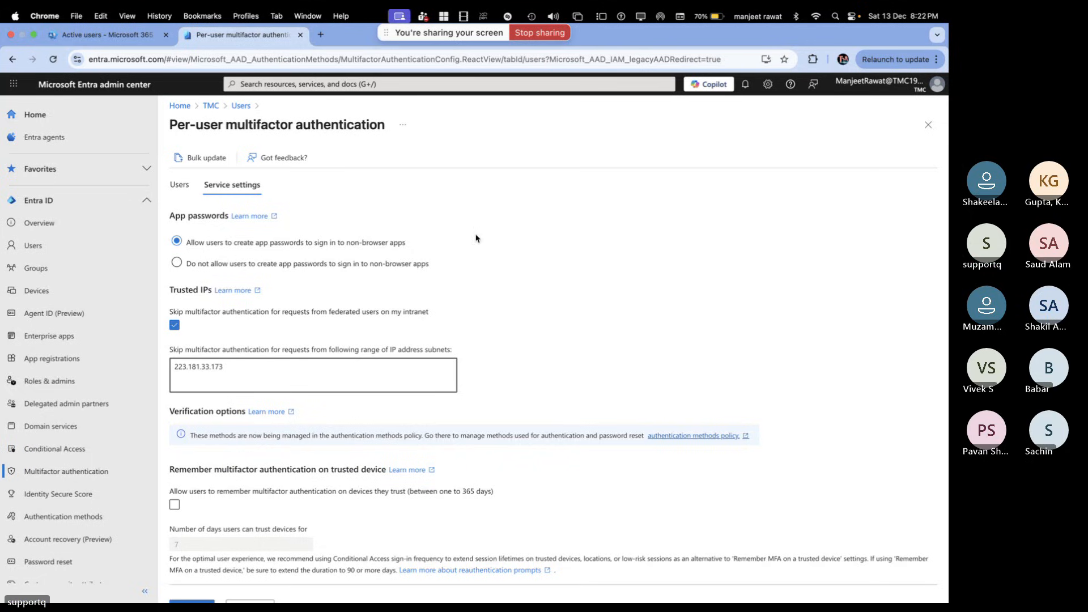
click(220, 110)
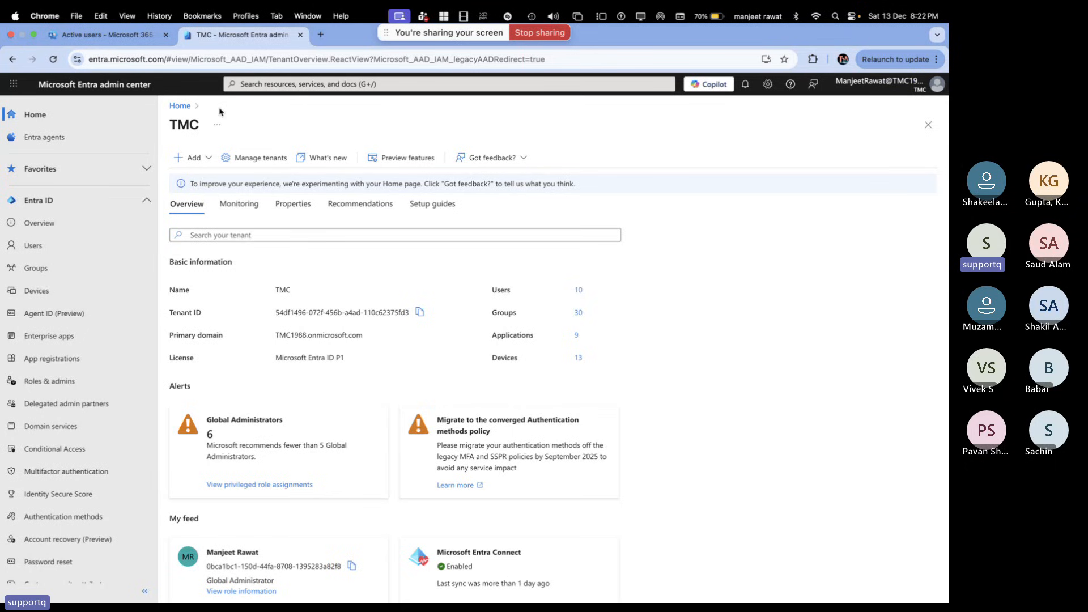
Scroll down and back up through the TMC tenant overview in Entra
scroll(384, 371, down, 5)
scroll(383, 373, up, 4)
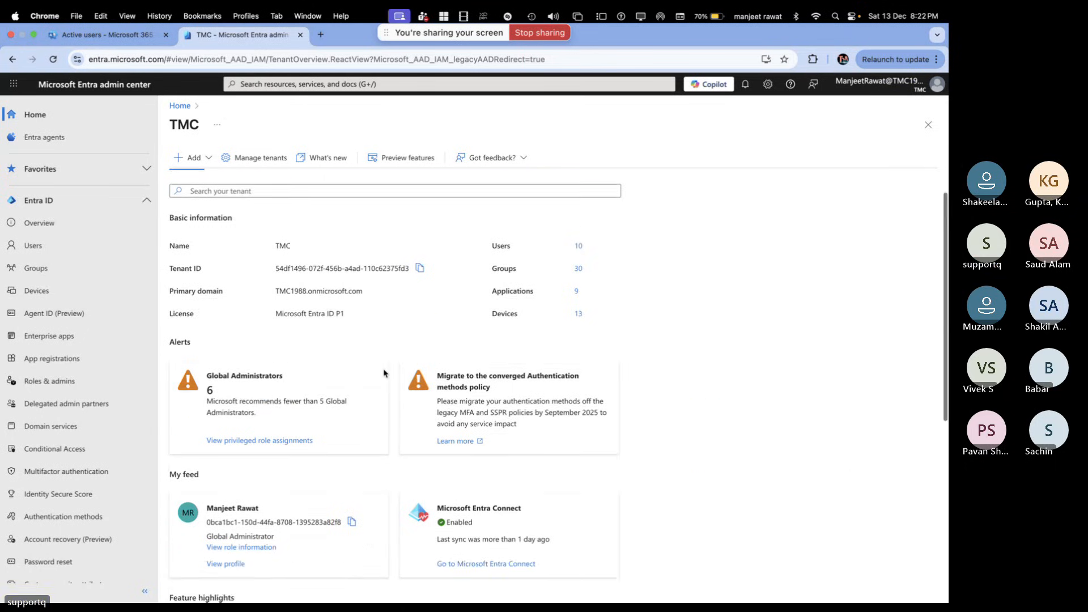
scroll(383, 373, up, 1)
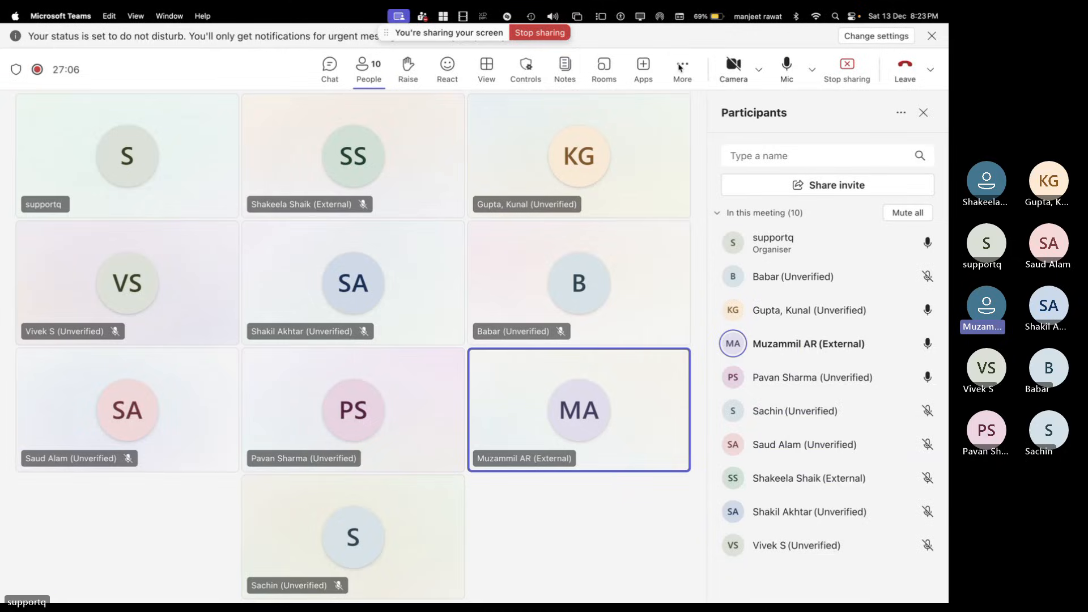
Check the Teams meeting's recording and transcription options, then cycle through the desktop spaces
click(680, 67)
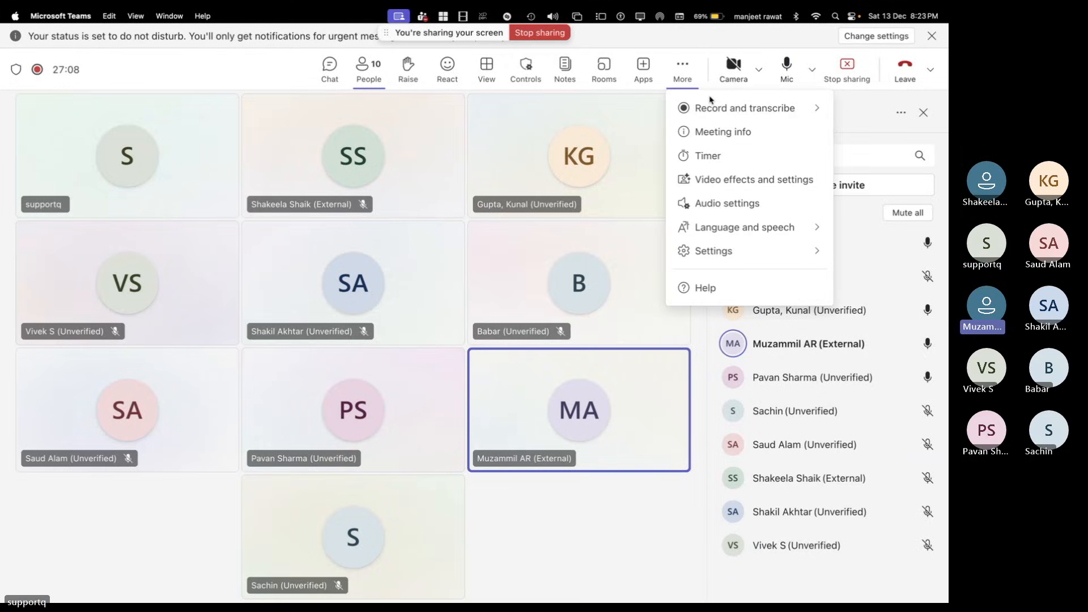
click(653, 205)
key(ctrl+Left)
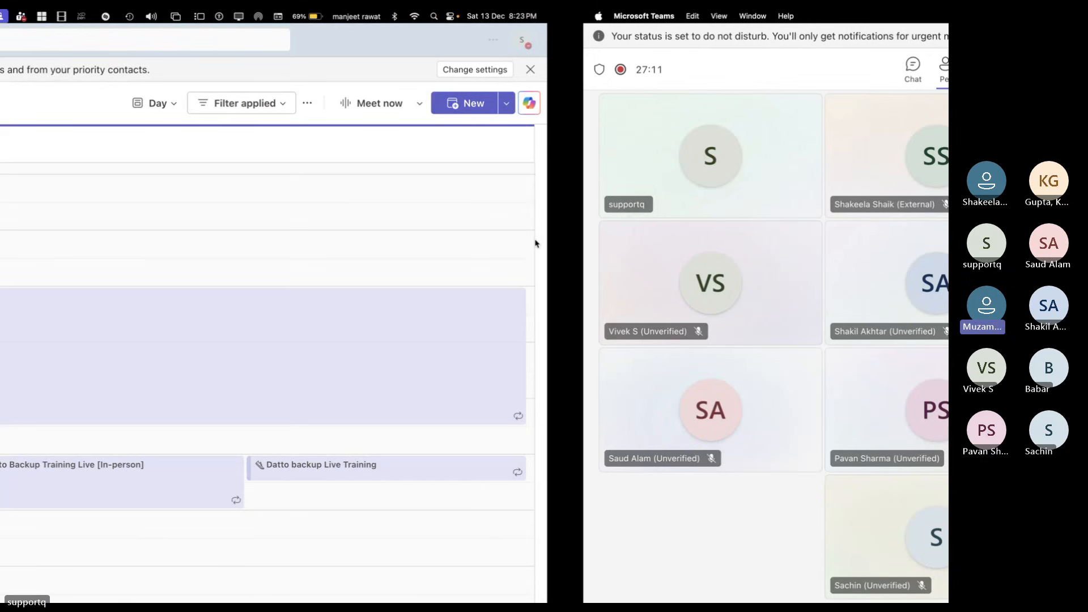
key(ctrl+Left)
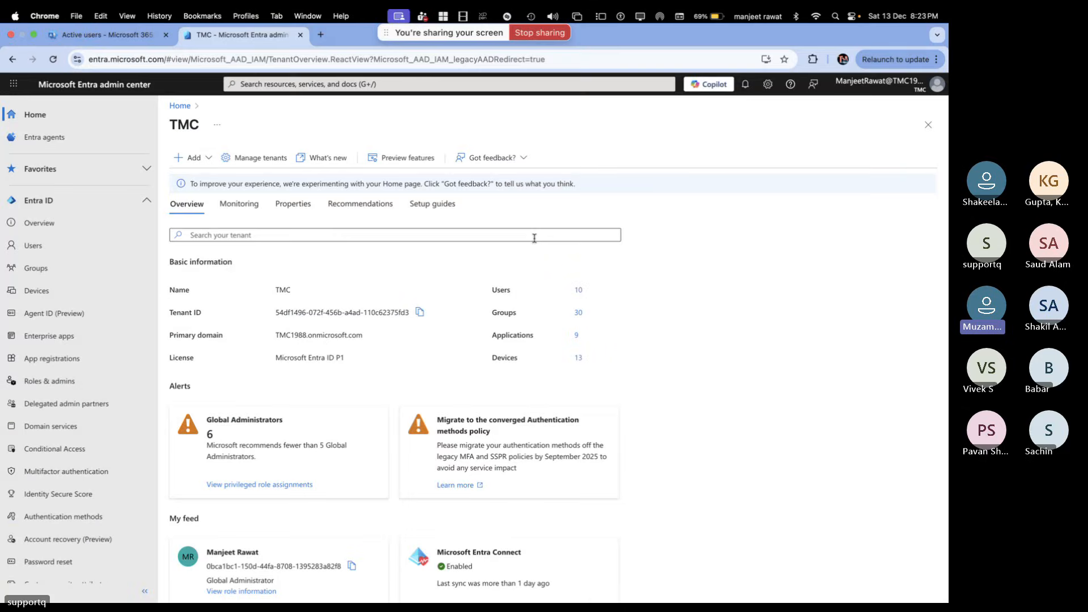
key(ctrl+Left)
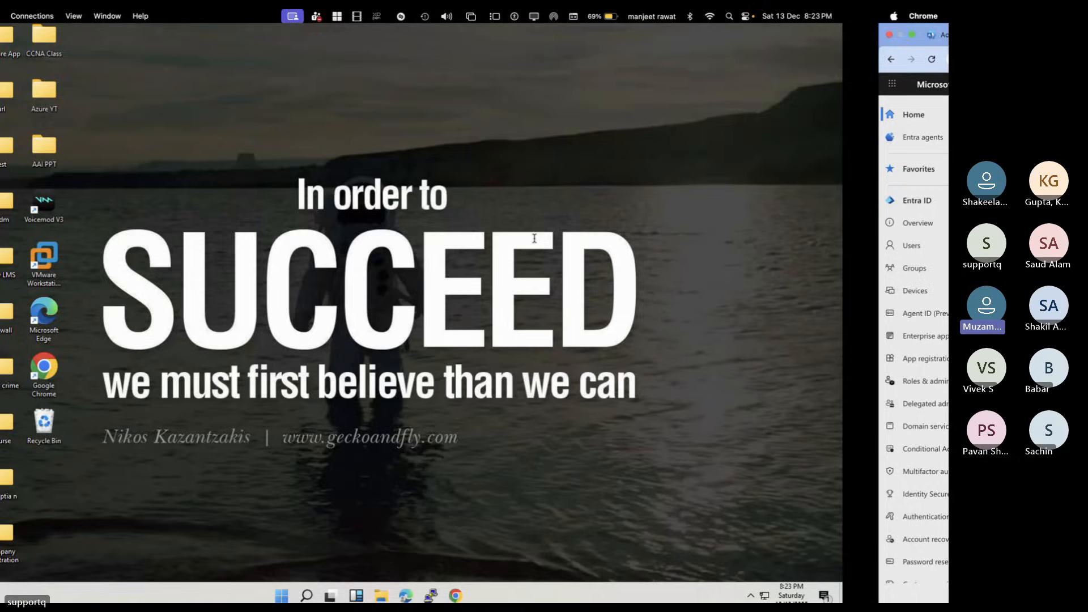
key(ctrl+Right)
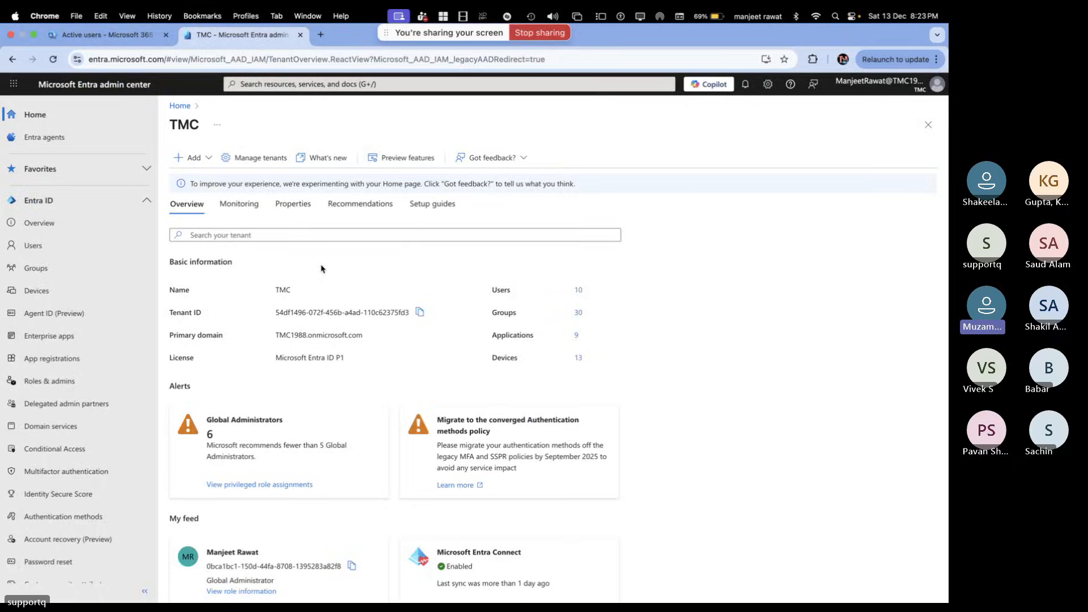
key(ctrl+Right)
key(ctrl+Right)
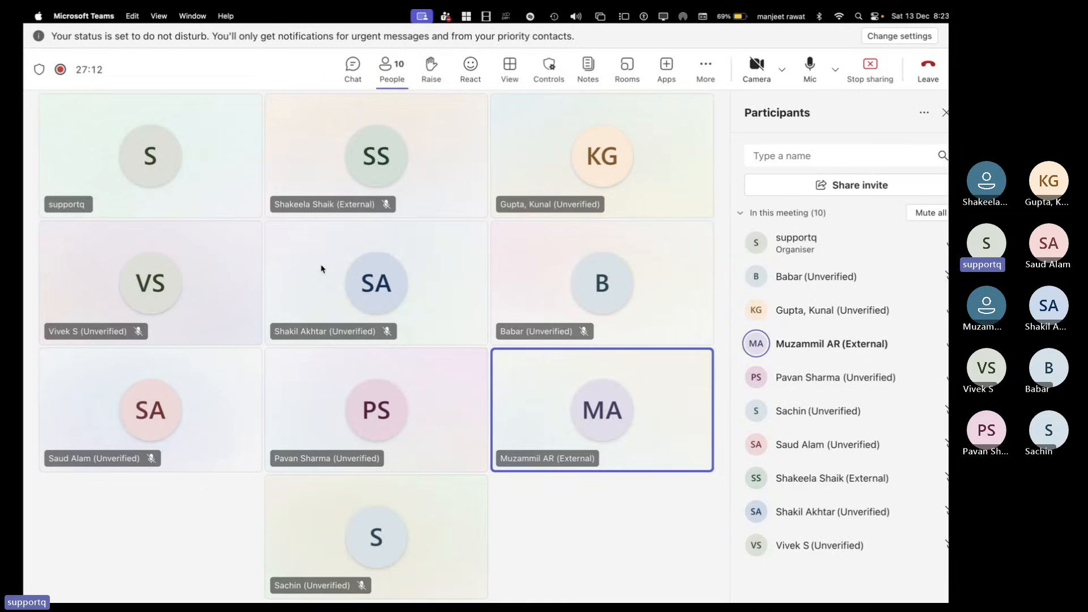
key(ctrl+Right)
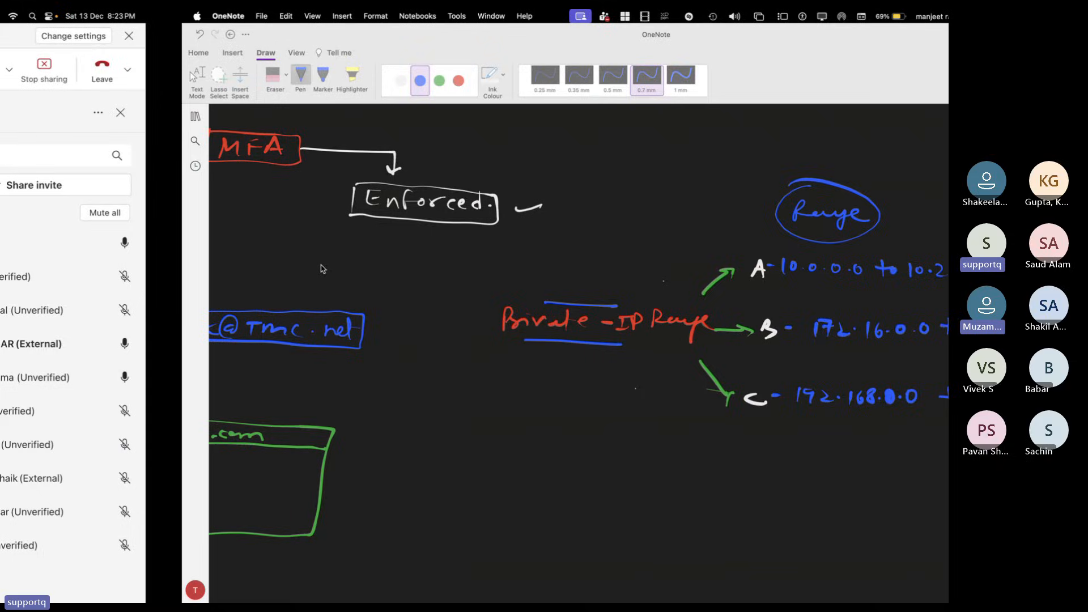
key(ctrl+Left)
key(ctrl+Left)
key(ctrl+Left)
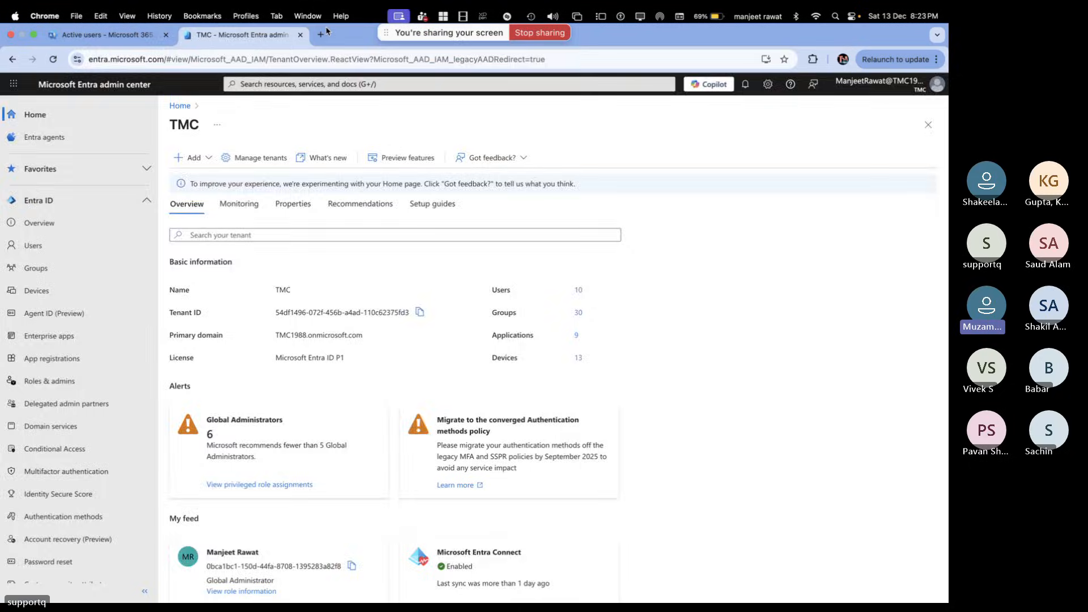
Open an empty new Chrome tab, then return to the Entra tenant overview tab
click(321, 35)
text(whats)
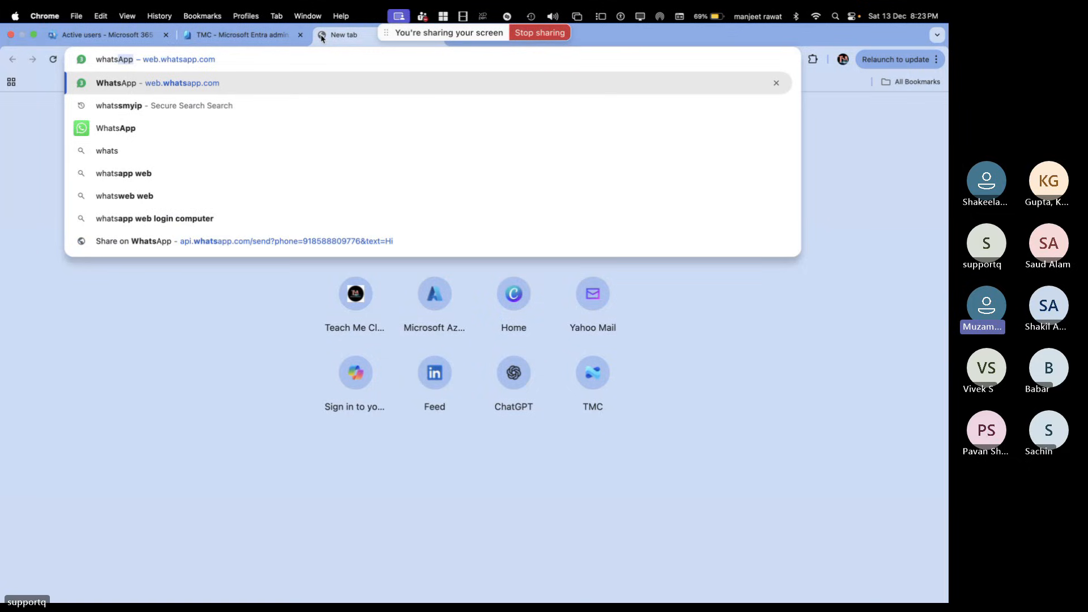
key(BackSpace)
key(BackSpace)
key(BackSpace)
key(BackSpace)
key(BackSpace)
key(BackSpace)
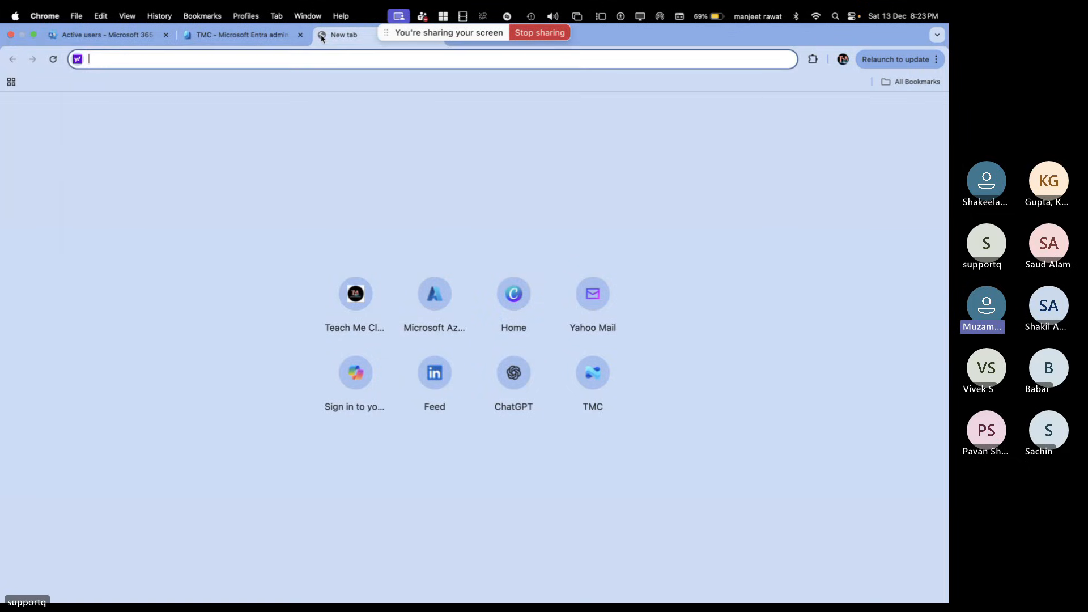
click(288, 41)
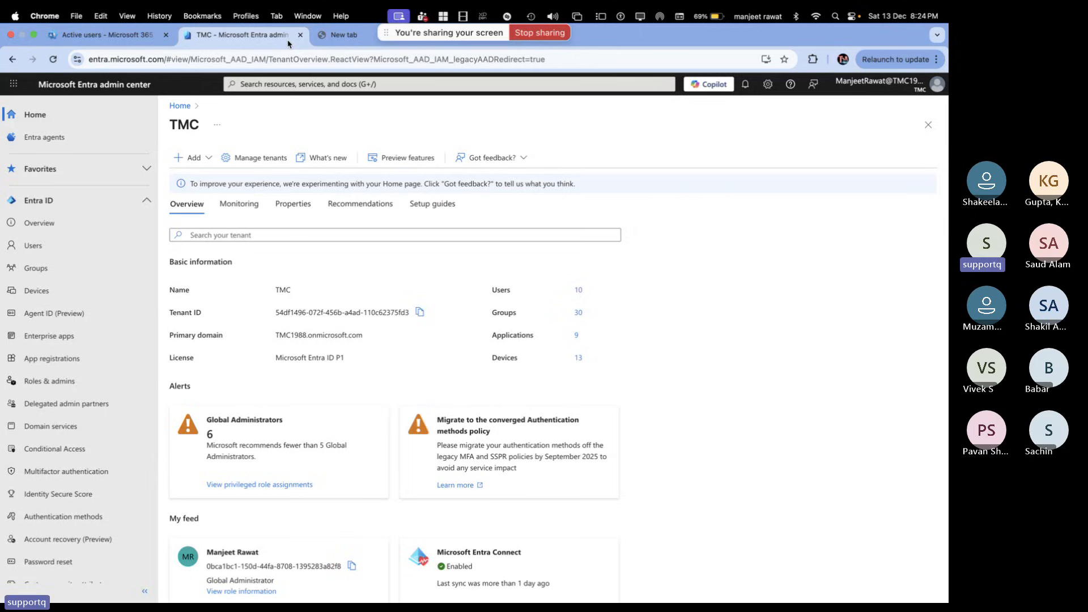
key(ctrl+Right)
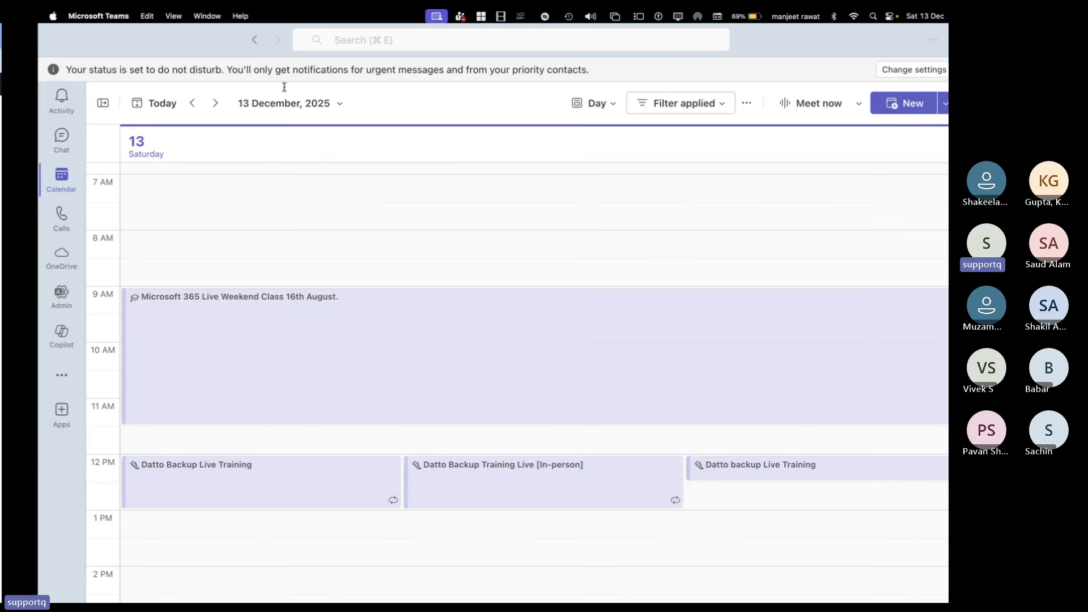
key(ctrl+Left)
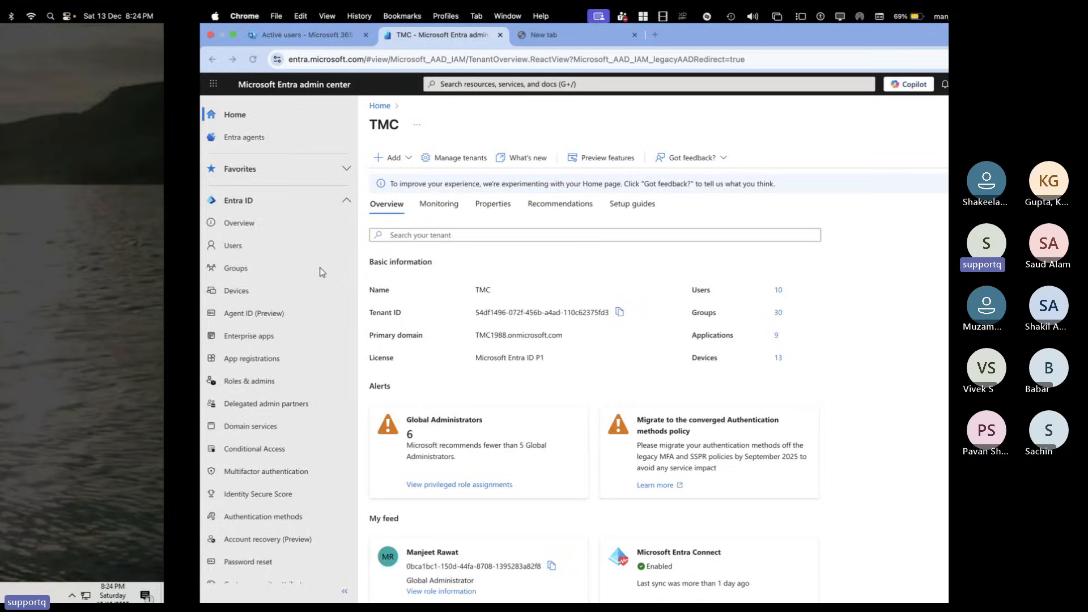
key(ctrl+Right)
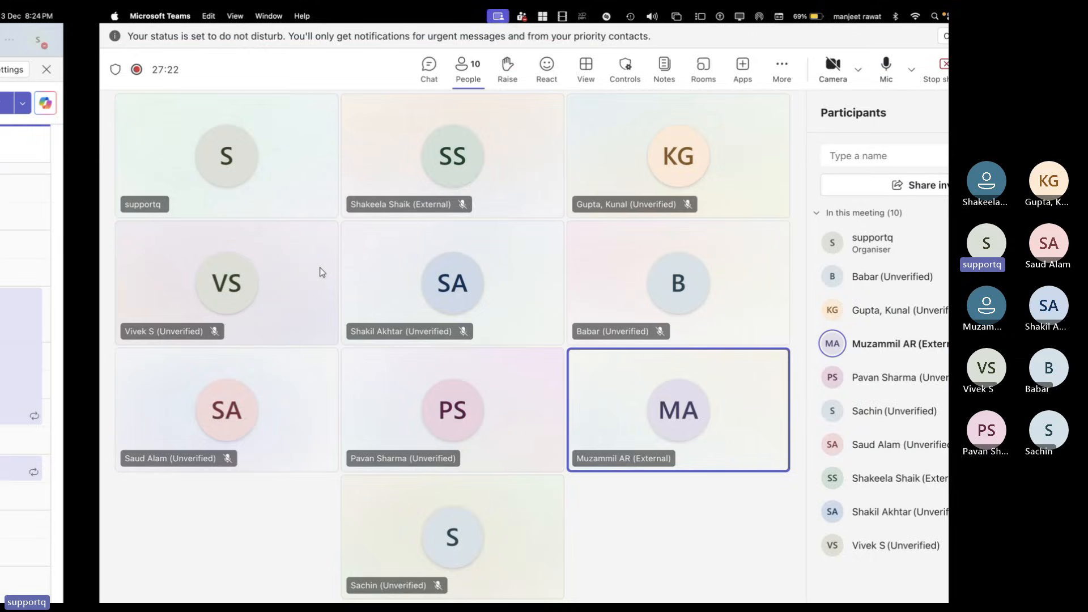
key(ctrl+Right)
scroll(487, 351, left, 5)
scroll(487, 352, up, 15)
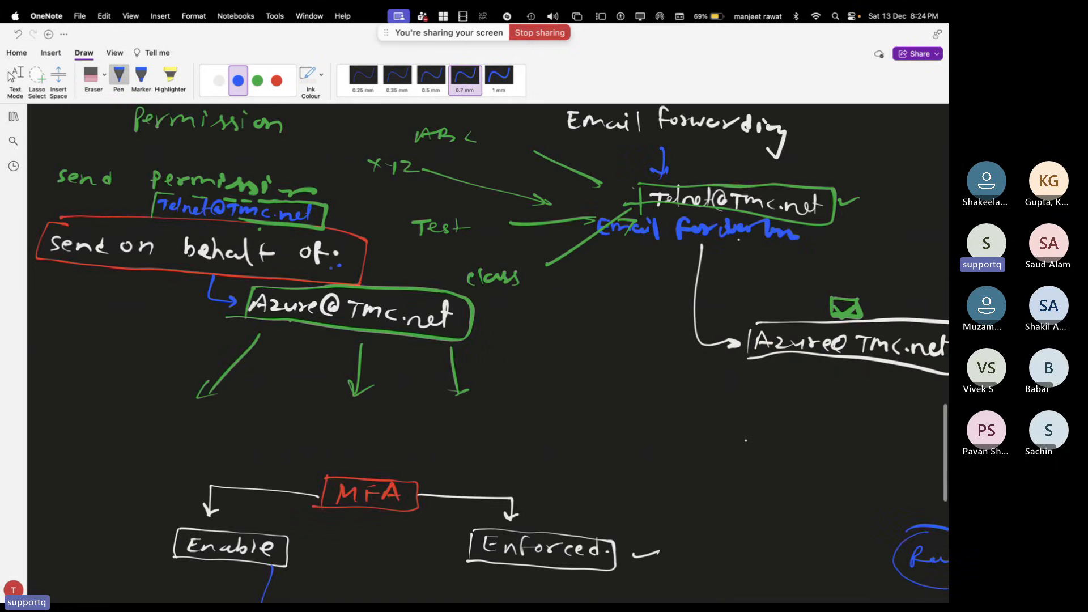
scroll(488, 351, left, 1)
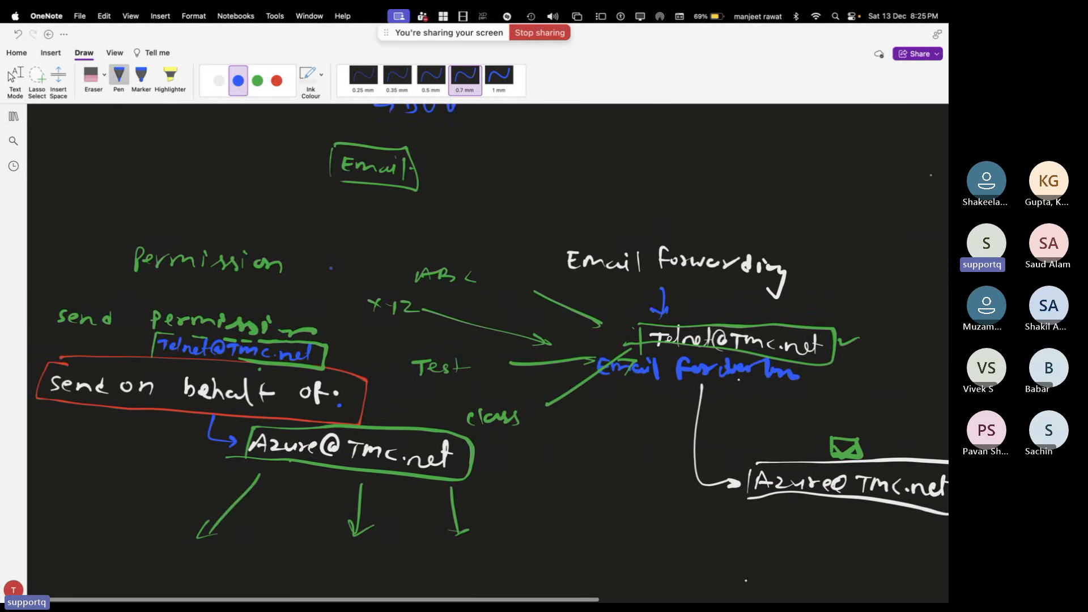
key(ctrl+Left)
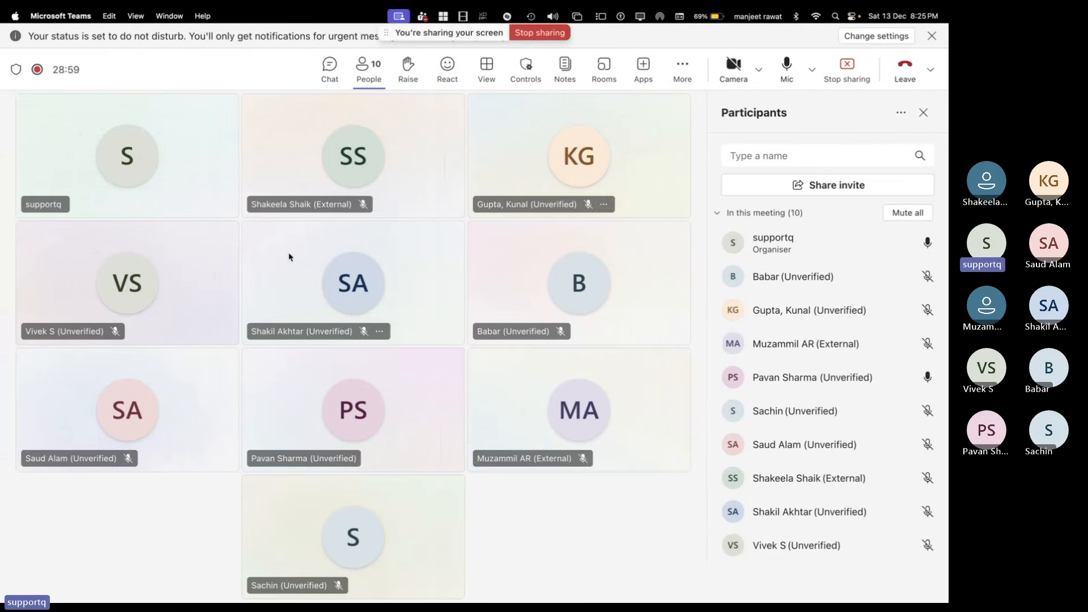
key(ctrl+Left)
key(ctrl+Left)
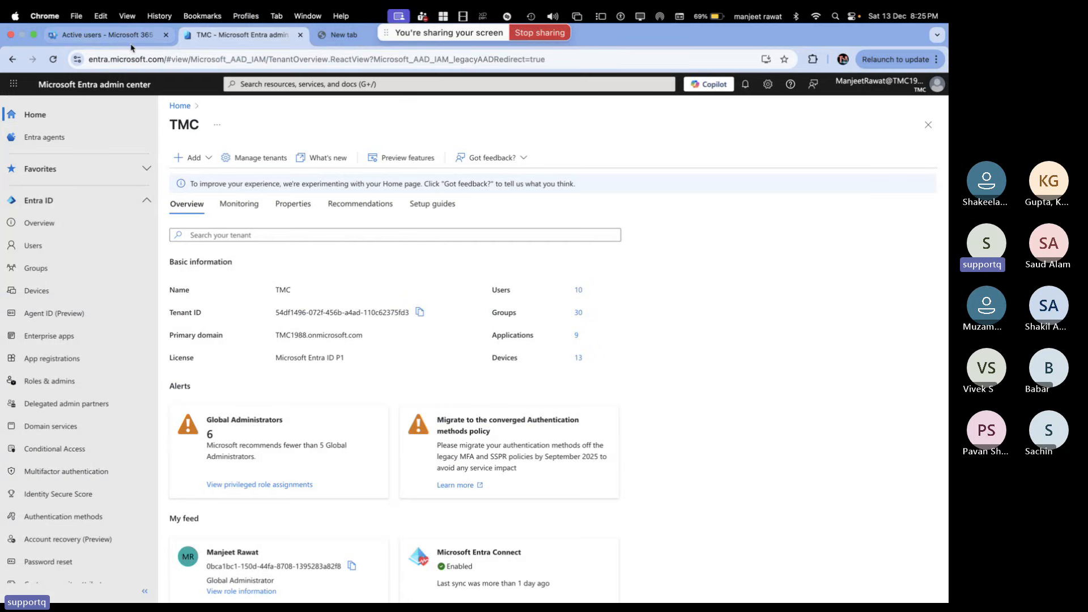
Switch to the Active users tab and scroll through the 10 users and their licences
click(130, 39)
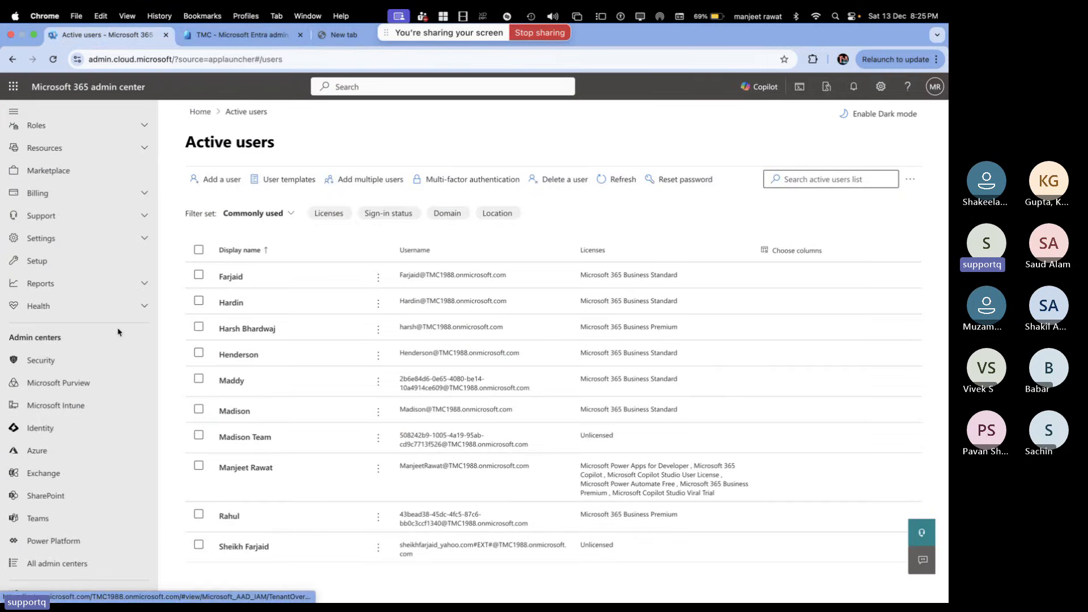
scroll(119, 331, up, 5)
scroll(276, 407, down, 2)
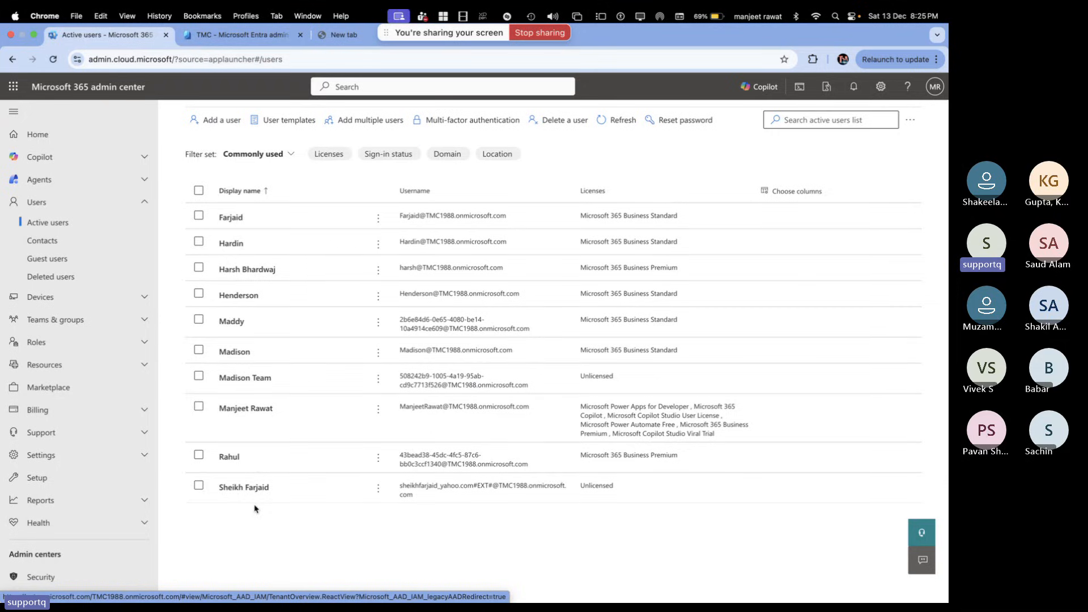
scroll(255, 508, up, 2)
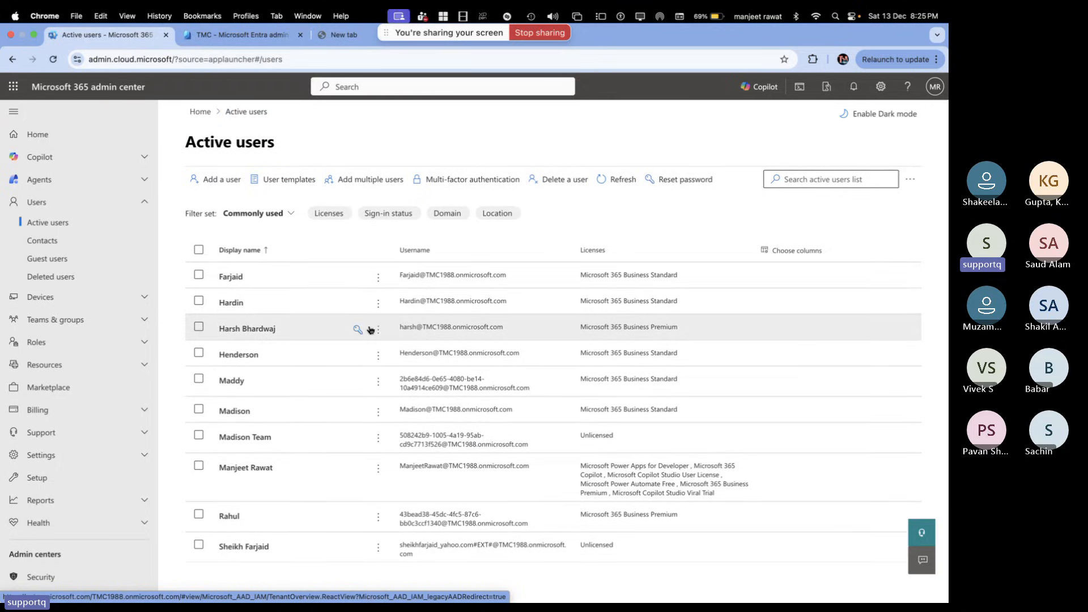
scroll(280, 505, down, 1)
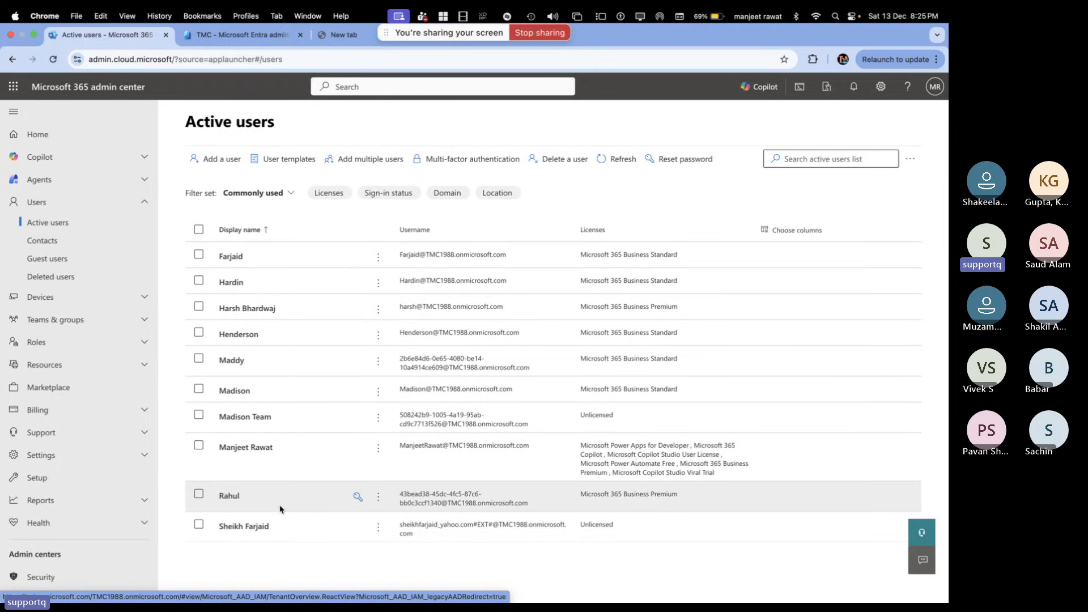
scroll(280, 509, up, 1)
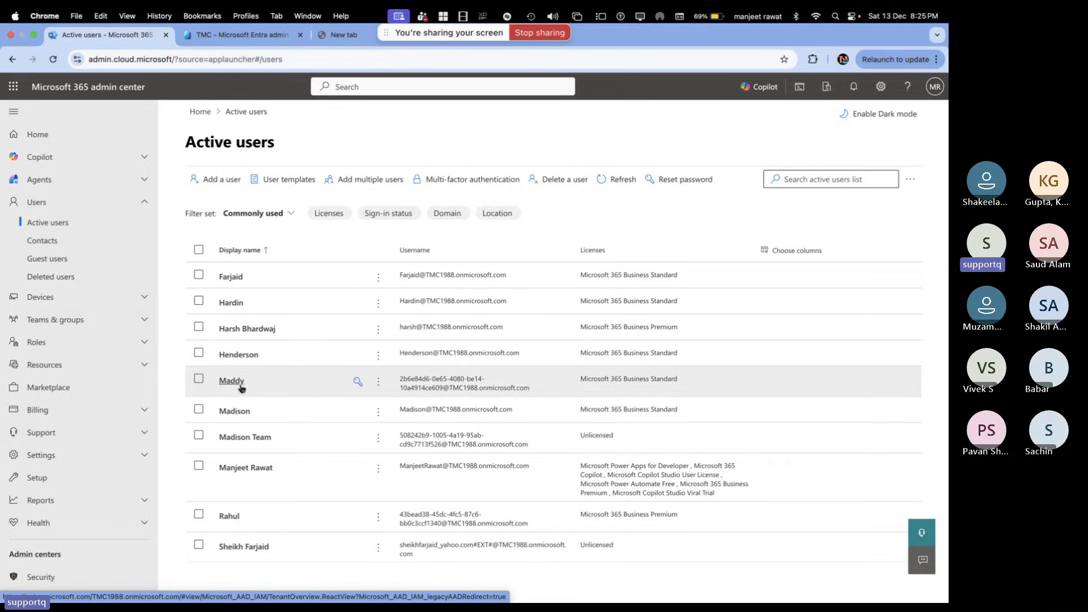
Open the first user's details and browse Devices, Licenses and apps and OneDrive, ending on Mail
click(232, 277)
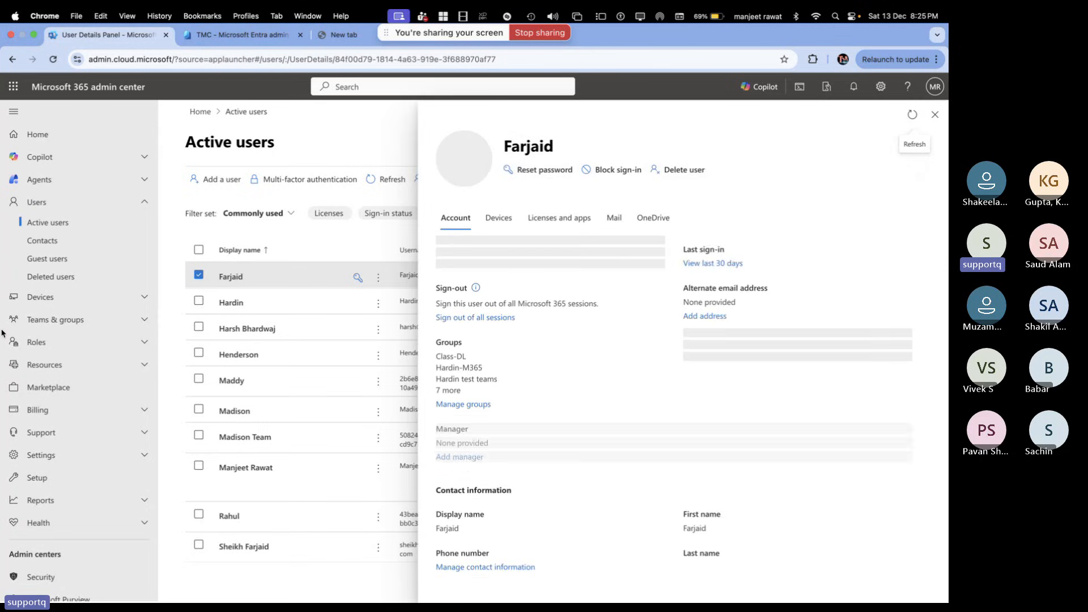
scroll(500, 407, down, 2)
scroll(501, 407, up, 2)
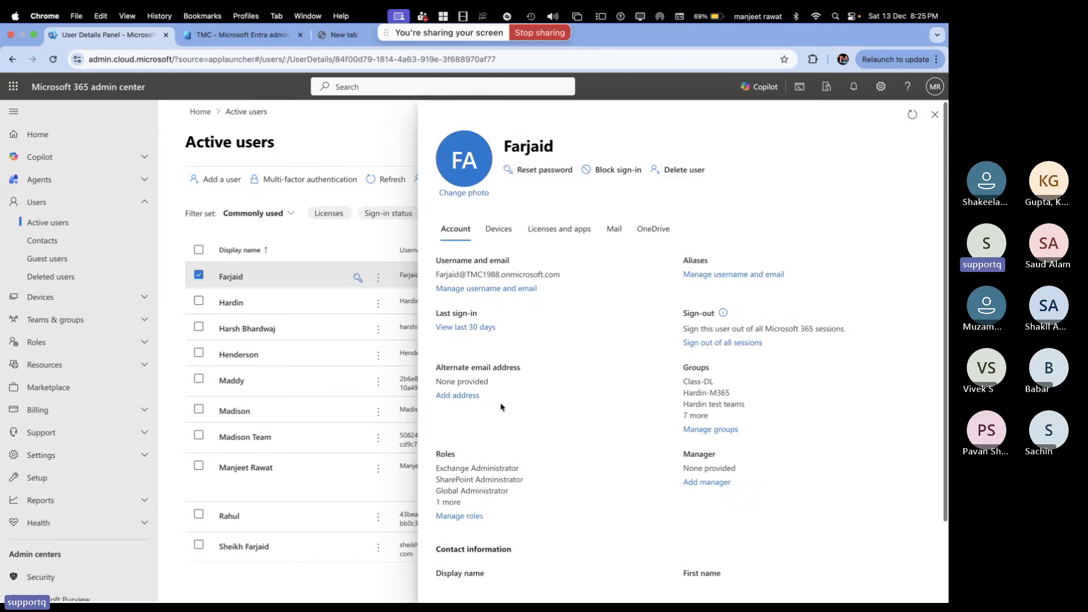
click(498, 229)
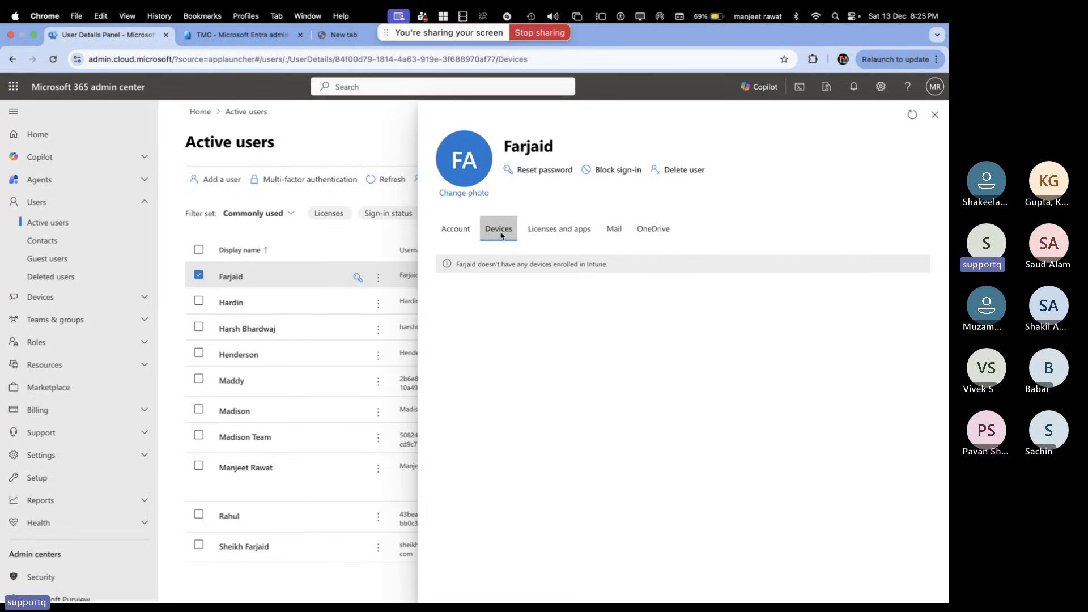
click(558, 228)
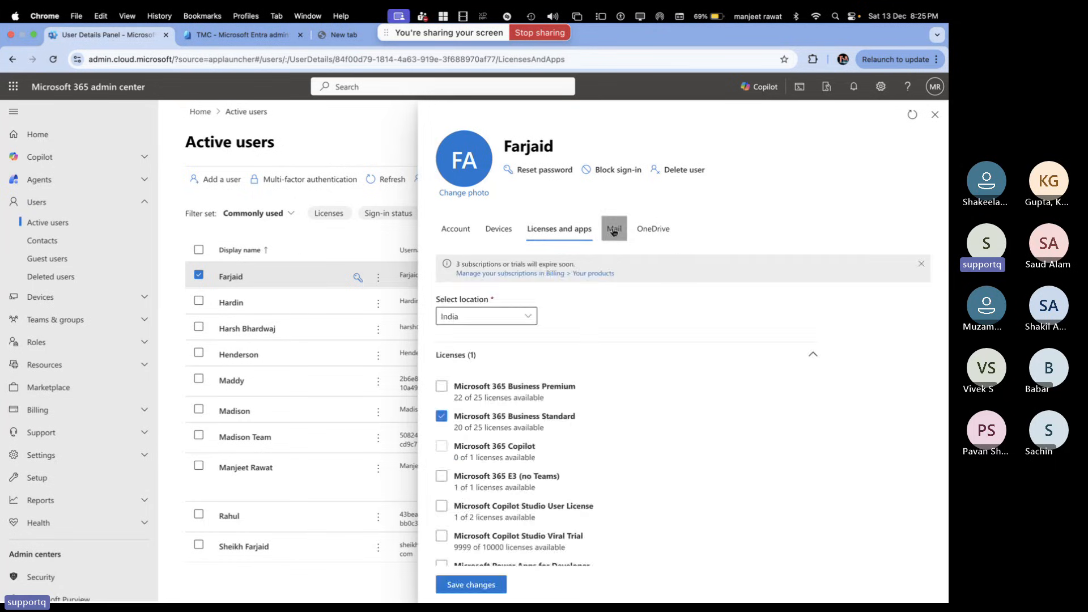
click(614, 229)
click(644, 229)
click(614, 229)
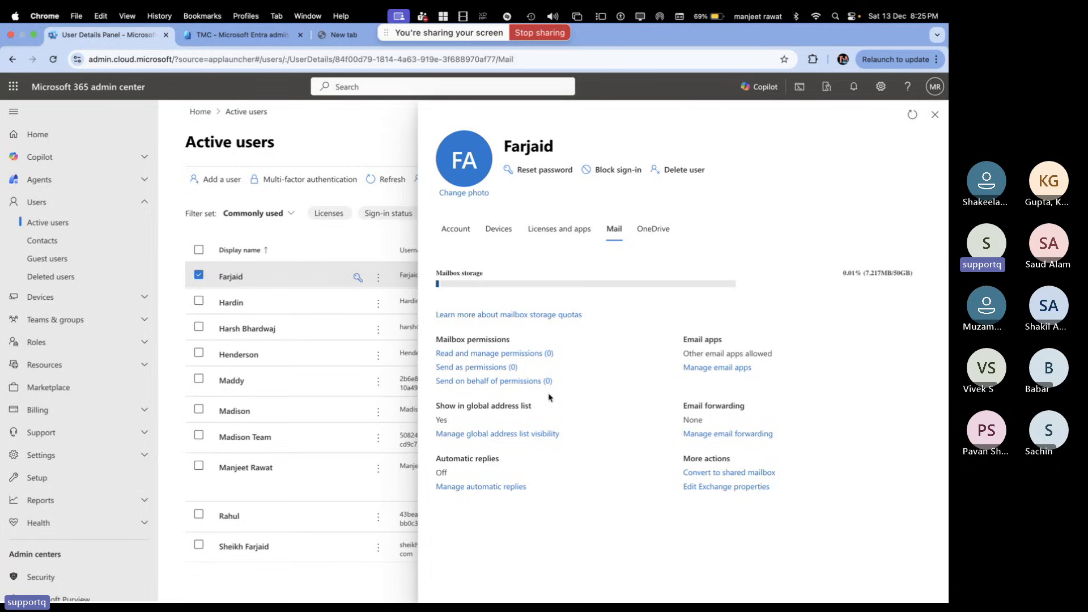
Open Manage global address list visibility and uncheck Show in my organization address list
drag(532, 408, 420, 414)
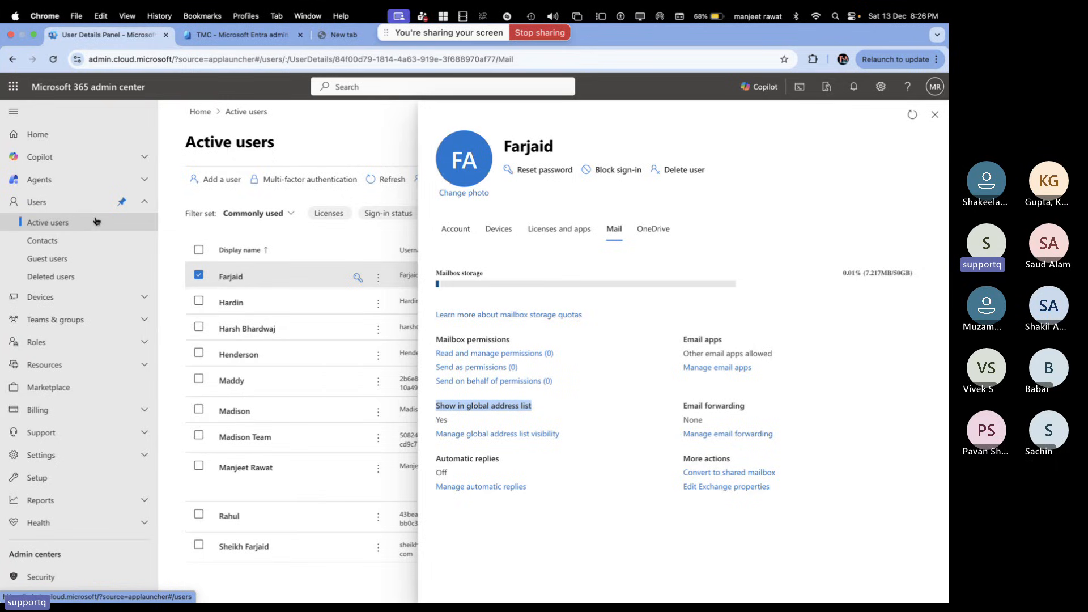
click(486, 435)
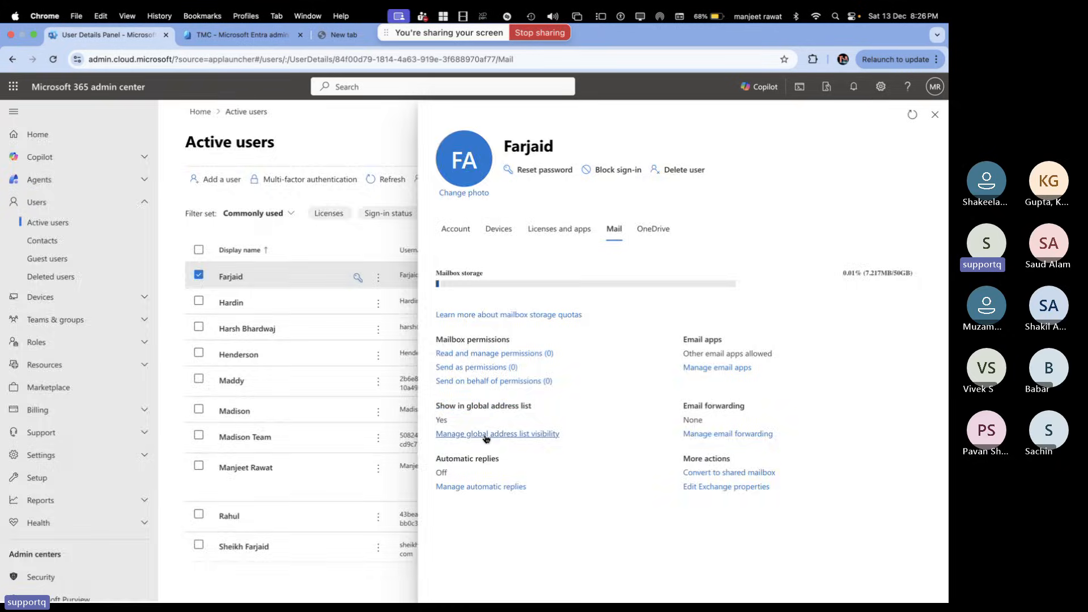
click(442, 174)
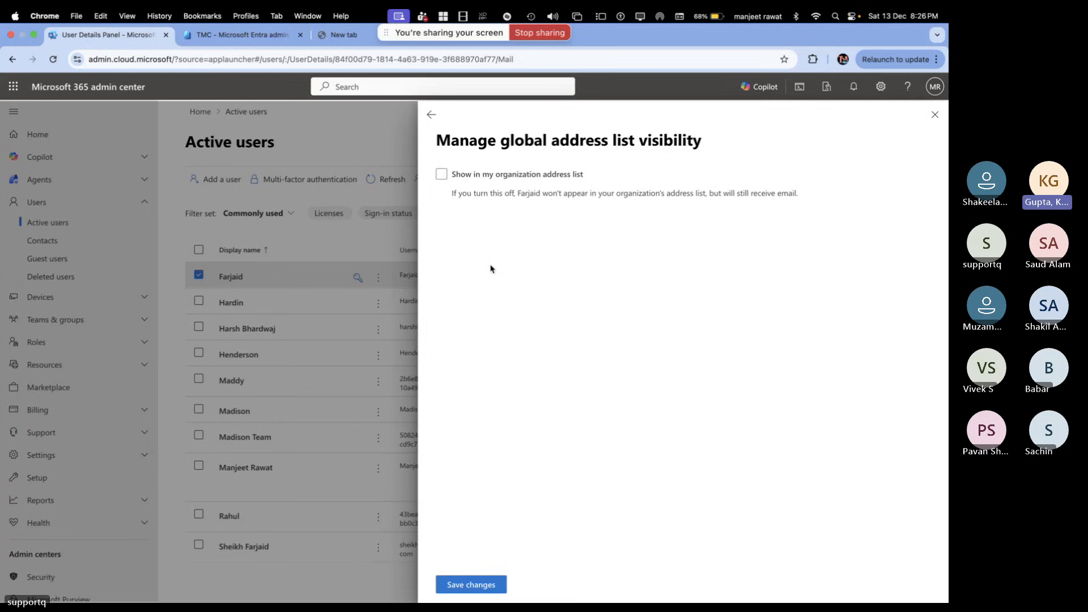
Back out of the visibility pane unsaved to the Mail tab, still showing visibility Yes
click(431, 114)
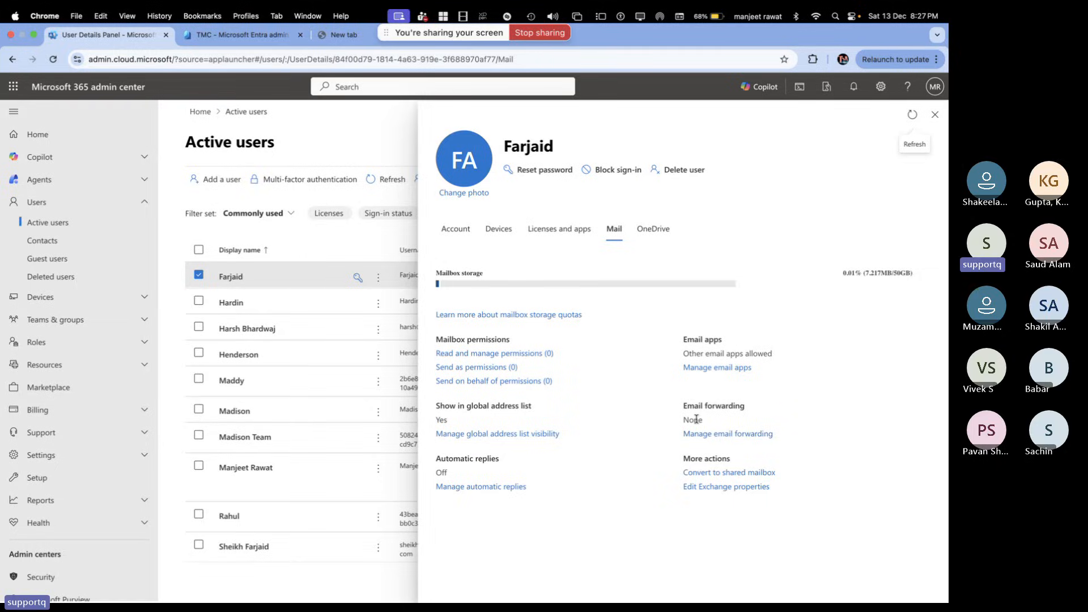
key(ctrl+Right)
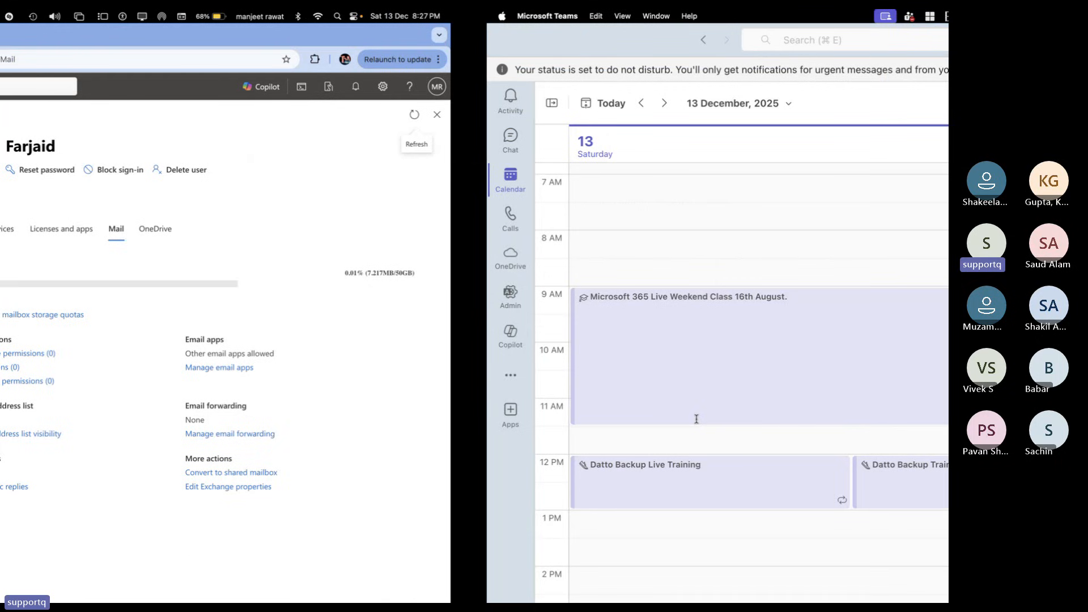
key(ctrl+Right)
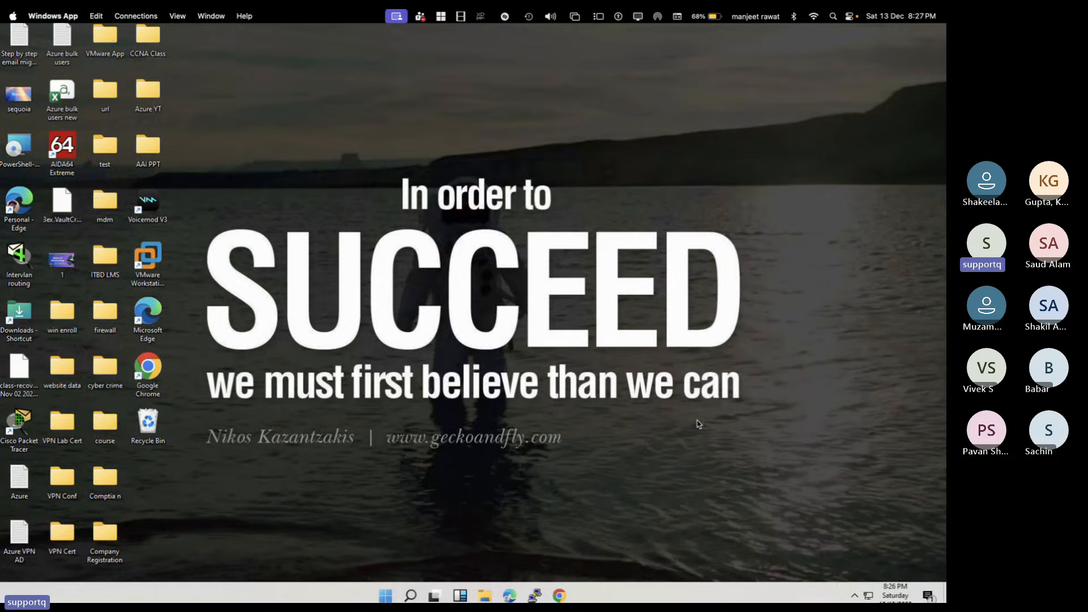
key(ctrl+Right)
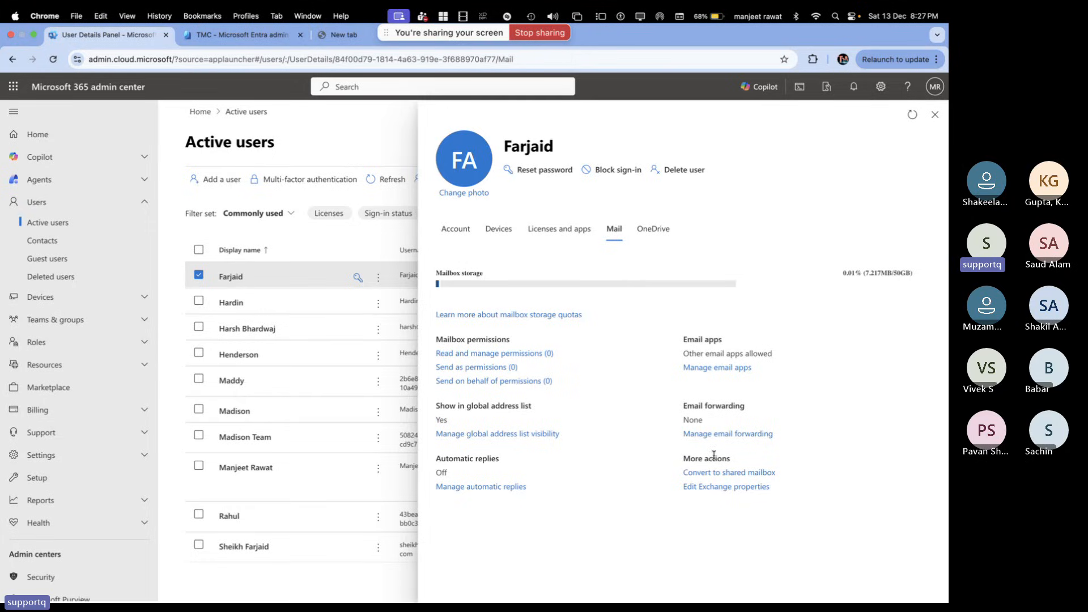
Forward all the user's email to a colleague's organization address, with Keep a copy unchecked
click(717, 435)
click(464, 247)
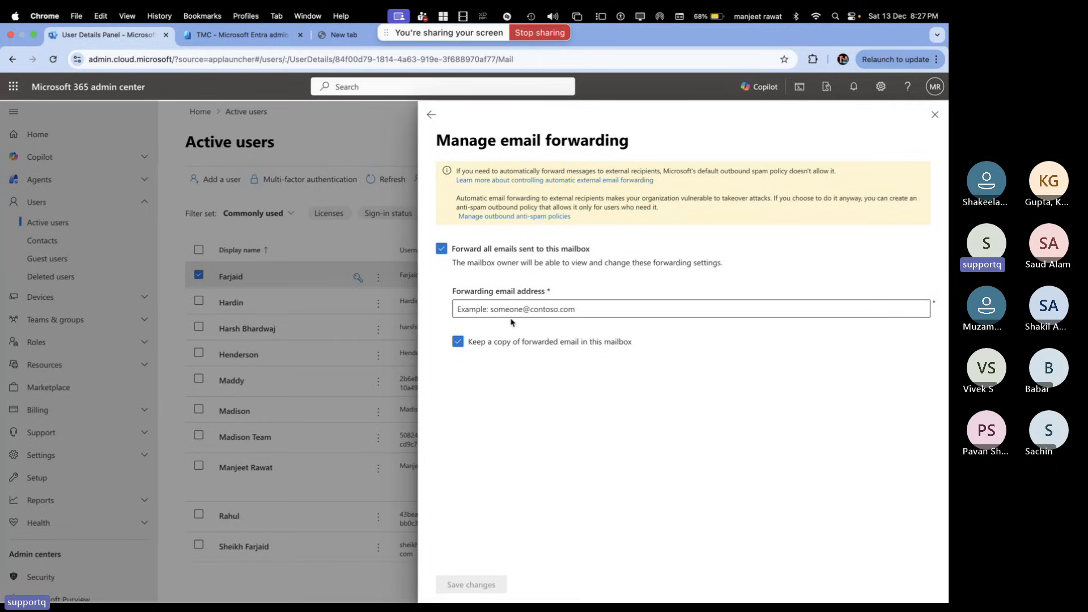
click(457, 341)
click(475, 308)
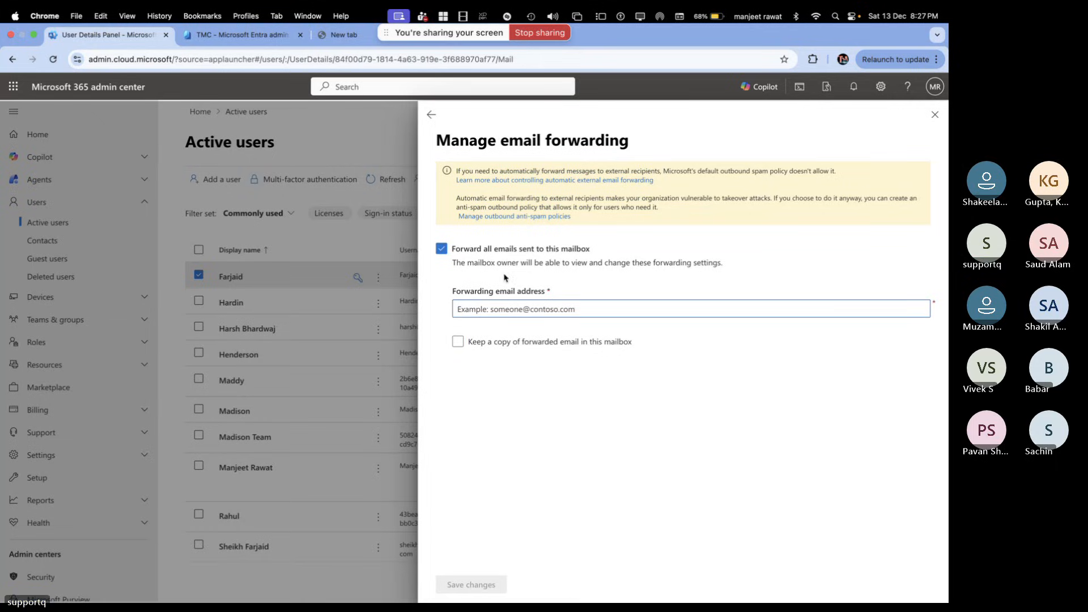
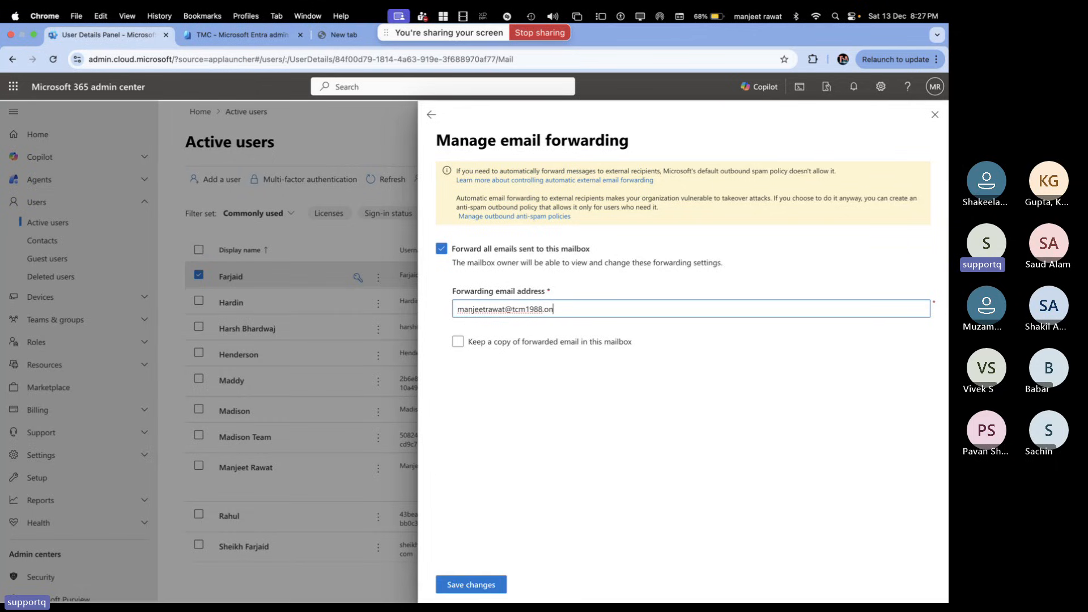
click(639, 408)
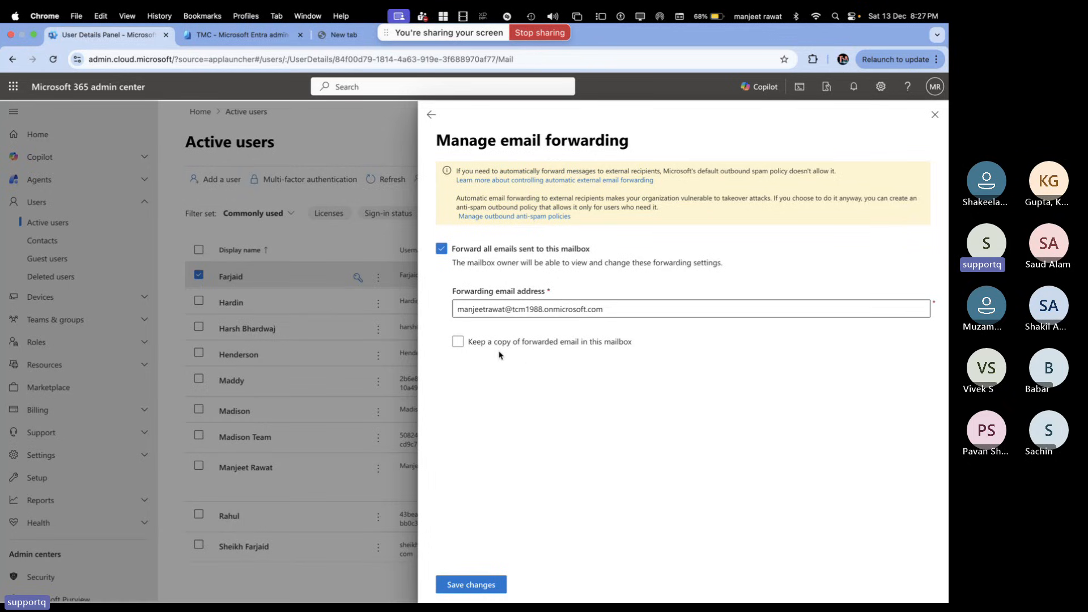
click(590, 346)
click(590, 347)
click(463, 345)
click(463, 346)
drag(638, 318, 476, 293)
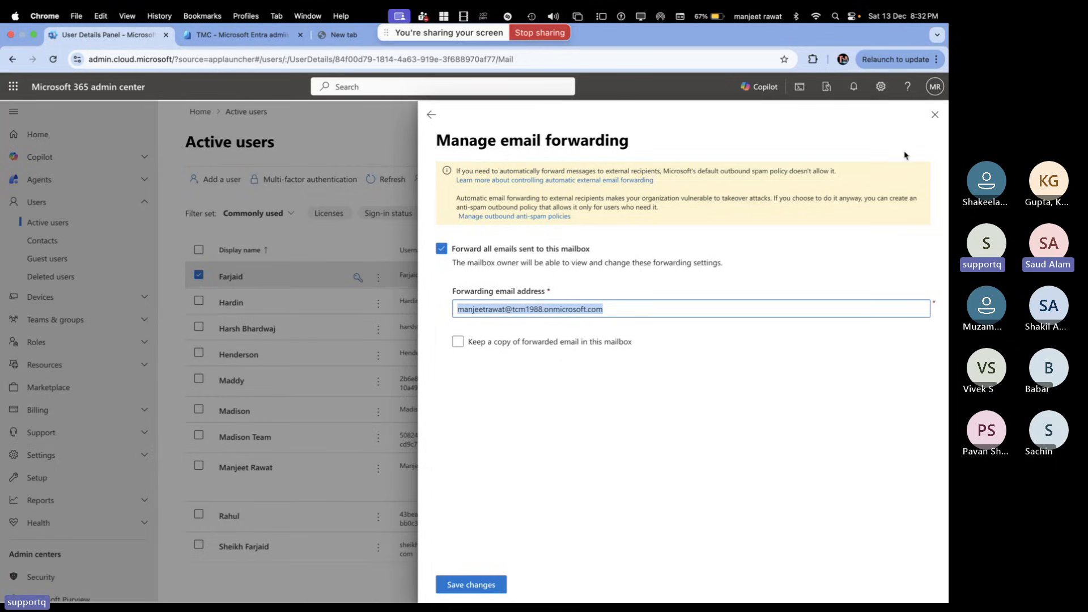
Discard the unsaved forwarding changes and close the user's details panel
click(935, 115)
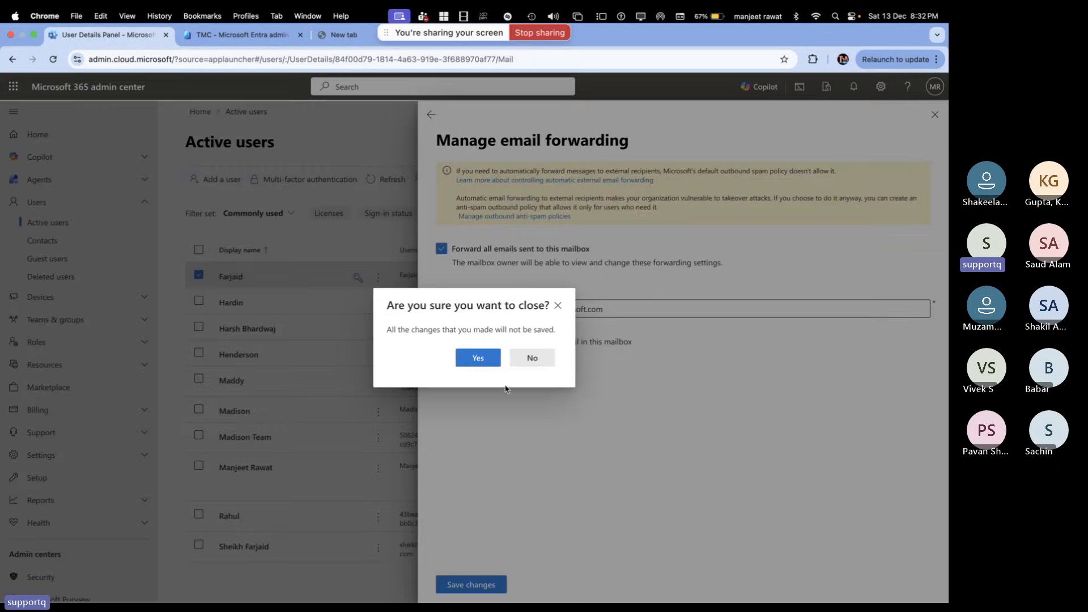
click(486, 361)
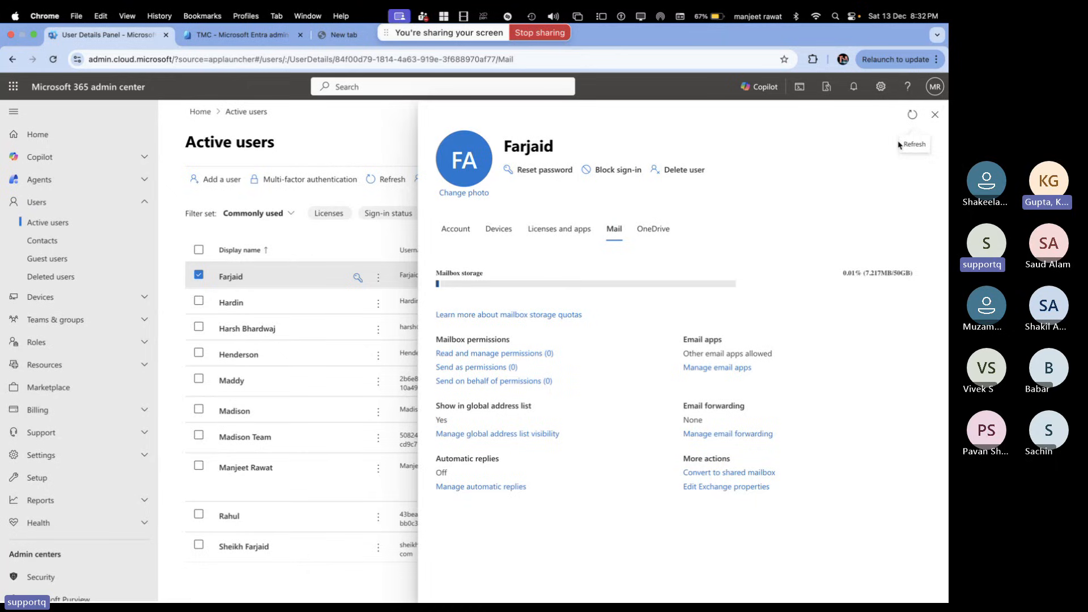
click(933, 115)
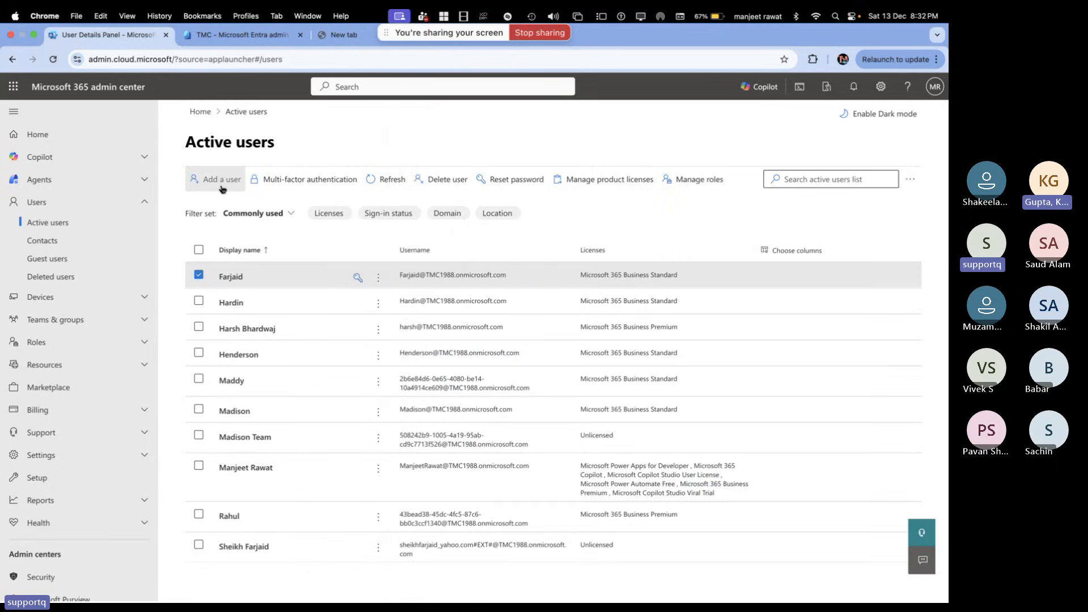
Start a new user with display name and username 'telnet' and a manually set password
click(219, 179)
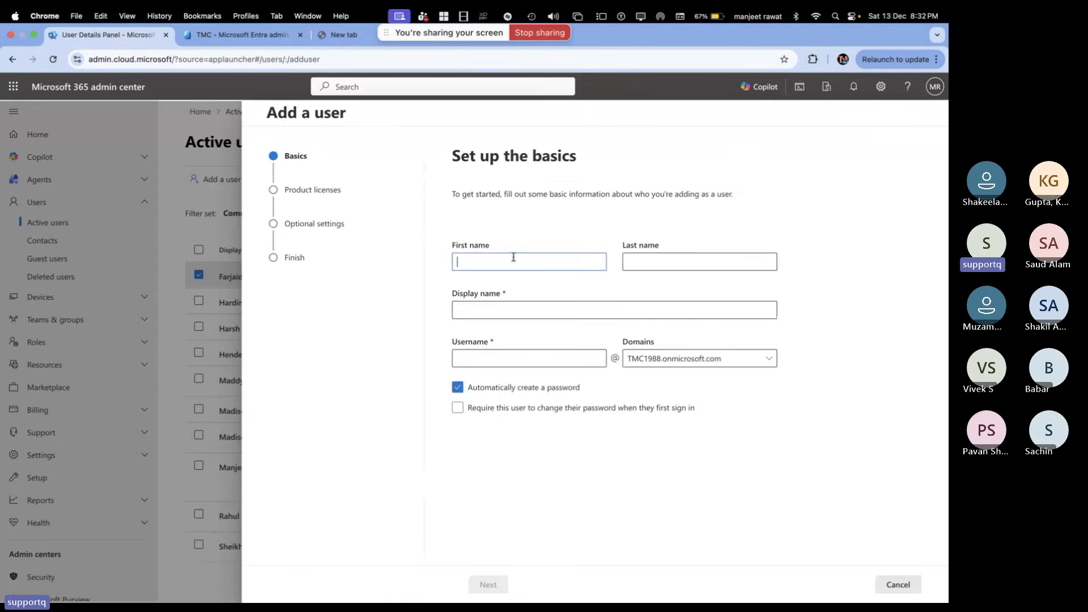
text(telnet)
click(520, 308)
click(507, 361)
text(telnet)
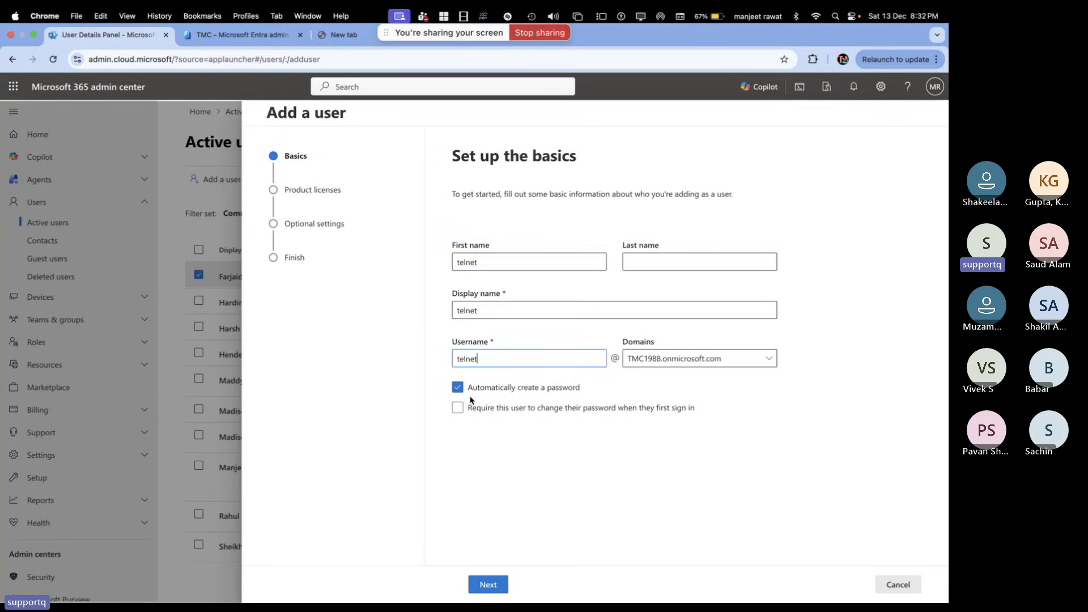
click(457, 387)
click(503, 461)
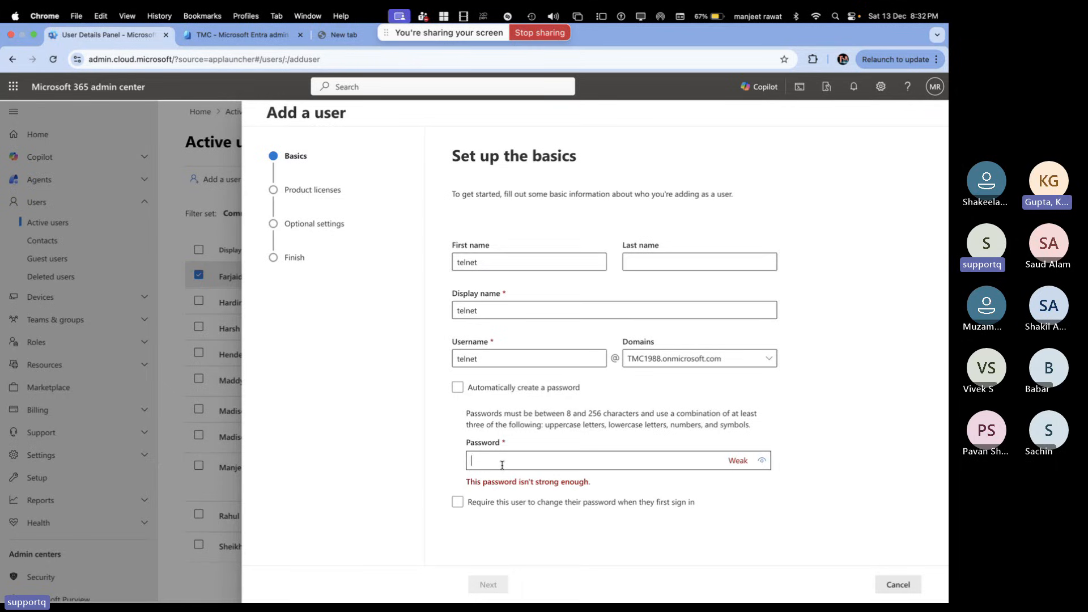
text(••••••••••)
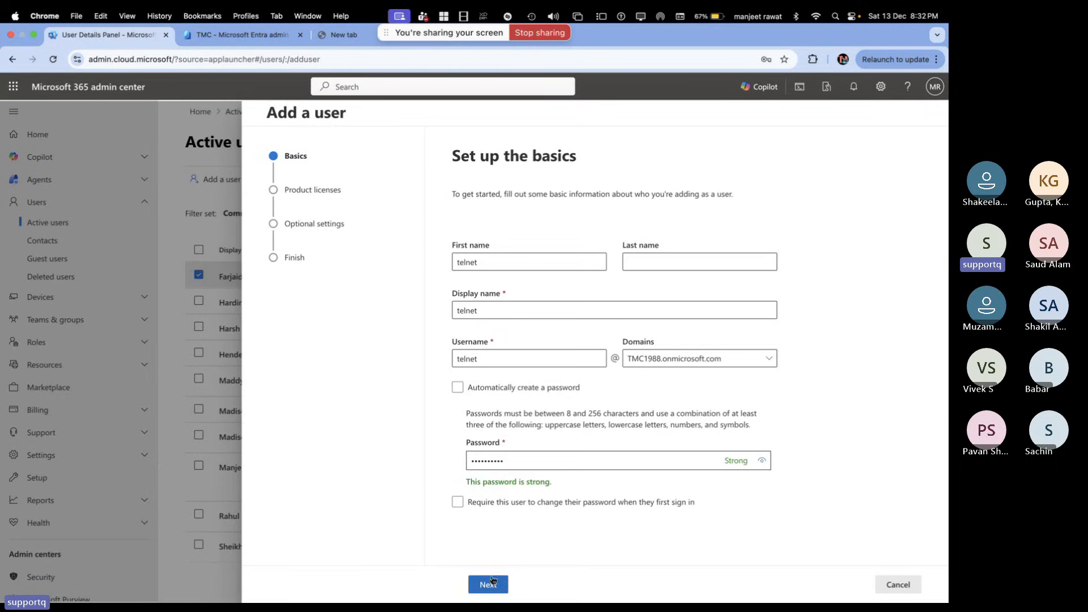
Assign Microsoft 365 Business Premium, skip optional settings, and finish adding telnet
click(488, 585)
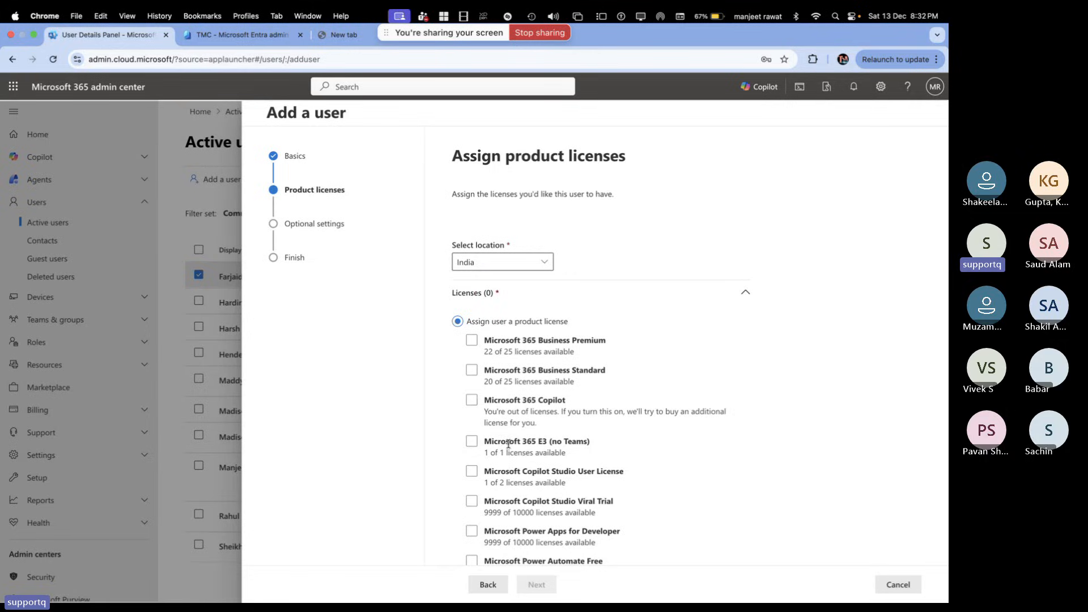
click(498, 343)
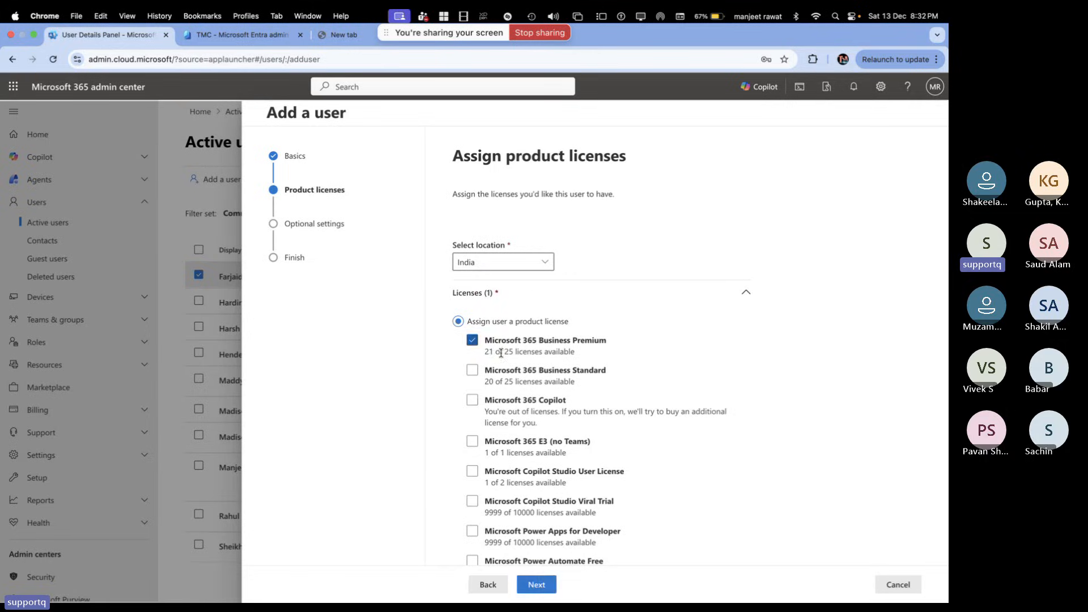
click(544, 582)
click(535, 585)
click(547, 585)
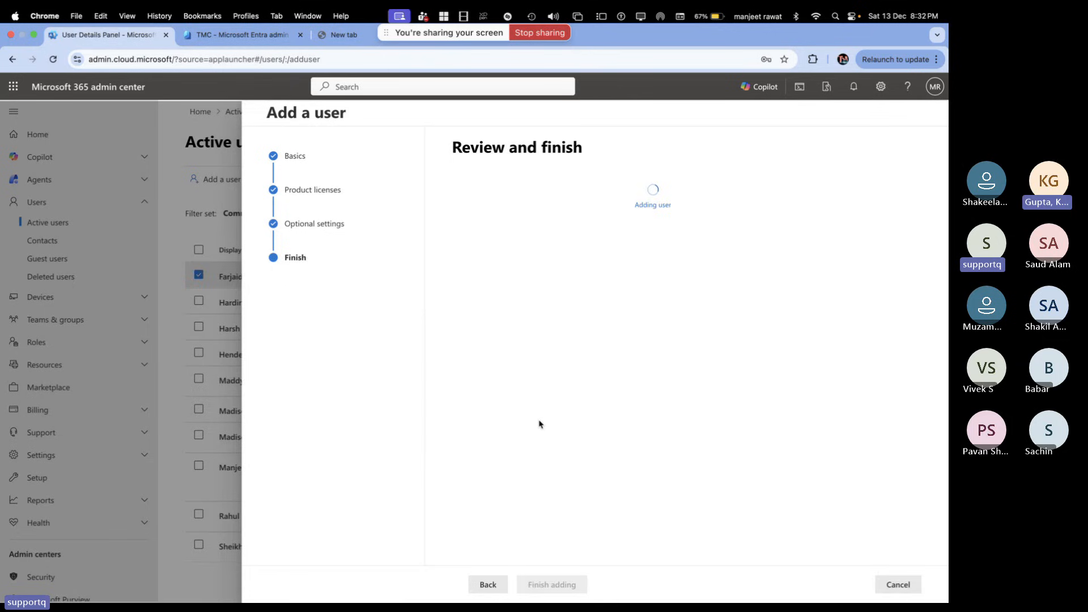
click(489, 585)
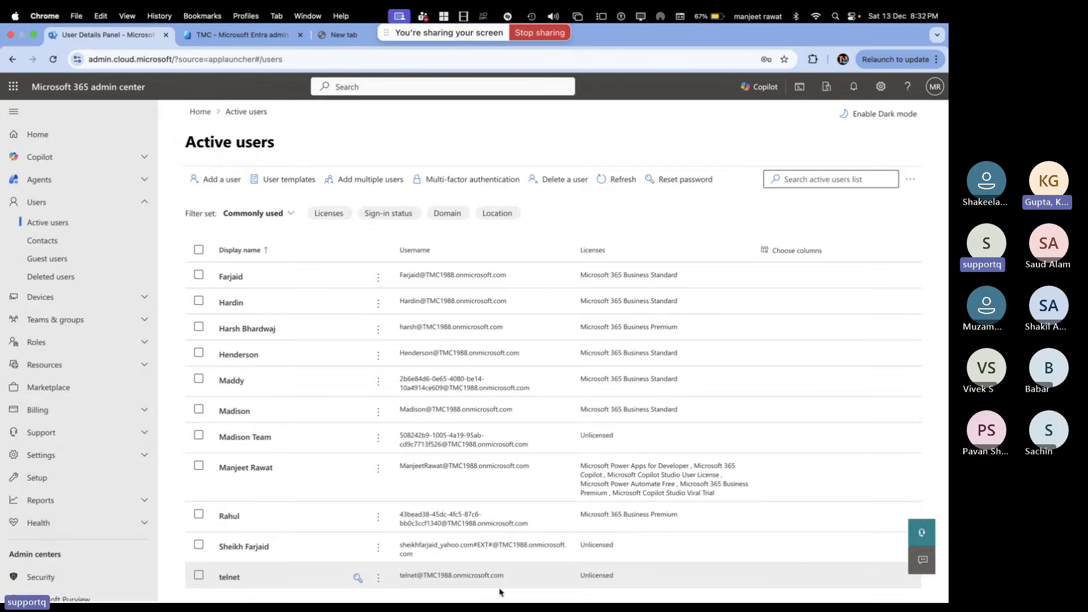
Refresh the active users list and open the telnet user's Mail settings
click(601, 179)
scroll(240, 514, down, 2)
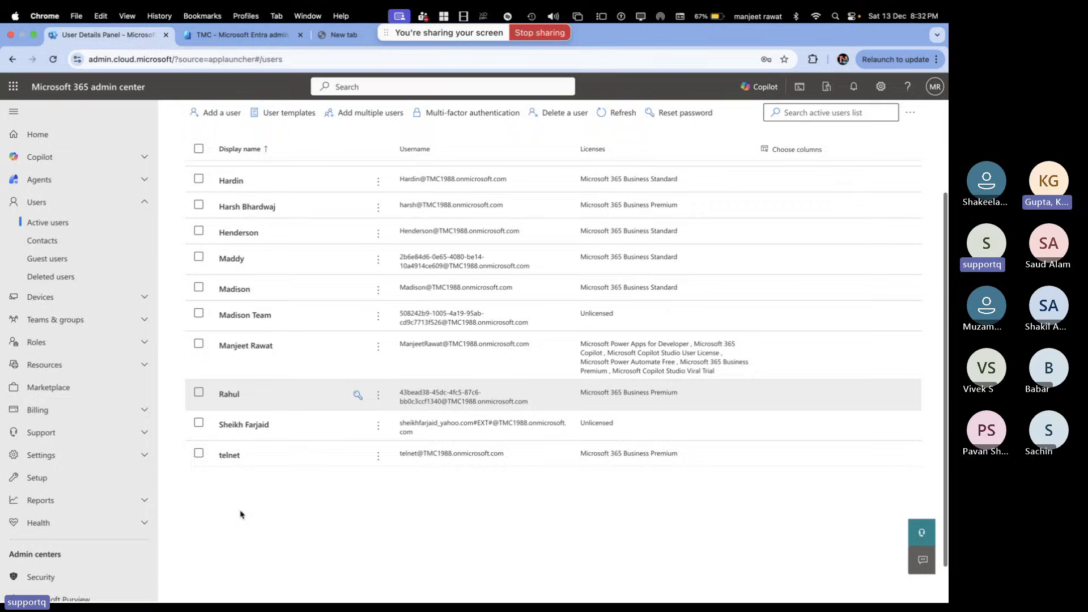
click(229, 454)
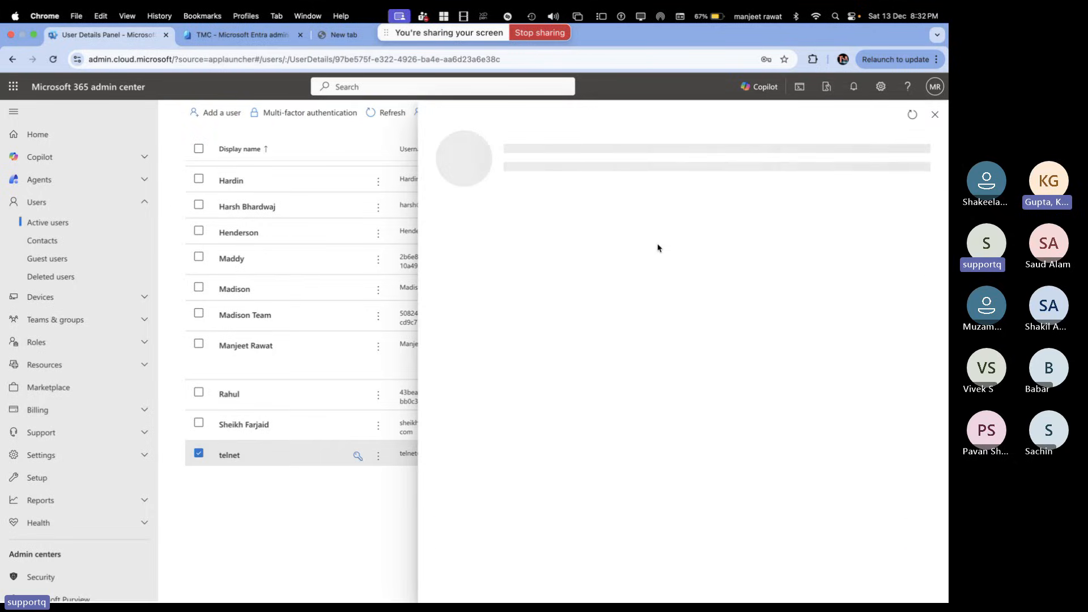
click(614, 217)
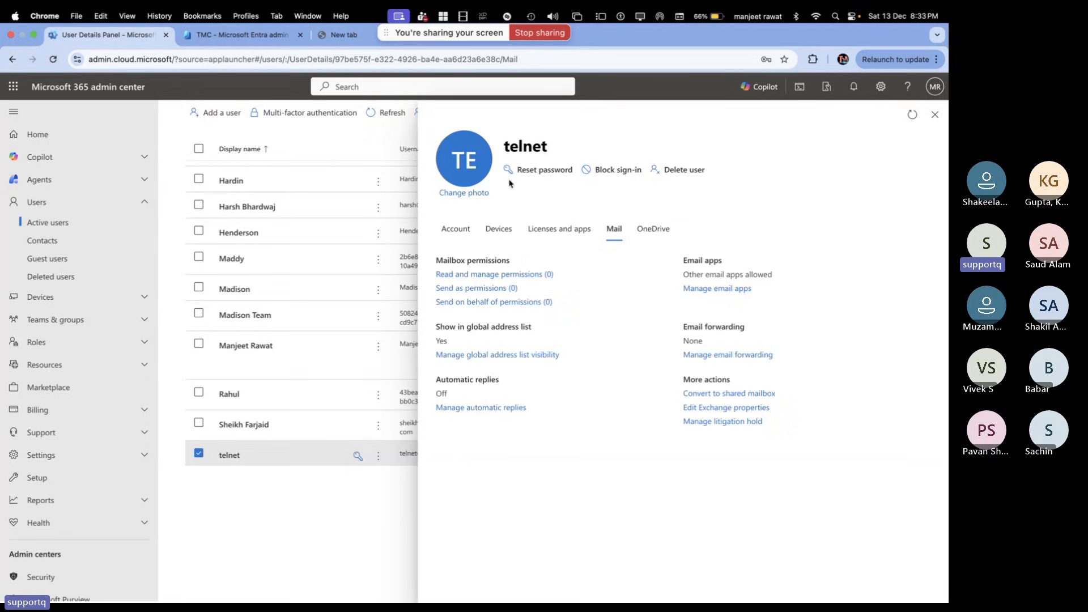
Forward all of telnet's email to the admin's address, keeping a copy, and save
click(736, 355)
click(441, 248)
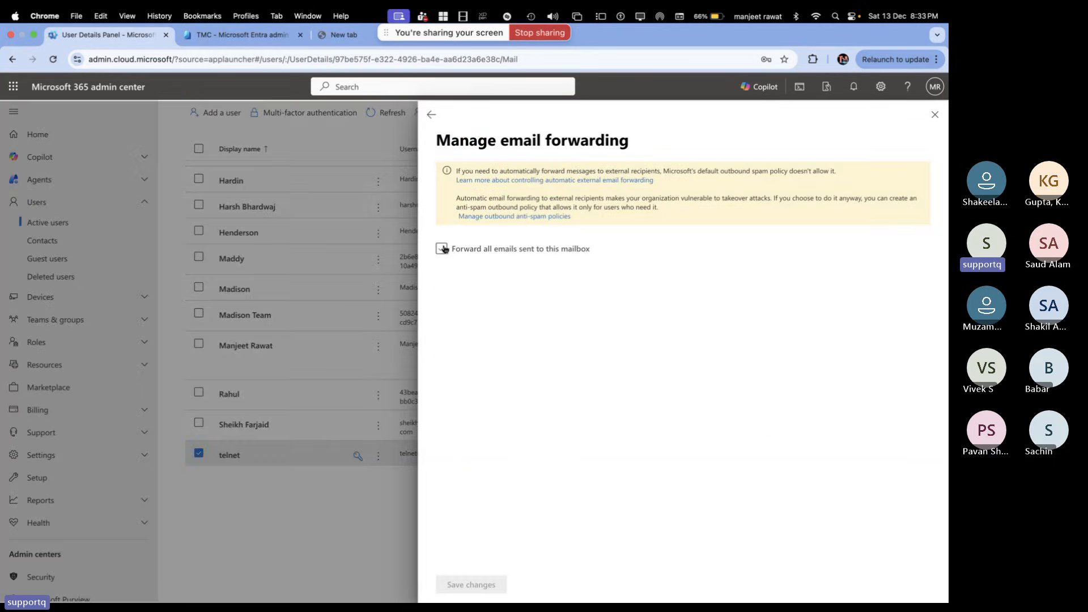
click(510, 308)
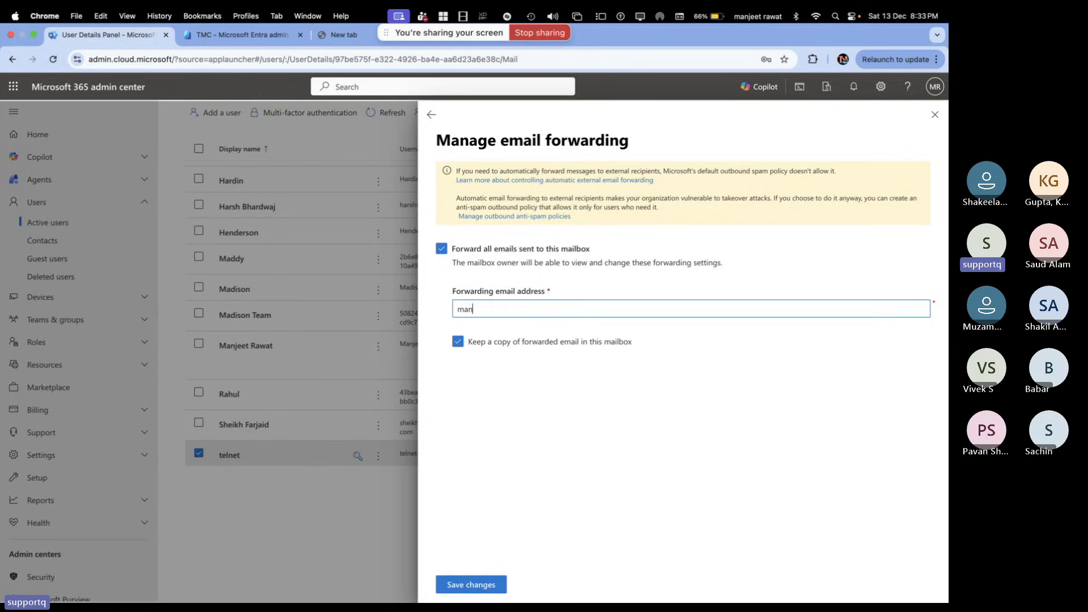
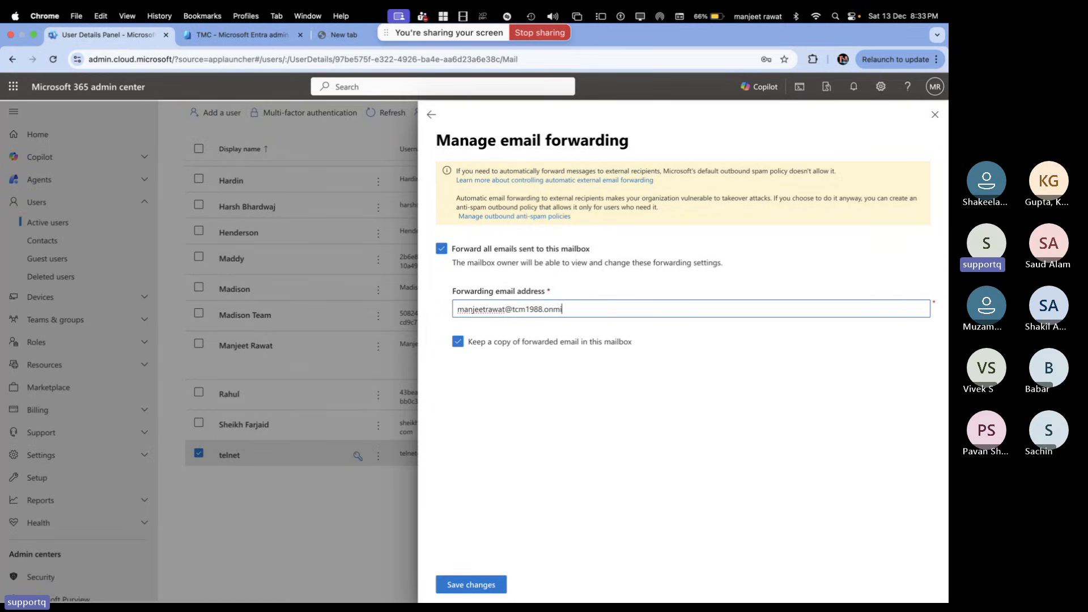
click(479, 588)
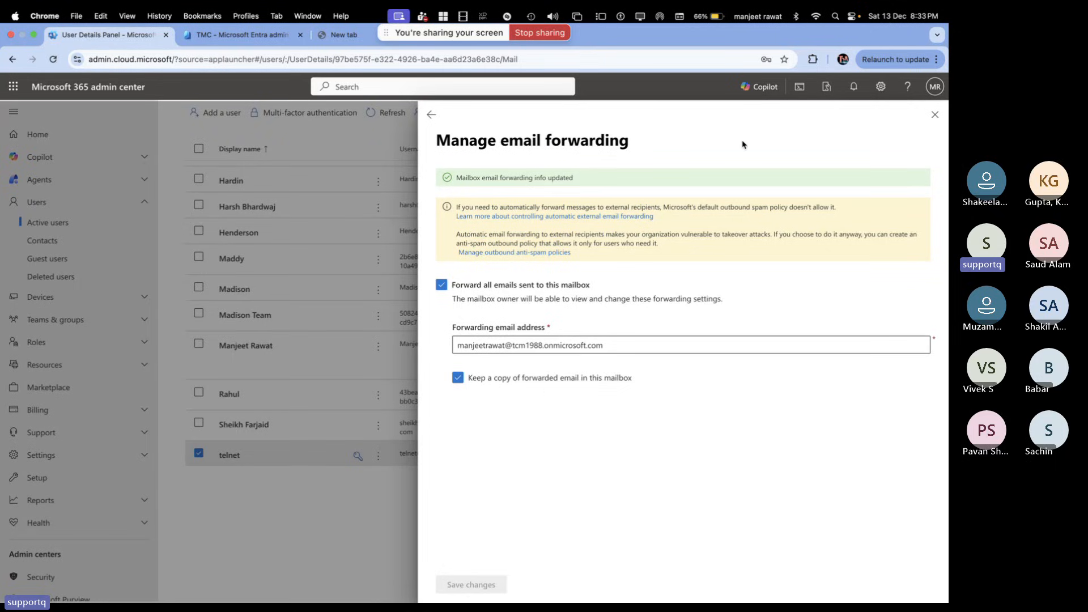
click(936, 59)
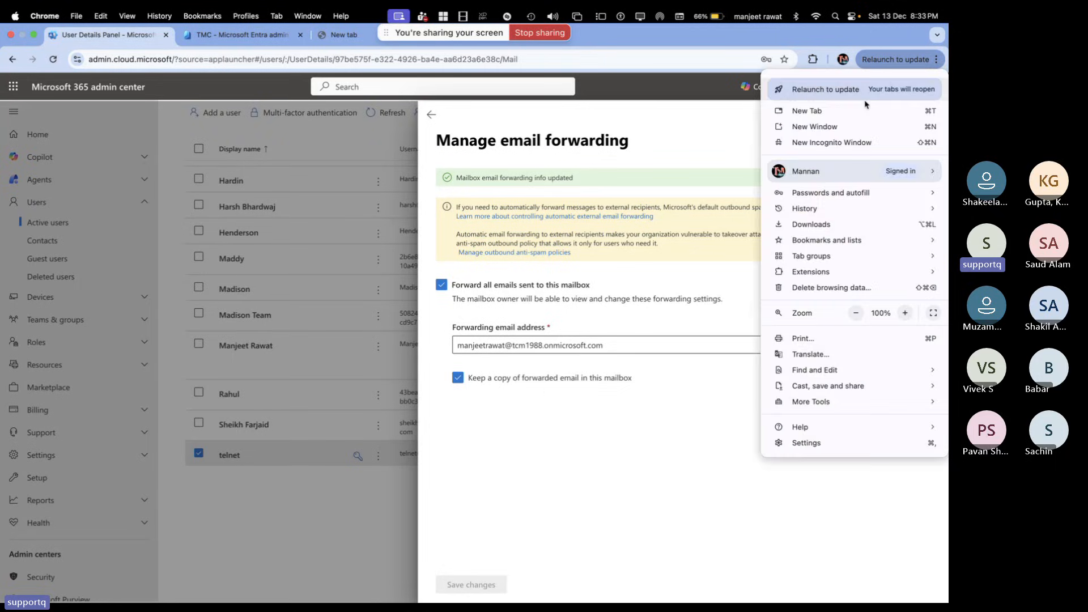
Load outlook.office.com/mail/ in a new incognito window
click(821, 143)
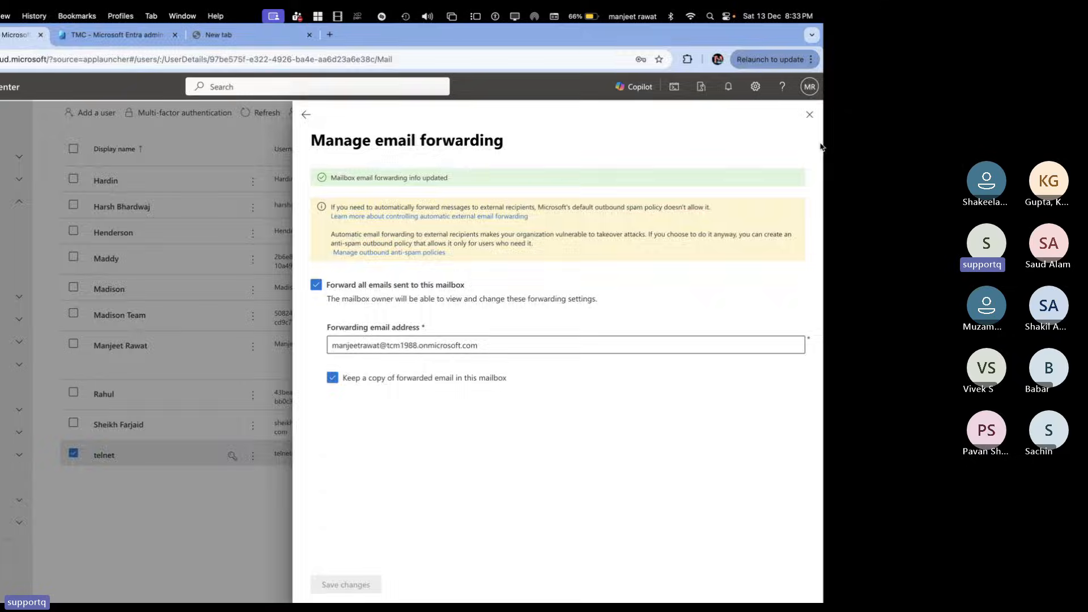
text(outlook.office.com/mail/)
key(Return)
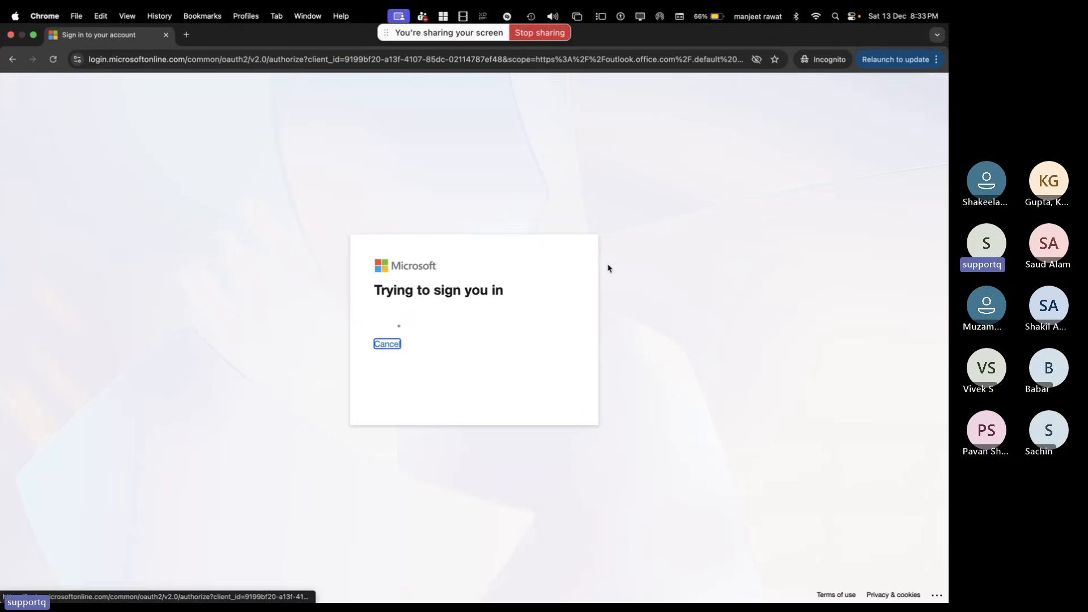
Sign in with telnet's email address and the pasted account password
click(404, 296)
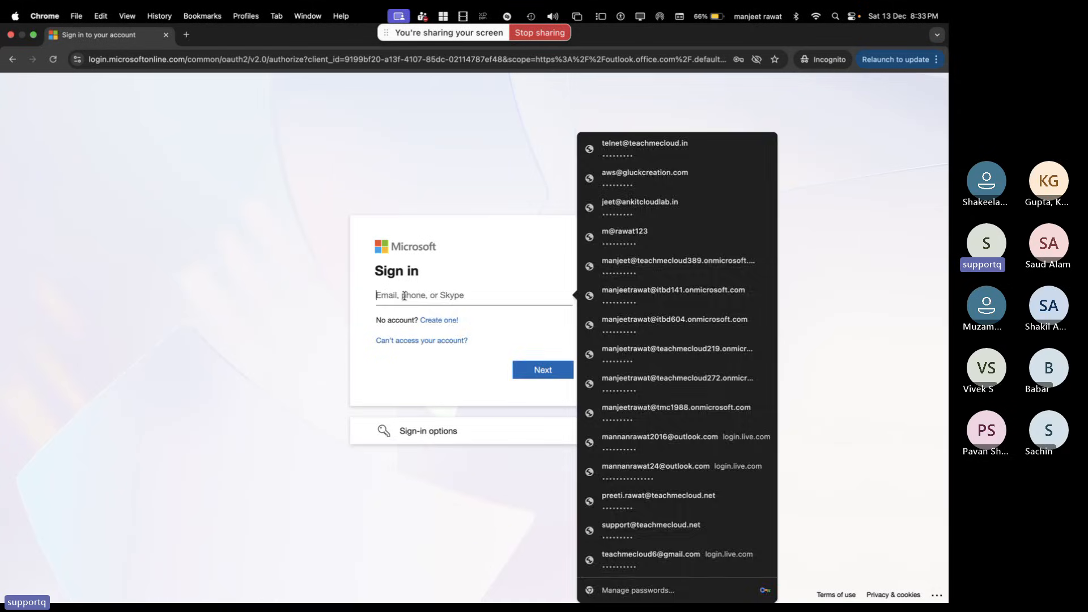
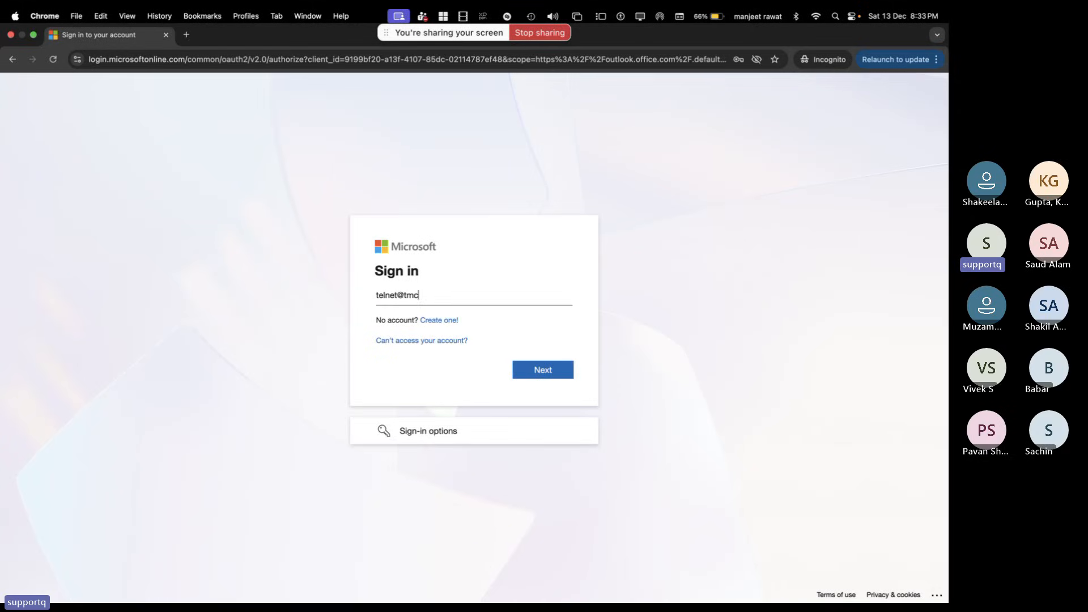
key(Return)
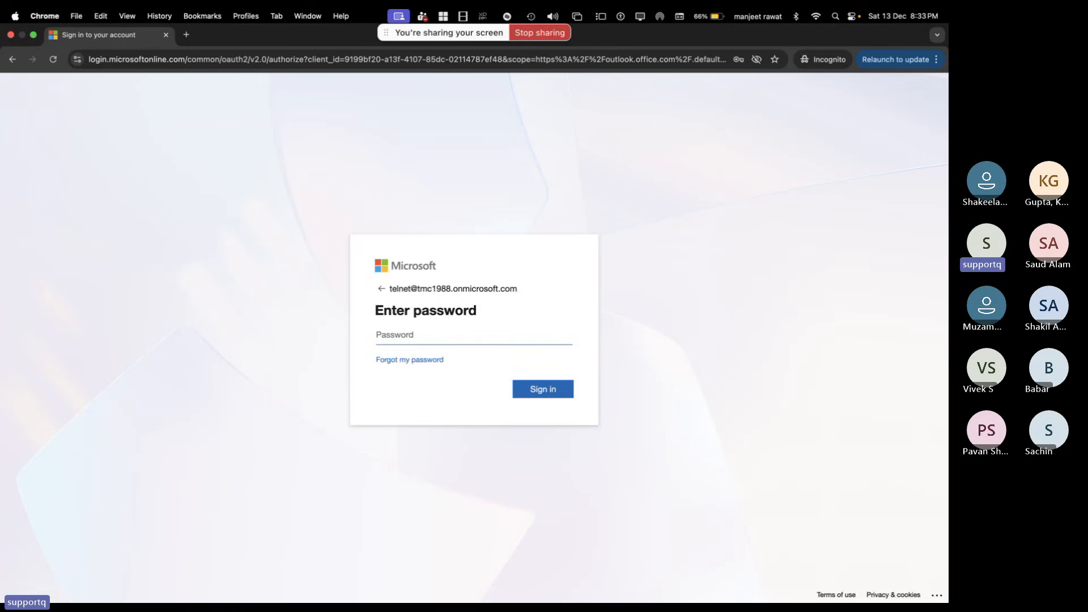
key(super+v)
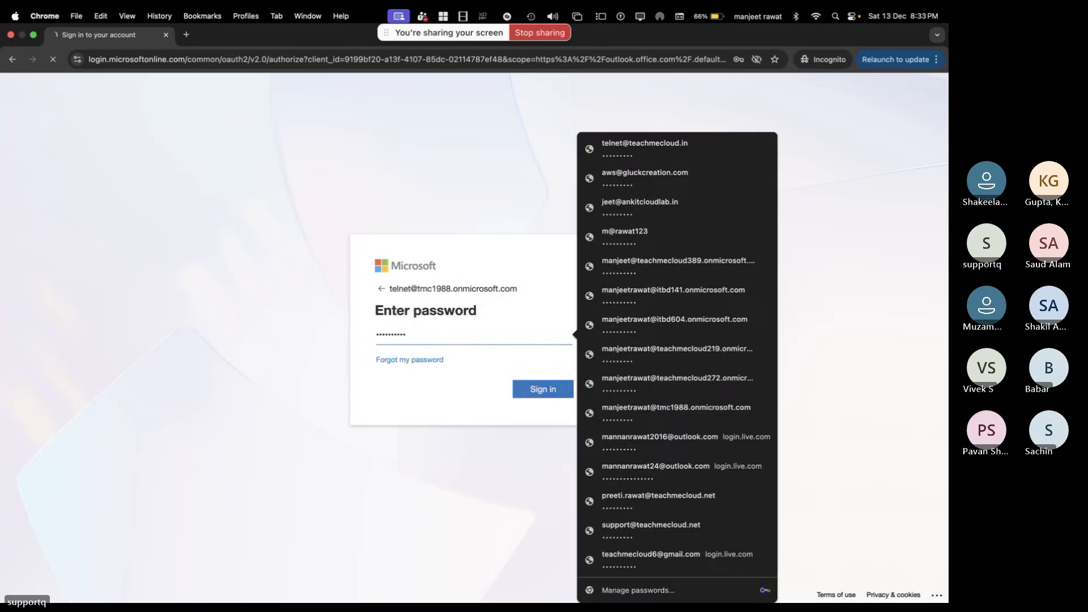
key(Return)
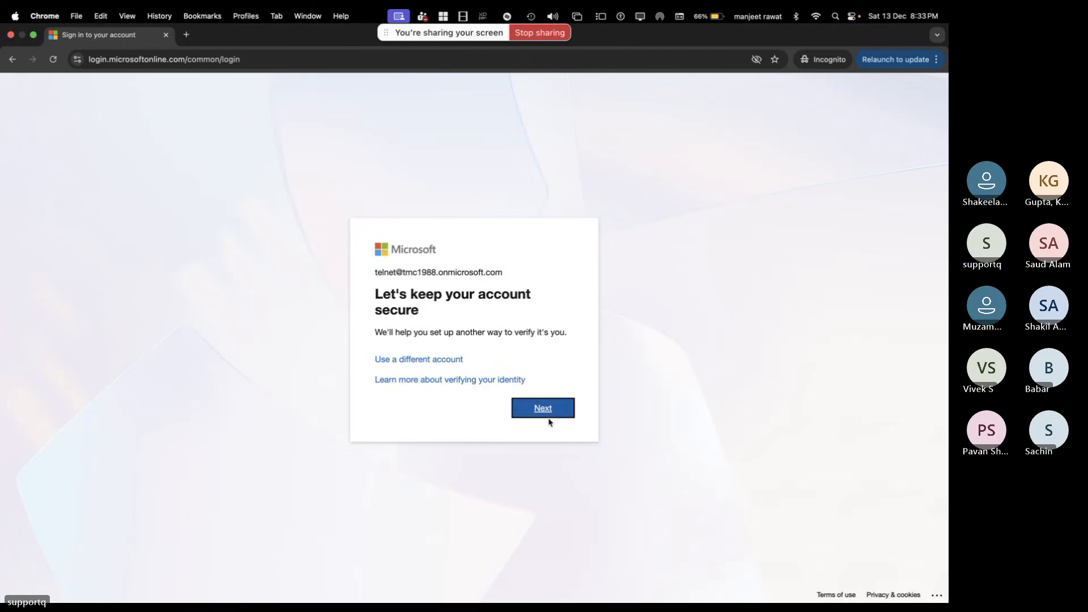
Add Microsoft Authenticator via install, account setup and QR scan, then decline staying signed in
click(556, 413)
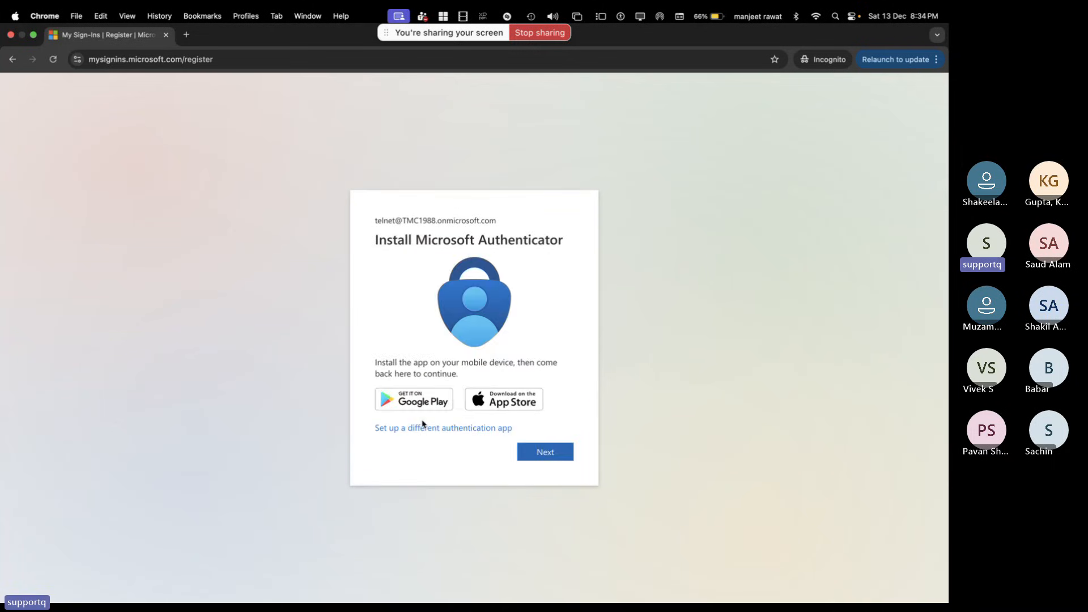
click(554, 455)
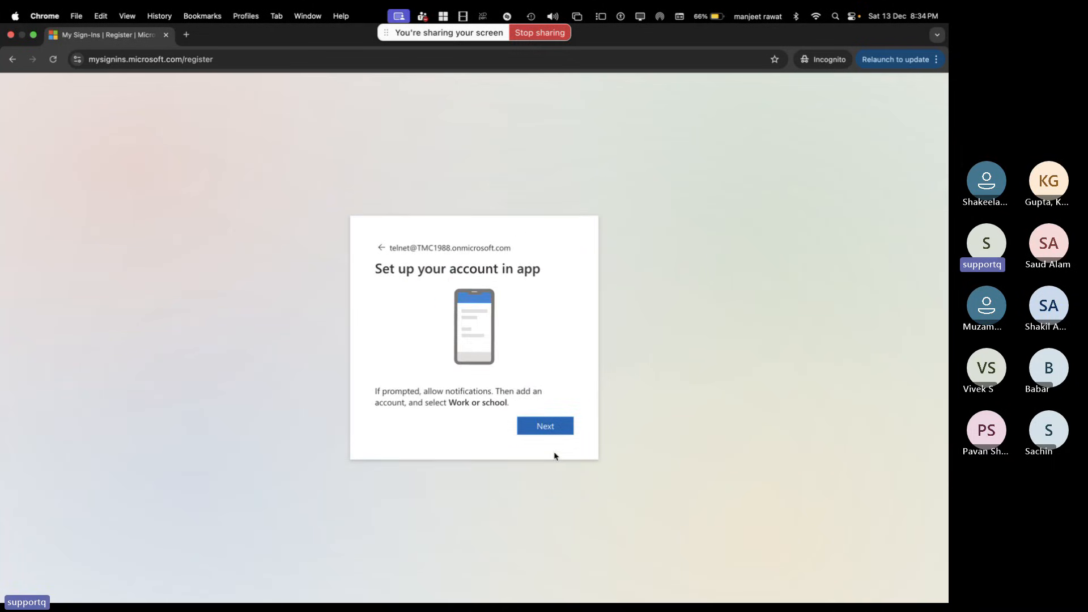
click(538, 428)
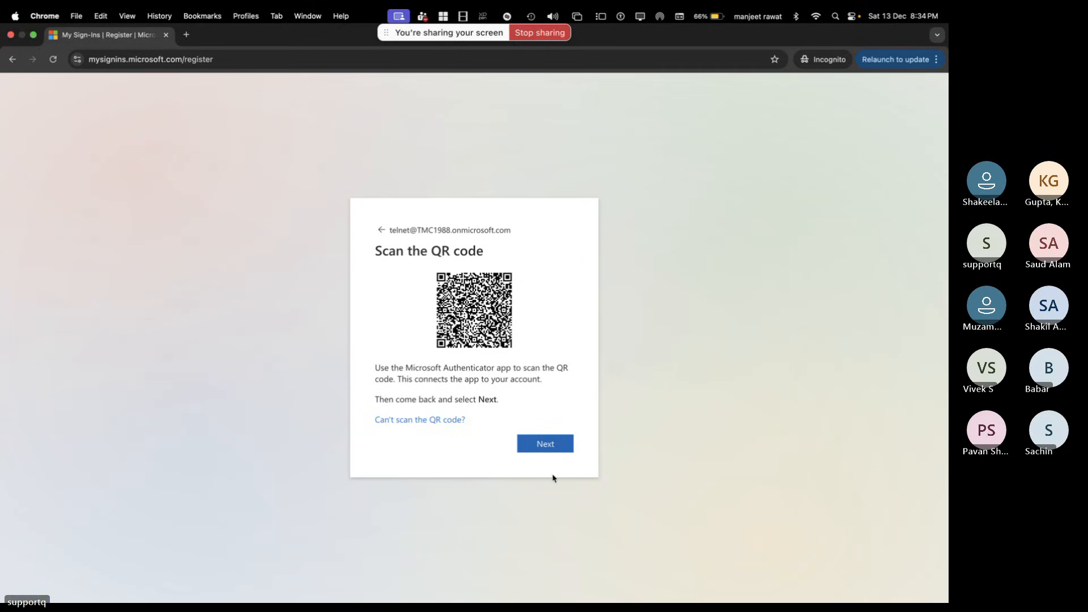
click(543, 446)
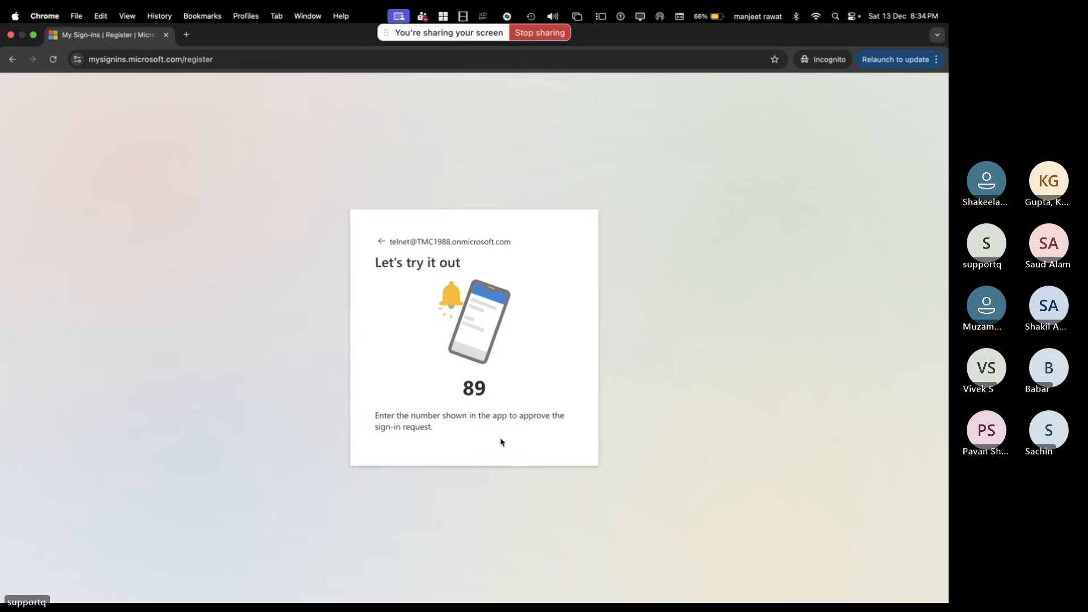
click(546, 430)
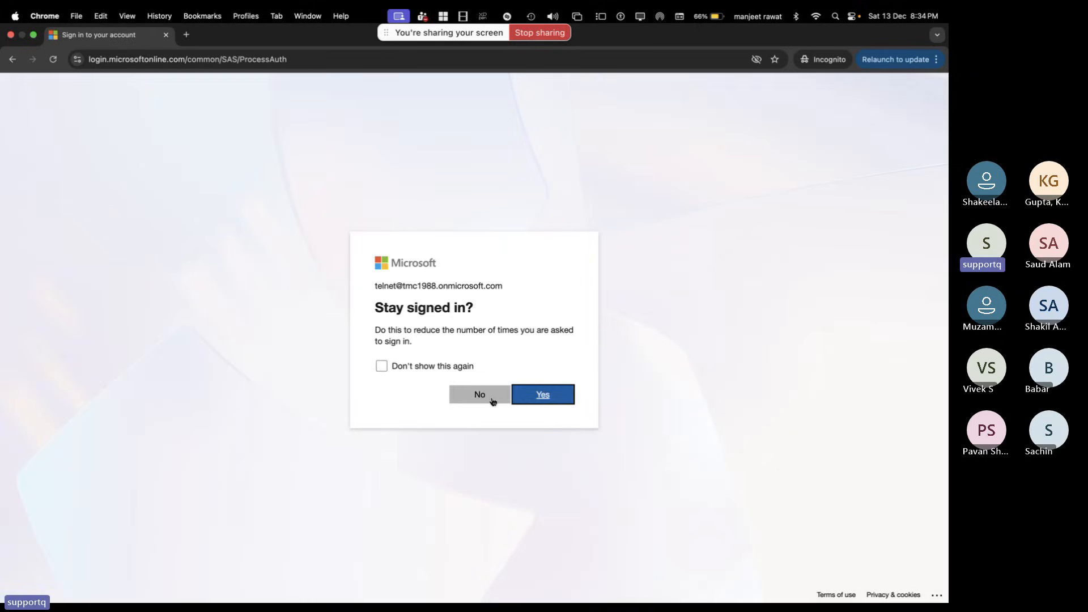
click(481, 394)
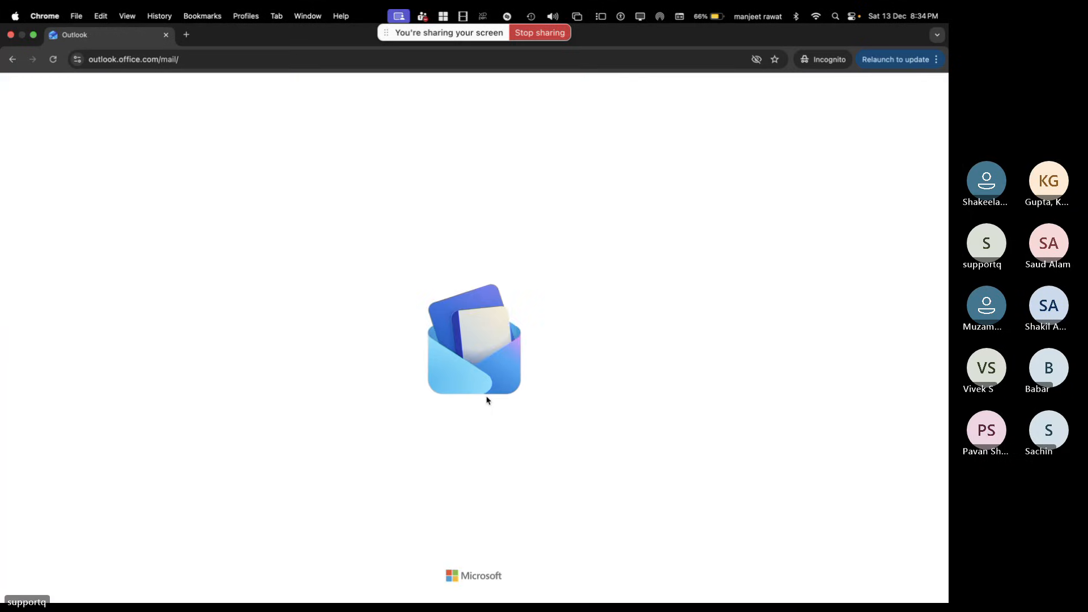
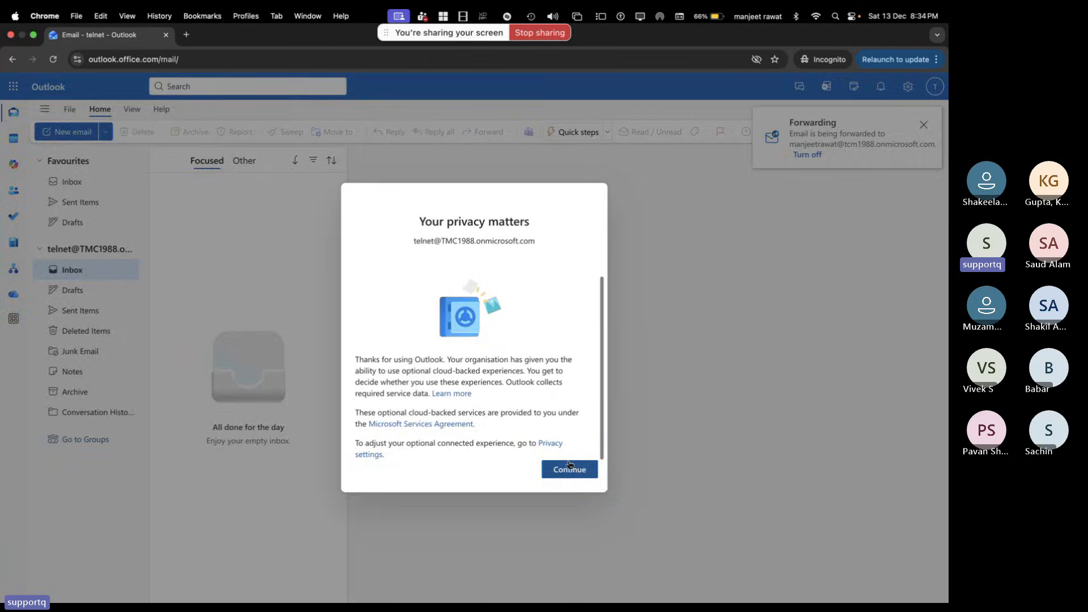
Dismiss the privacy notice in telnet's Outlook and bring up the Entra admin center tab
click(569, 468)
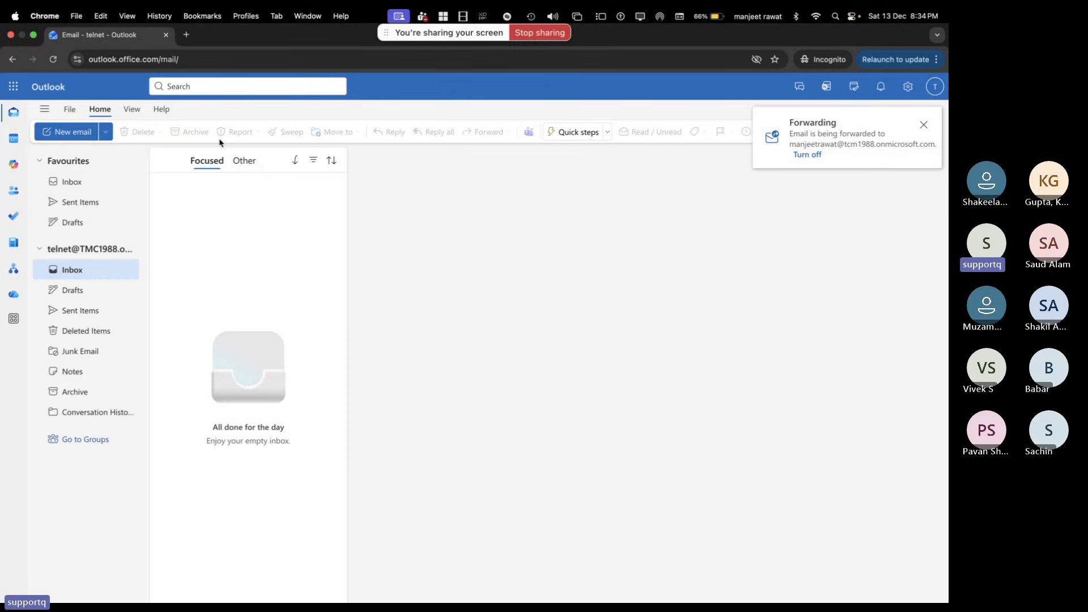
key(ctrl+Left)
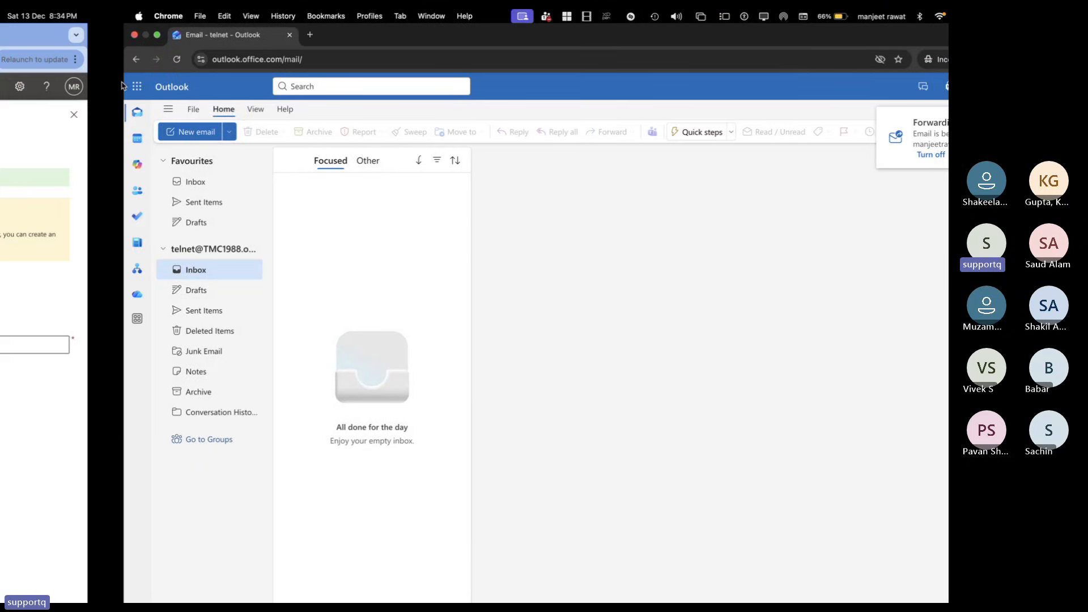
key(ctrl+Tab)
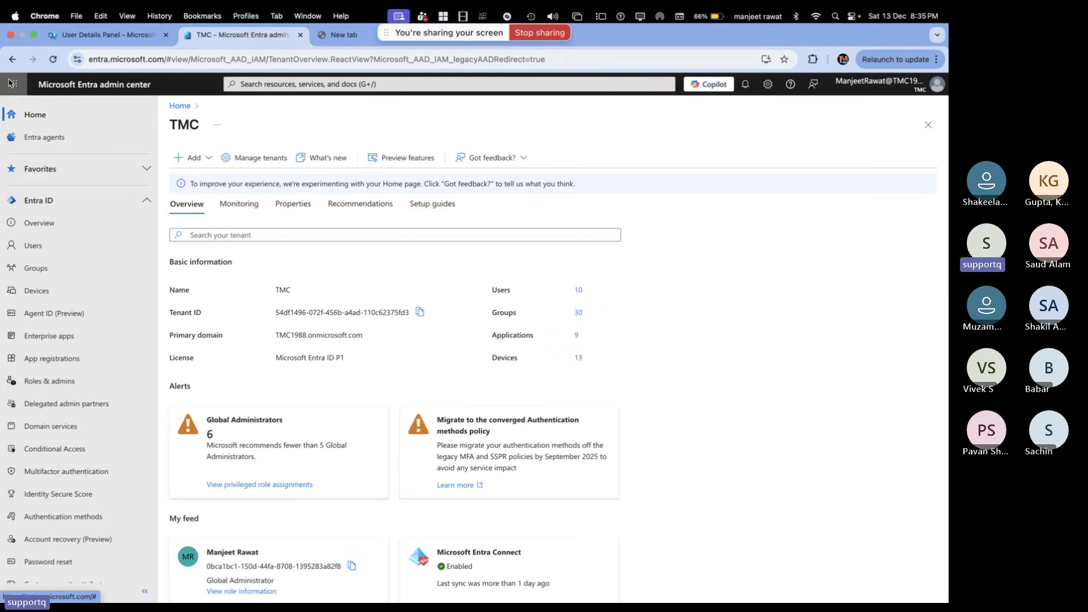
Close the Entra admin center tab and launch Outlook from the app launcher
click(11, 83)
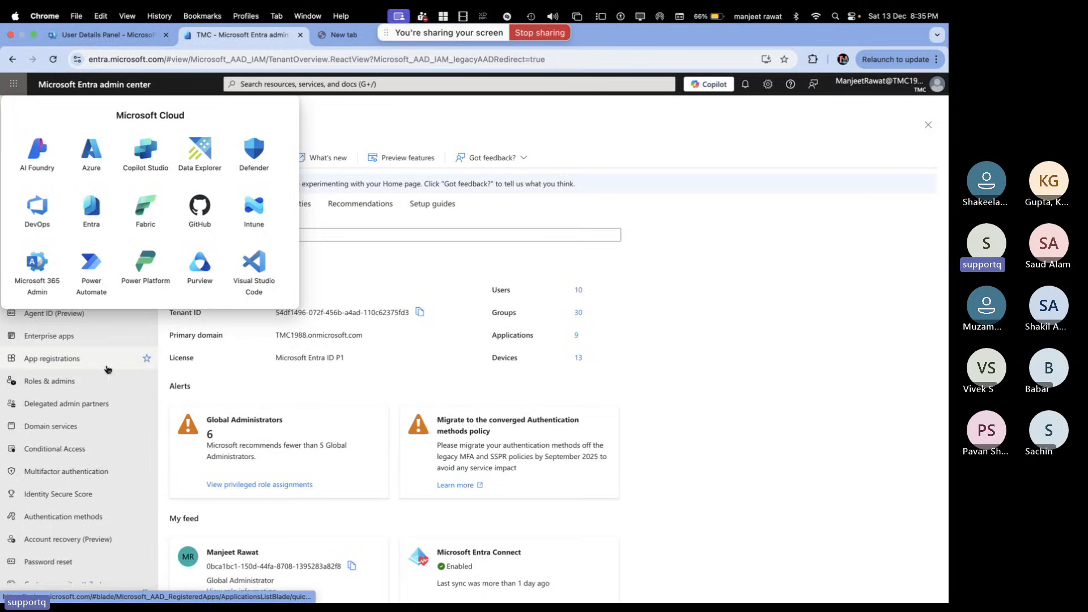
click(300, 36)
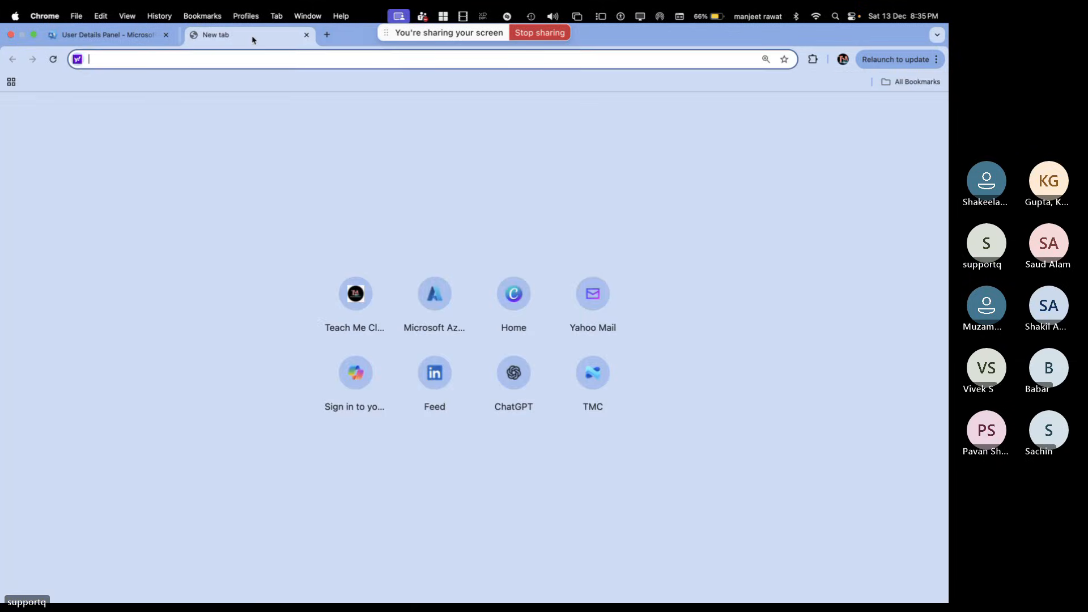
click(79, 37)
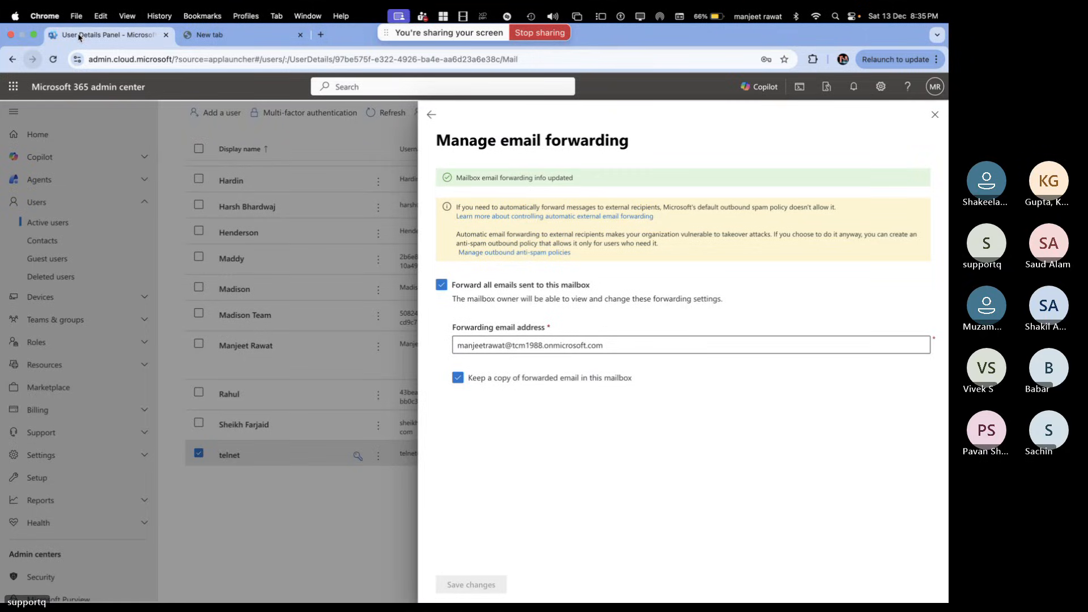
click(13, 86)
click(93, 160)
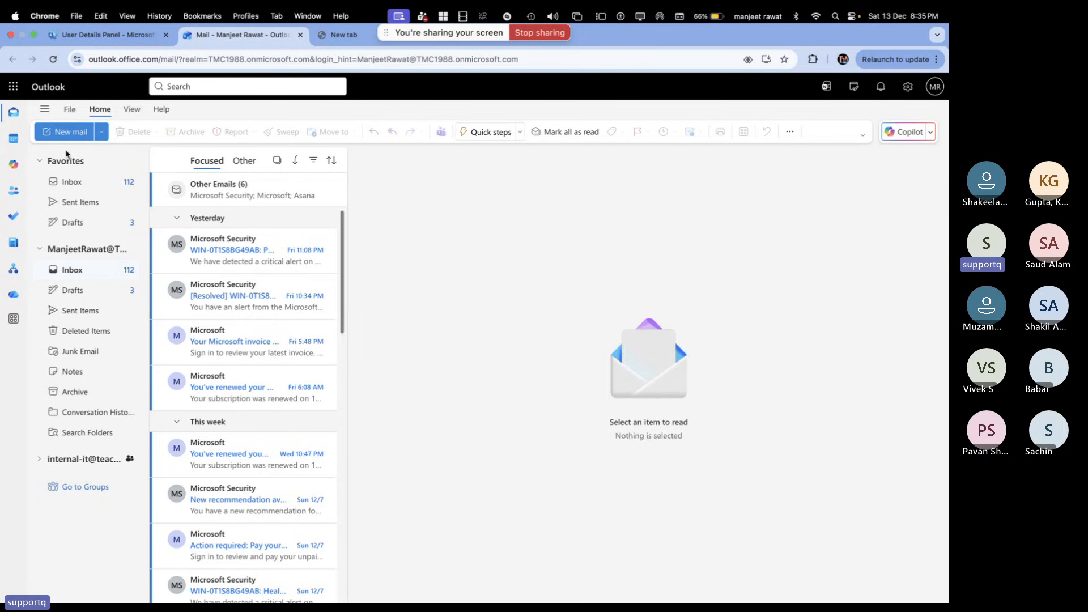
Email Telnet with subject 'test mail forwarding' and body 'This is test email for forwarding...'
click(66, 132)
text(Te)
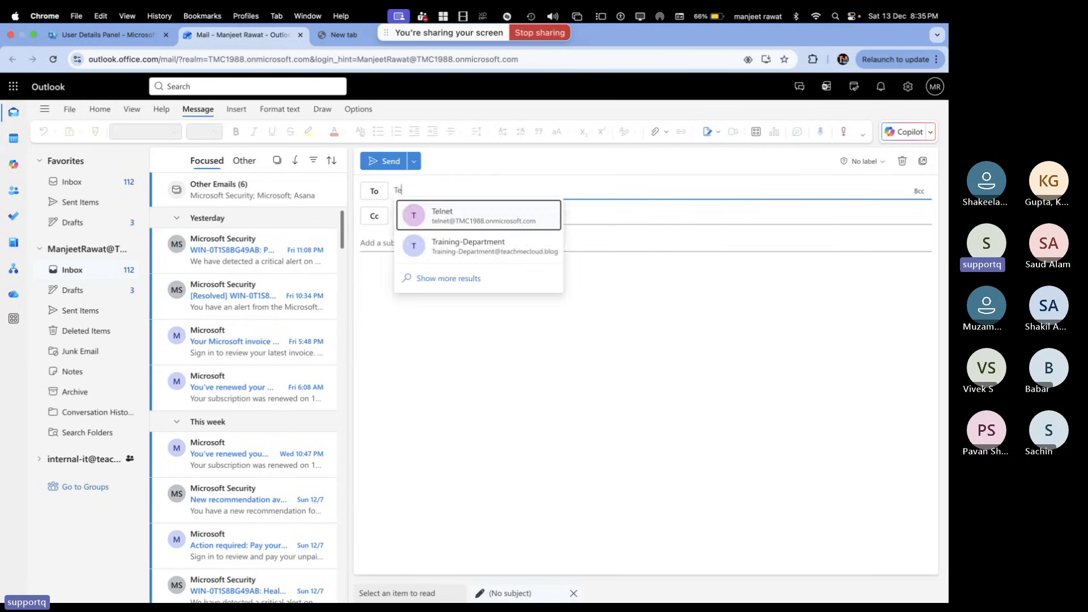
key(BackSpace)
key(BackSpace)
text(Te)
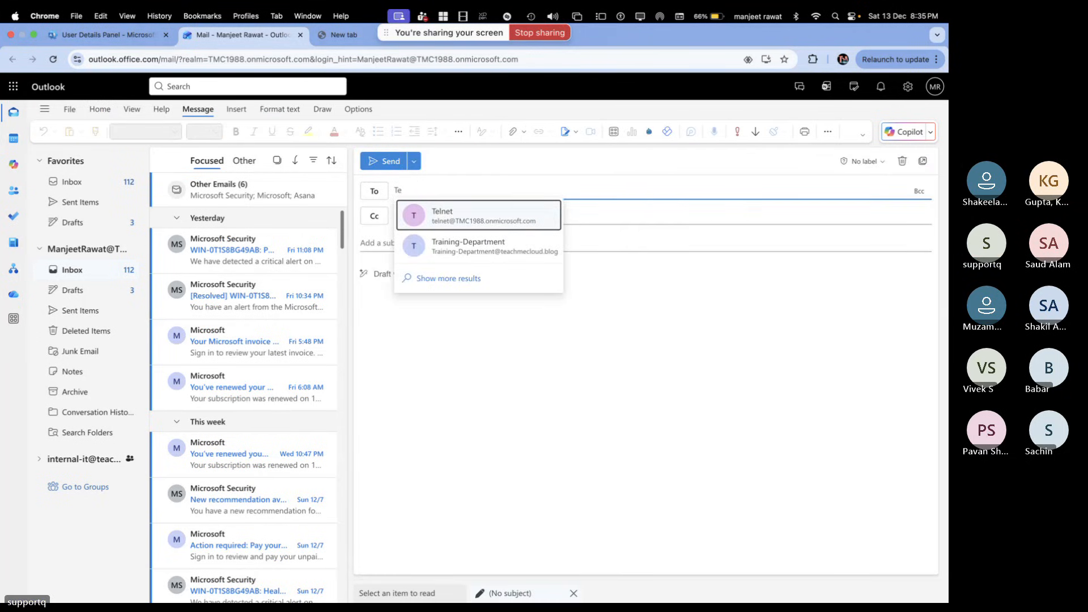
click(503, 226)
click(420, 243)
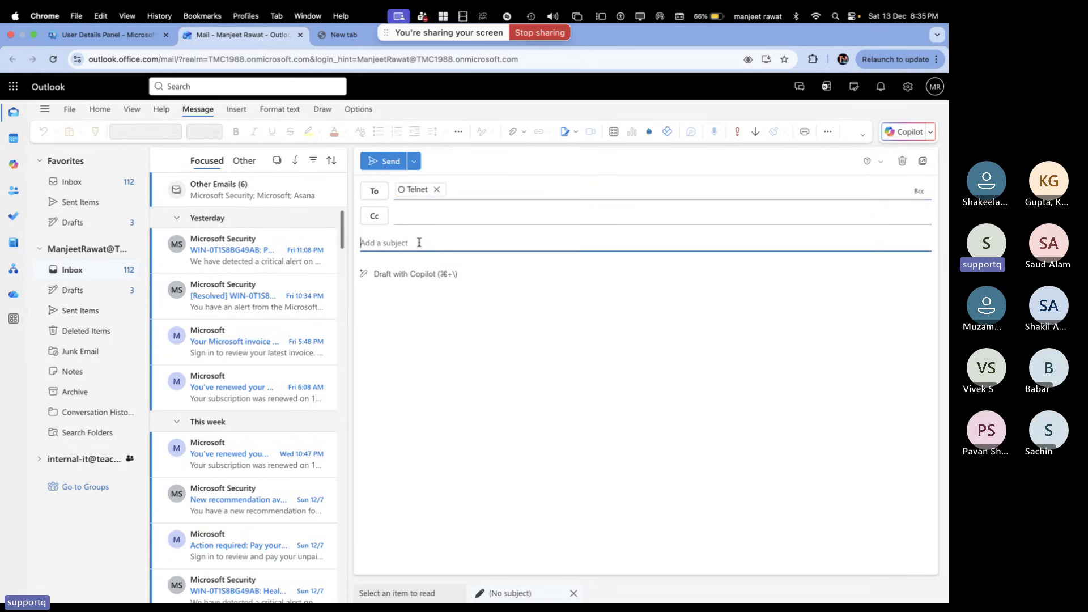
text(test)
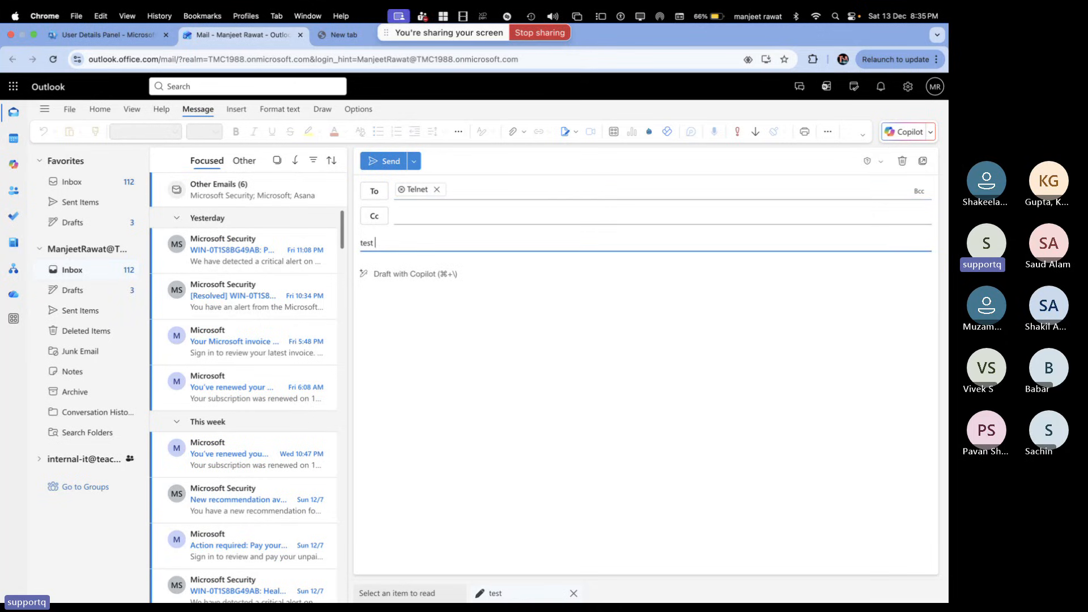
text( mail forw)
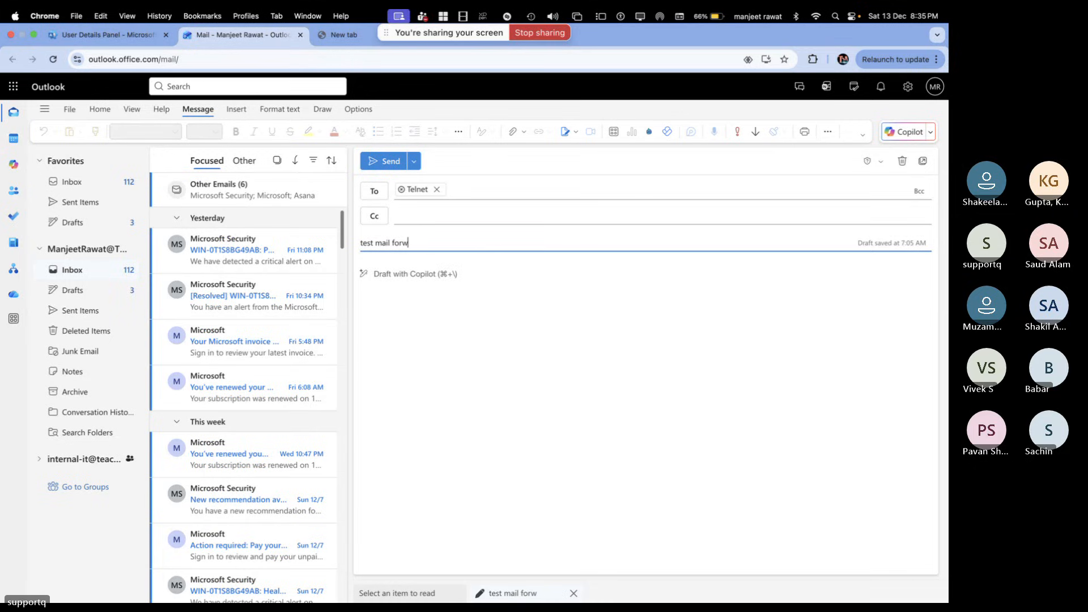
text(arding)
key(Tab)
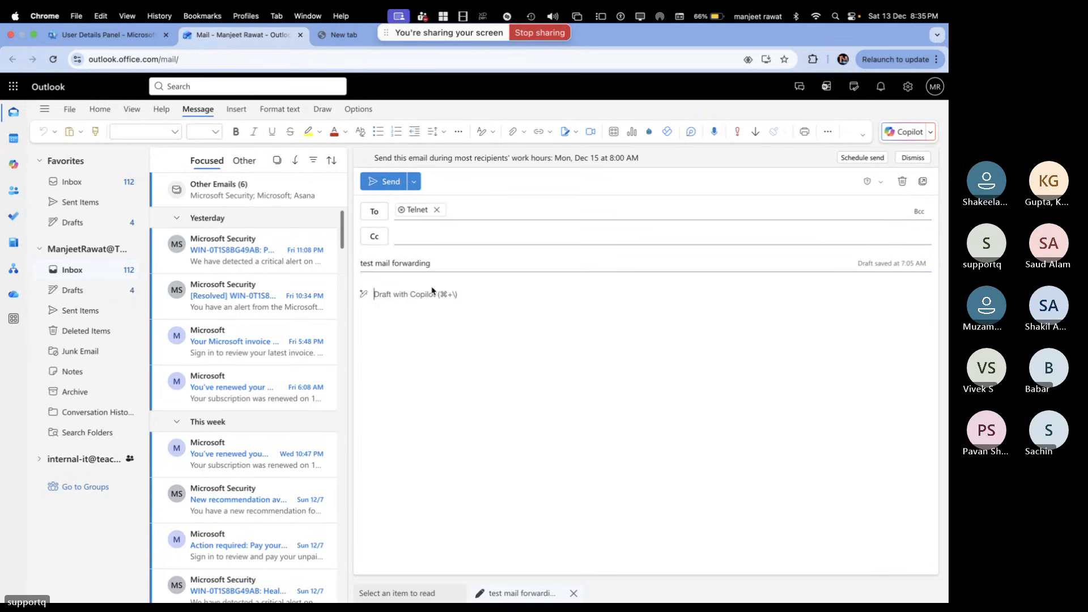
text(This is t)
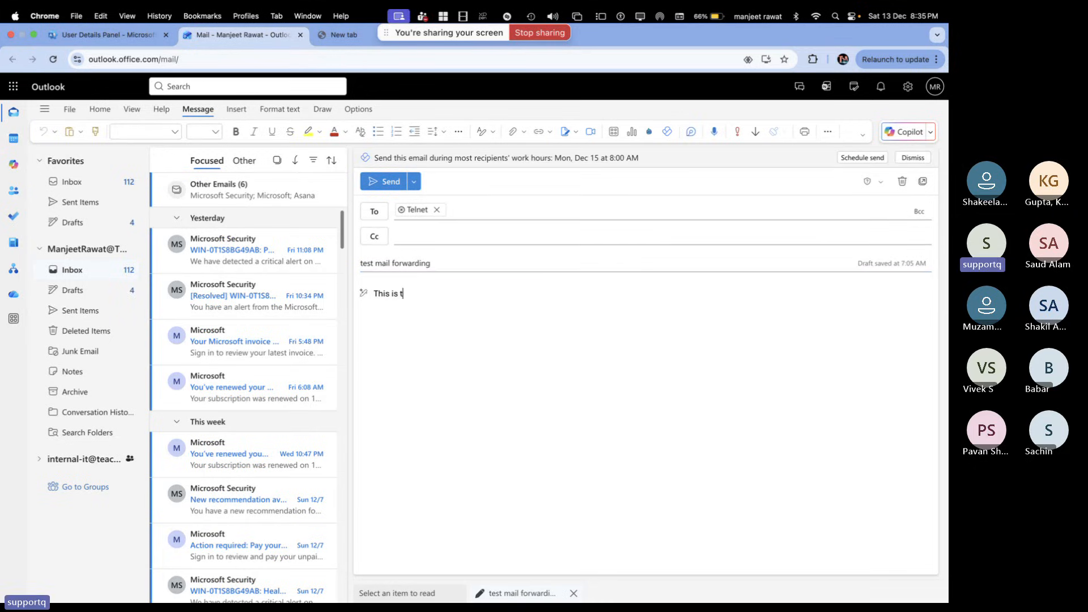
text(est email for forwarding........)
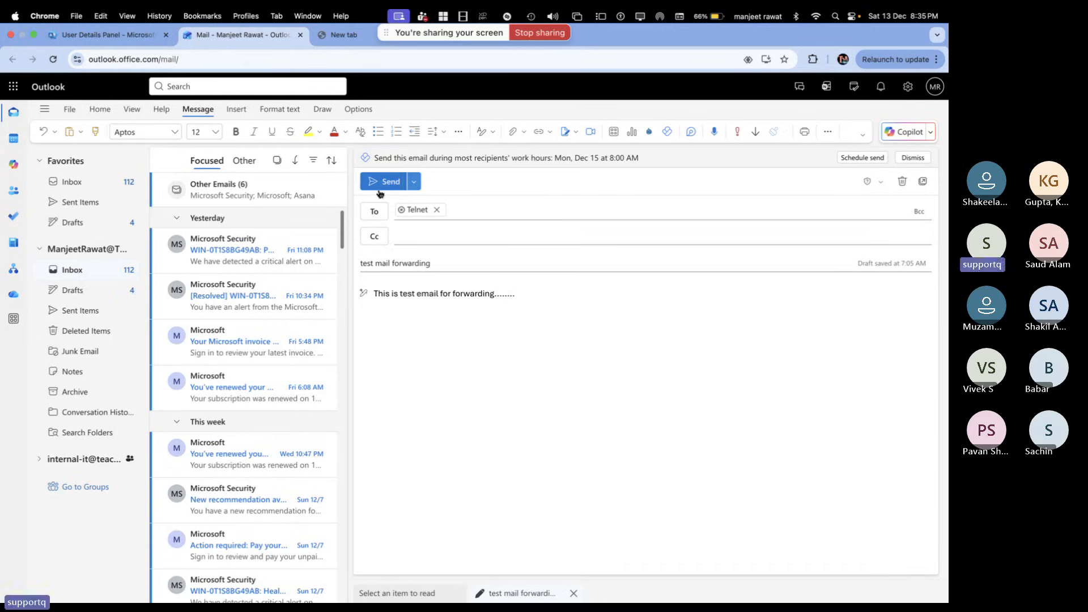
click(375, 187)
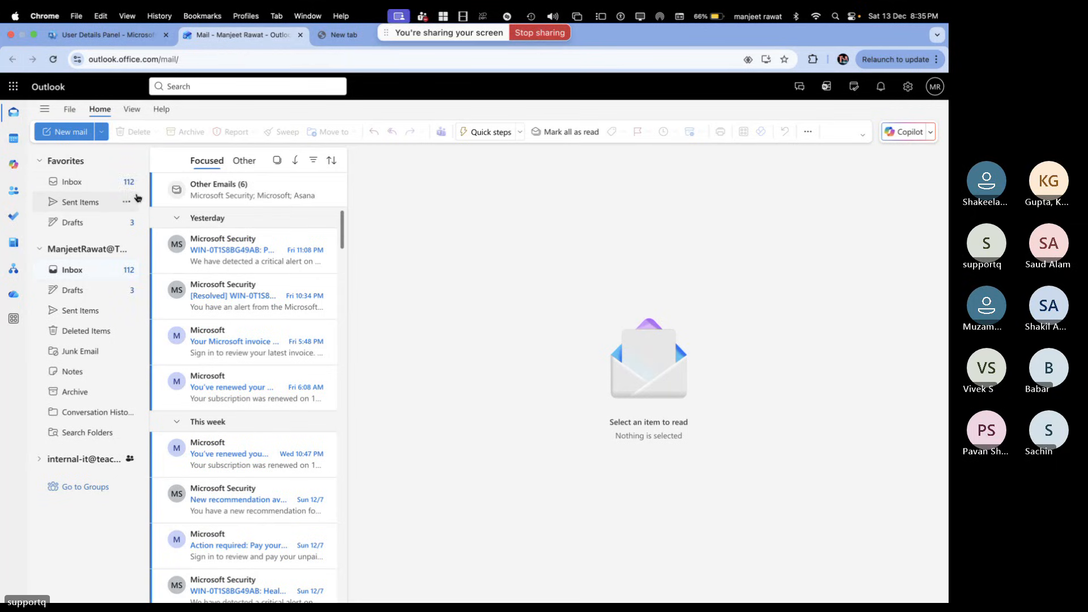
Refresh the admin inbox, open 'test mail forwarding' in telnet's mailbox, then switch back
click(90, 186)
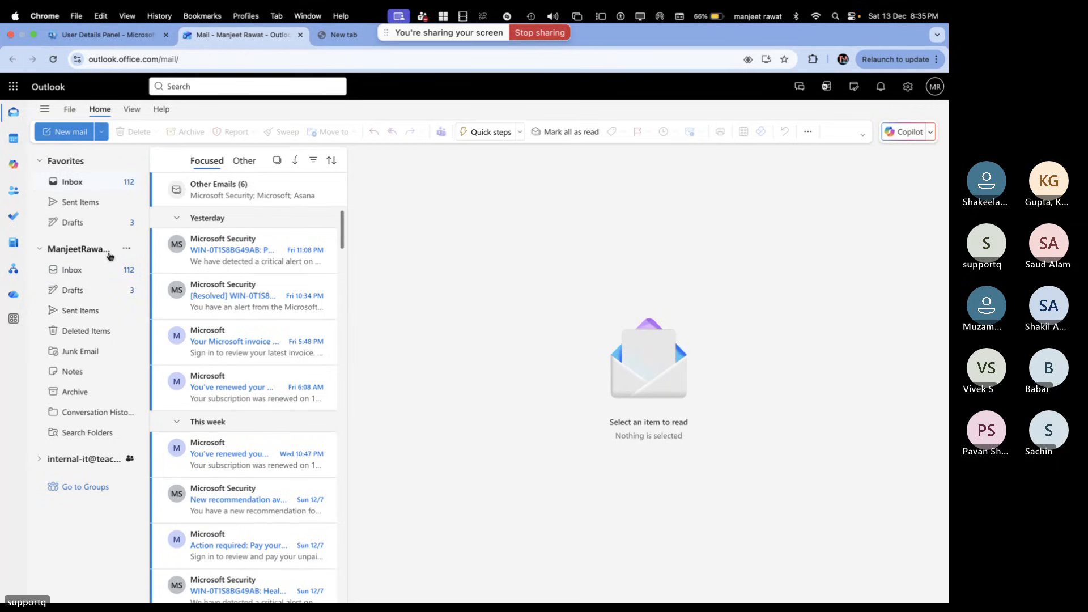
click(54, 59)
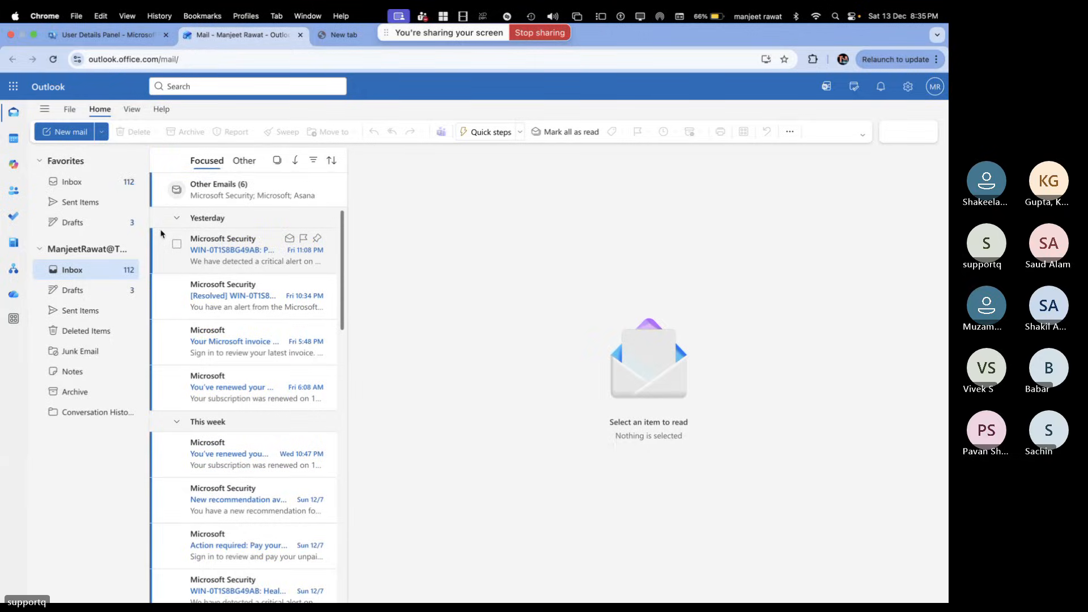
key(ctrl+Right)
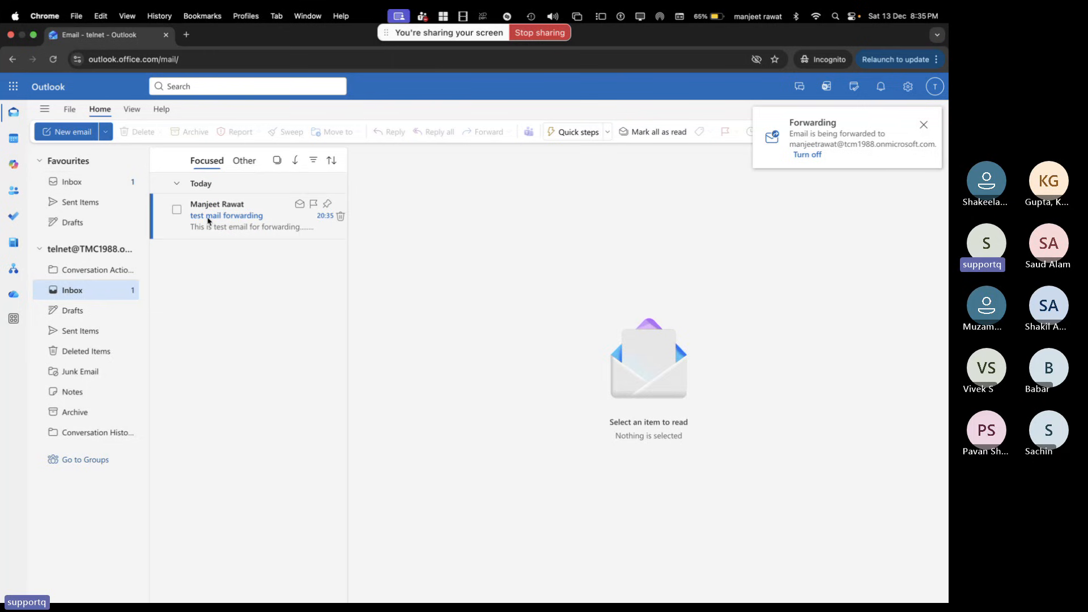
click(208, 220)
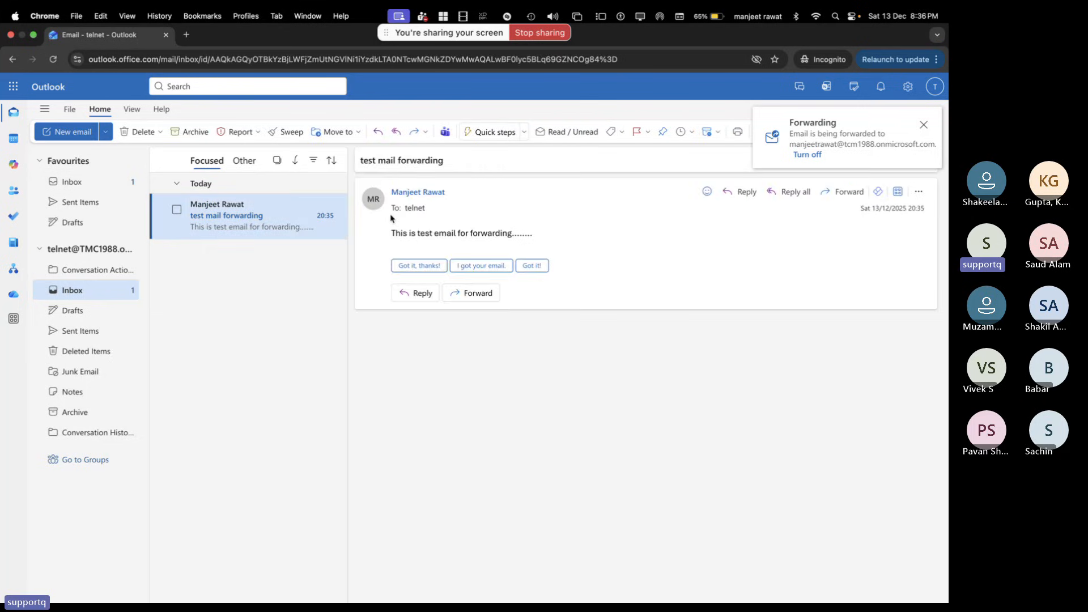
key(ctrl+Left)
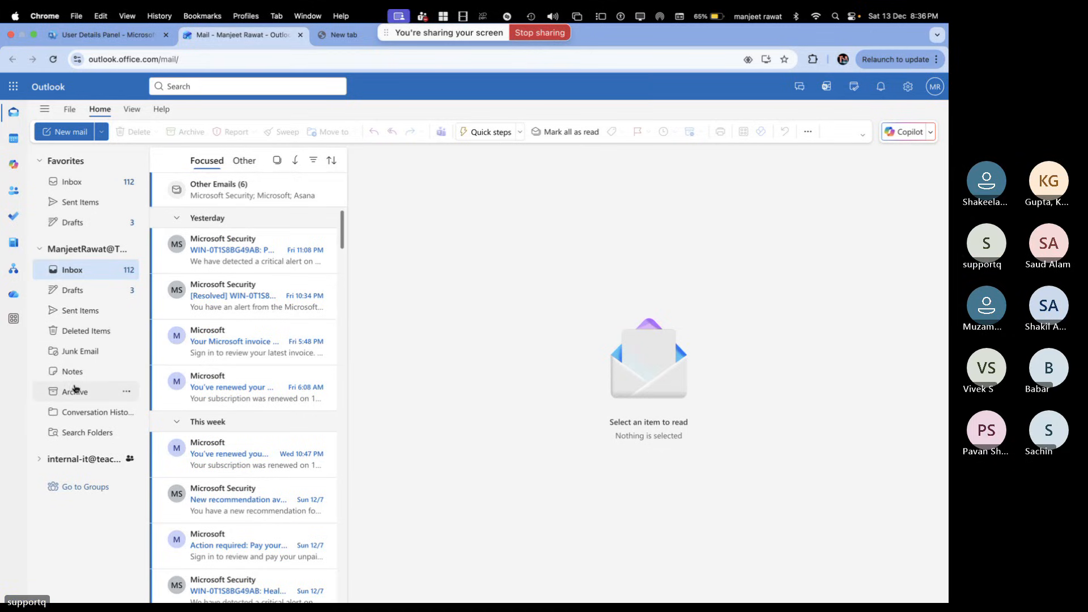
Check the Junk Email and Drafts folders and reload the administrator's inbox
click(78, 352)
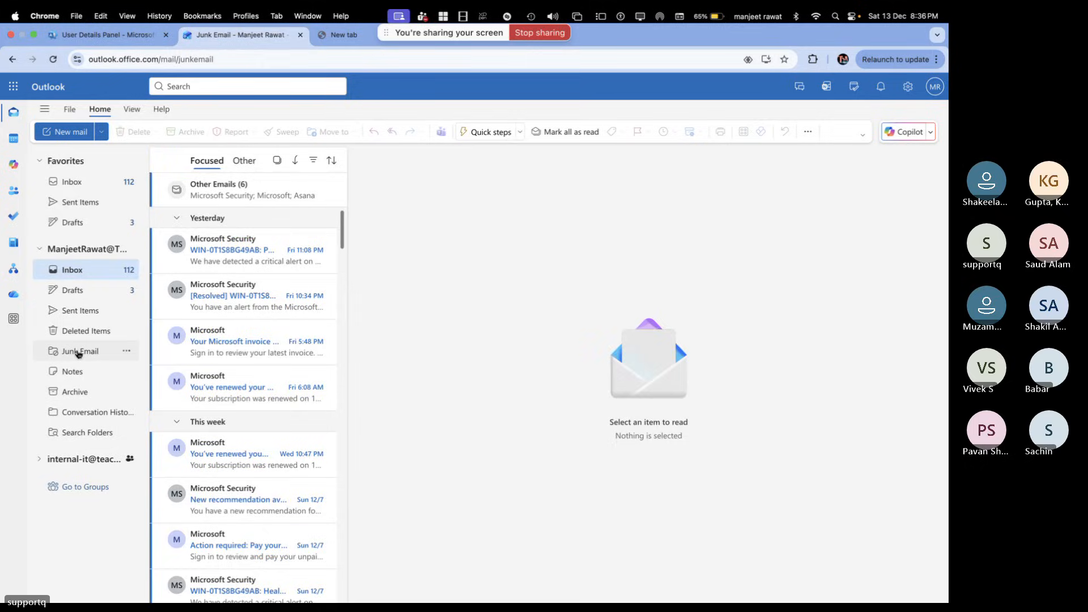
click(90, 184)
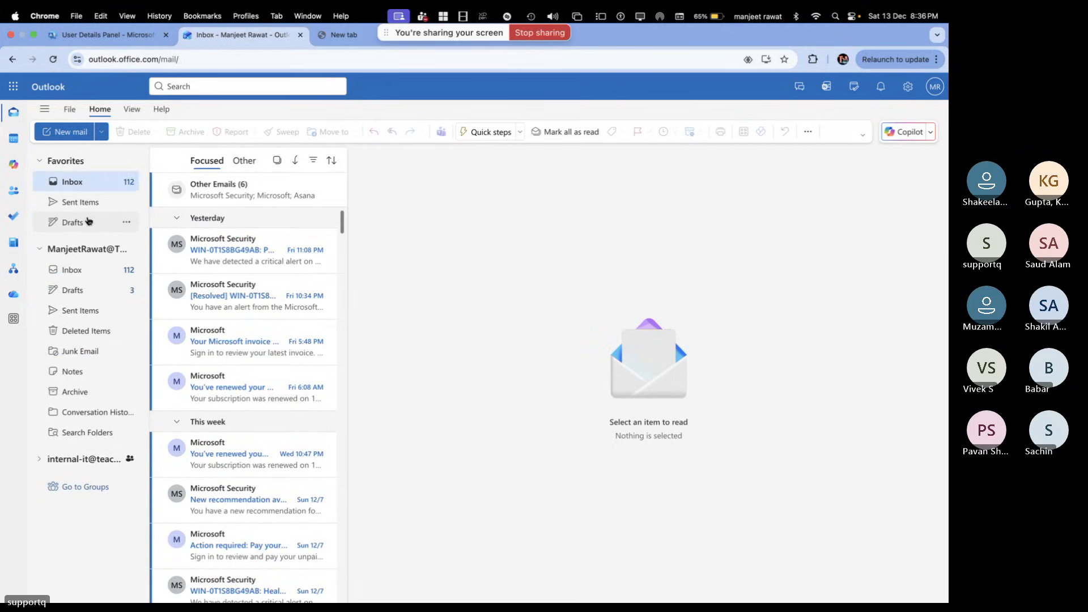
click(54, 59)
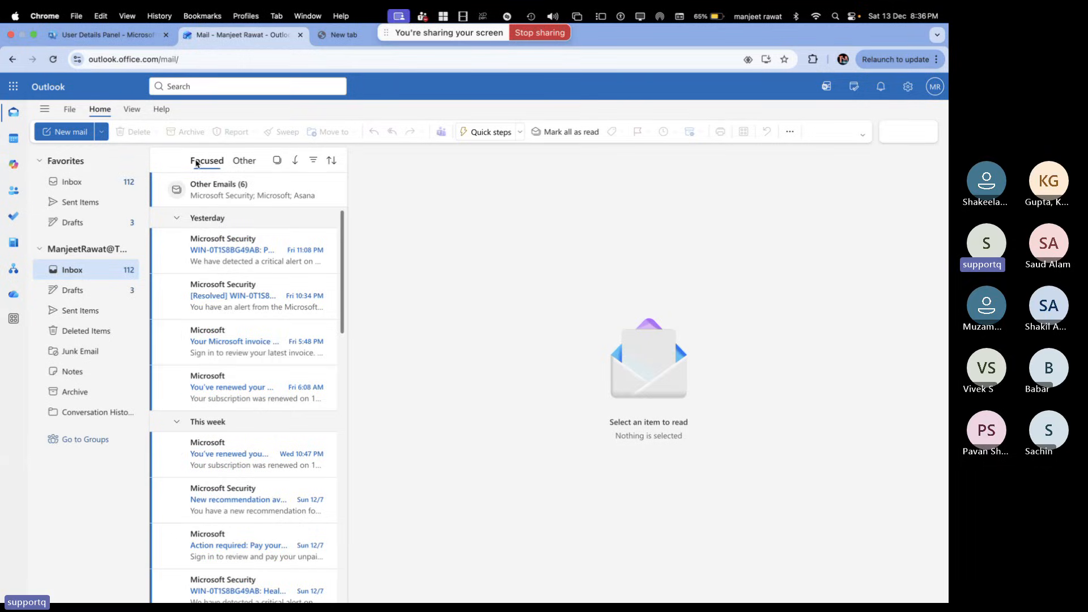
scroll(245, 354, down, 1)
scroll(245, 354, up, 1)
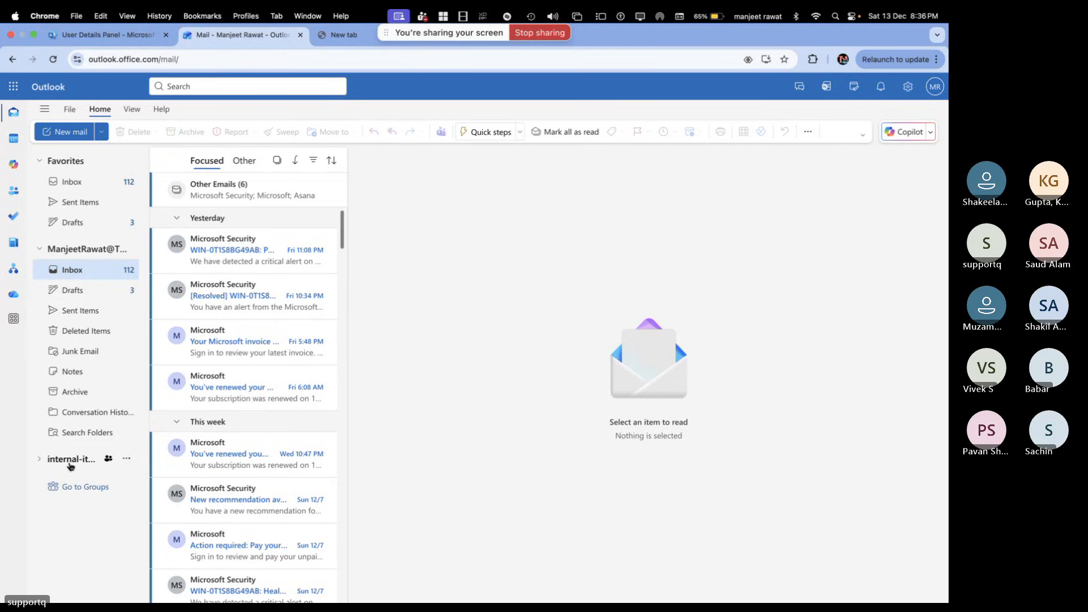
click(72, 290)
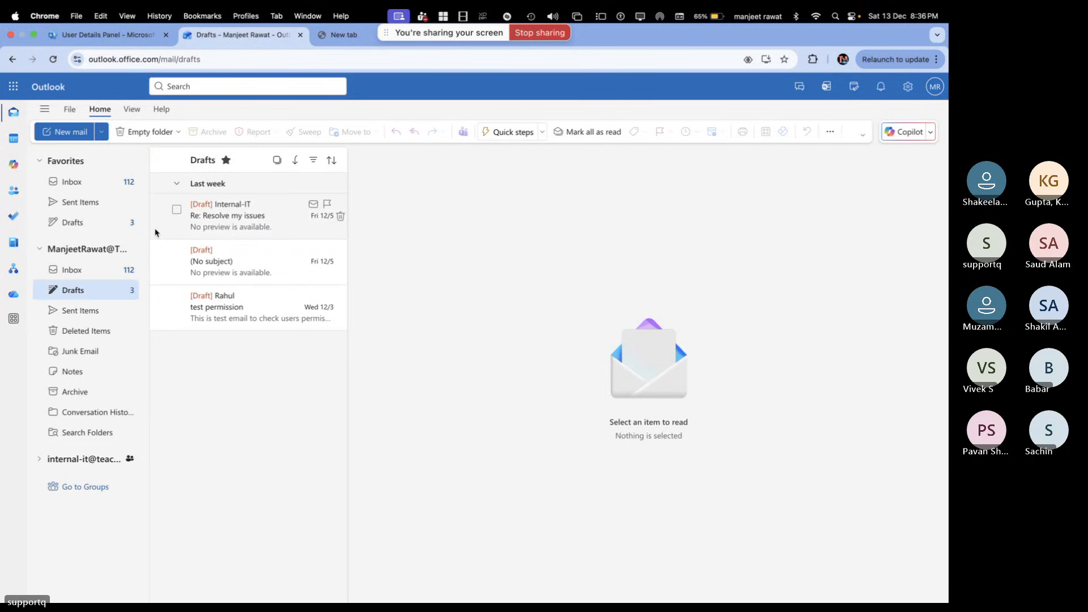
click(82, 180)
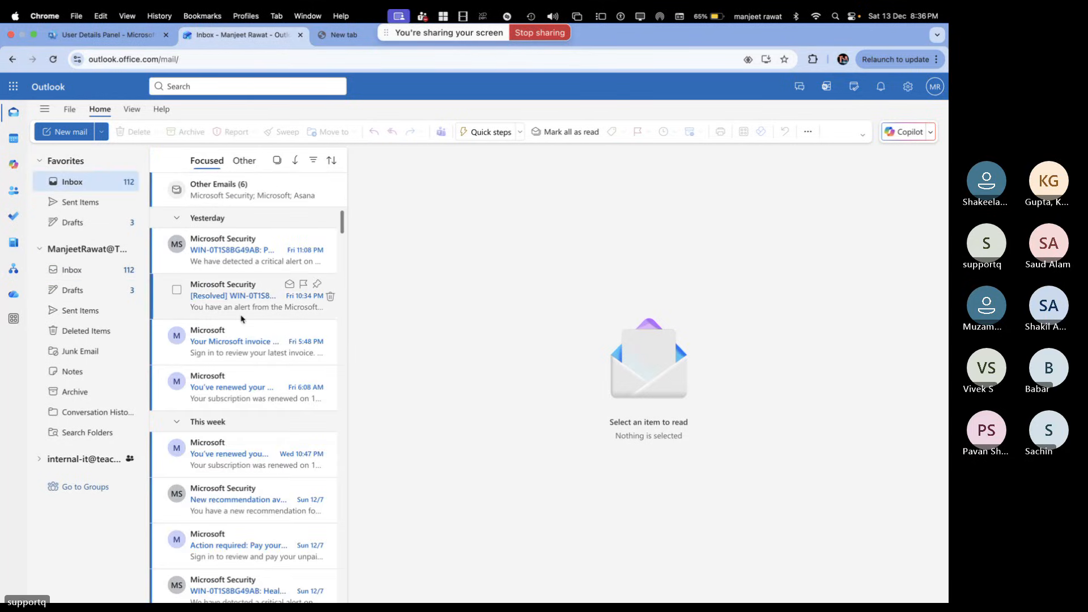
click(54, 60)
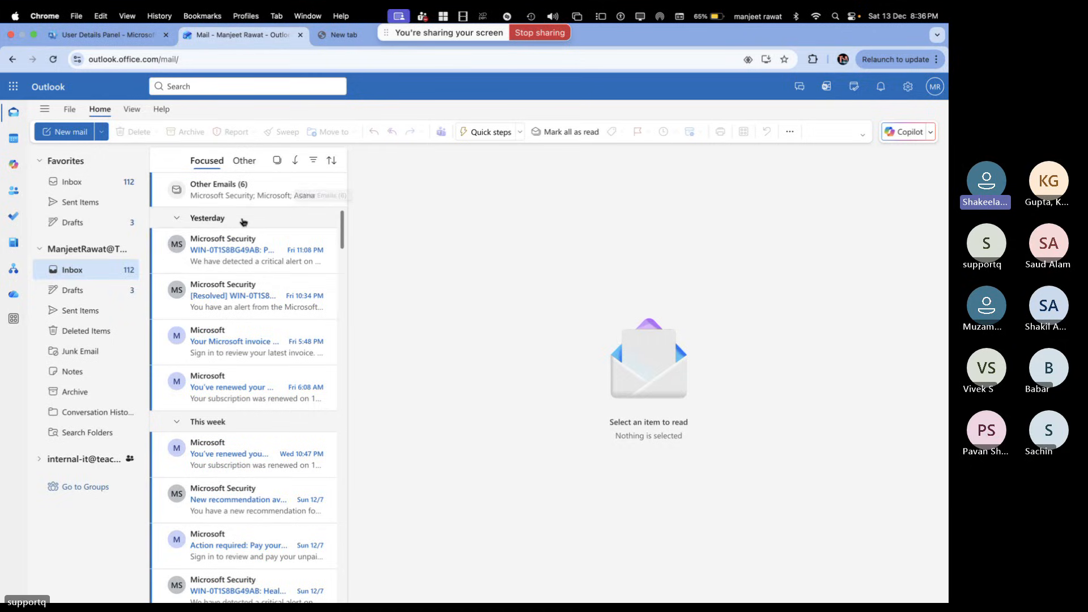
Glance at telnet's mailbox, then return to telnet's email forwarding settings
key(ctrl+Right)
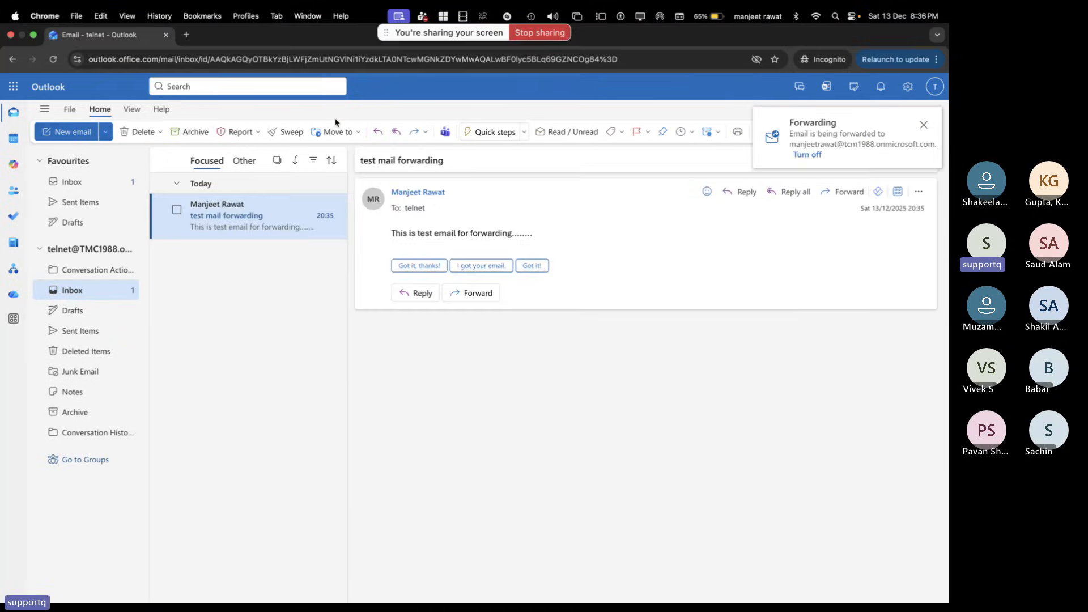
key(ctrl+Left)
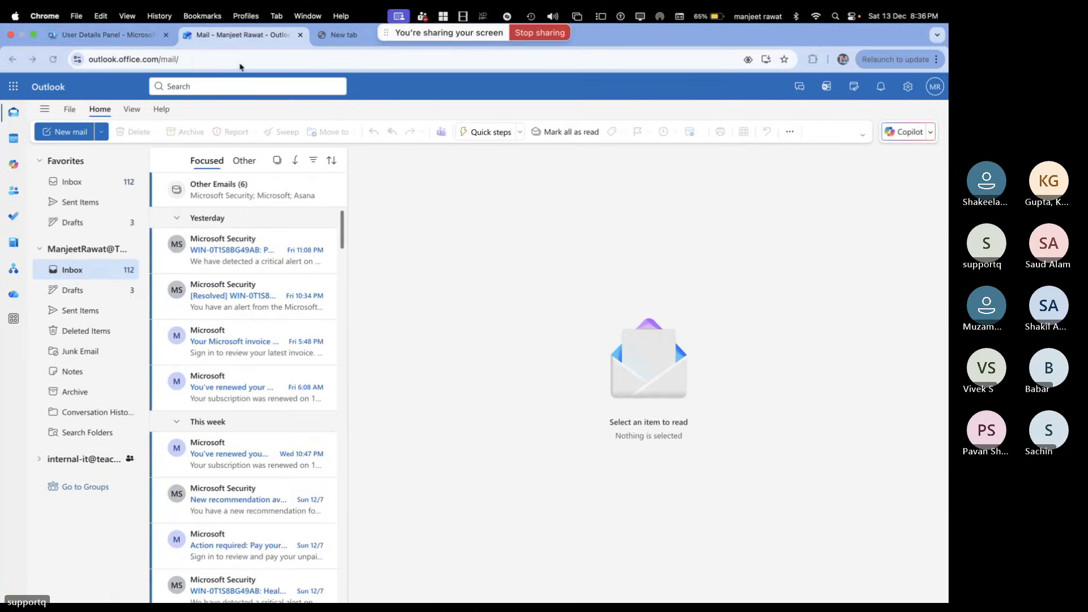
click(132, 37)
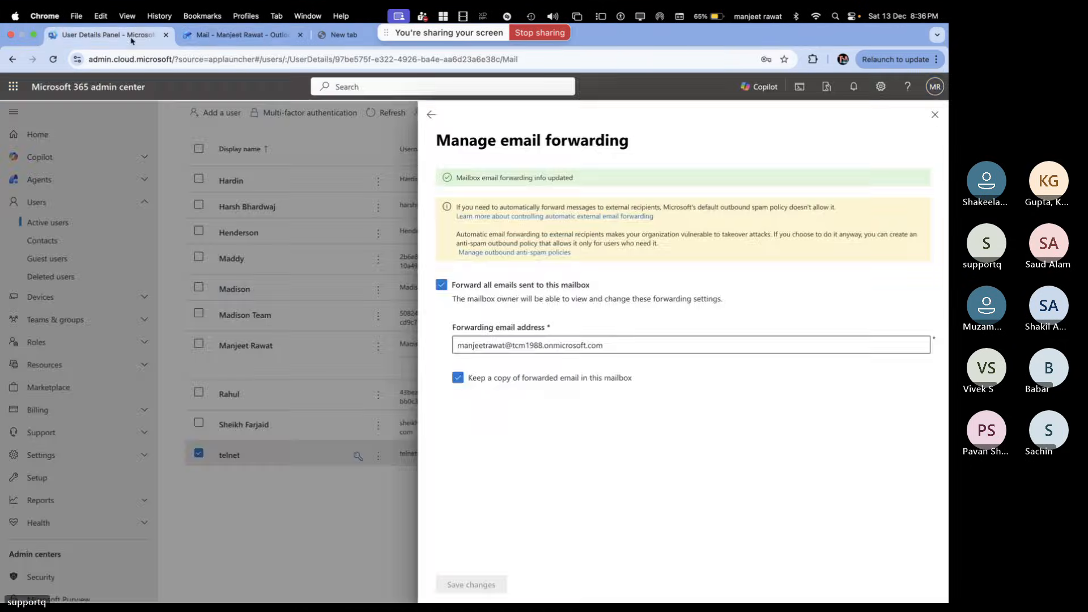
Fix the forwarding address domain from tcm1988 to tmc1988 and save it
click(518, 344)
key(BackSpace)
key(Right)
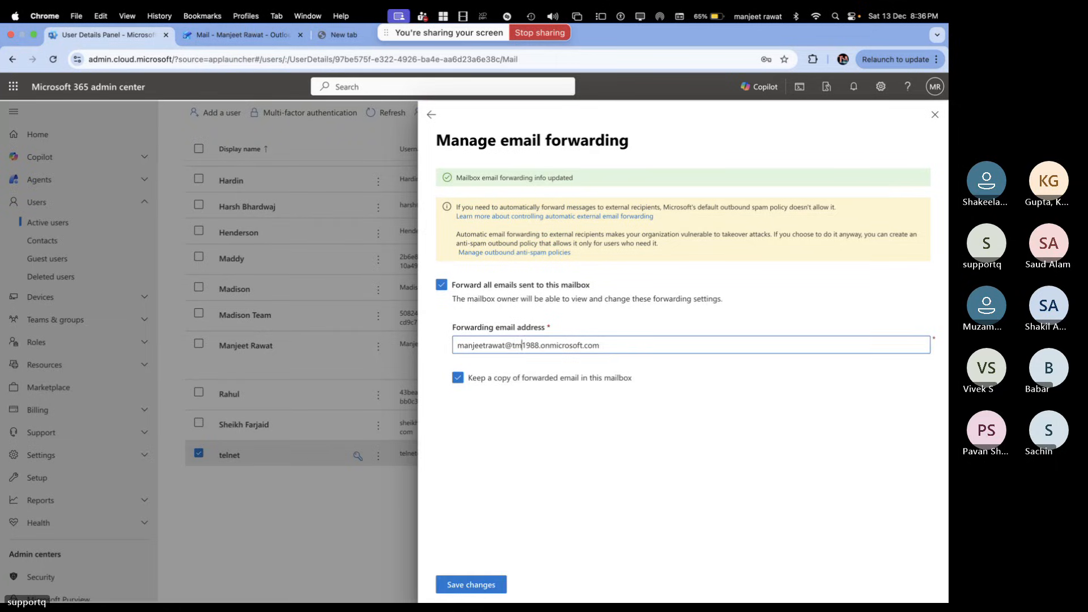
text(c)
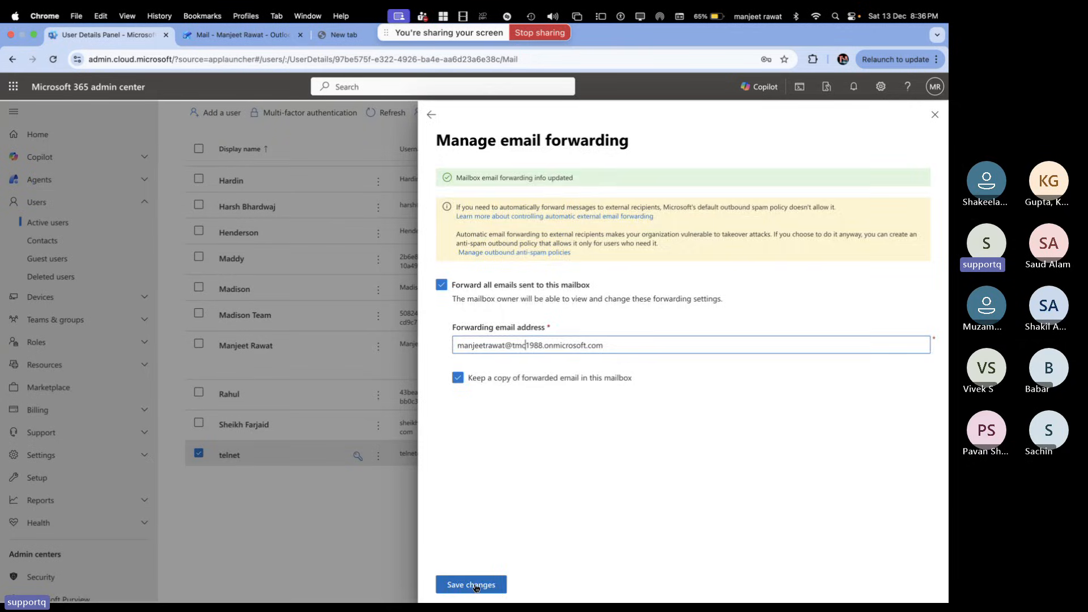
click(475, 585)
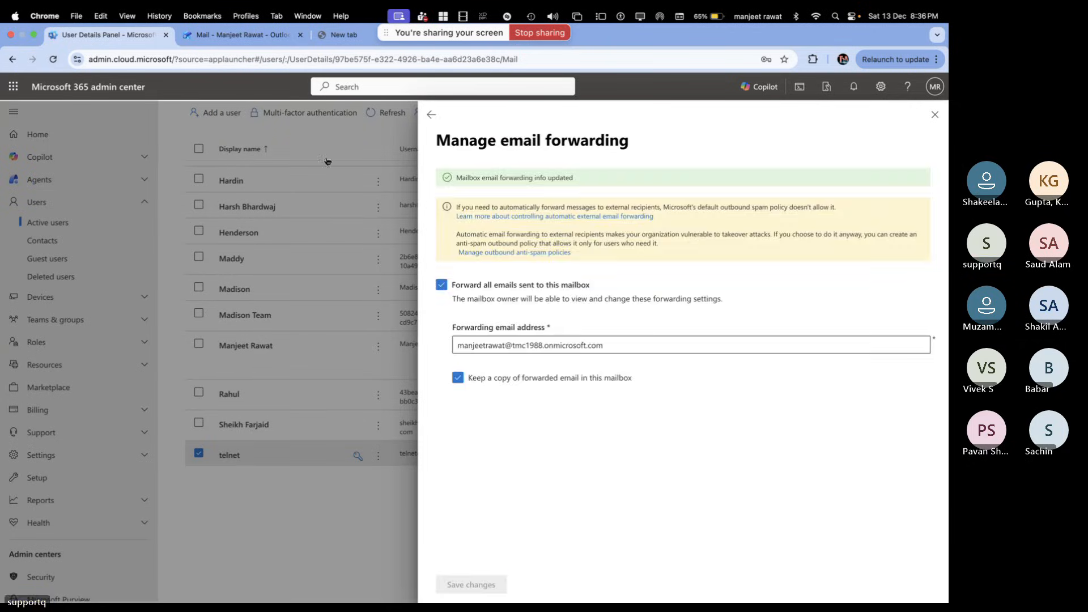
key(ctrl+Left)
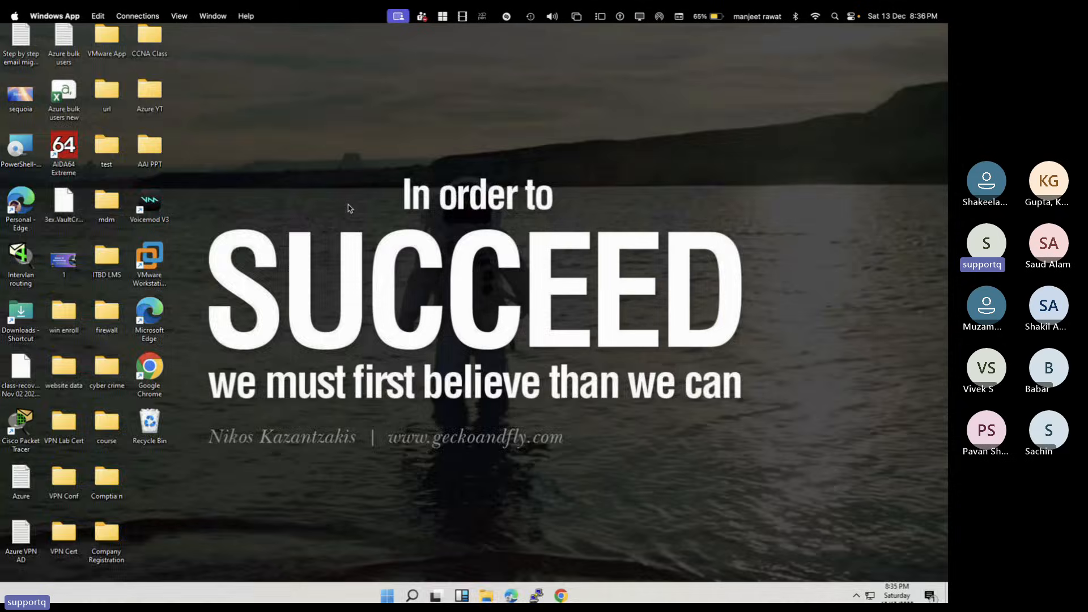
key(ctrl+Right)
Email Telnet with subject 'test forwarding' and body 'This is test email for forwarding'
click(253, 37)
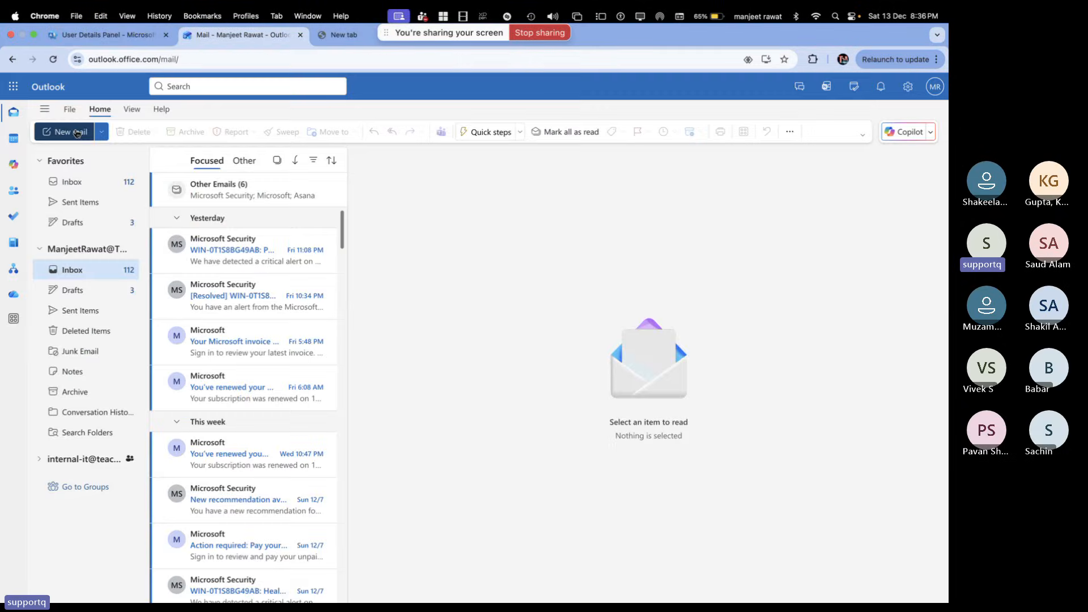
click(77, 134)
text(te)
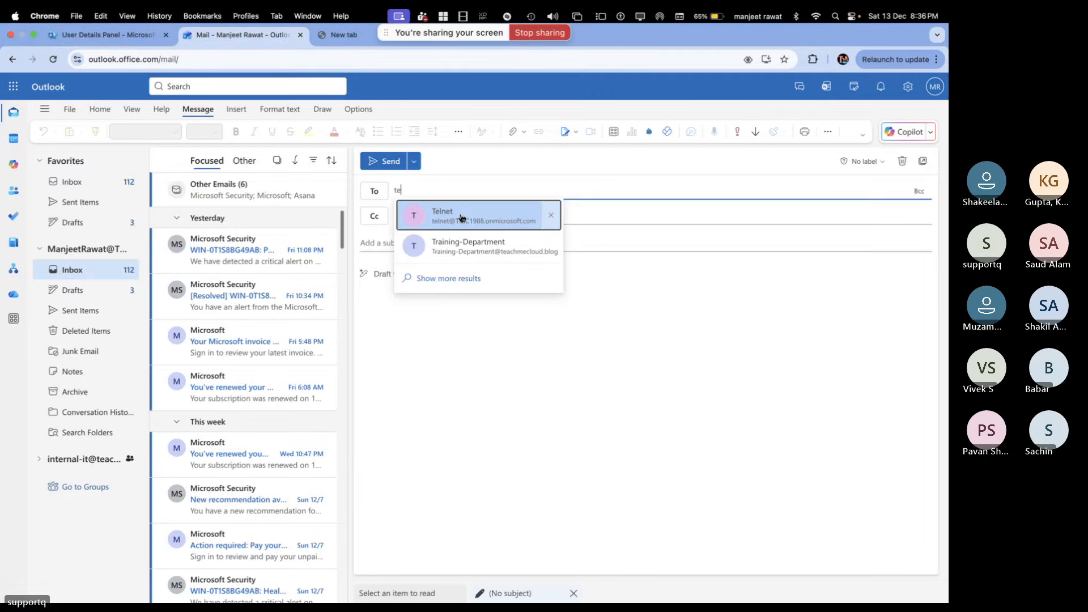
click(461, 218)
click(386, 243)
text(test)
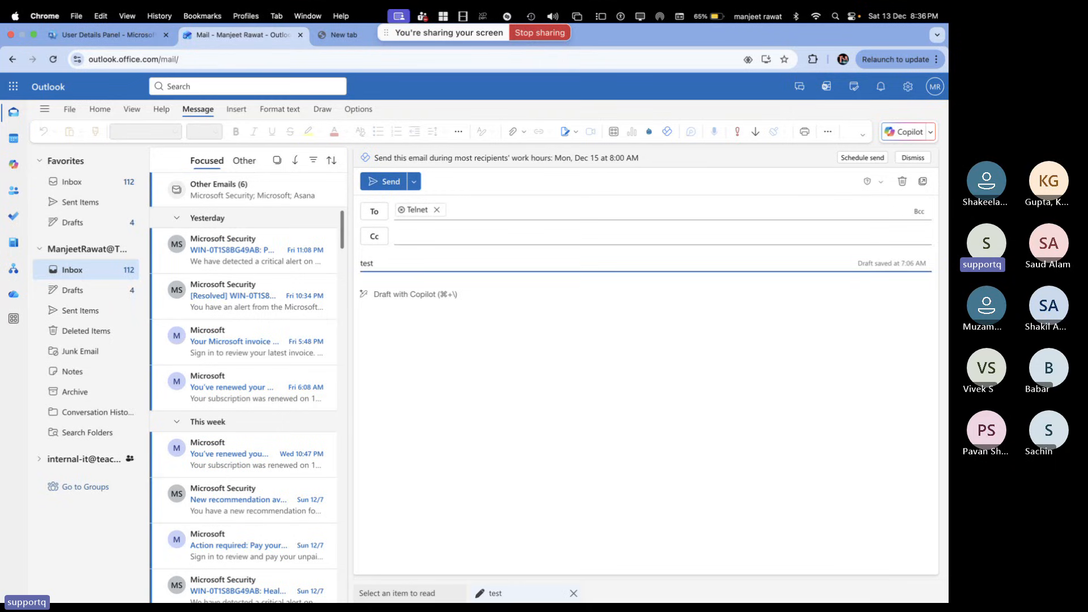
text( forwardi)
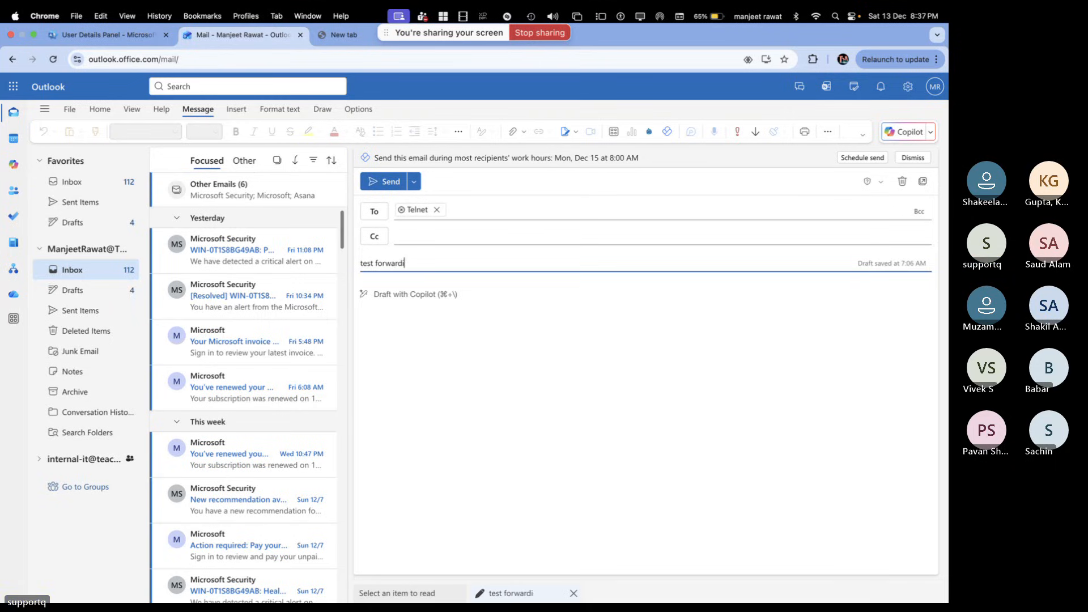
text(ng)
click(420, 301)
text(T)
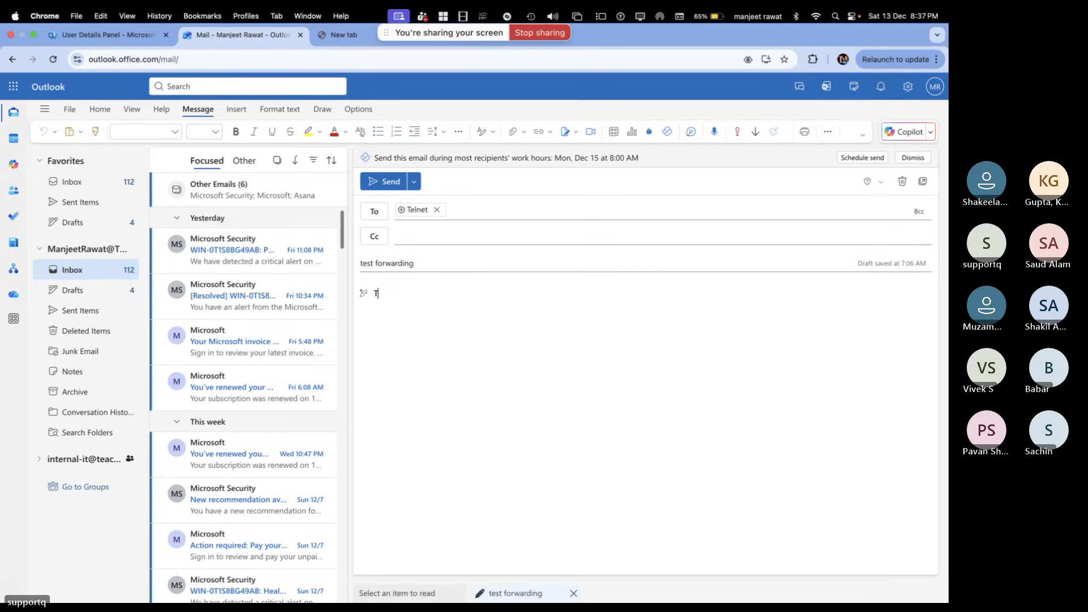
text(his is test)
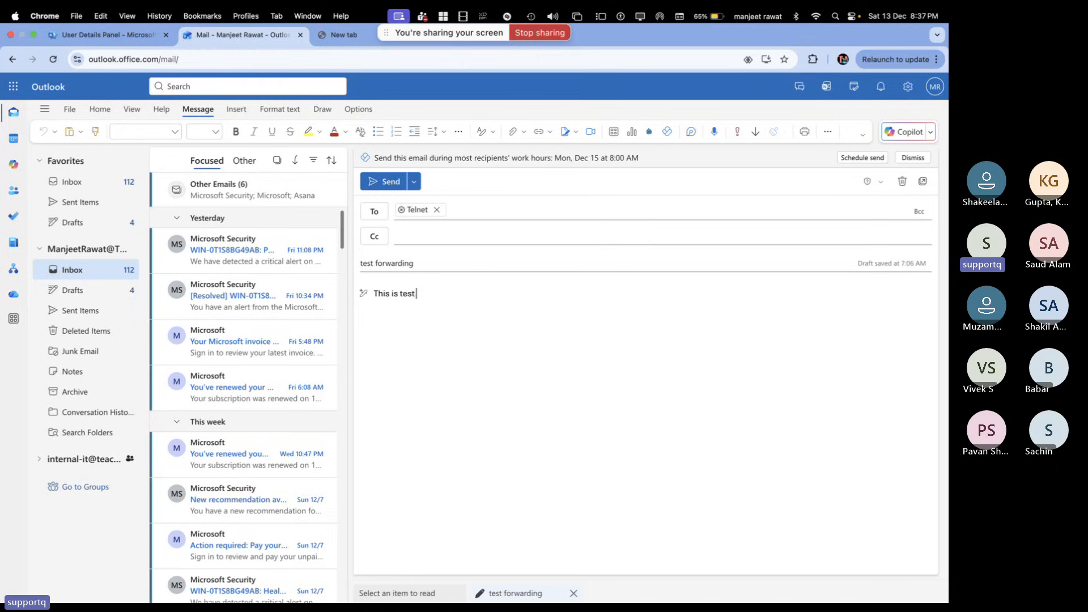
text( email for)
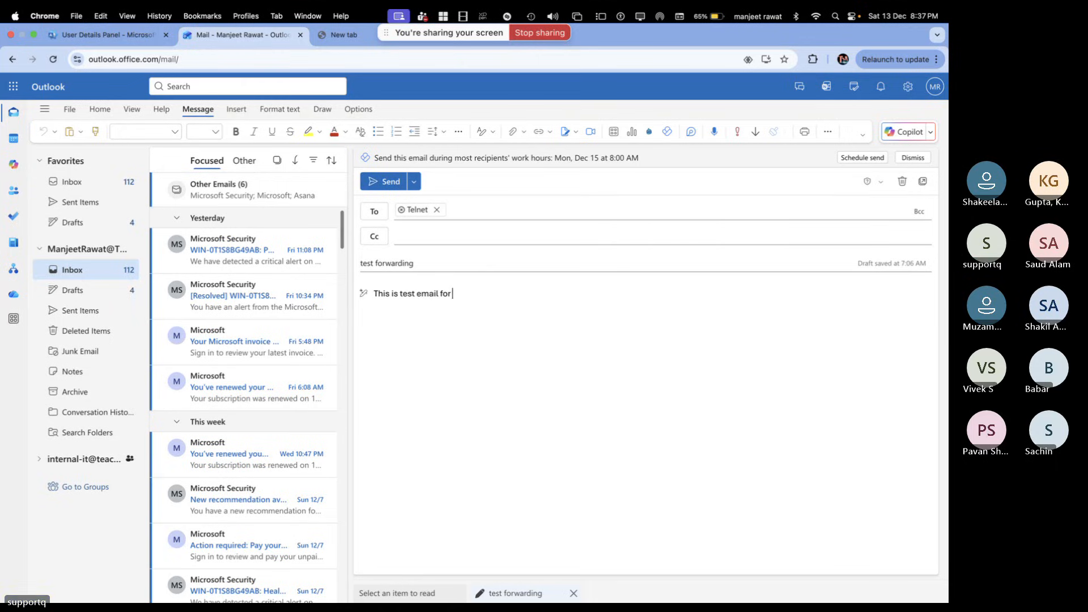
text( forwarding....)
click(390, 179)
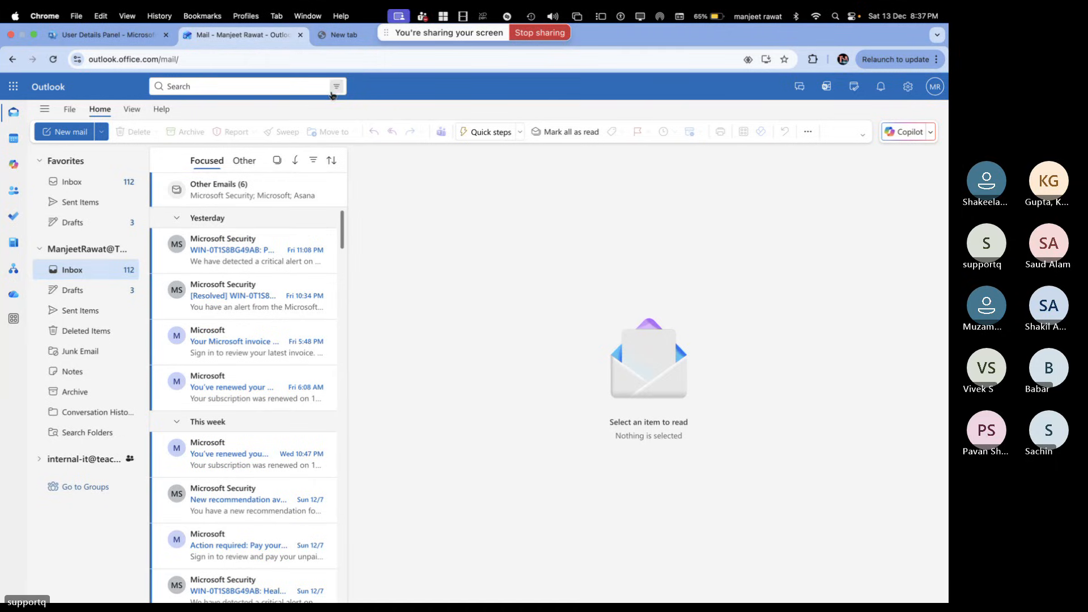
Open the new 'test forwarding' email in telnet's mailbox, then return to the admin inbox
key(ctrl+Right)
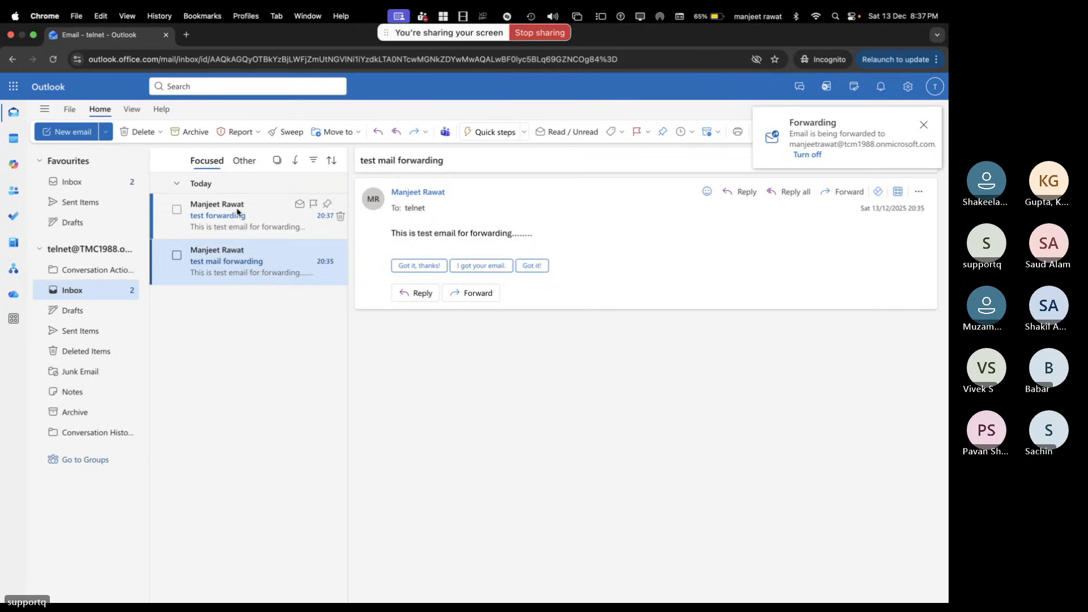
click(236, 212)
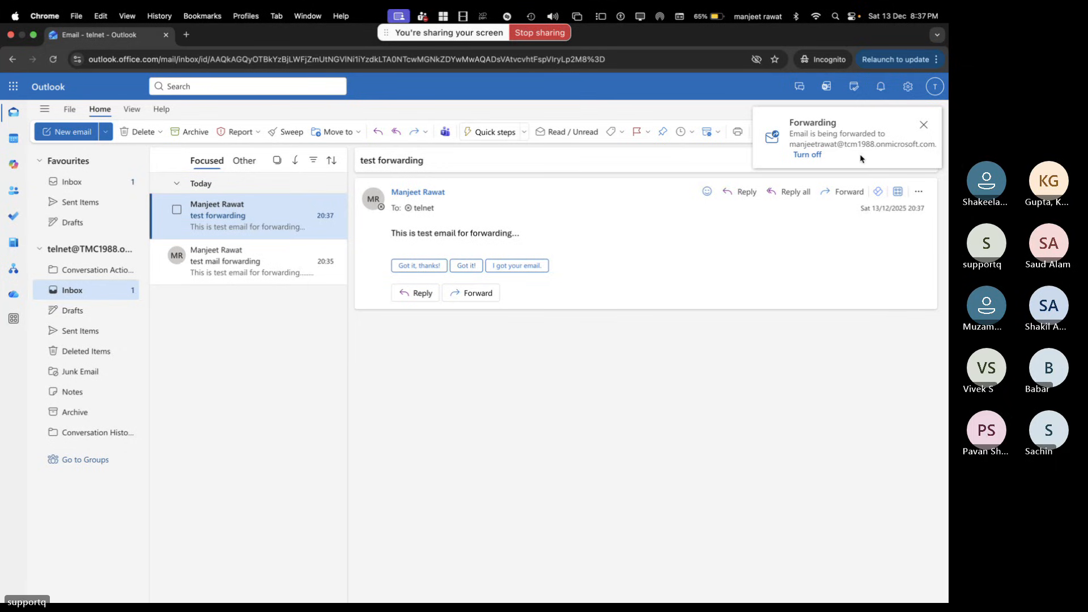
key(ctrl+Left)
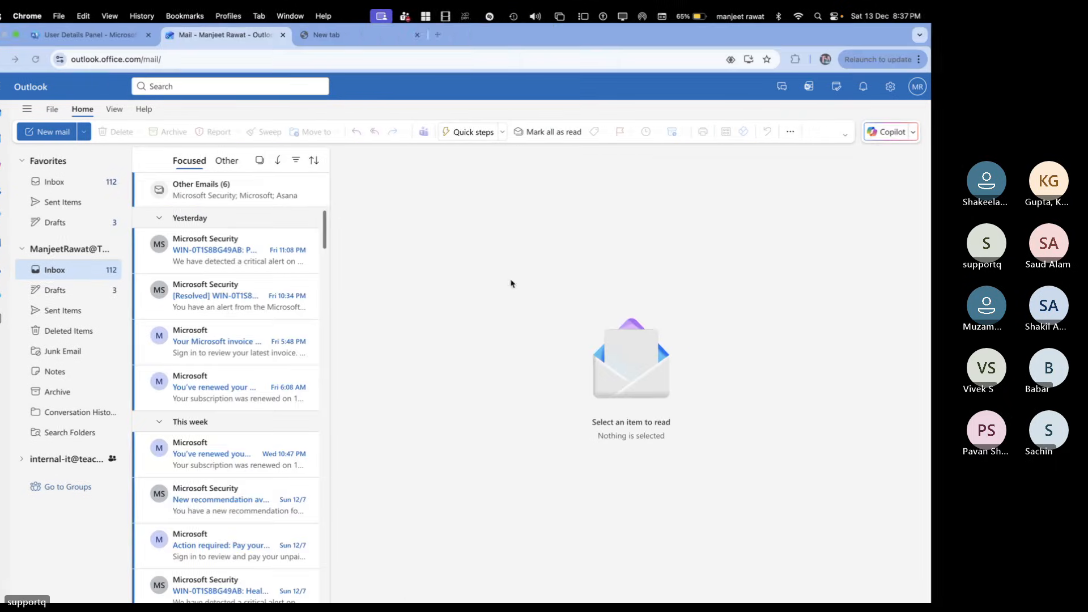
Recheck telnet's forwarding settings via Active users, then open the 550 5.7.520 undeliverable notice
click(118, 37)
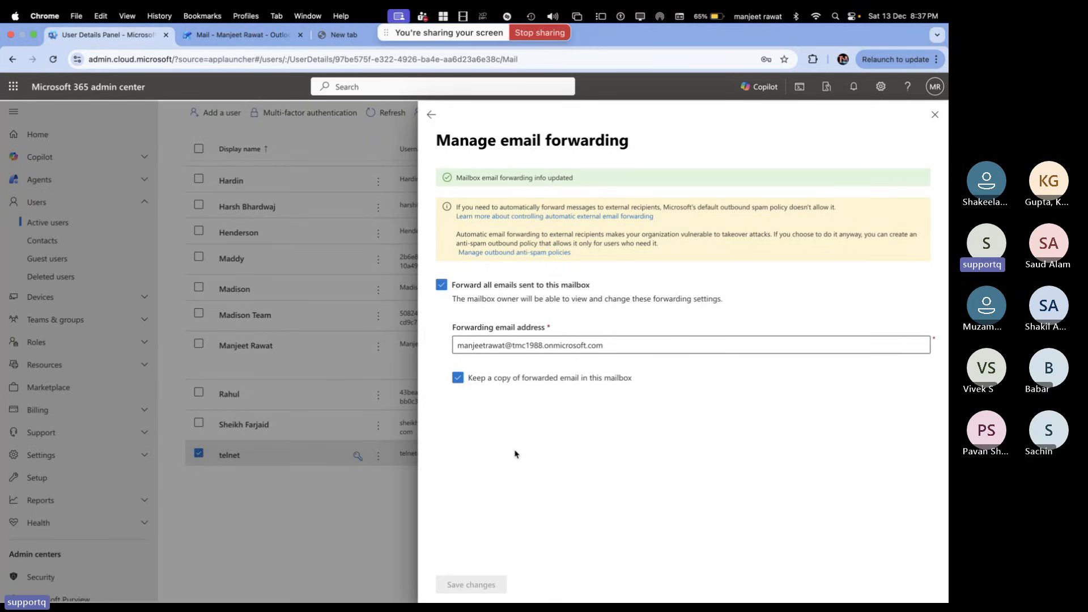
click(934, 114)
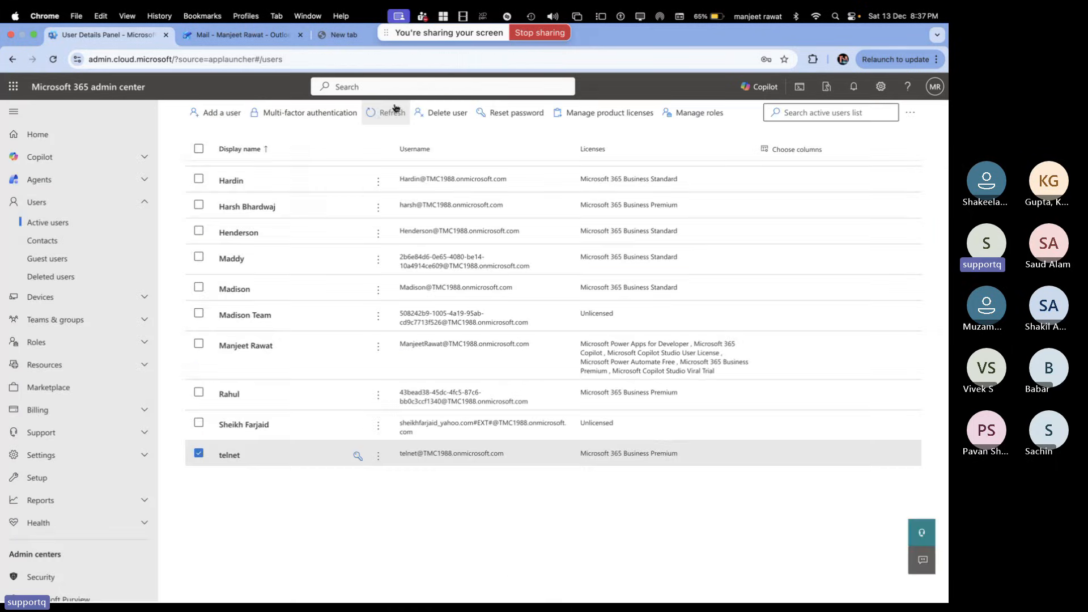
right_click(368, 115)
click(225, 479)
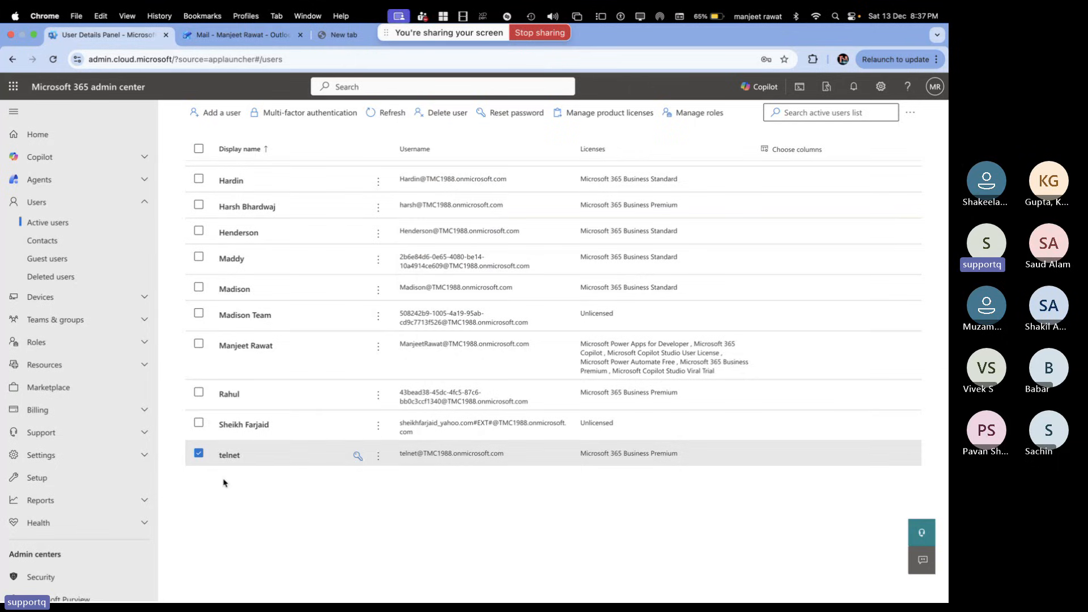
click(232, 454)
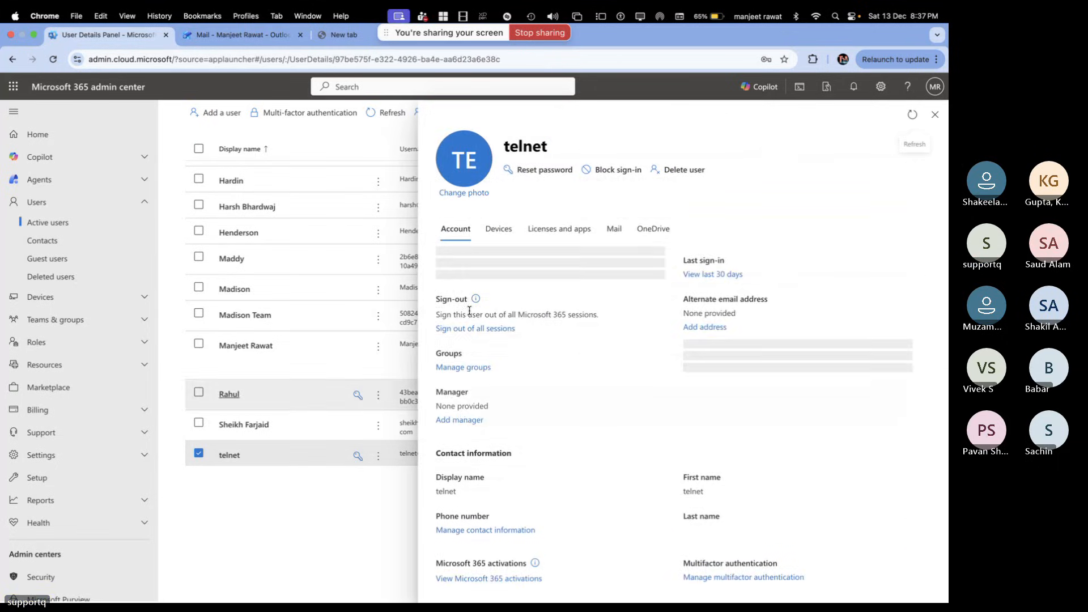
click(614, 228)
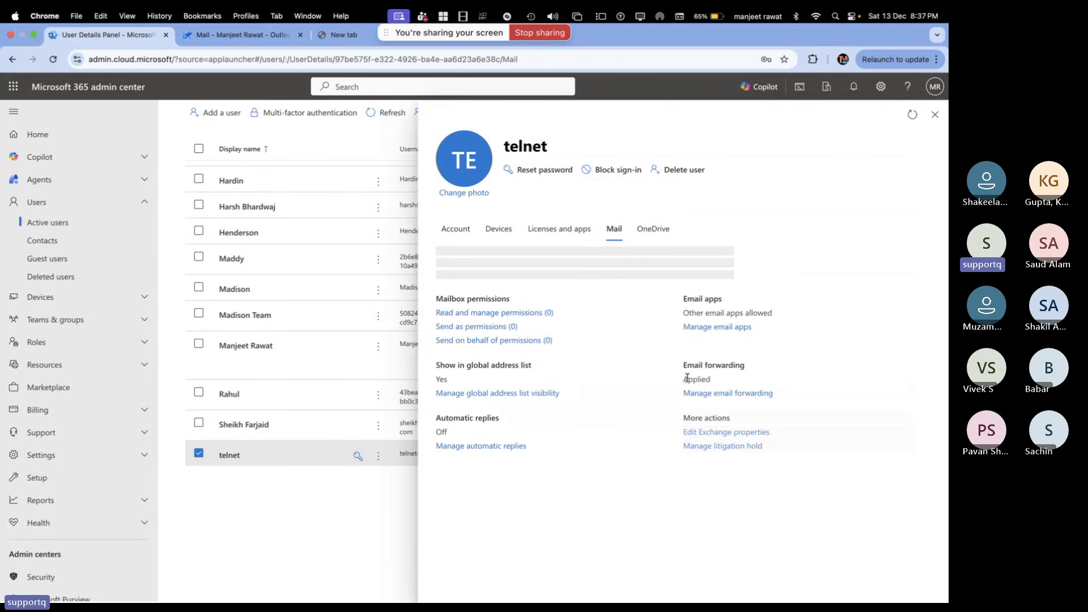
click(713, 436)
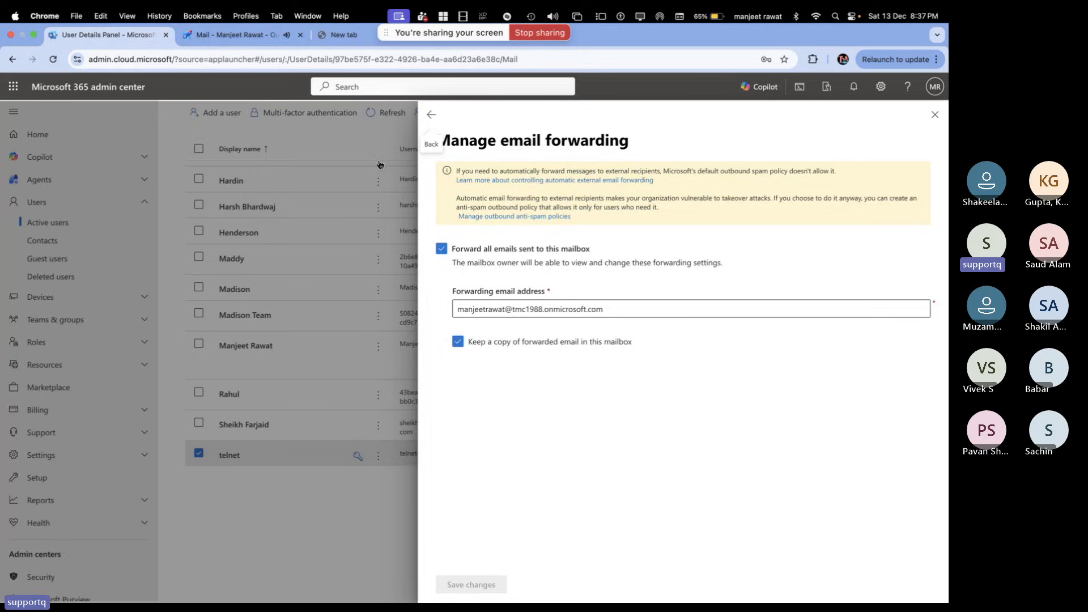
click(251, 35)
click(234, 247)
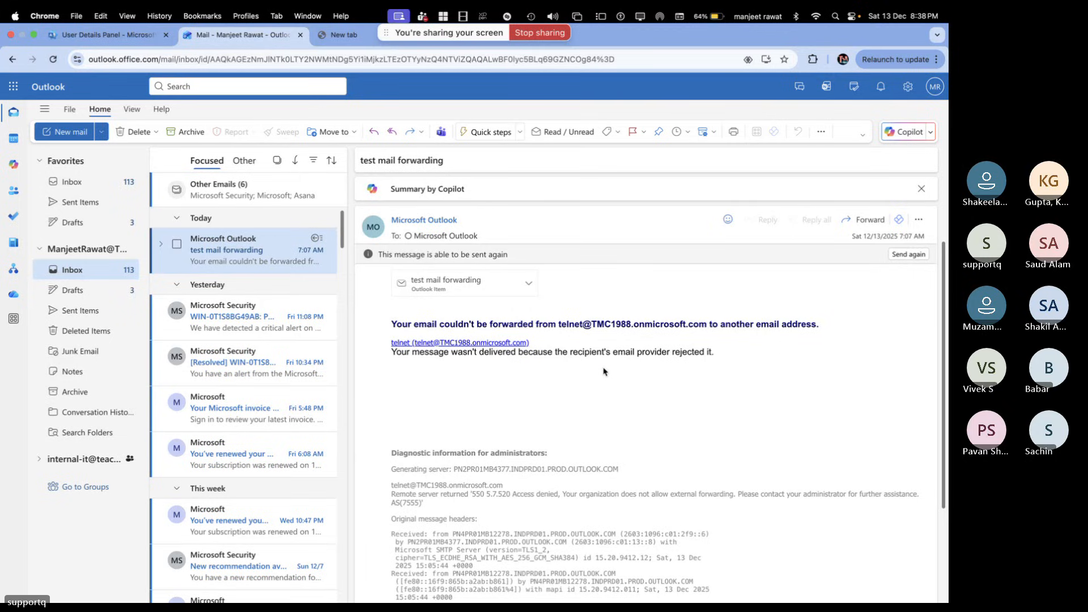
scroll(603, 371, down, 5)
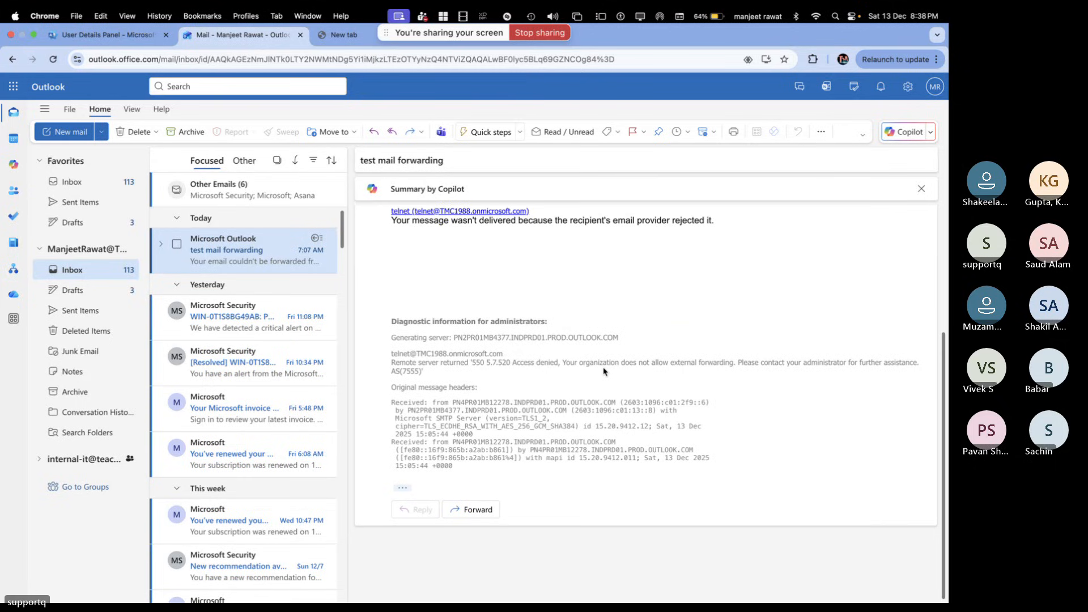
scroll(604, 371, up, 4)
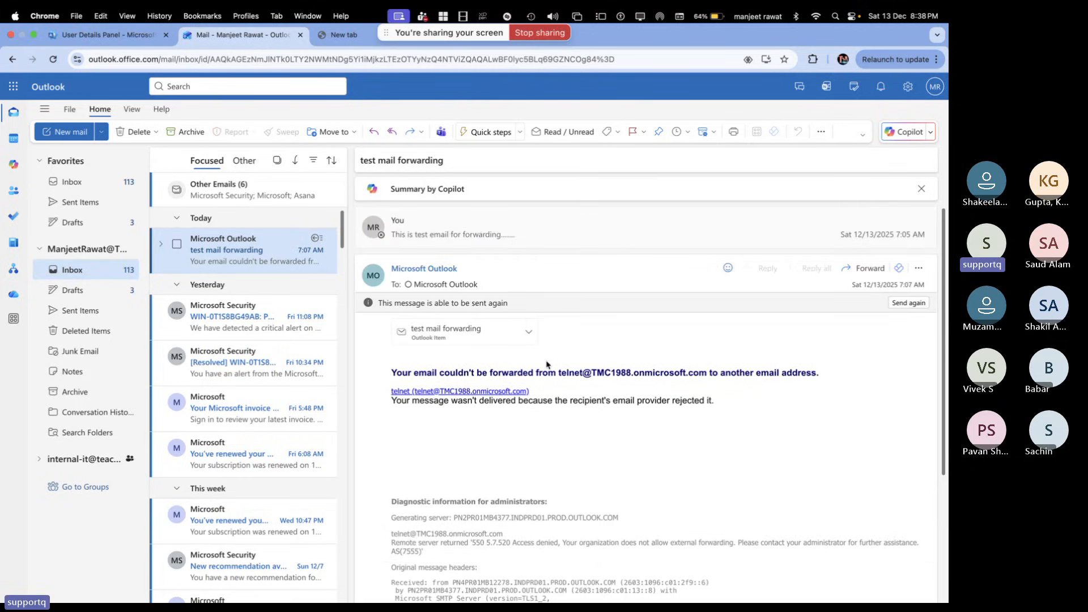
scroll(596, 391, down, 2)
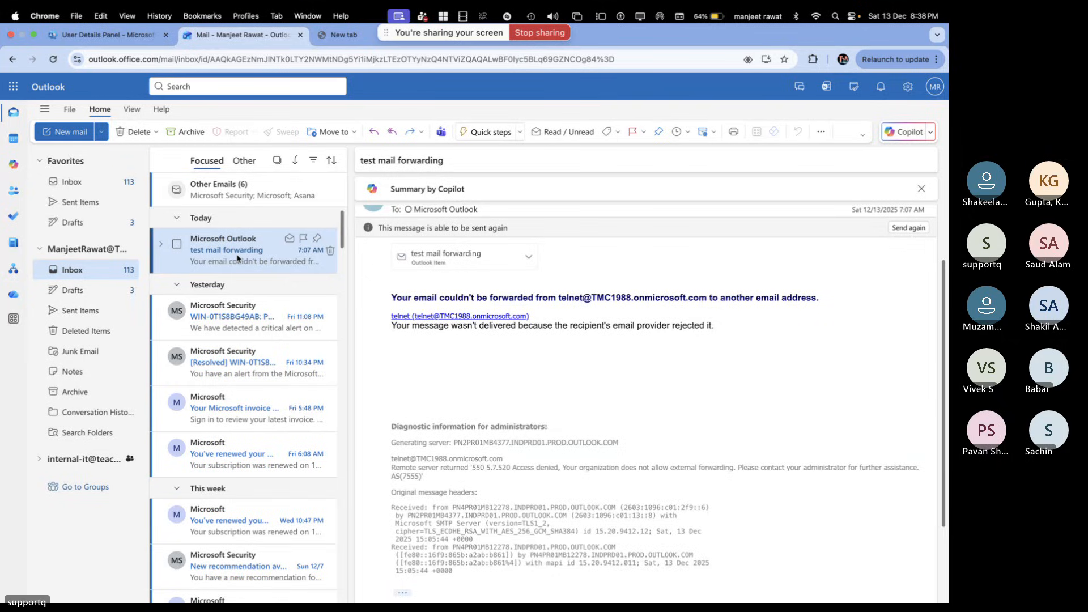
key(ctrl+Right)
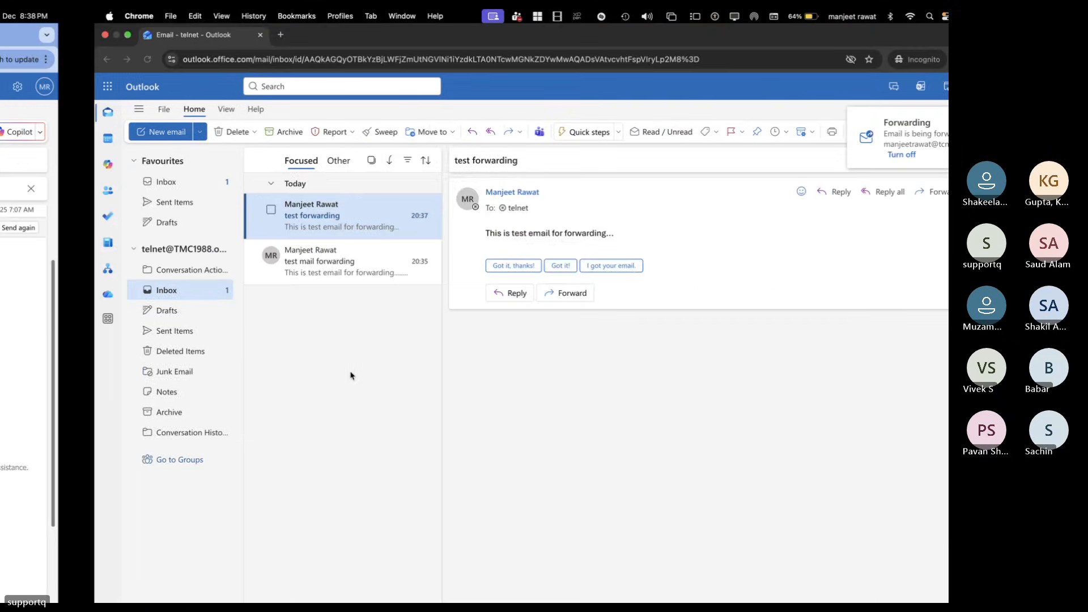
key(ctrl+Left)
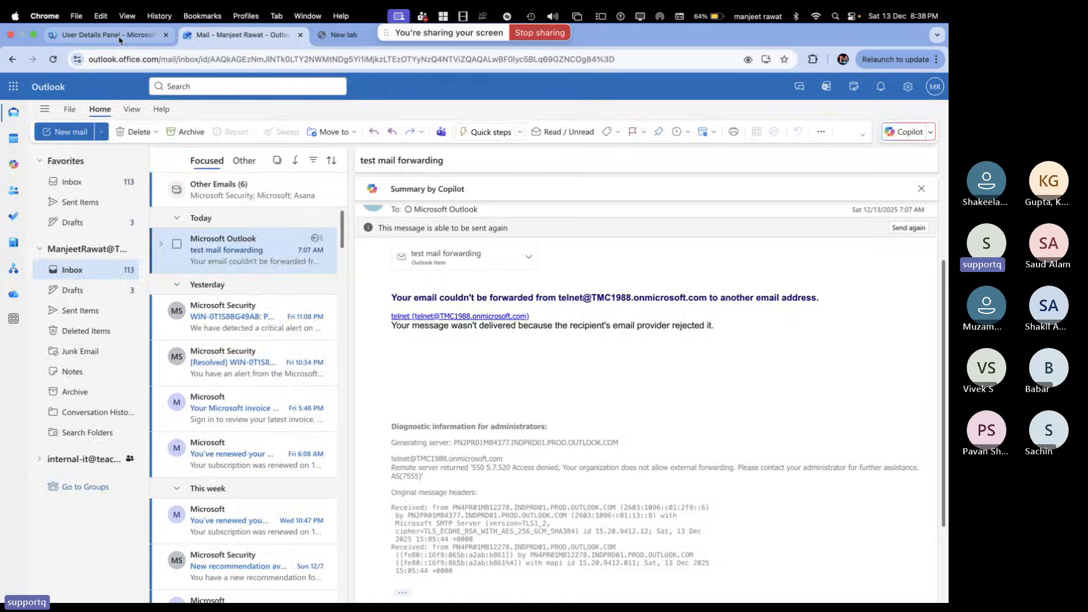
Close telnet's forwarding settings and refresh the Active users list
click(108, 35)
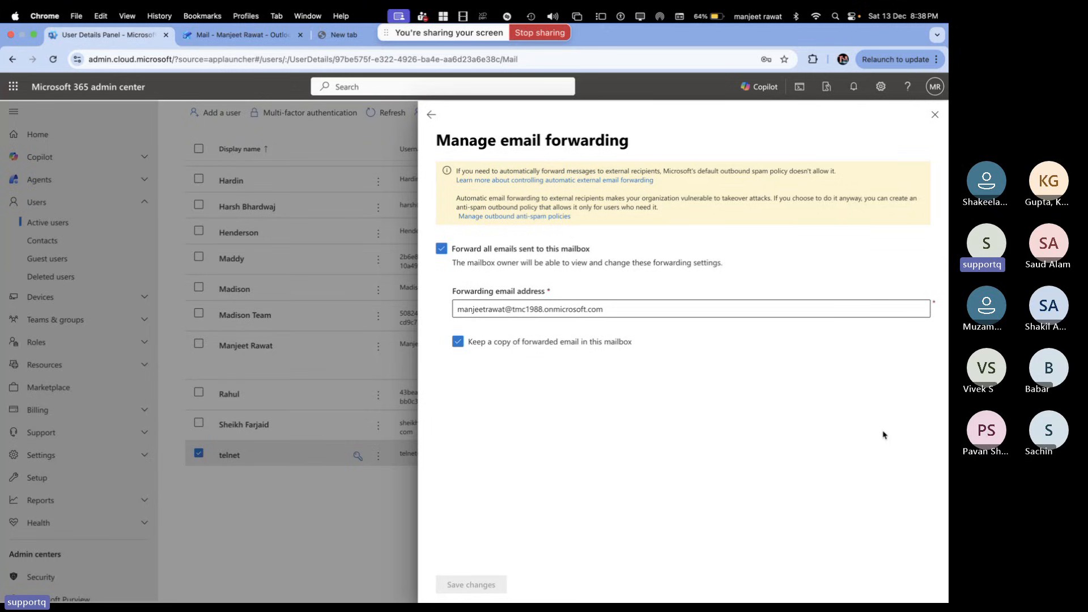
click(935, 115)
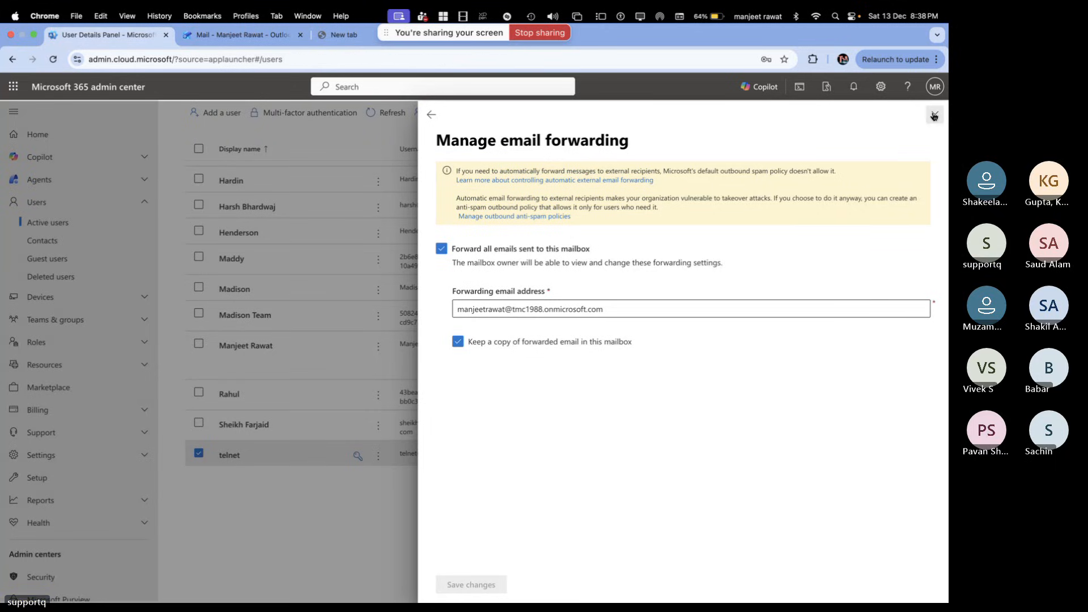
scroll(284, 374, up, 3)
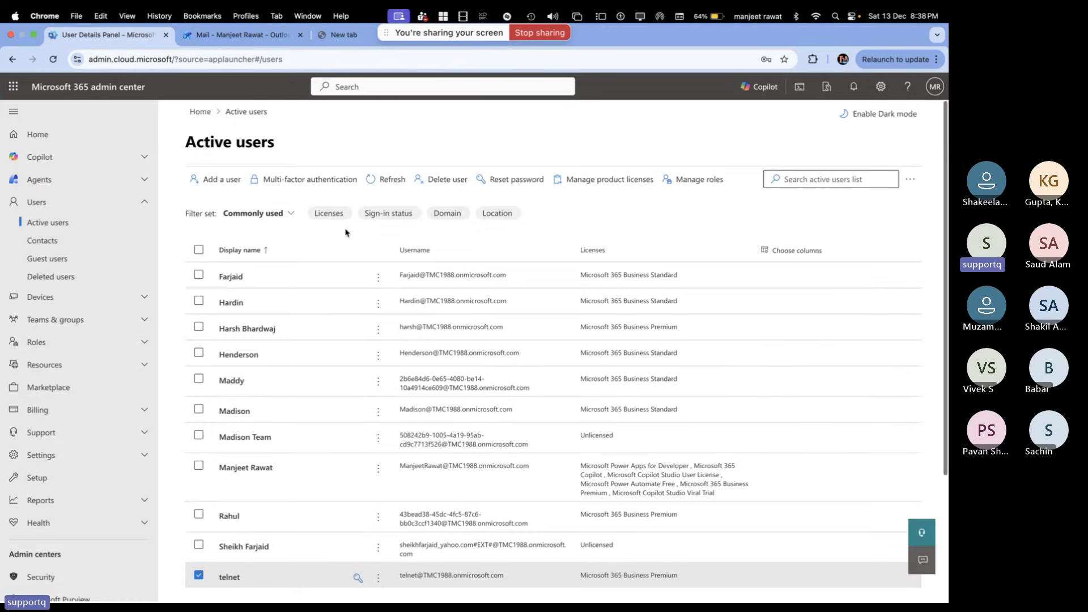
click(385, 180)
Start a new user with first name and username 'azure' and a password
click(218, 180)
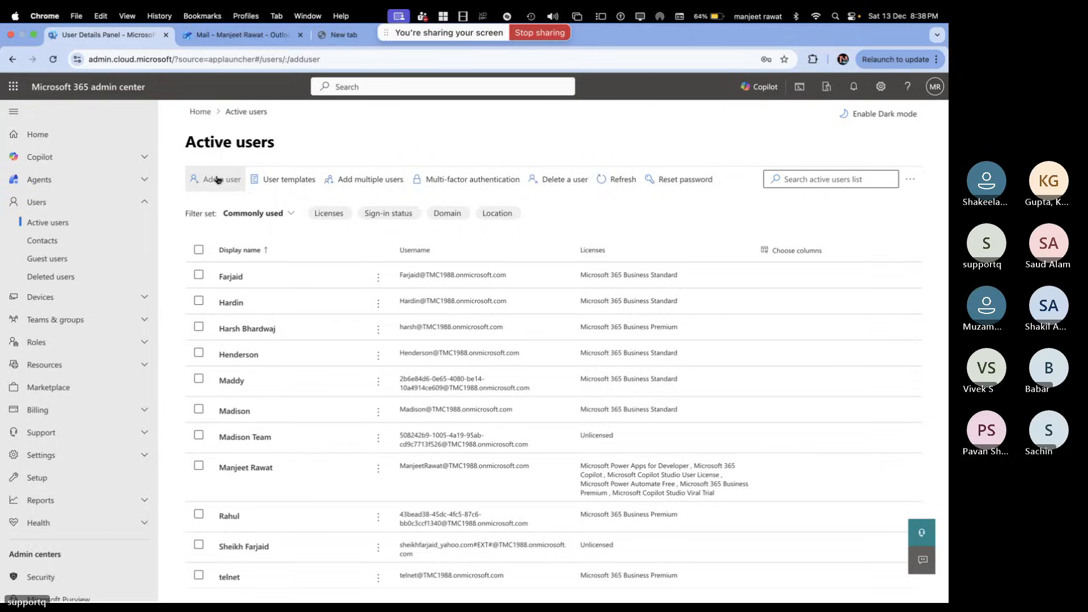
text(azure)
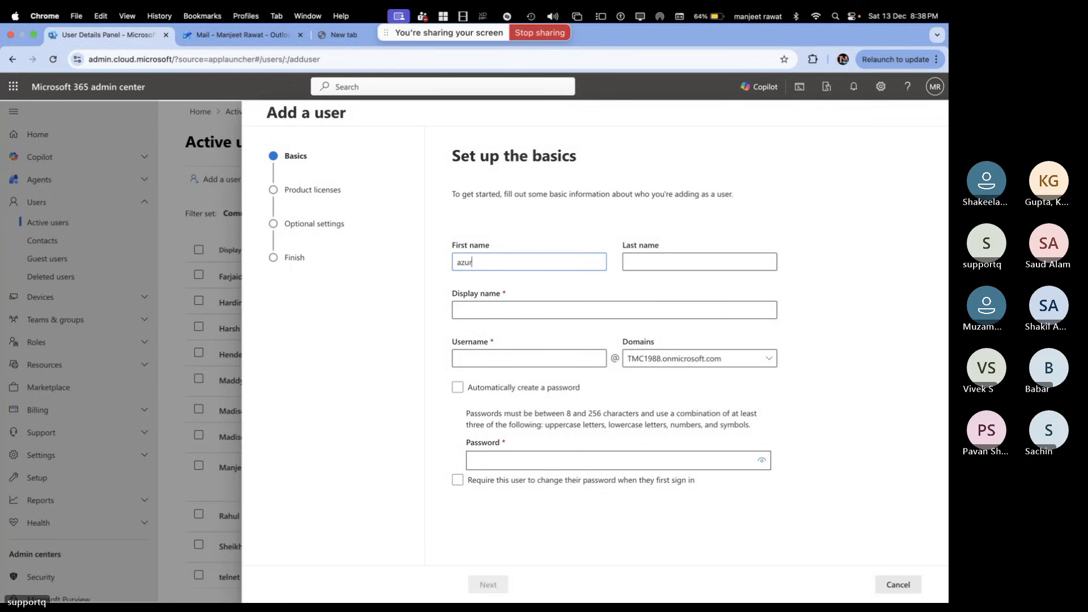
click(482, 308)
click(497, 359)
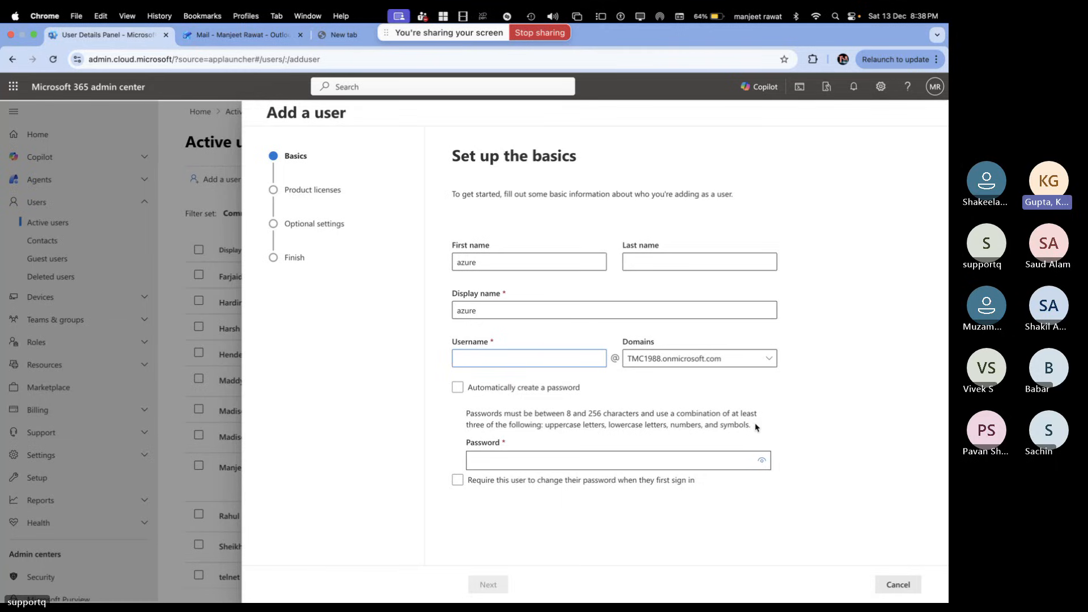
text(azure)
click(532, 454)
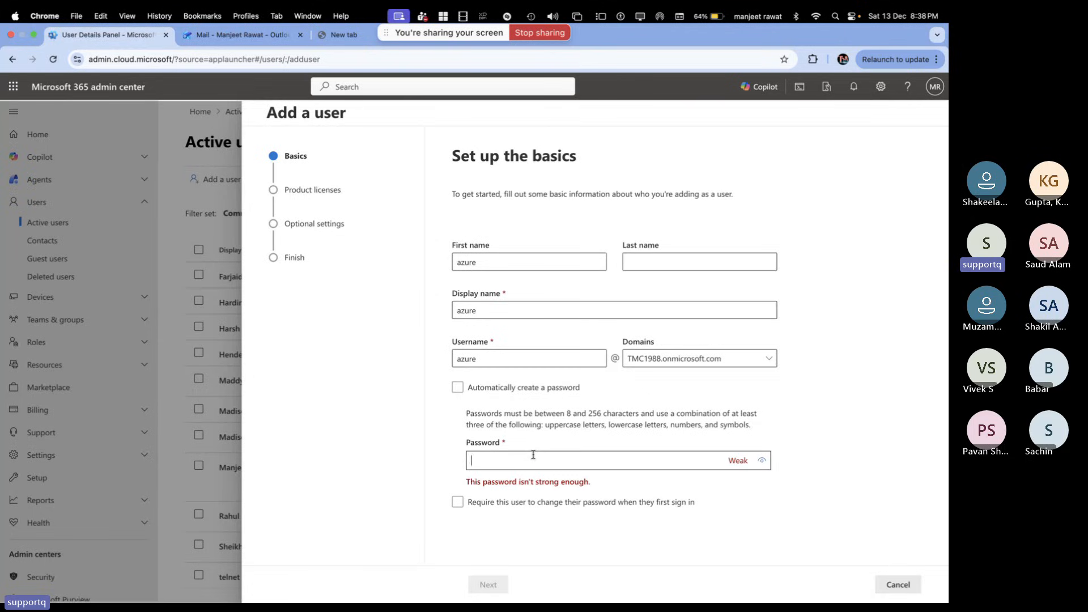
text(••••)
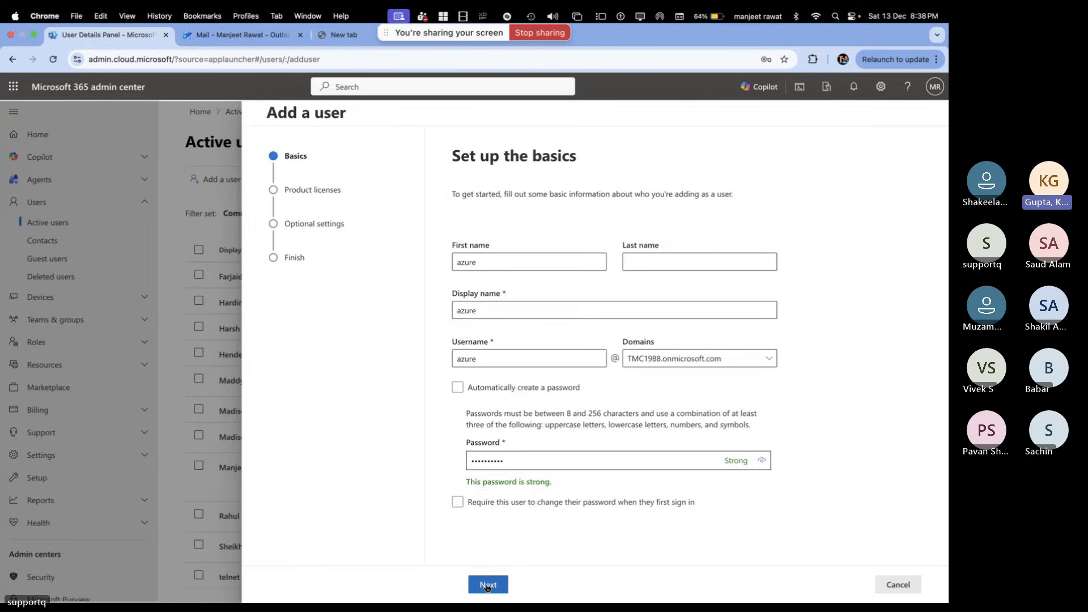
Assign a Microsoft 365 Business Premium licence and finish creating the user
click(486, 587)
click(473, 342)
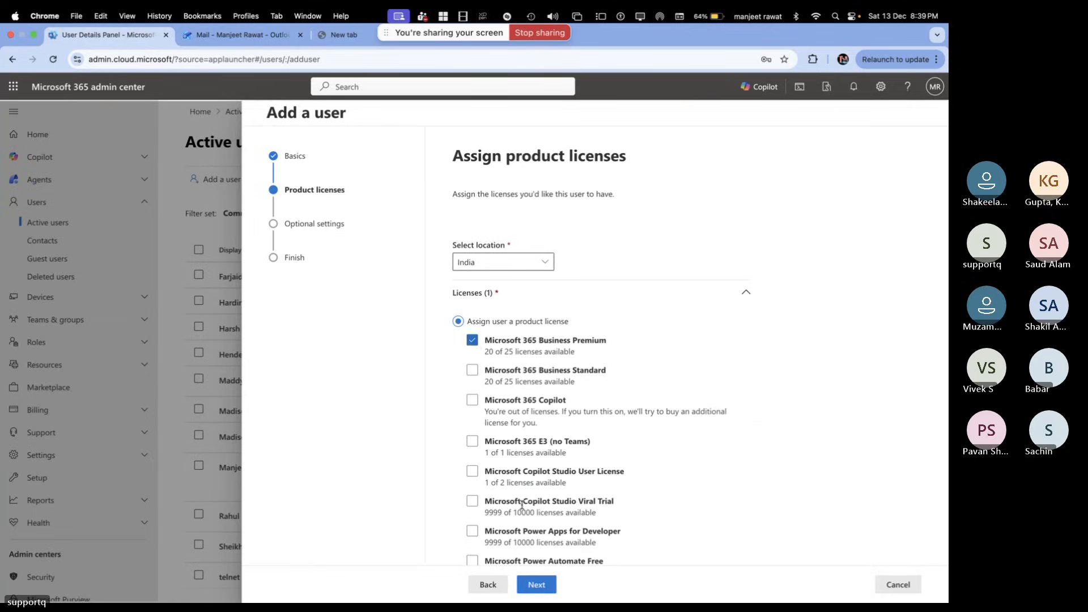
click(536, 584)
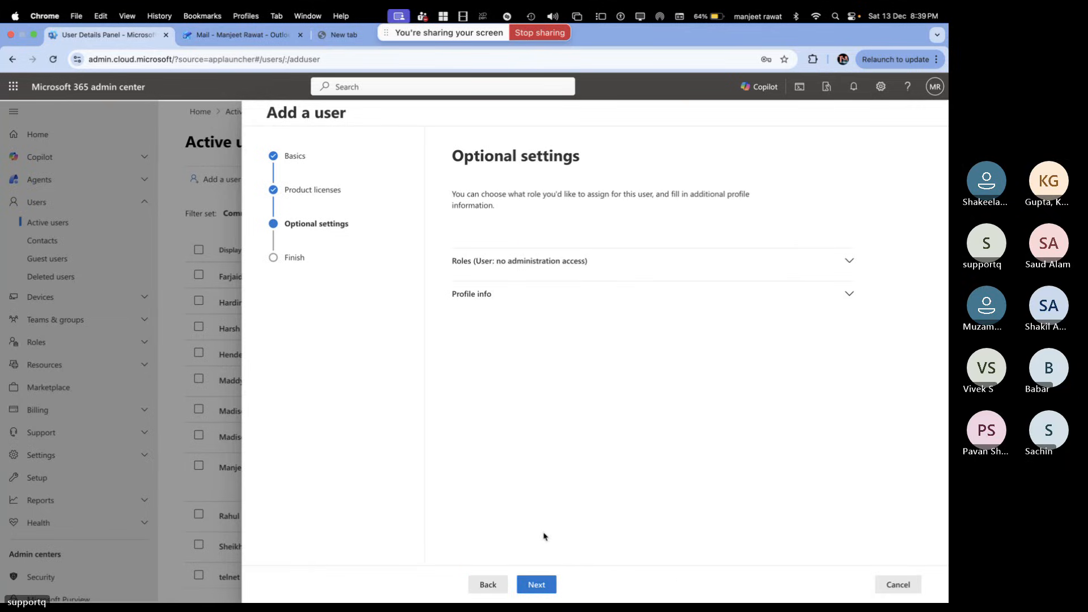
click(536, 584)
click(552, 584)
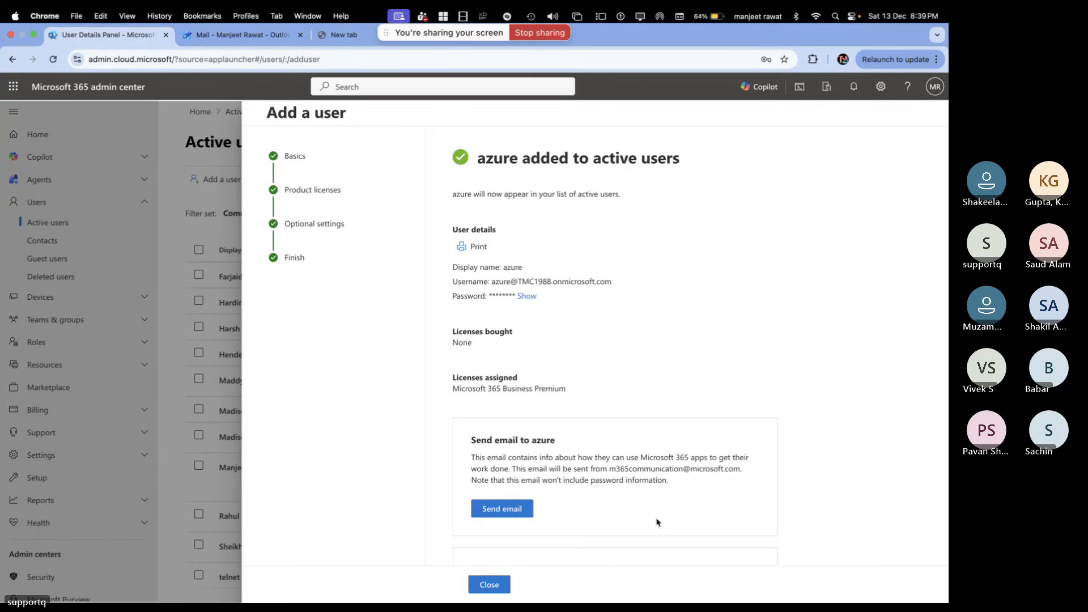
click(489, 584)
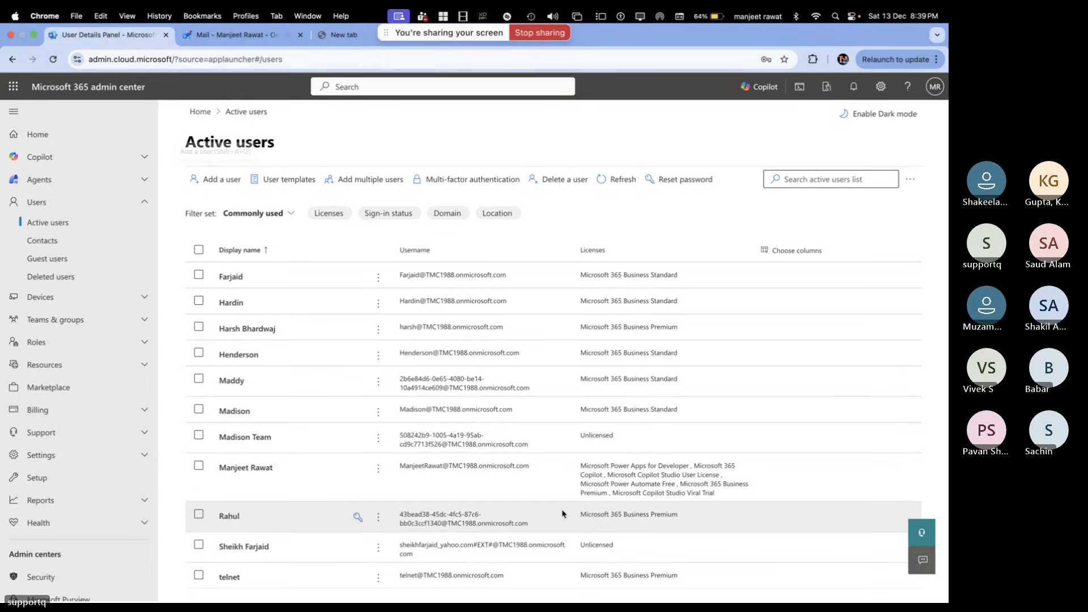
Check the test forwarding message in Outlook, then launch Chrome with the Azurelive profile
click(239, 36)
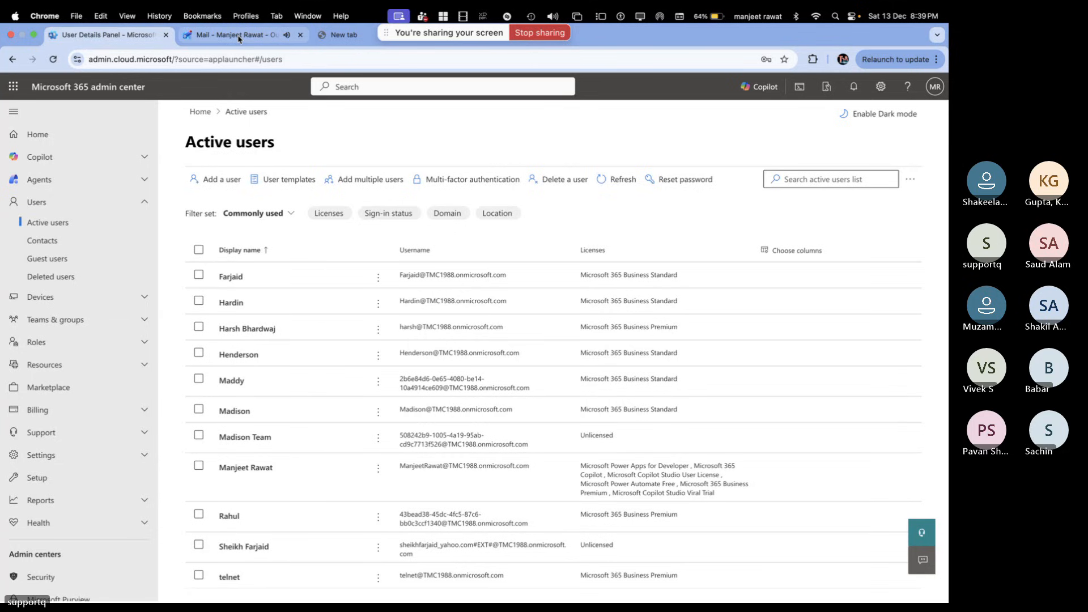
key(Up)
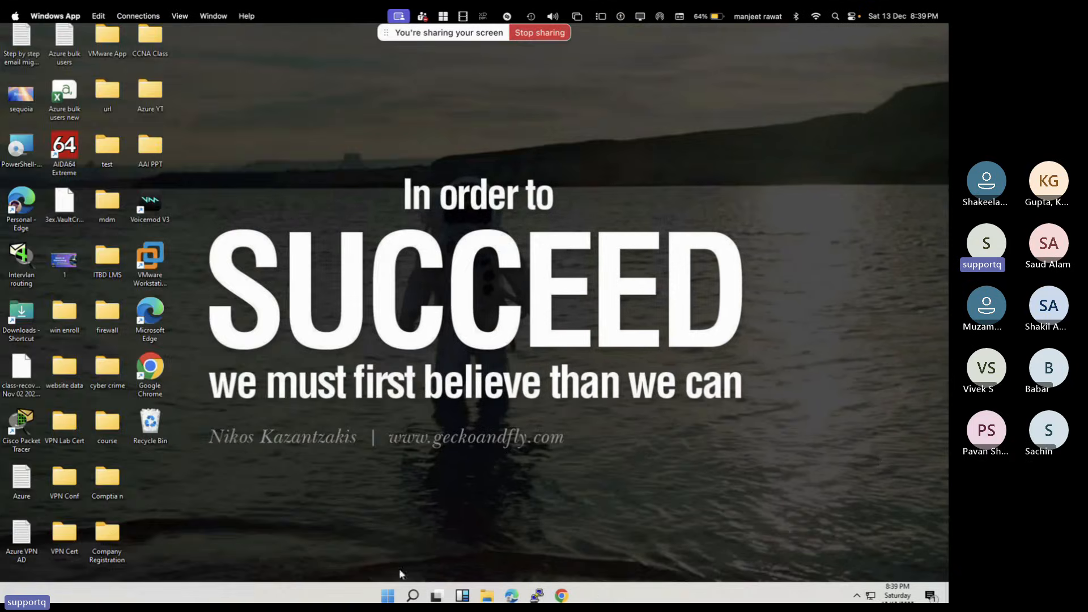
click(562, 595)
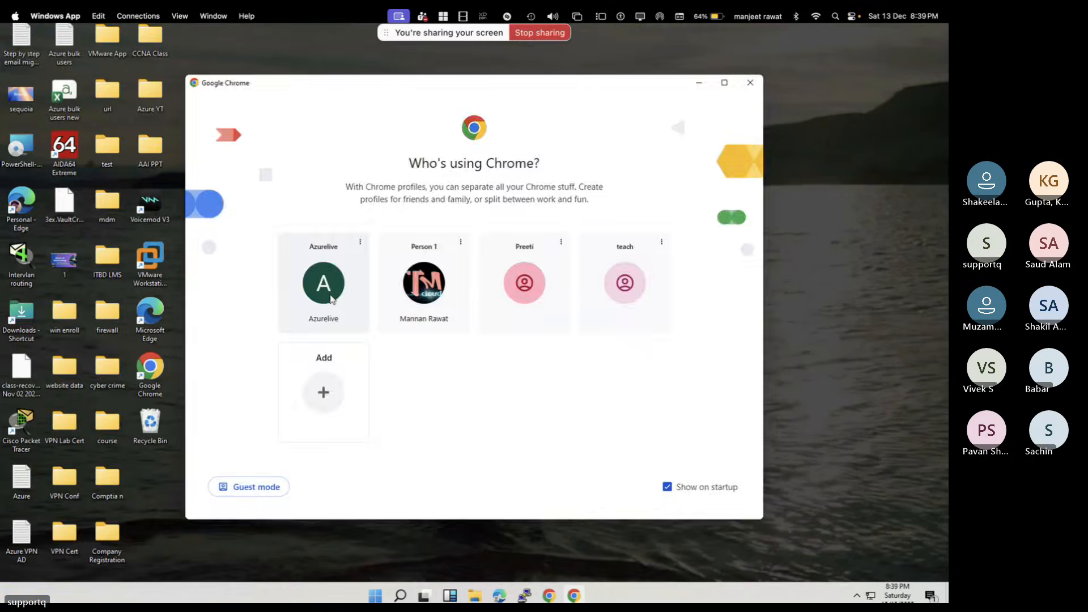
click(318, 272)
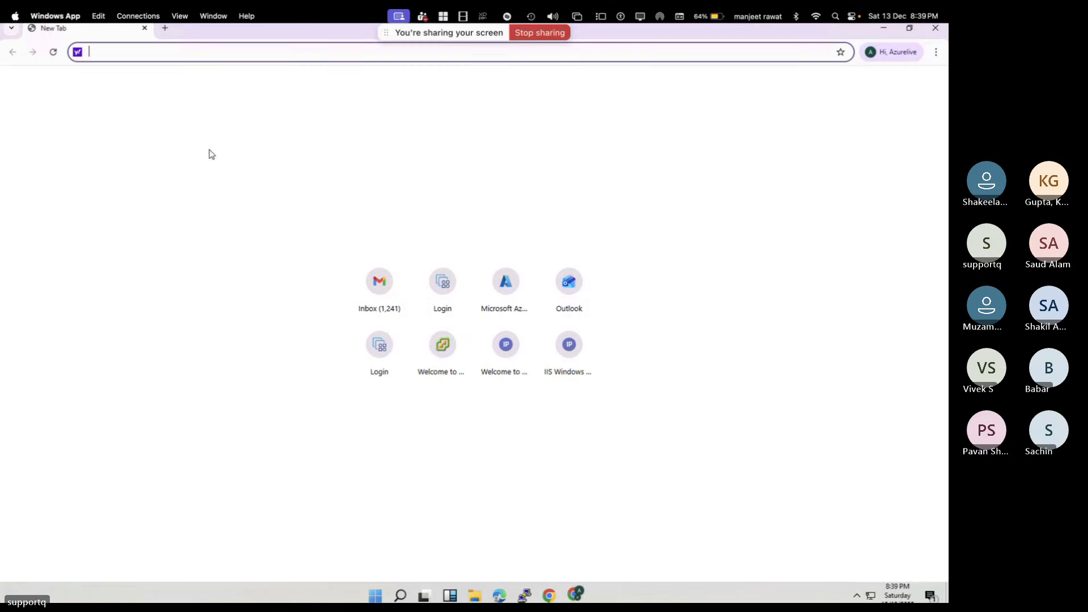
Open a new Incognito window and go to outlook.com
click(936, 52)
click(789, 139)
text(o)
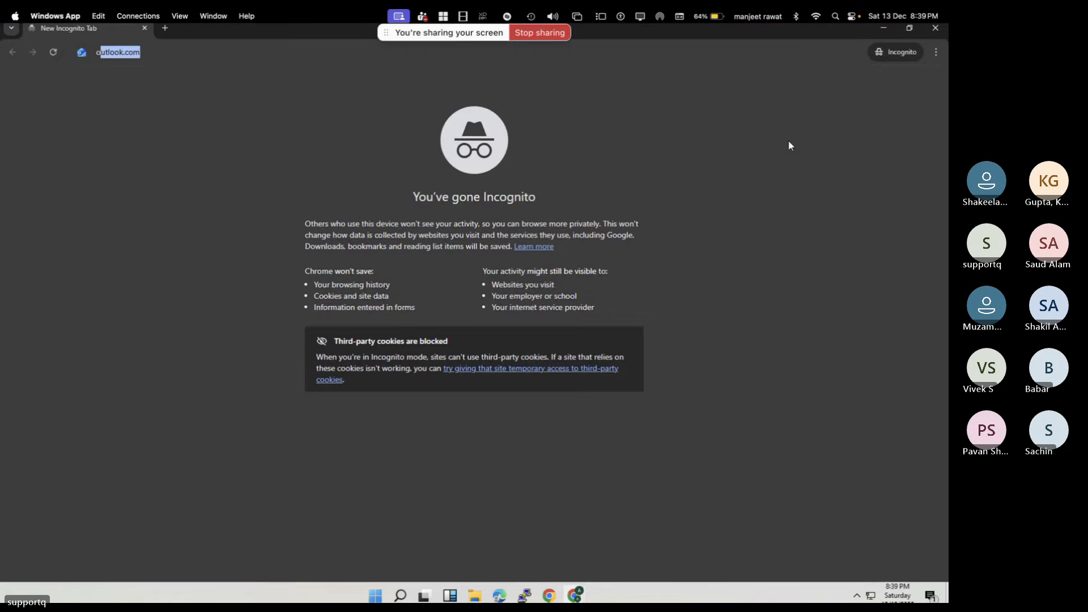
key(Return)
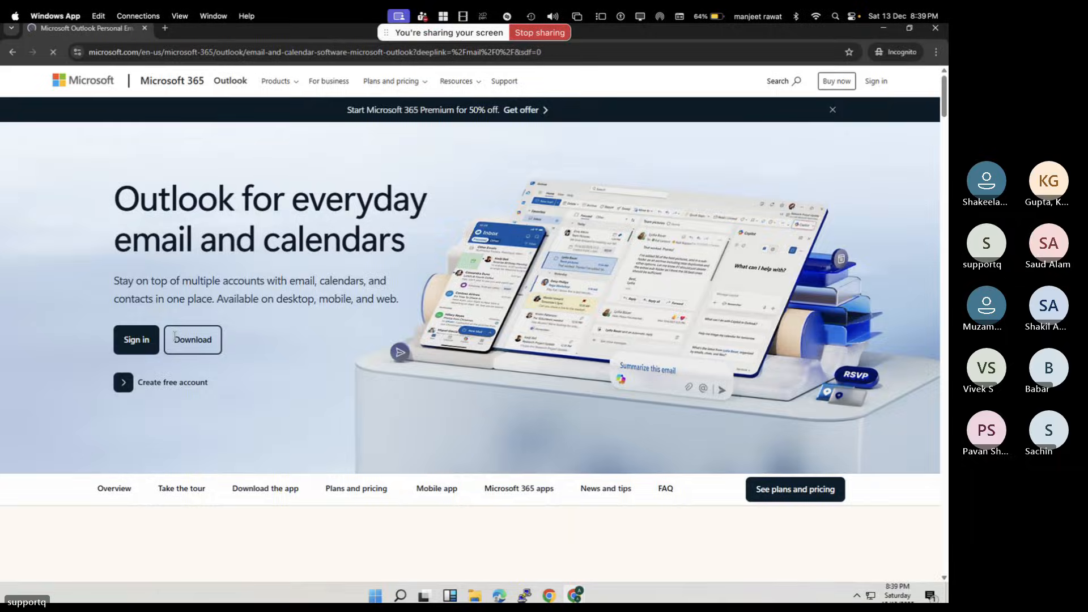
Start signing in to Outlook and enter the new azure user's email address
click(147, 341)
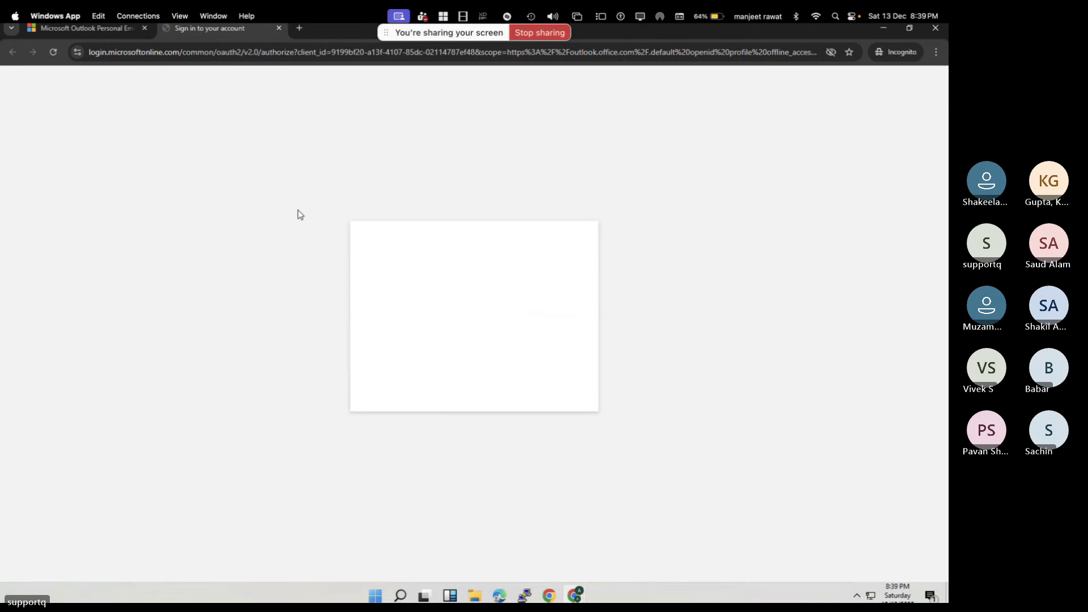
click(444, 284)
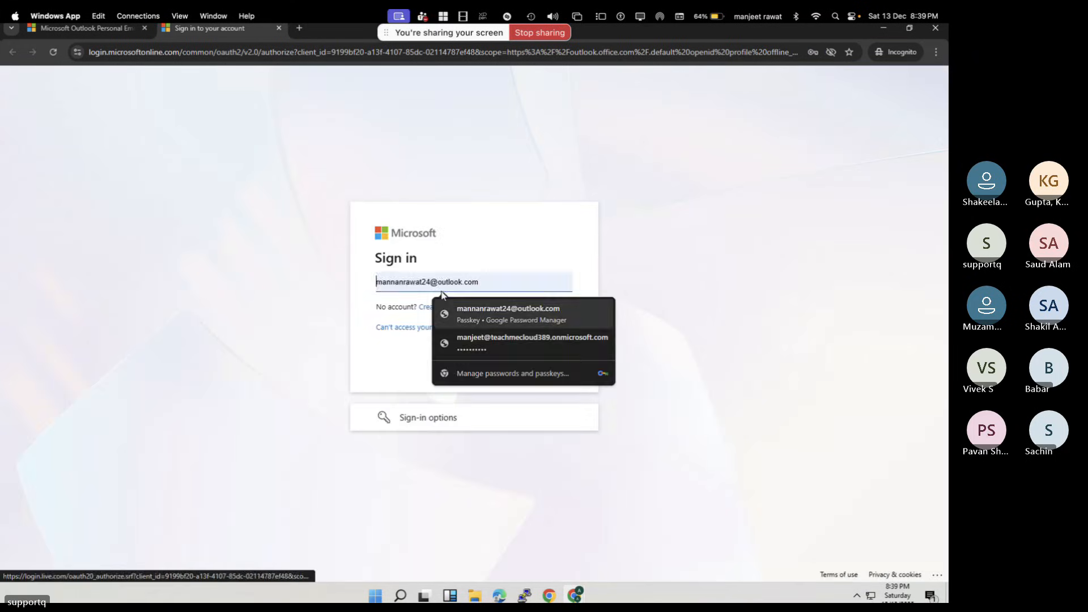
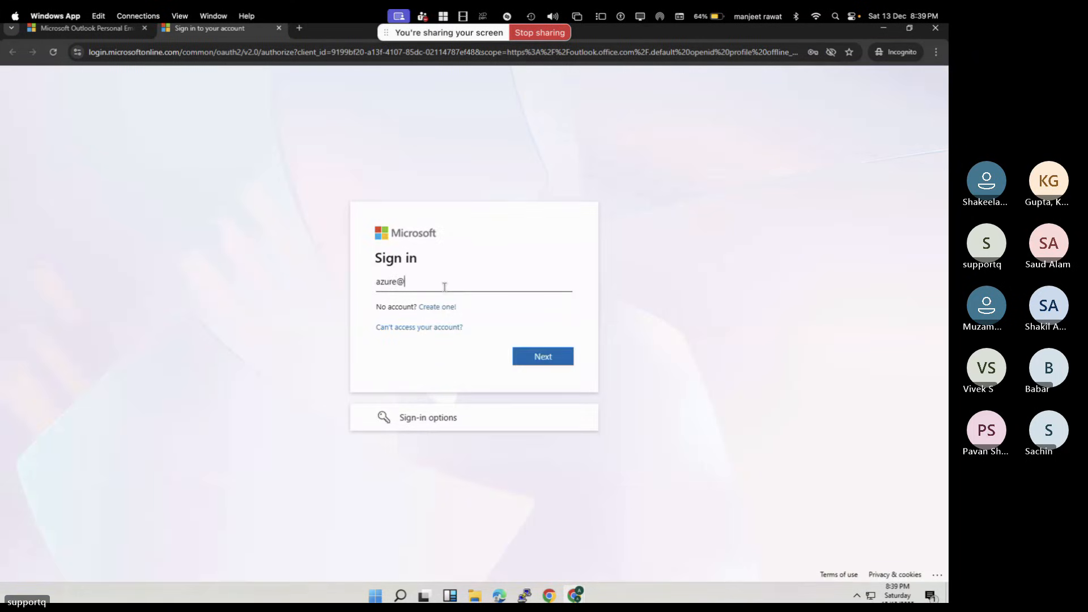
click(546, 363)
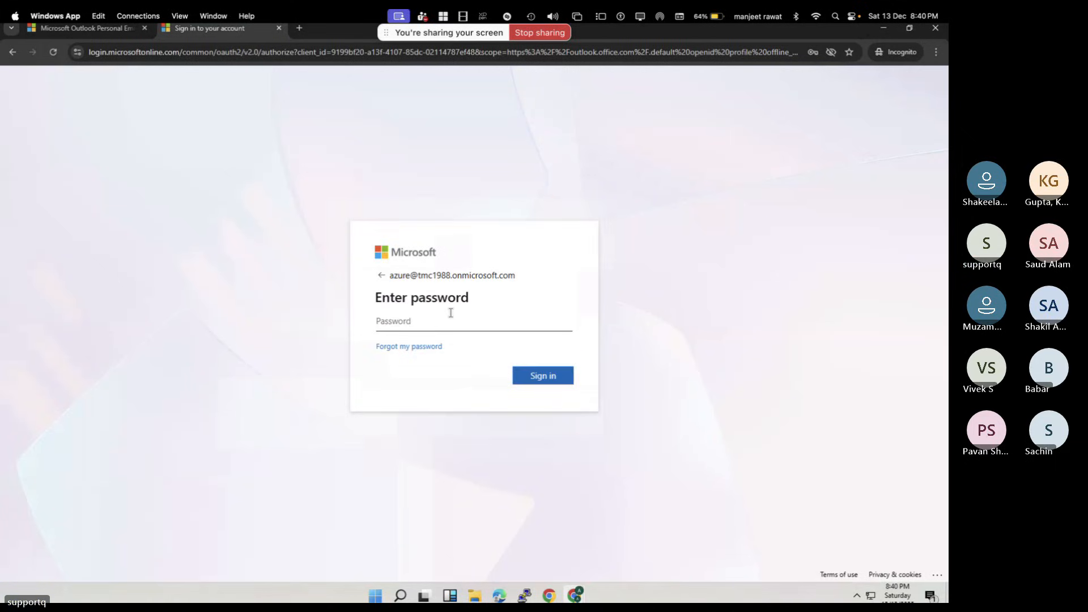
Enter the account password, retyping it after the first attempt errors
text(•••••••)
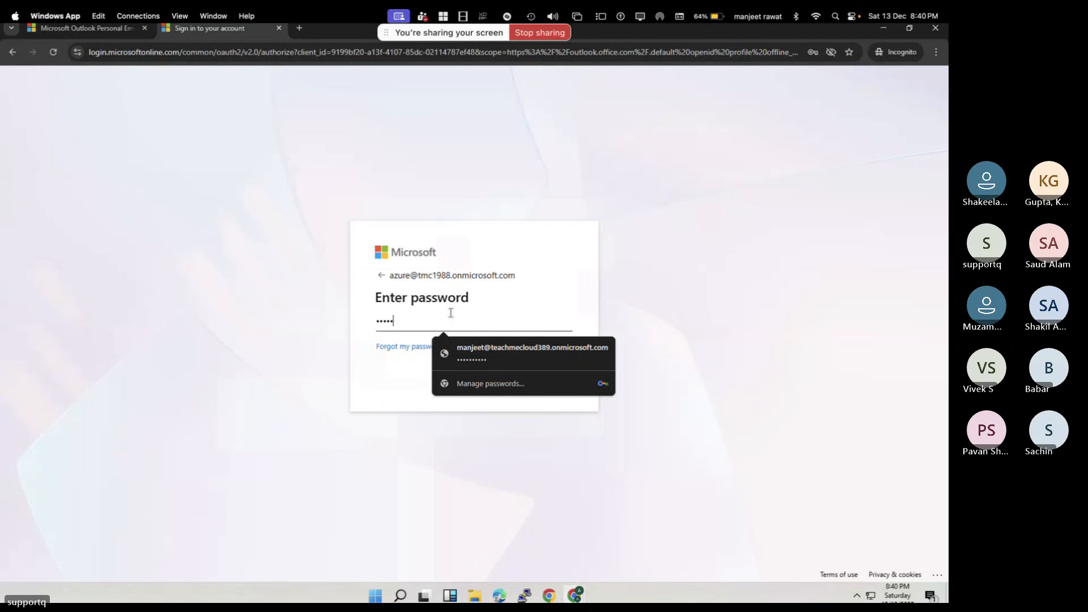
key(Return)
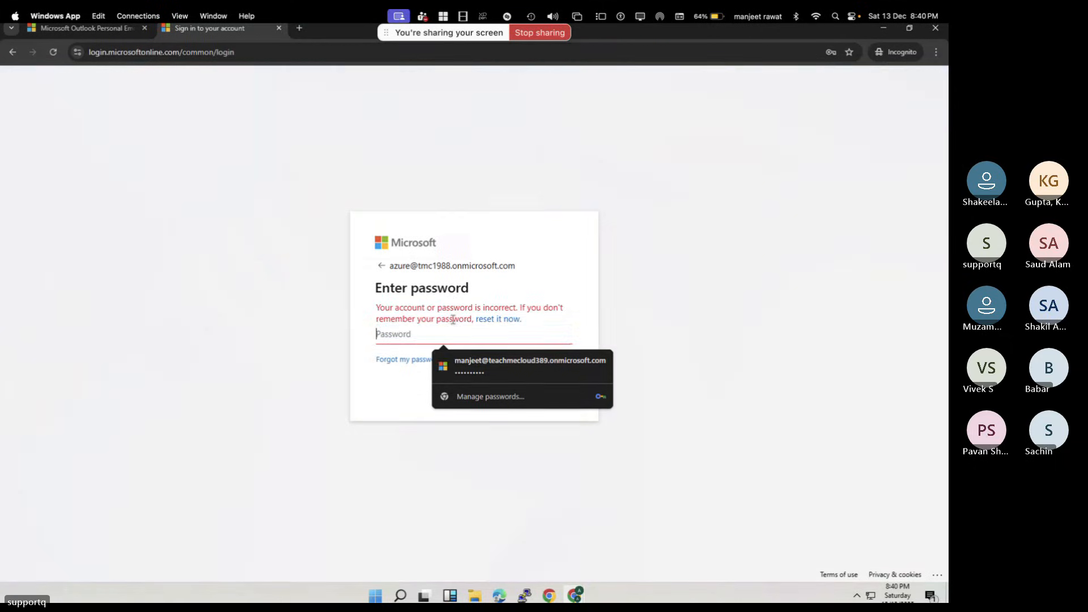
text(•)
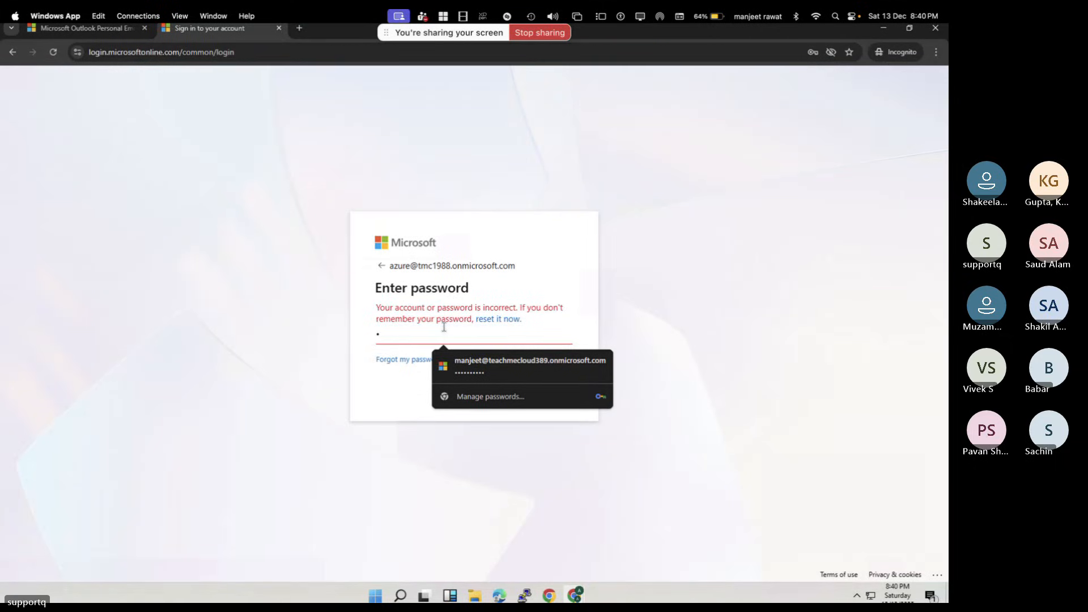
text(•••••••••)
key(Return)
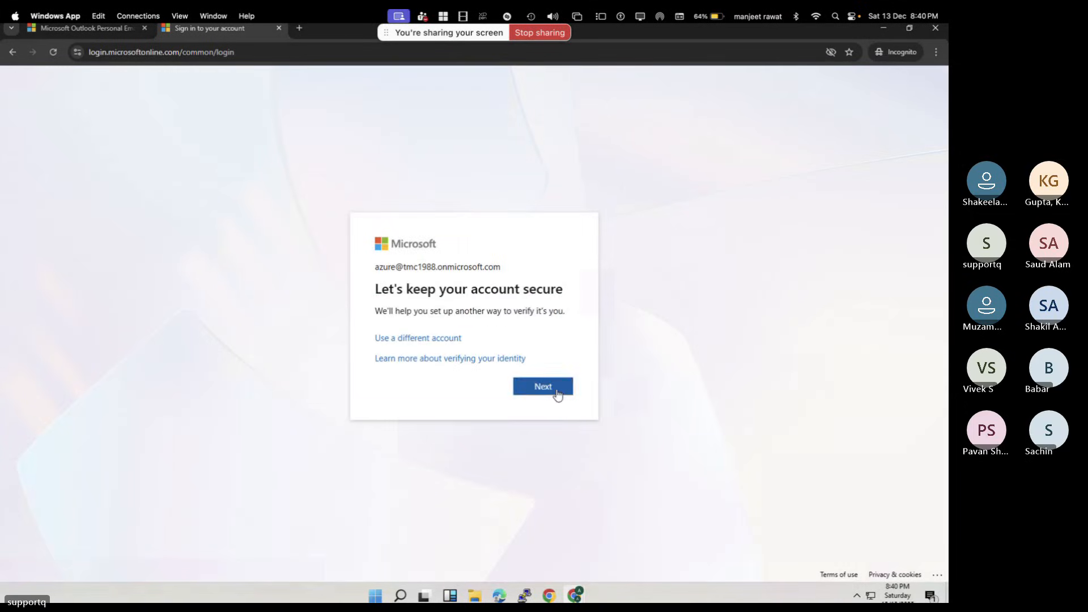
Set up Microsoft Authenticator by installing it, adding the account, and confirming the scanned QR code
click(557, 393)
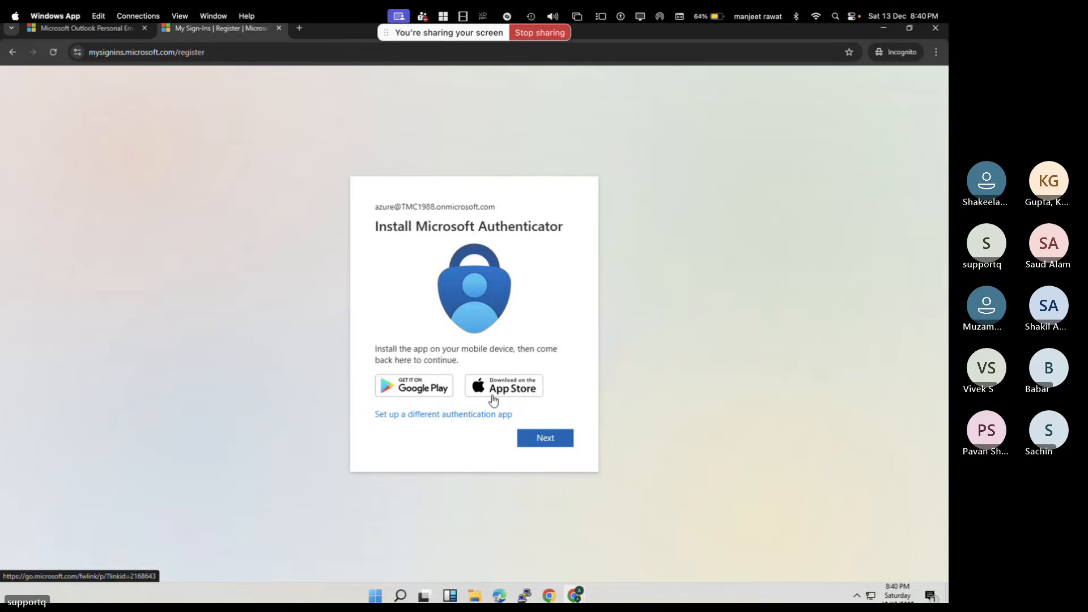
click(544, 438)
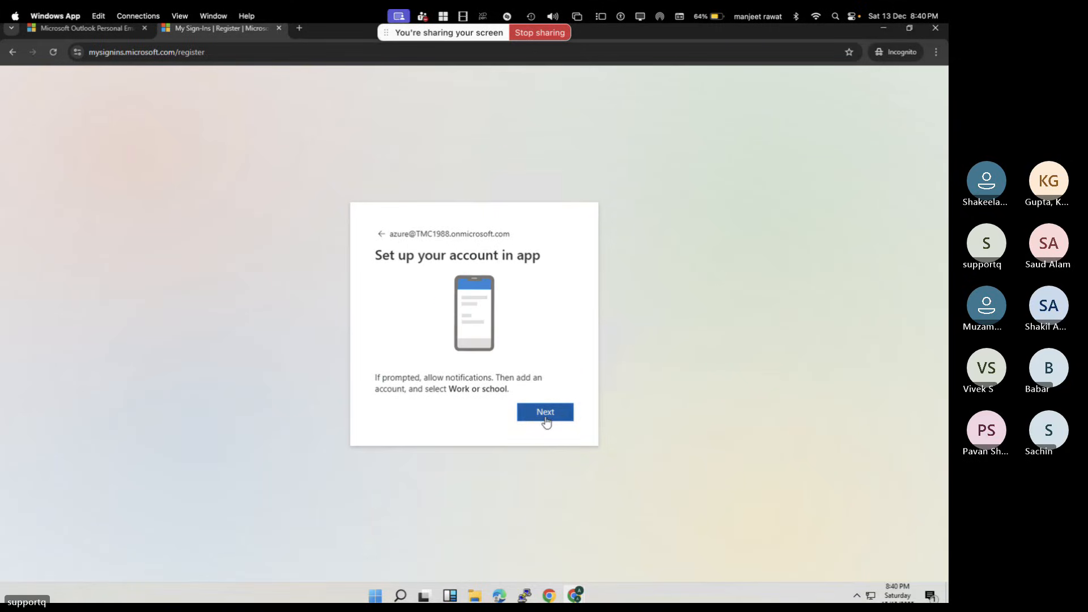
click(546, 418)
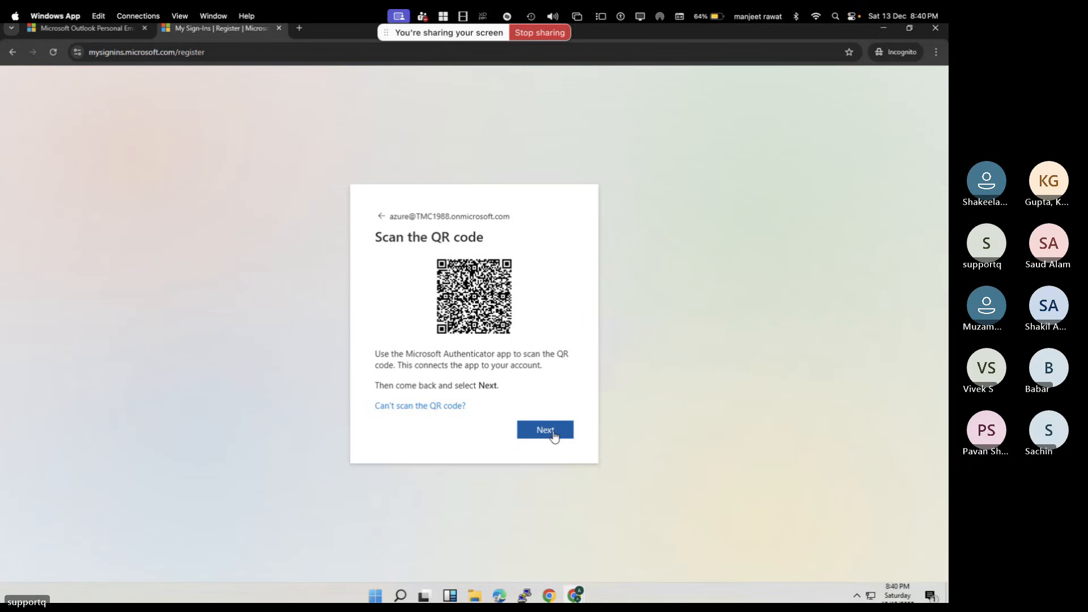
click(552, 437)
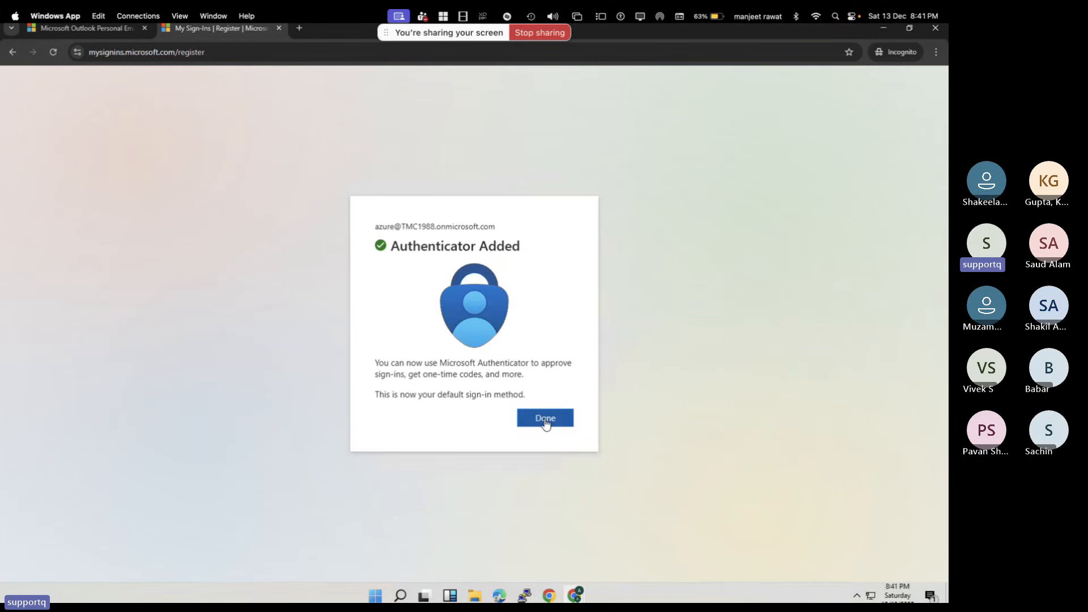
click(546, 420)
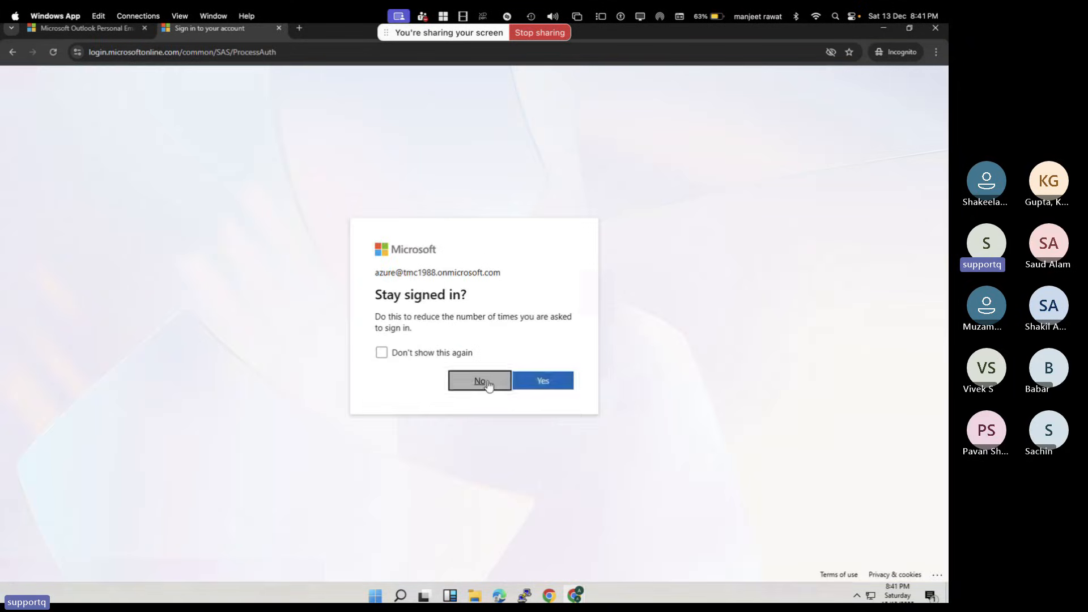
Decline staying signed in, retry the failing Outlook mailbox several times, then exit to the Mac desktop
click(490, 383)
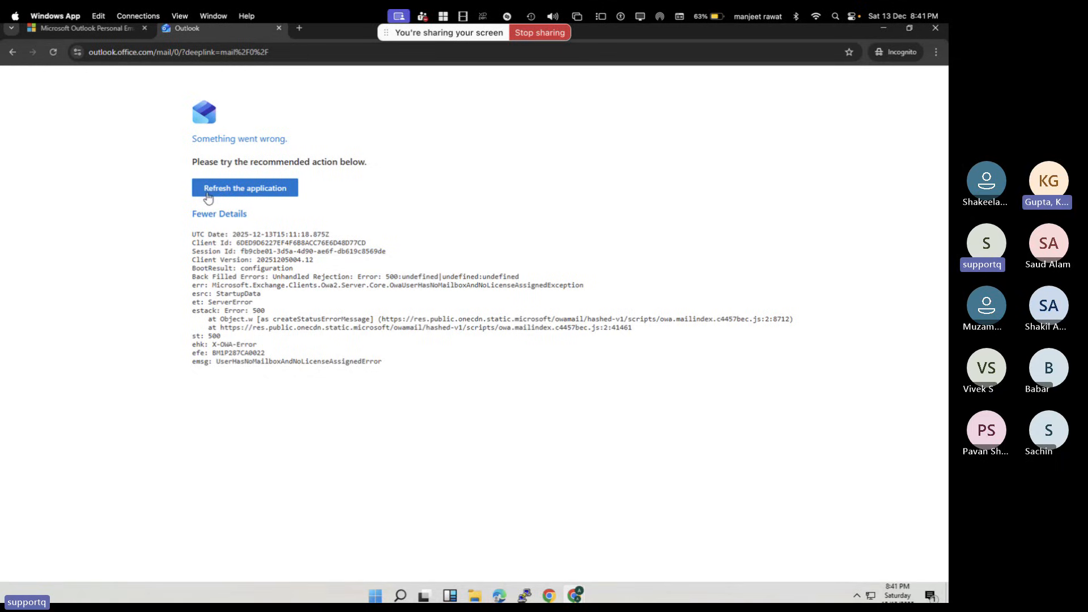
click(226, 192)
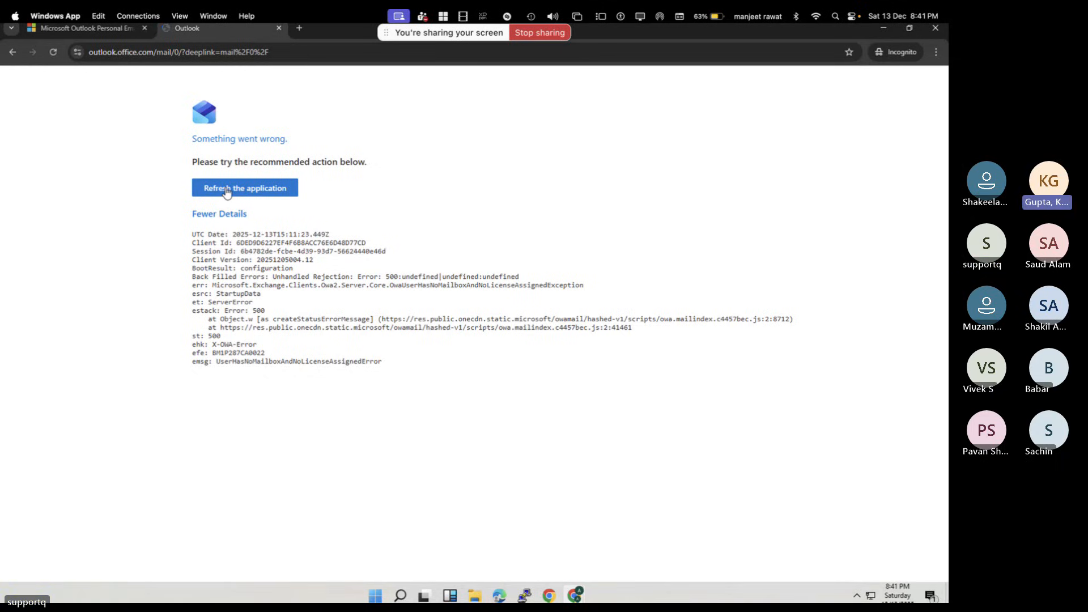
click(226, 190)
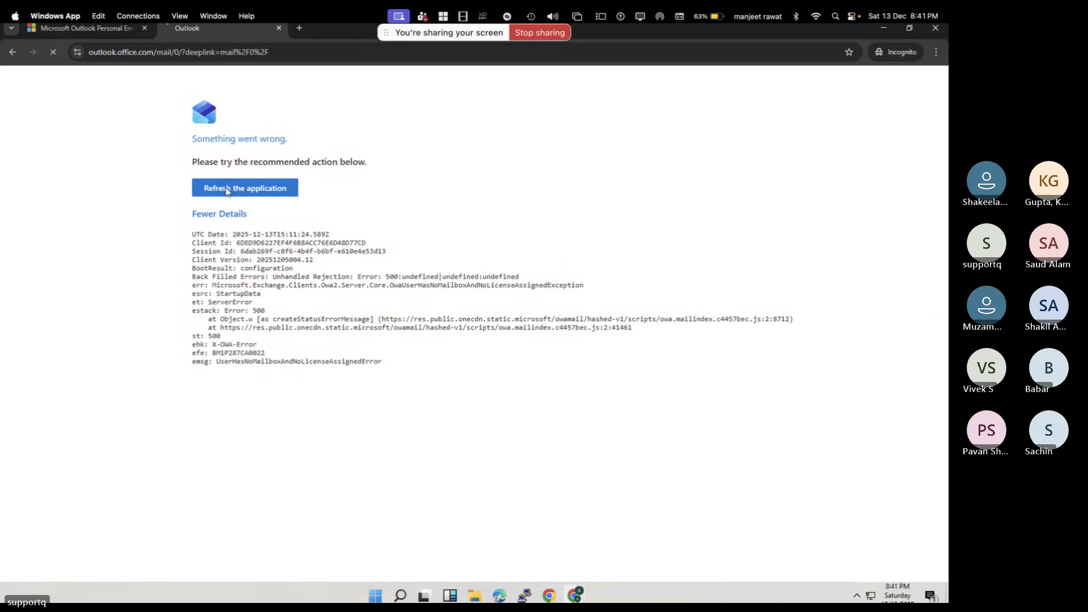
click(53, 53)
click(53, 55)
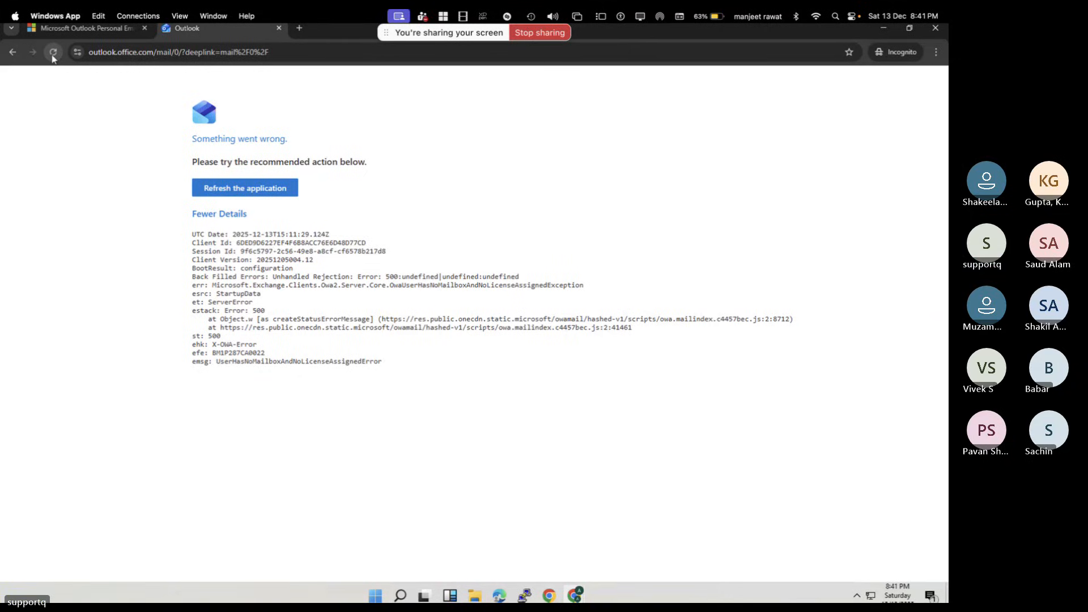
click(52, 55)
key(ctrl+Left)
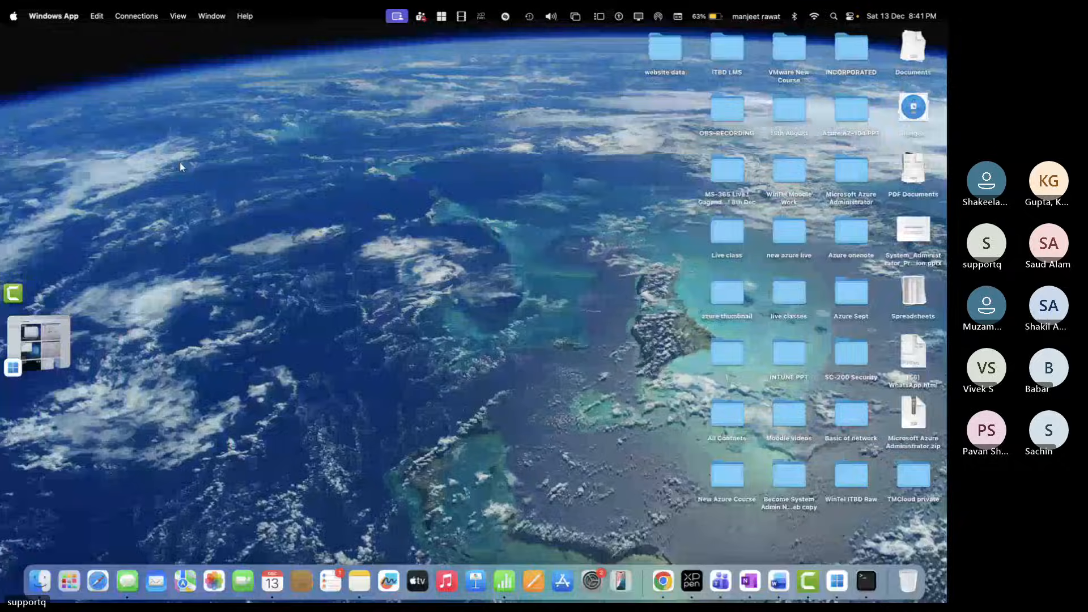
Refresh the admin center's Active users list to confirm azure is licensed, then return to the remote session
key(ctrl+Right)
key(ctrl+Right)
key(ctrl+Left)
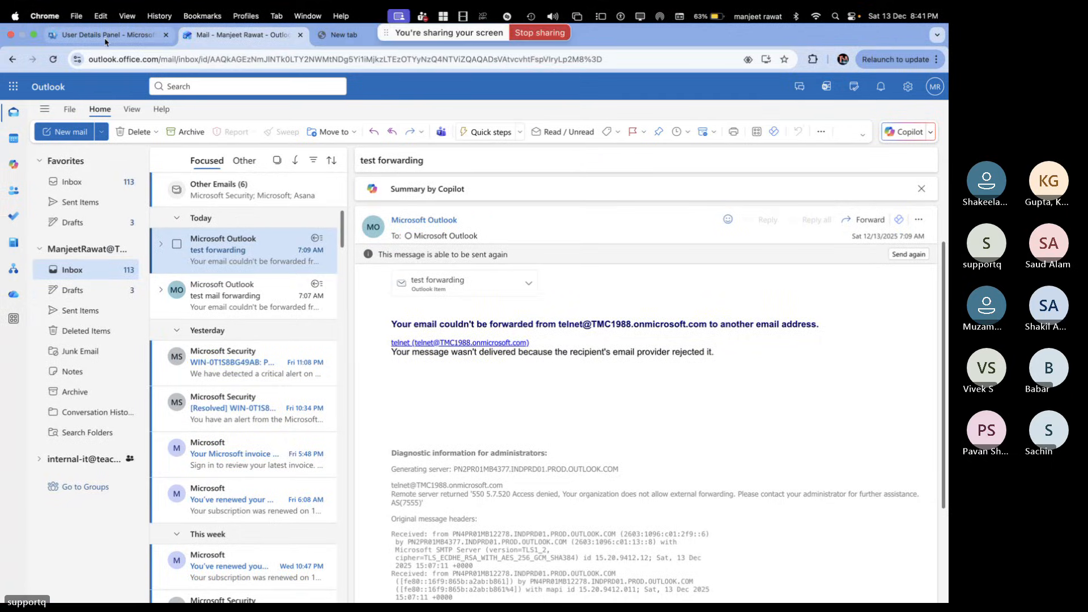
click(106, 36)
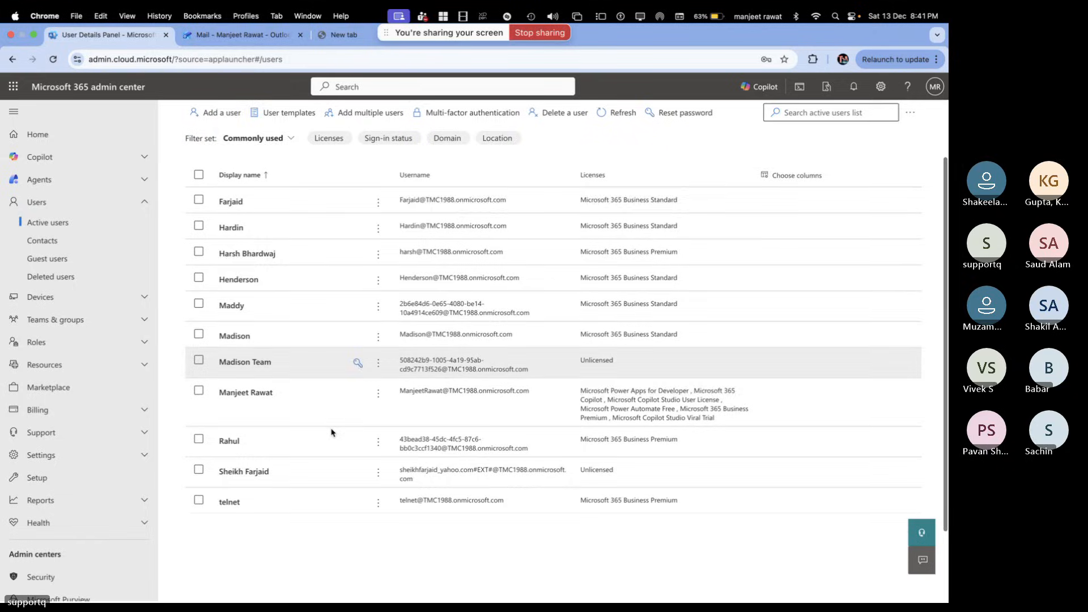
scroll(332, 432, up, 3)
click(620, 179)
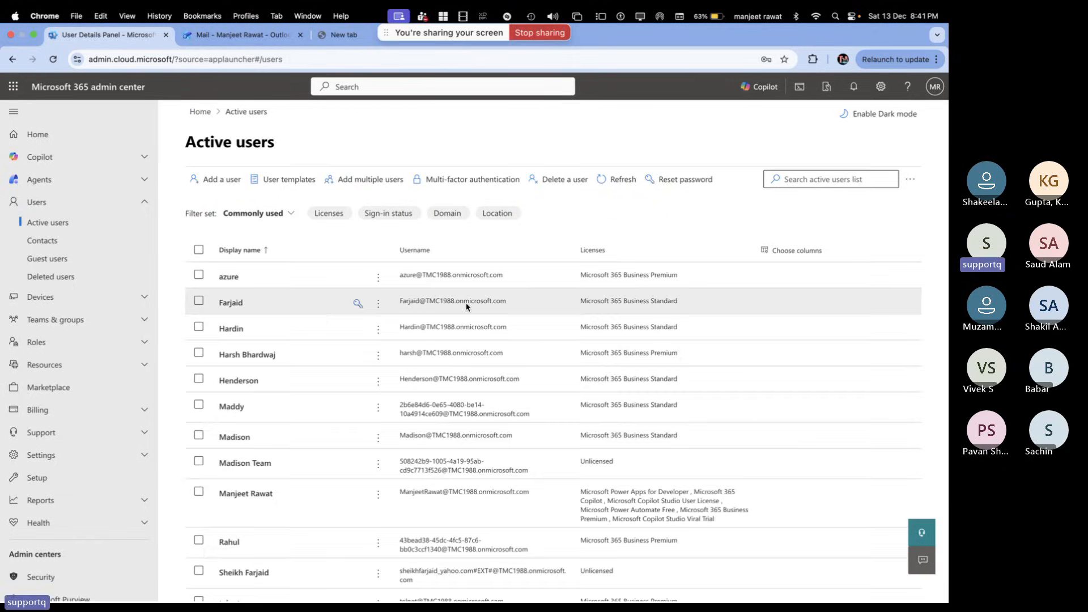
key(ctrl+Left)
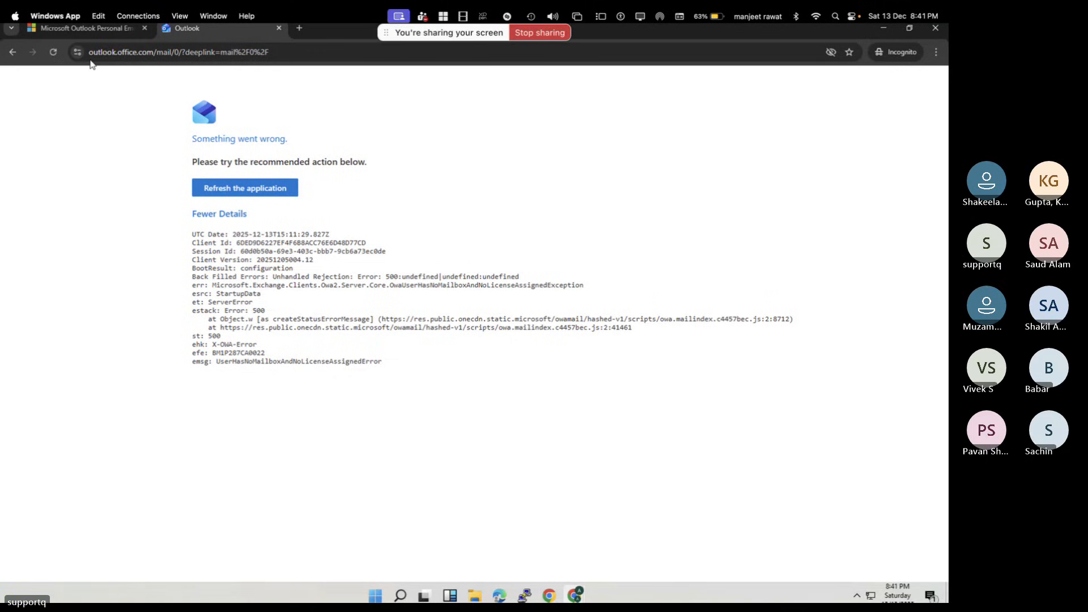
click(54, 53)
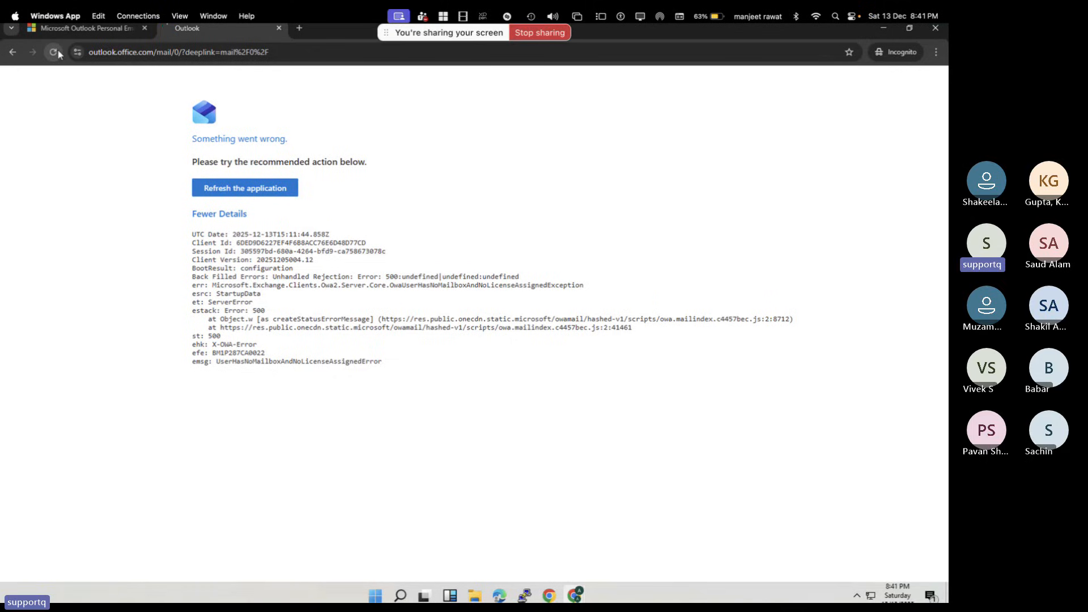
click(54, 52)
click(54, 52)
click(54, 53)
click(54, 52)
click(54, 52)
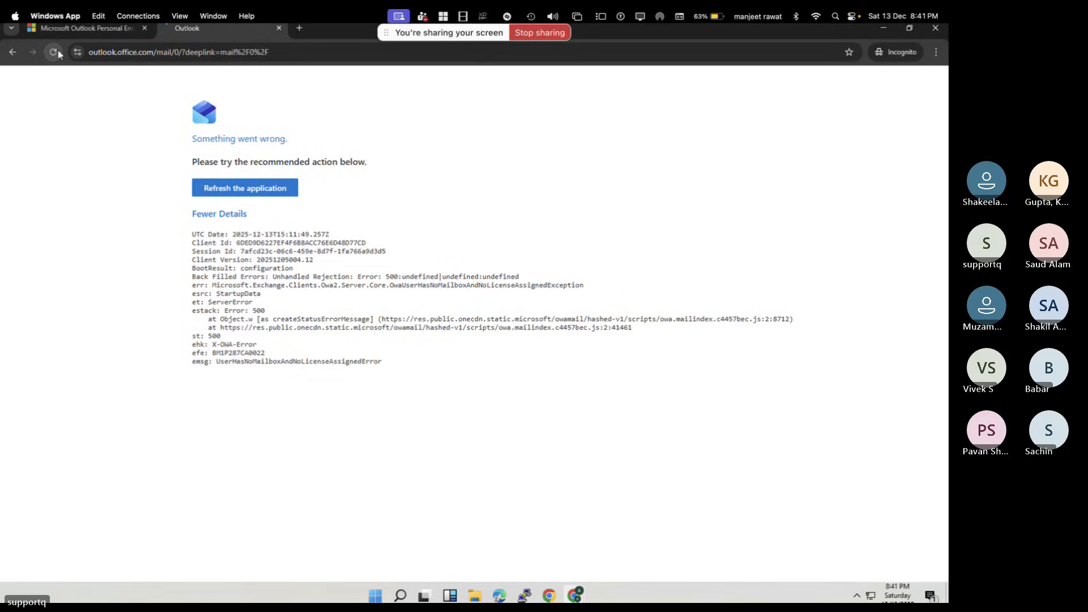
click(58, 52)
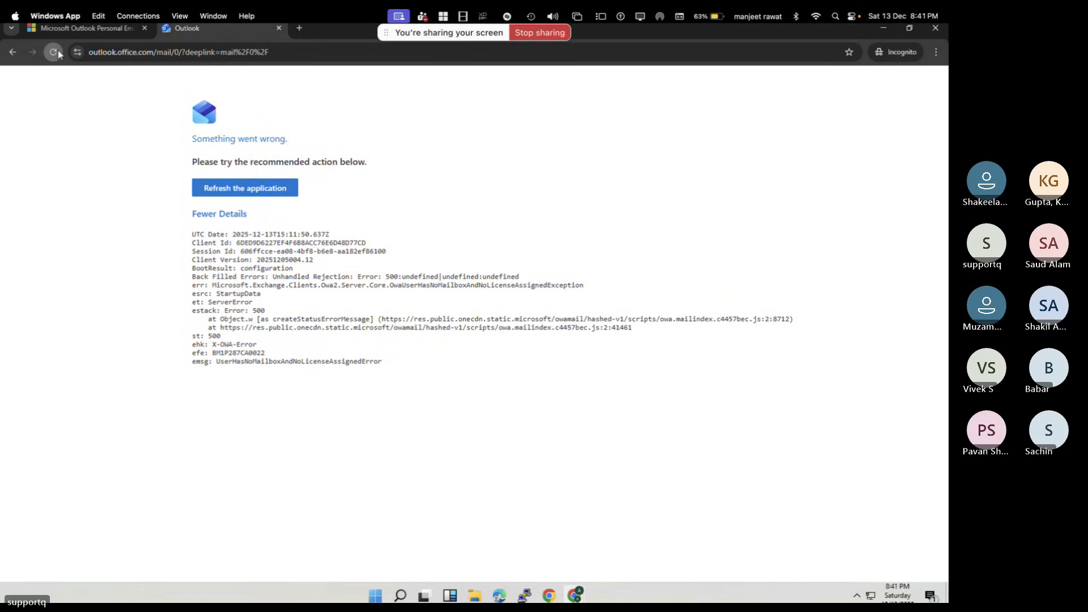
click(58, 53)
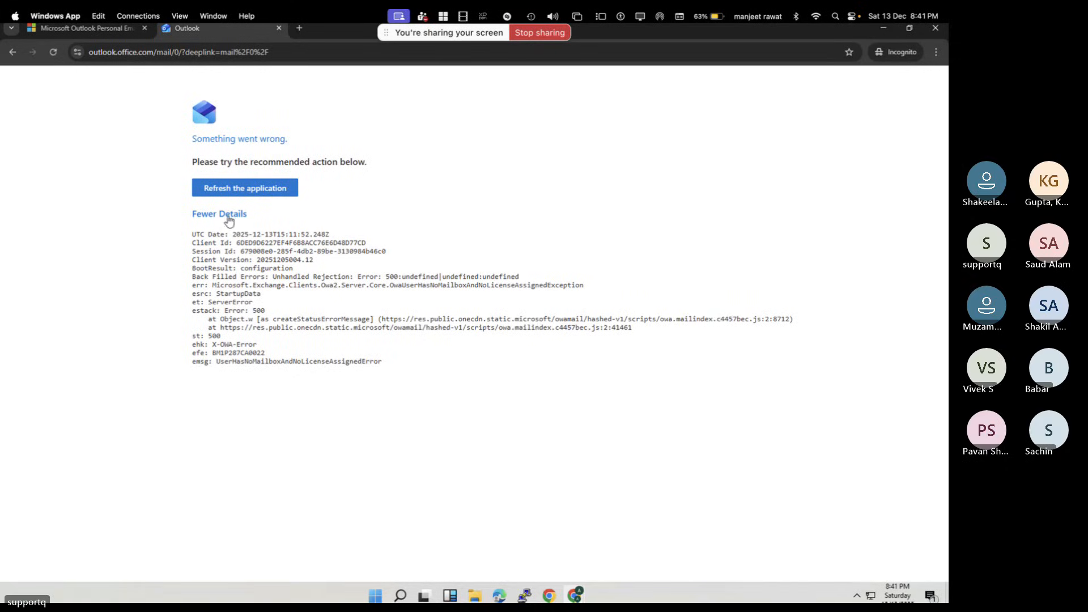
click(244, 192)
click(244, 191)
click(287, 50)
click(279, 29)
click(213, 51)
text(outlook.com)
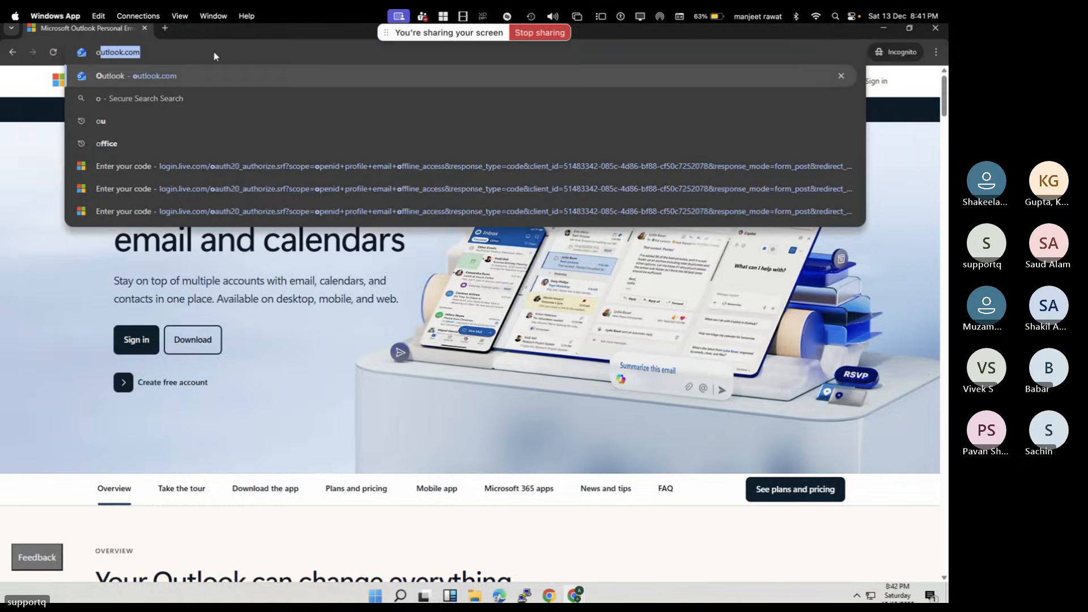
key(Return)
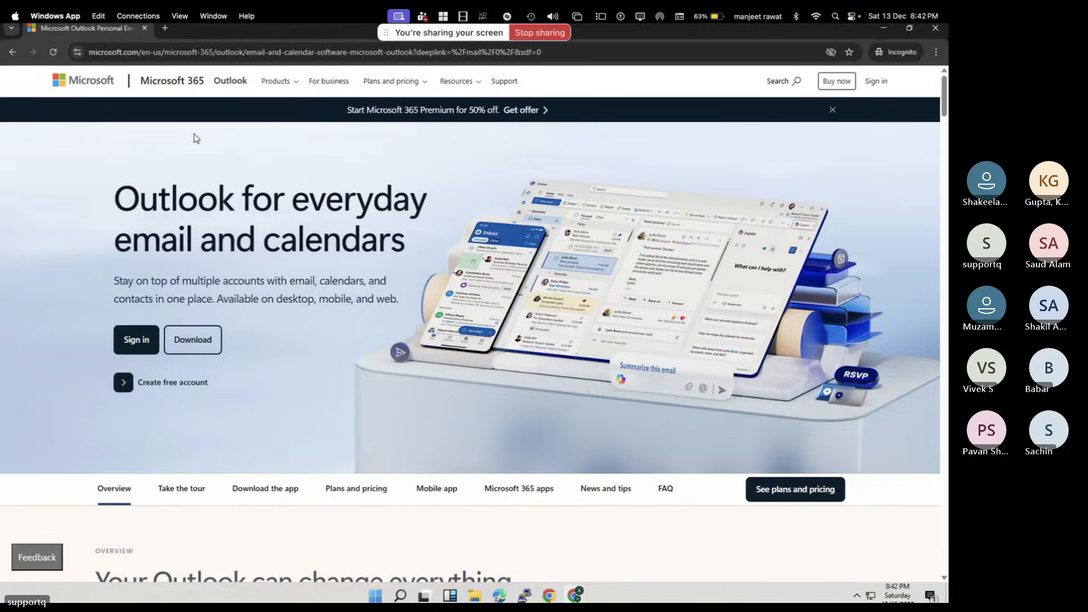
click(137, 343)
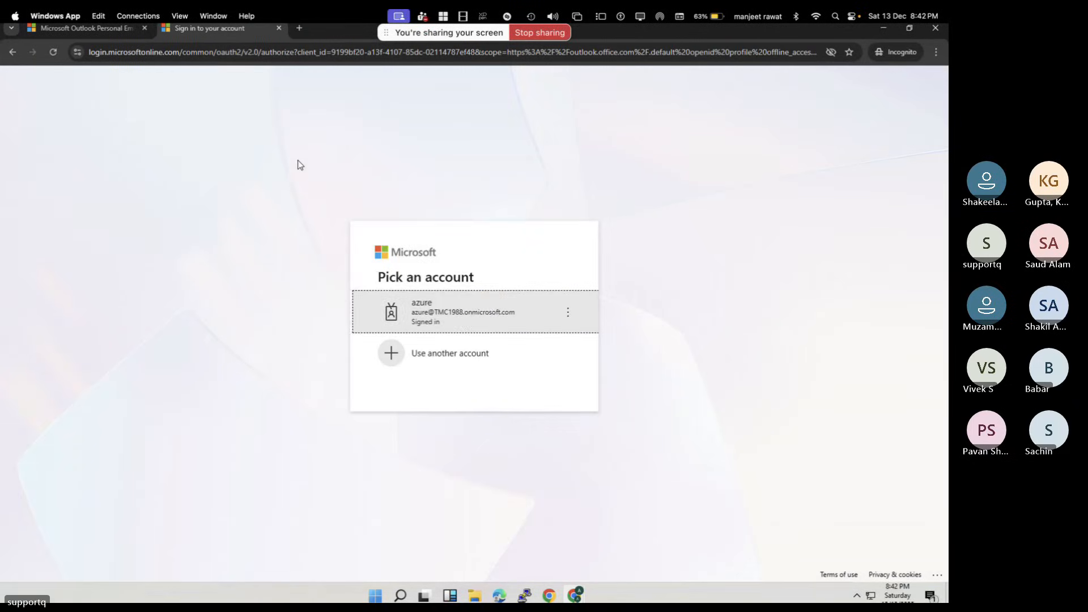
click(460, 315)
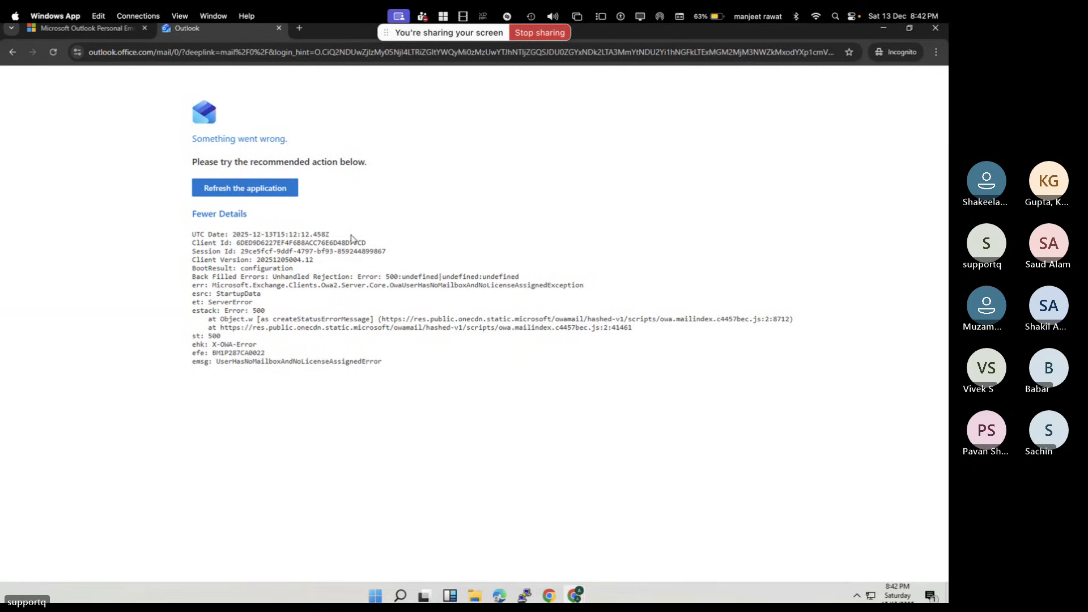
click(260, 188)
click(260, 189)
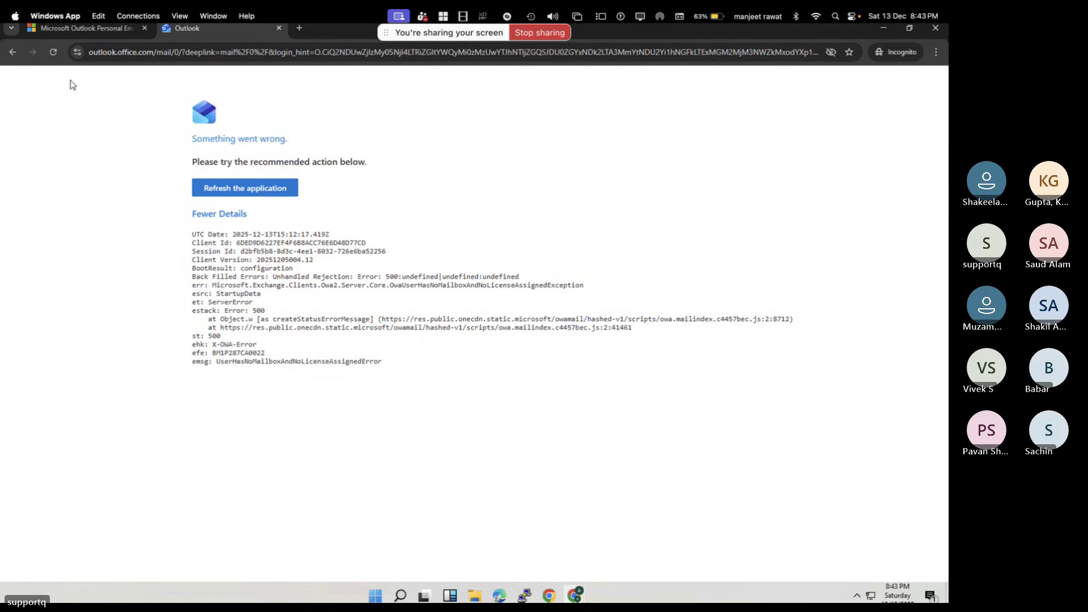
click(54, 55)
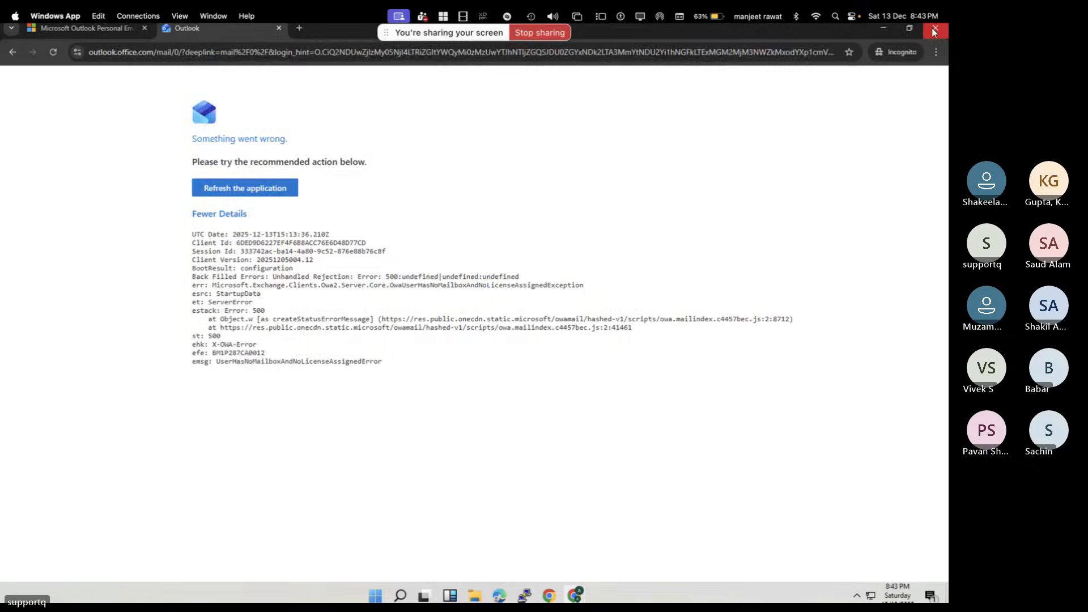
Close the incognito window, reopen outlook.com and sign in to reach the account picker
click(935, 28)
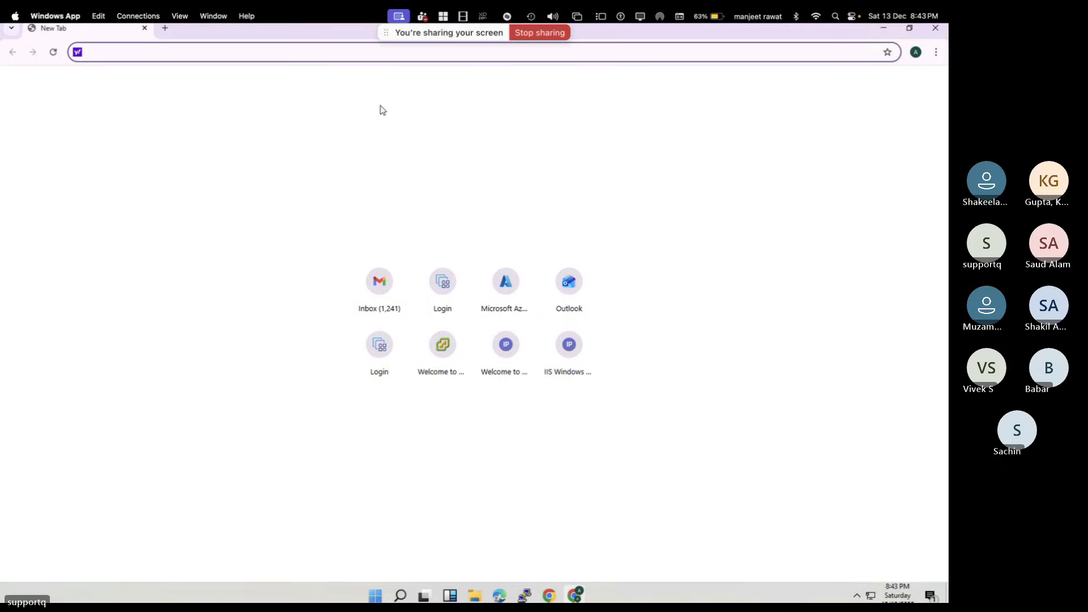
text(o)
key(Return)
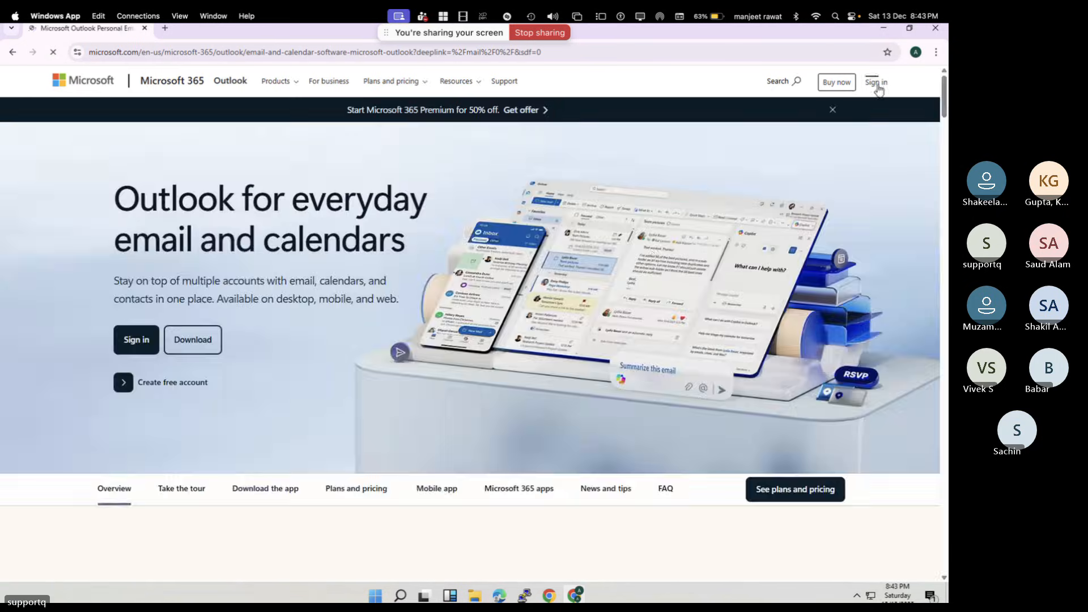
click(876, 81)
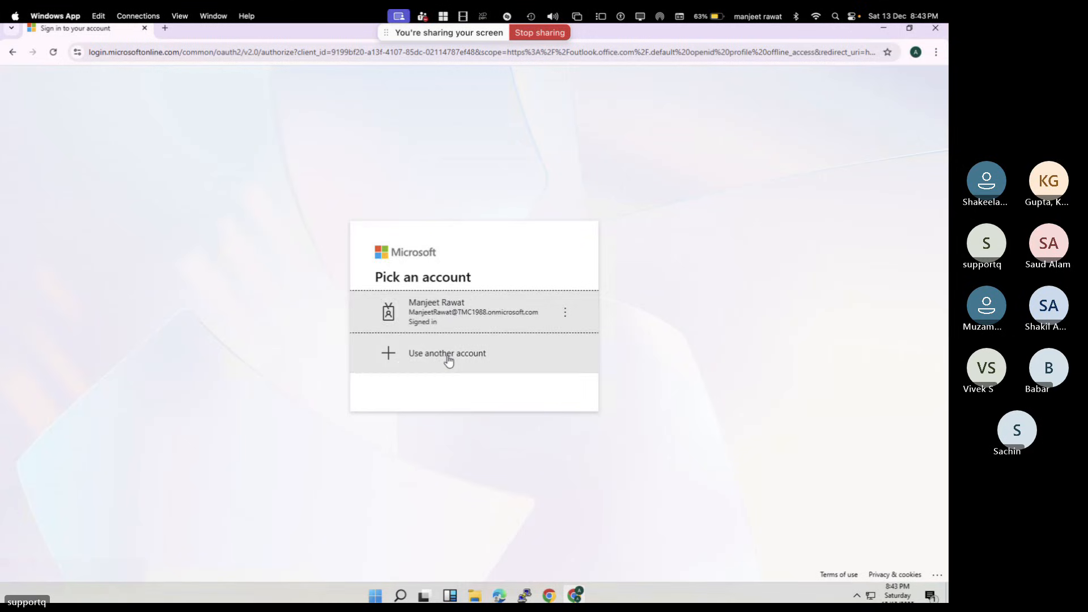
Choose a different account and enter the azure user's email address
click(447, 359)
text(sa)
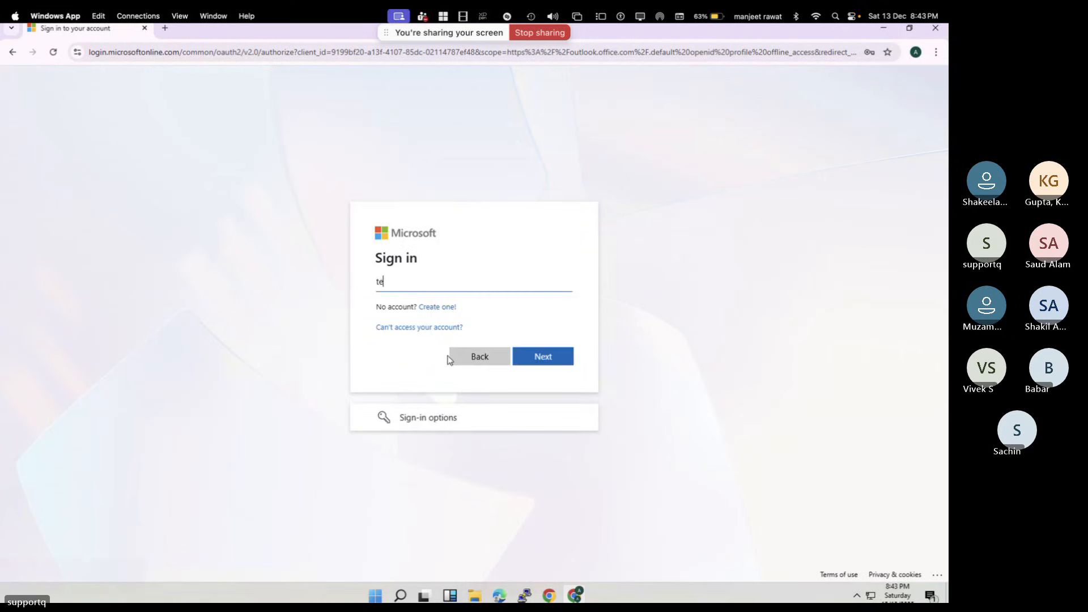
key(BackSpace)
key(BackSpace)
click(533, 126)
click(424, 281)
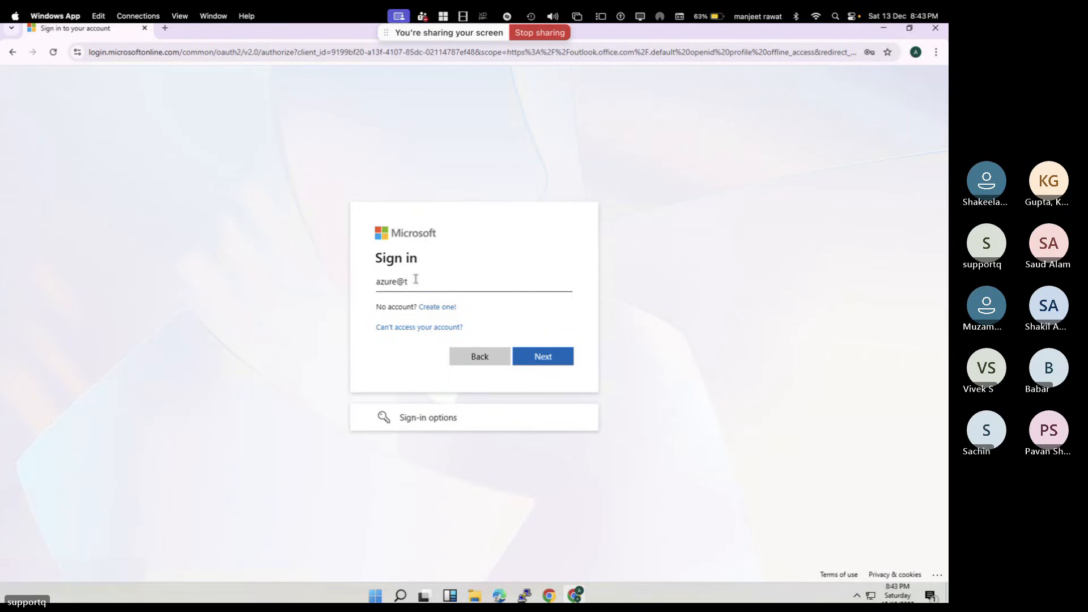
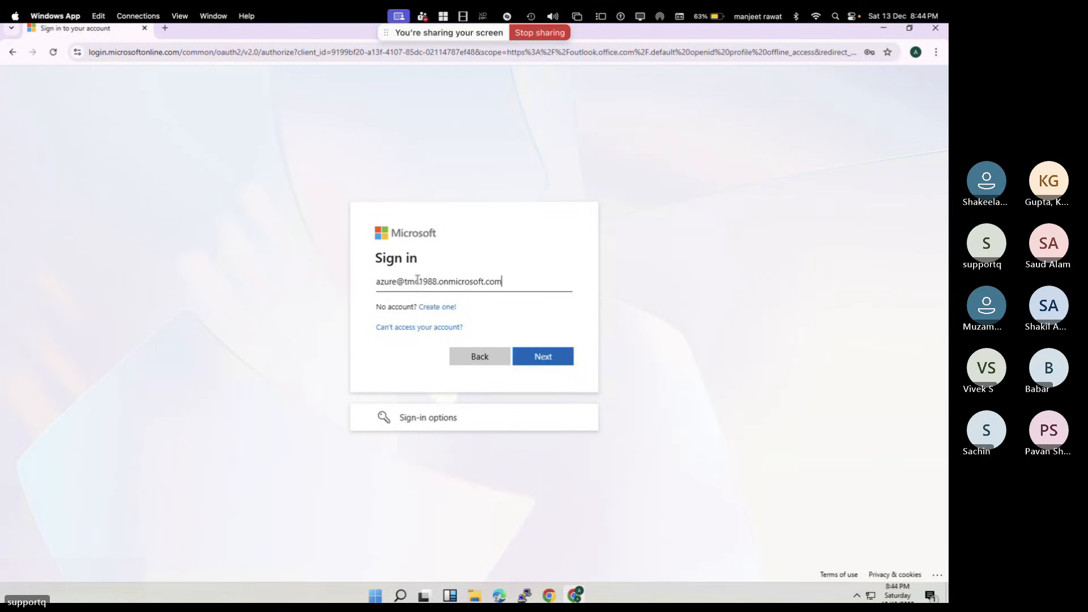
key(Return)
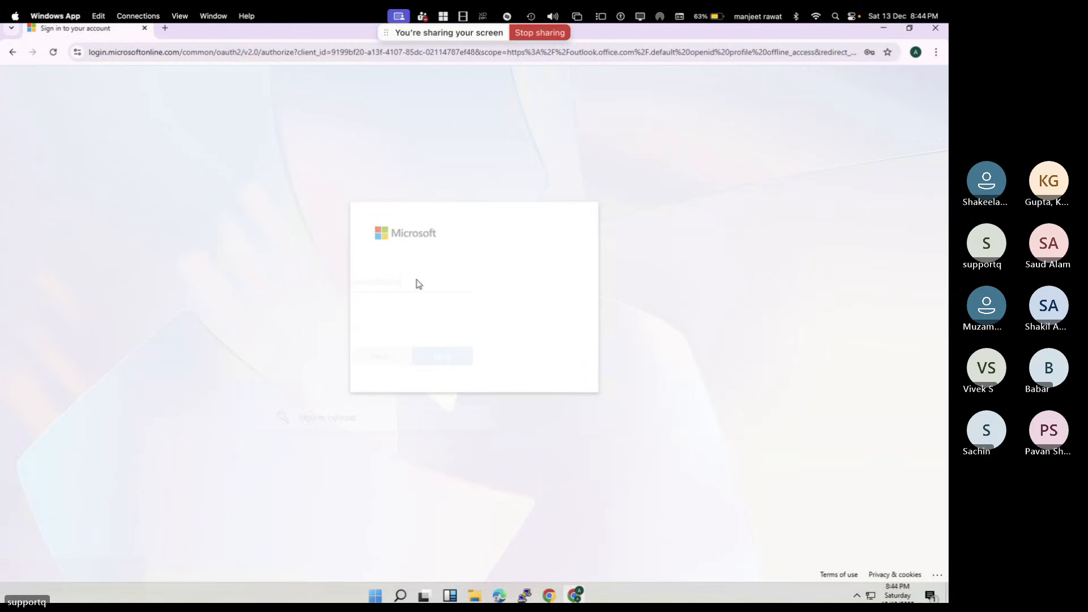
Enter the account password and decline staying signed in
text(••••••••••)
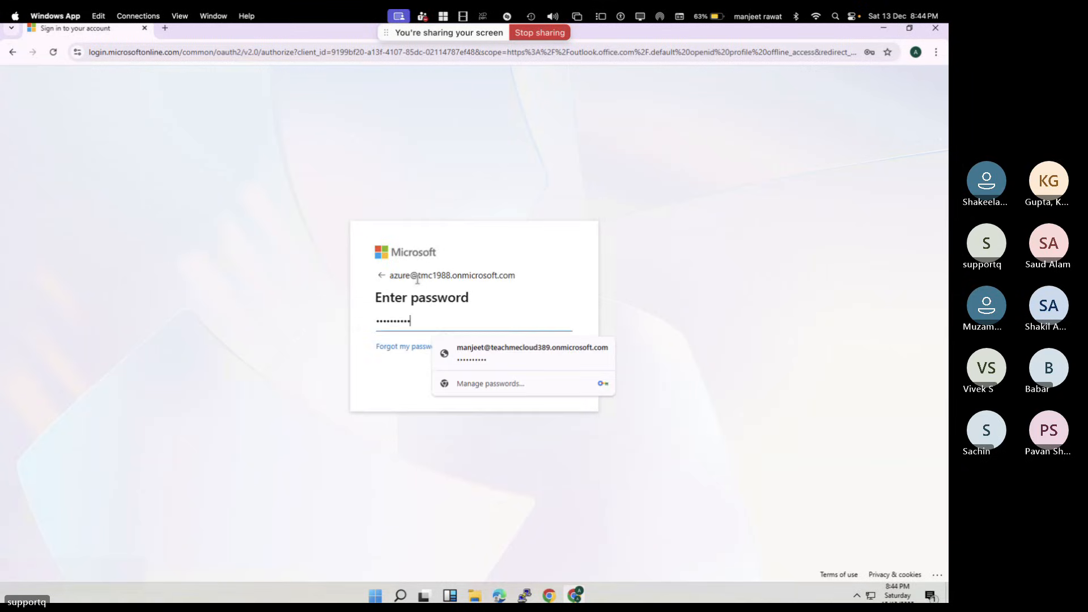
key(Return)
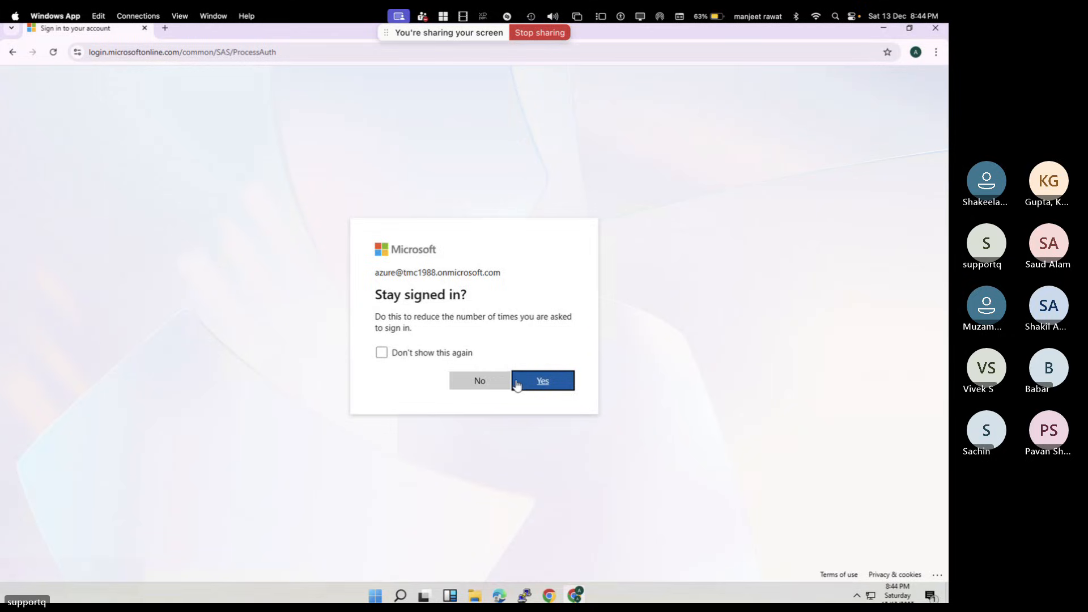
click(497, 381)
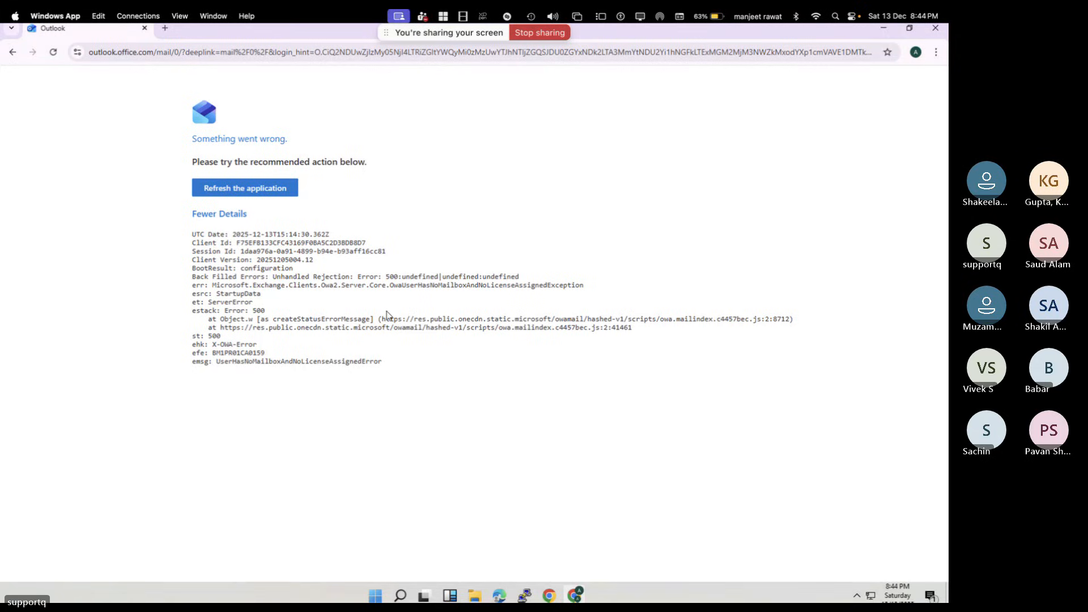
Reload the failing Outlook page twice, then switch to the desktop with the admin center
click(49, 53)
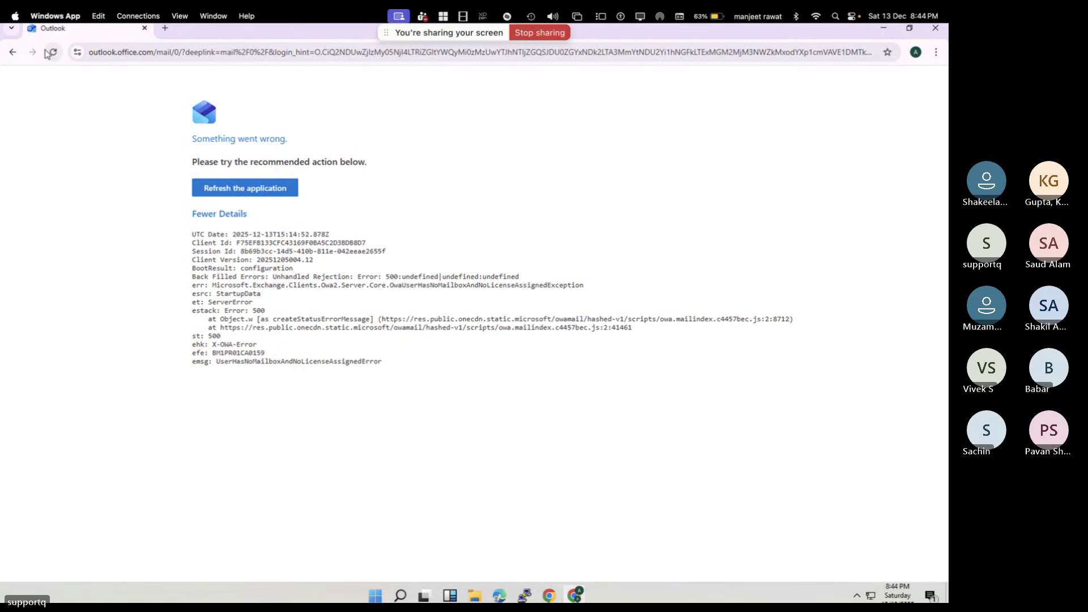
click(49, 53)
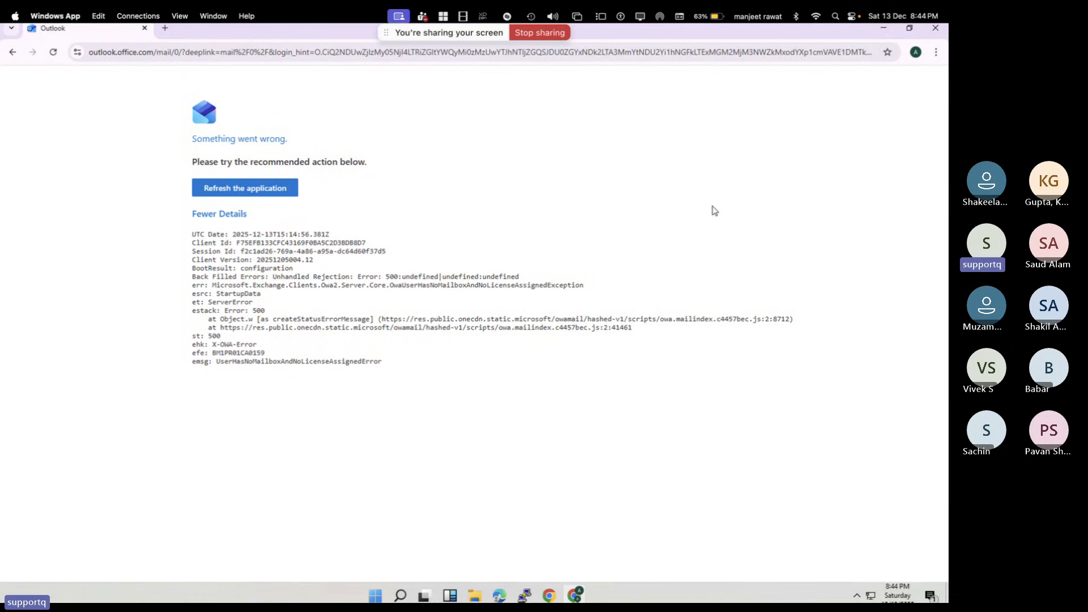
key(super+Tab)
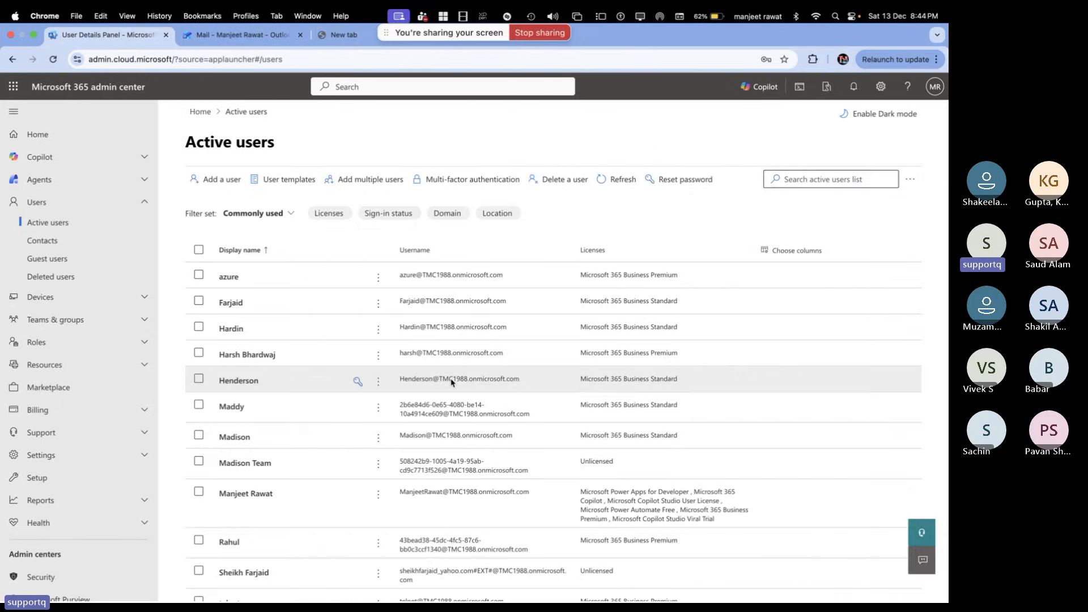
Open the telnet user from Active users and display its Mail settings panel
scroll(421, 436, down, 2)
scroll(421, 436, down, 1)
click(269, 474)
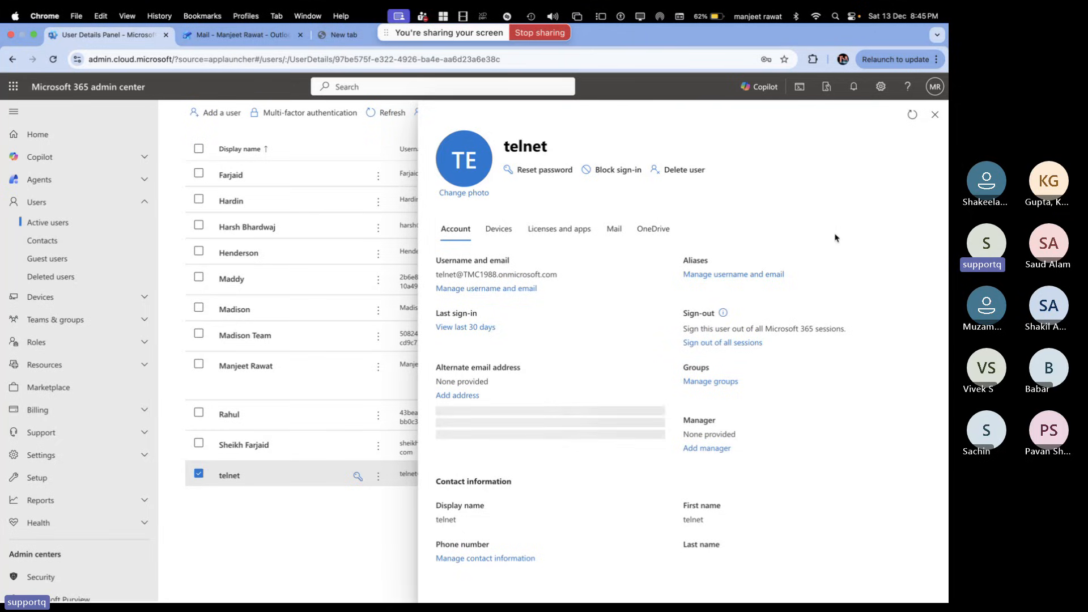
scroll(315, 294, down, 1)
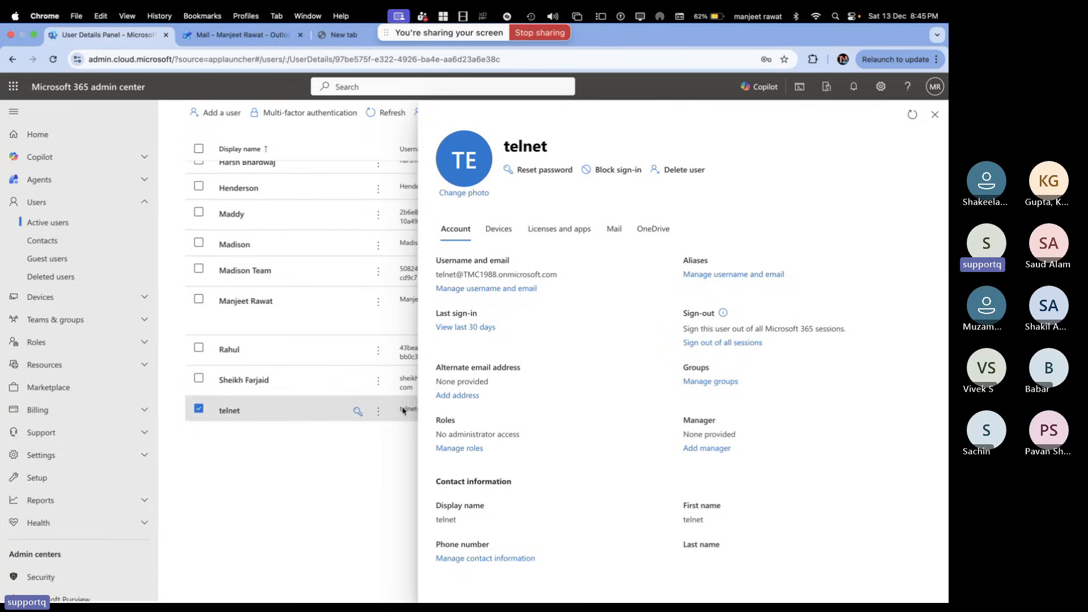
scroll(530, 508, down, 1)
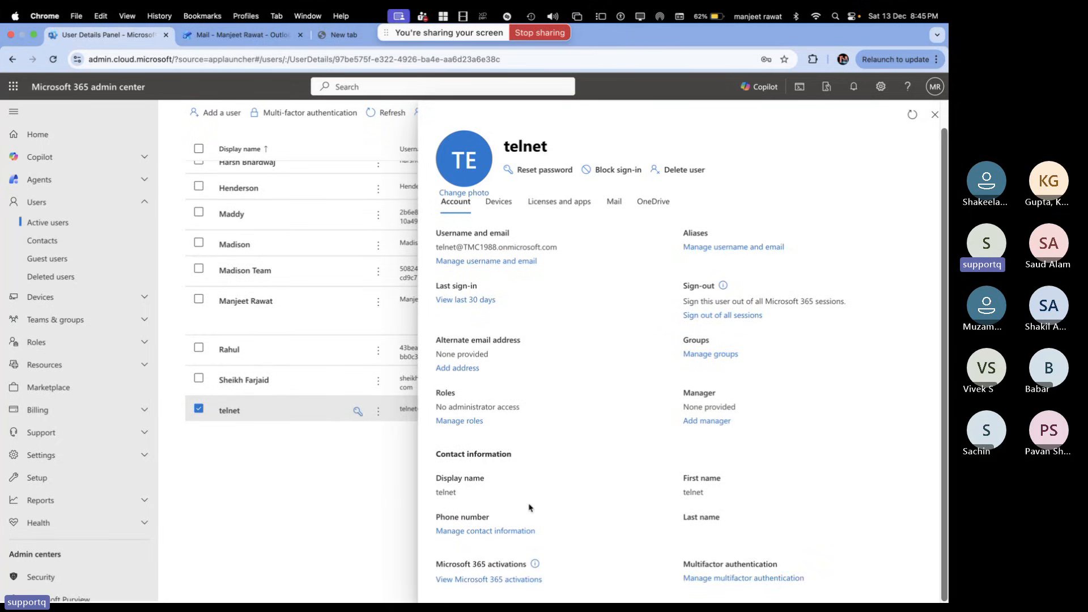
click(614, 202)
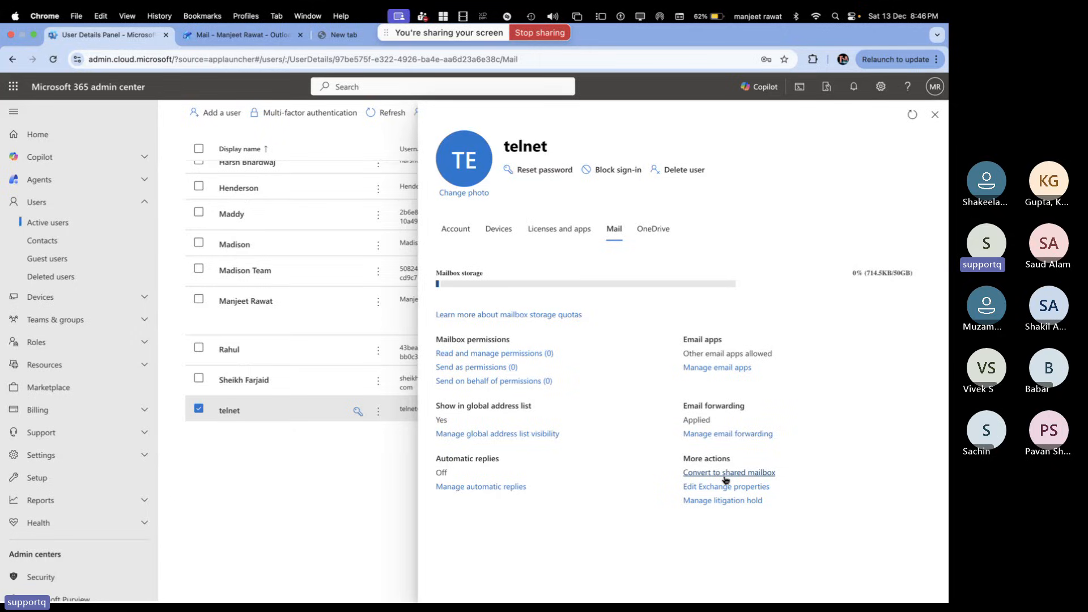
Switch desktop spaces to the OneNote whiteboard showing the telnet-to-azure forwarding diagram
key(ctrl+Right)
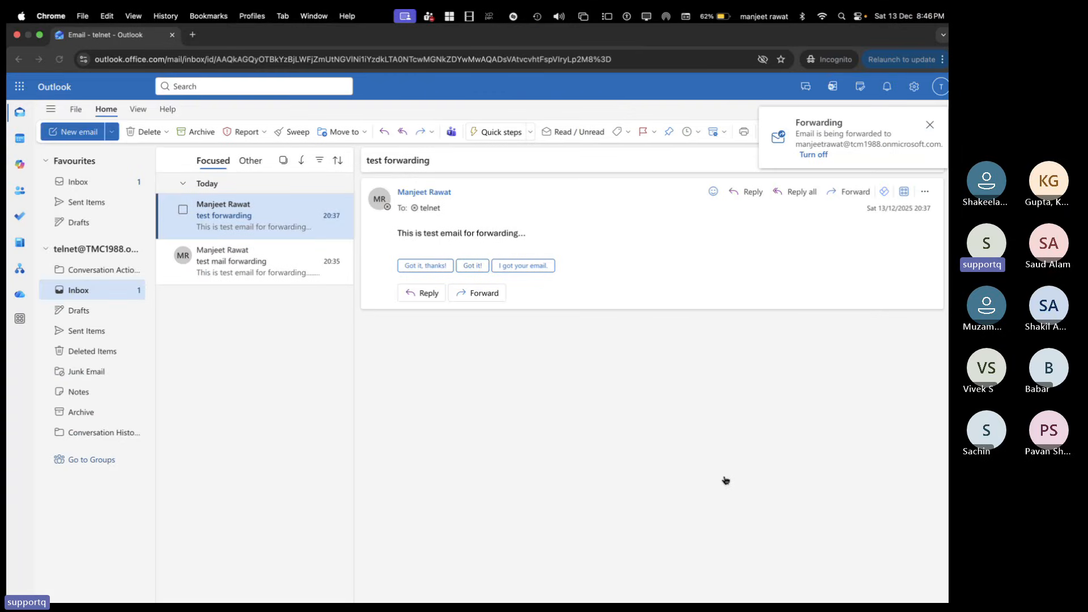
key(ctrl+Right)
key(ctrl+Left)
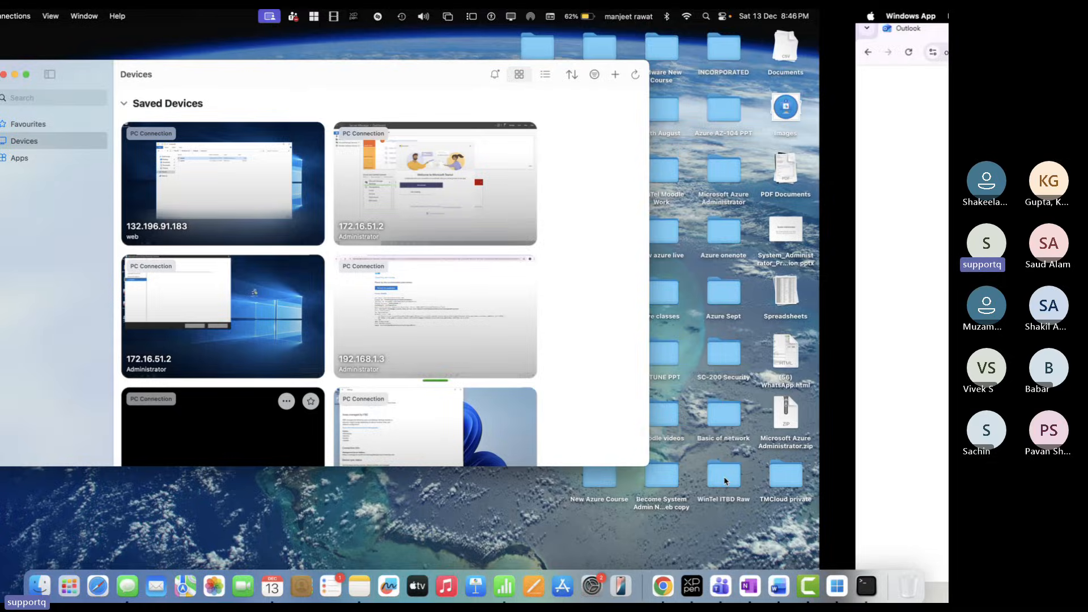
key(ctrl+Left)
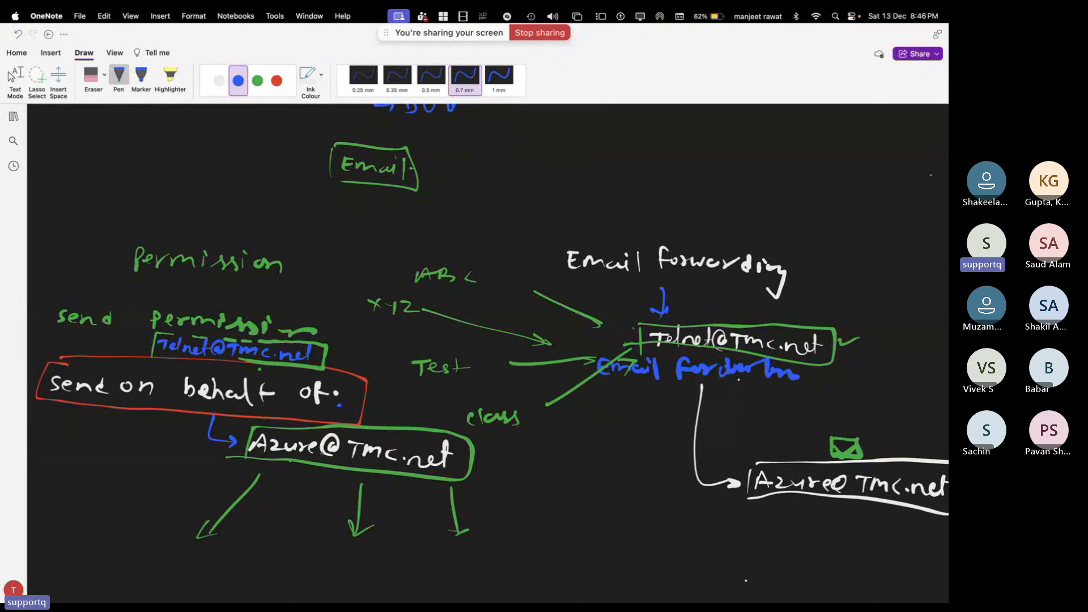
On blank canvas, handwrite 'Why admin needs to convert users' in red ink
scroll(324, 515, down, 10)
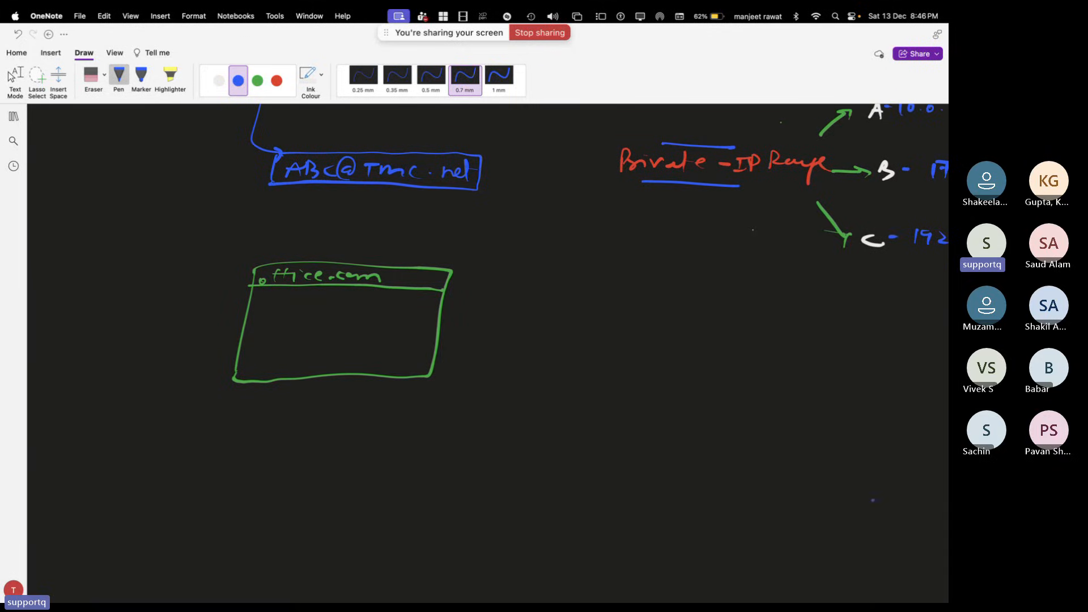
scroll(907, 582, down, 5)
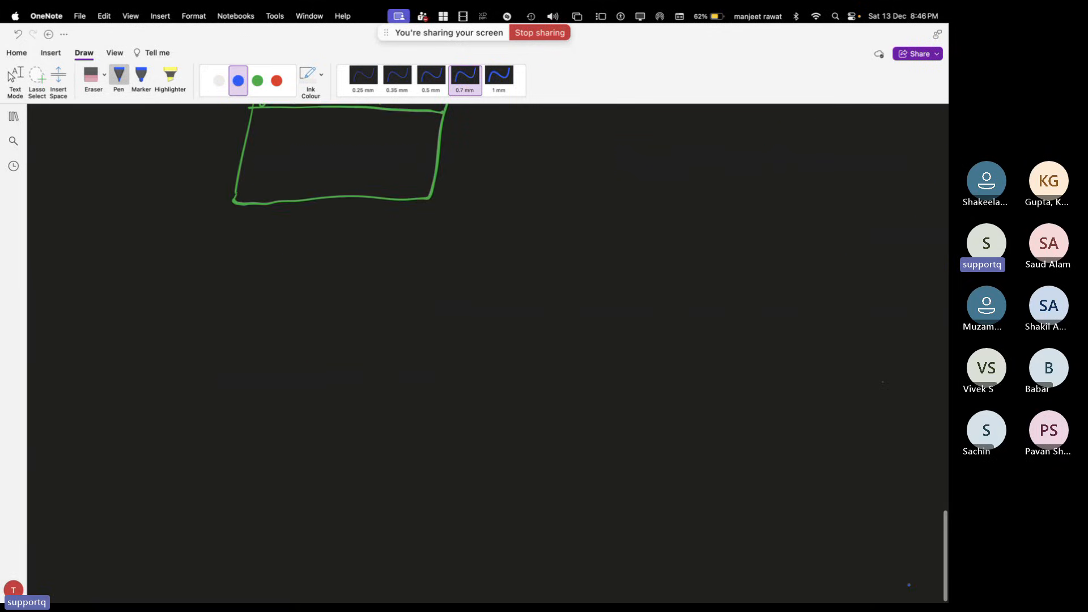
scroll(909, 585, down, 5)
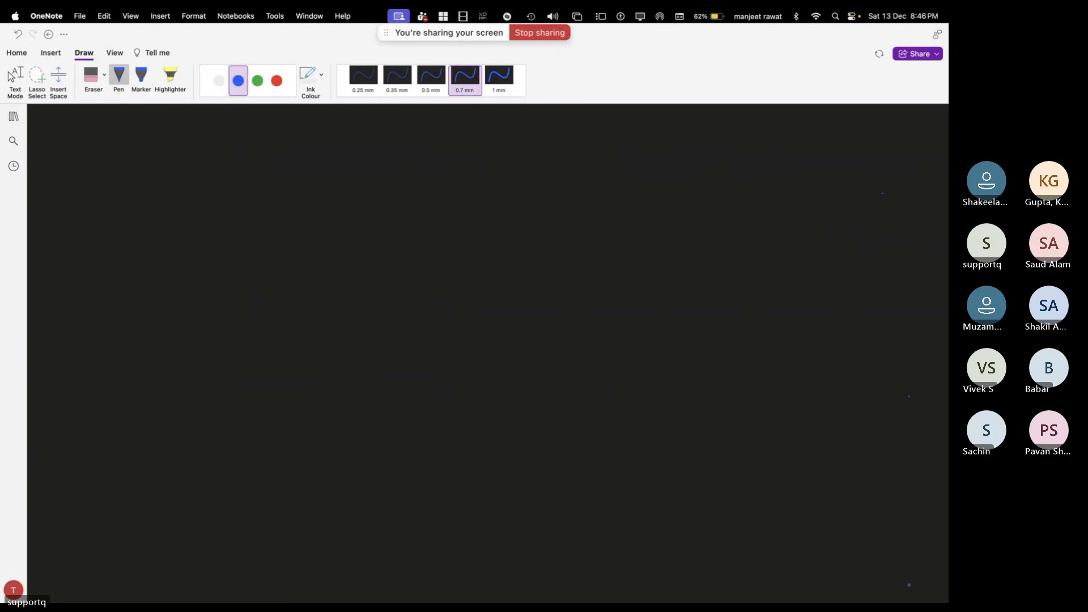
click(273, 91)
mouse_move(291, 137)
mouse_down()
mouse_move(332, 153)
mouse_move(384, 132)
mouse_move(434, 149)
mouse_up()
click(346, 151)
click(455, 151)
mouse_move(436, 148)
mouse_down()
mouse_move(497, 148)
mouse_move(519, 135)
mouse_move(517, 150)
mouse_move(547, 150)
mouse_up()
click(523, 151)
drag(541, 143, 552, 141)
drag(555, 143, 647, 140)
click(627, 144)
mouse_move(650, 143)
mouse_down()
mouse_move(708, 144)
mouse_move(716, 134)
mouse_up()
mouse_move(727, 134)
mouse_down()
mouse_move(725, 144)
mouse_move(743, 137)
mouse_up()
drag(745, 136, 751, 135)
drag(756, 130, 759, 149)
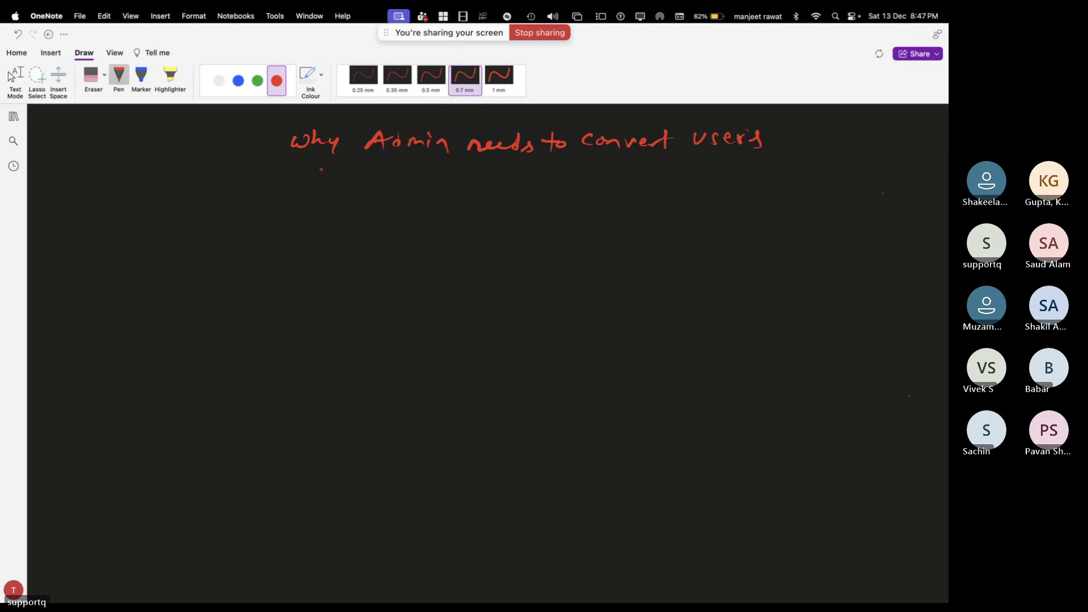
Write the second line 'Mailbox to shared Mailbox' in red
drag(304, 185, 370, 185)
click(352, 168)
drag(383, 177, 398, 185)
mouse_move(398, 177)
mouse_down()
mouse_move(392, 191)
mouse_move(437, 179)
mouse_up()
mouse_move(448, 172)
mouse_down()
mouse_move(445, 189)
mouse_move(458, 182)
mouse_up()
mouse_move(510, 182)
mouse_down()
mouse_move(497, 192)
mouse_move(539, 189)
mouse_up()
drag(541, 188, 573, 172)
mouse_move(609, 195)
mouse_down()
mouse_move(611, 182)
mouse_move(664, 197)
mouse_move(686, 184)
mouse_up()
drag(697, 184, 720, 189)
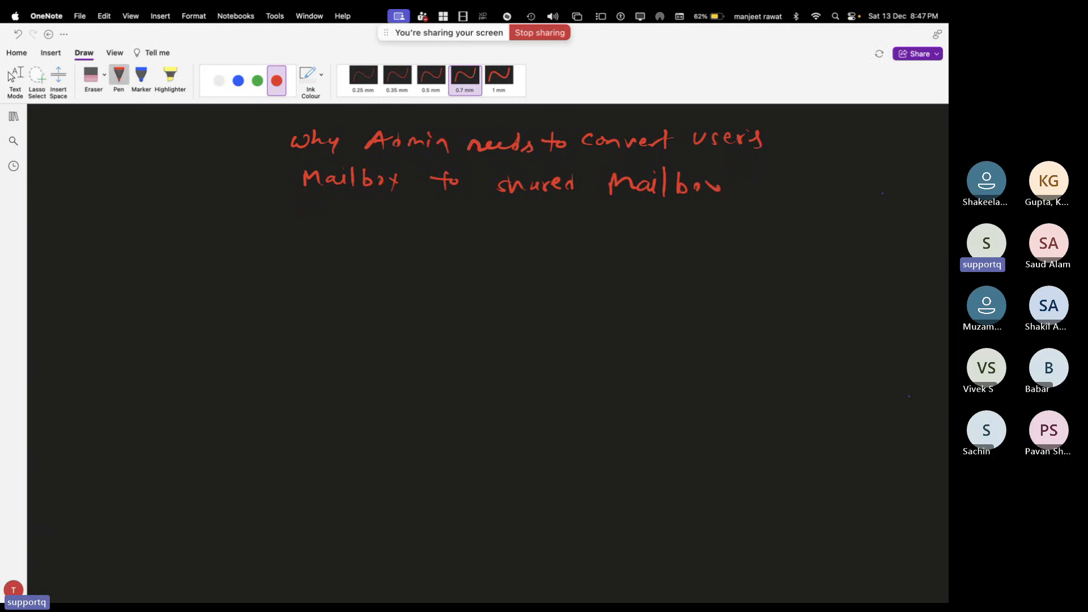
Bracket the red heading, then reload the Outlook error page on the remote desktop
drag(275, 120, 262, 201)
mouse_move(772, 124)
mouse_down()
mouse_move(788, 125)
mouse_move(756, 189)
mouse_up()
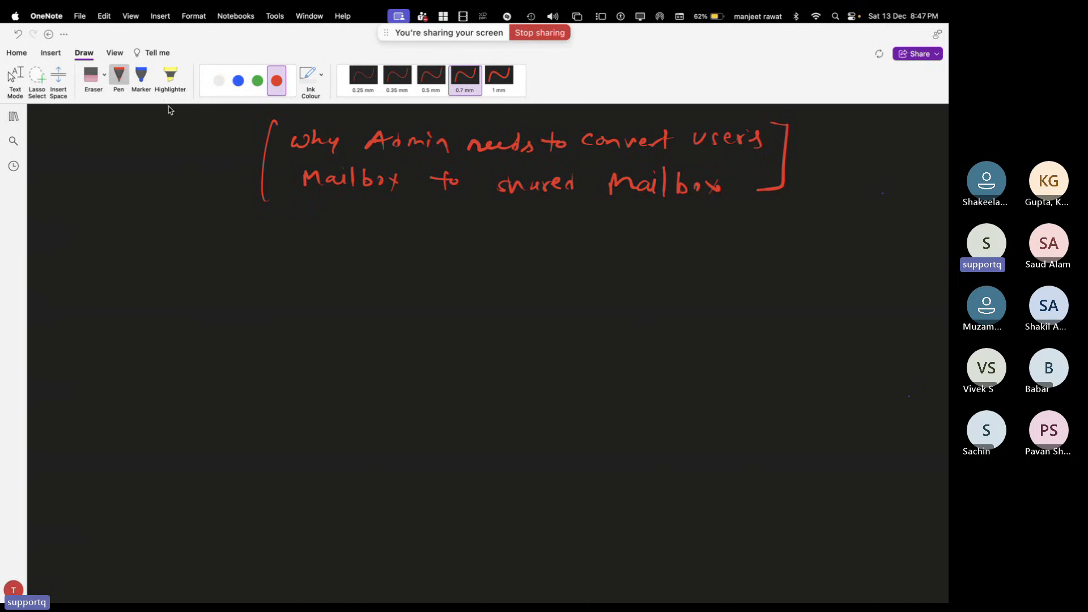
key(ctrl+Right)
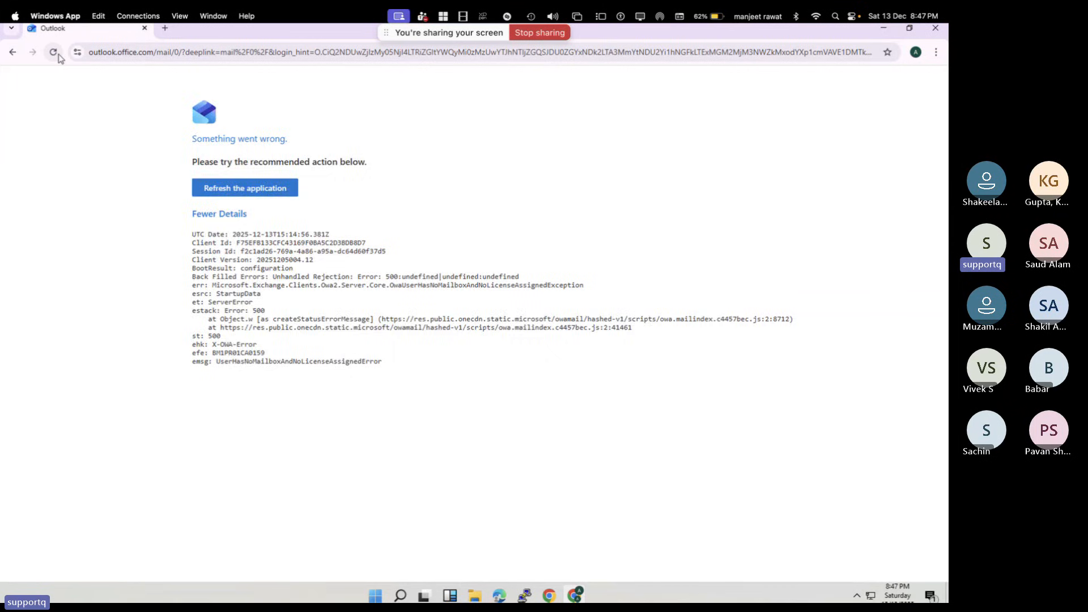
click(54, 52)
View the Outlook bounce message on the admin center desktop, then return to the OneNote whiteboard
key(ctrl+Right)
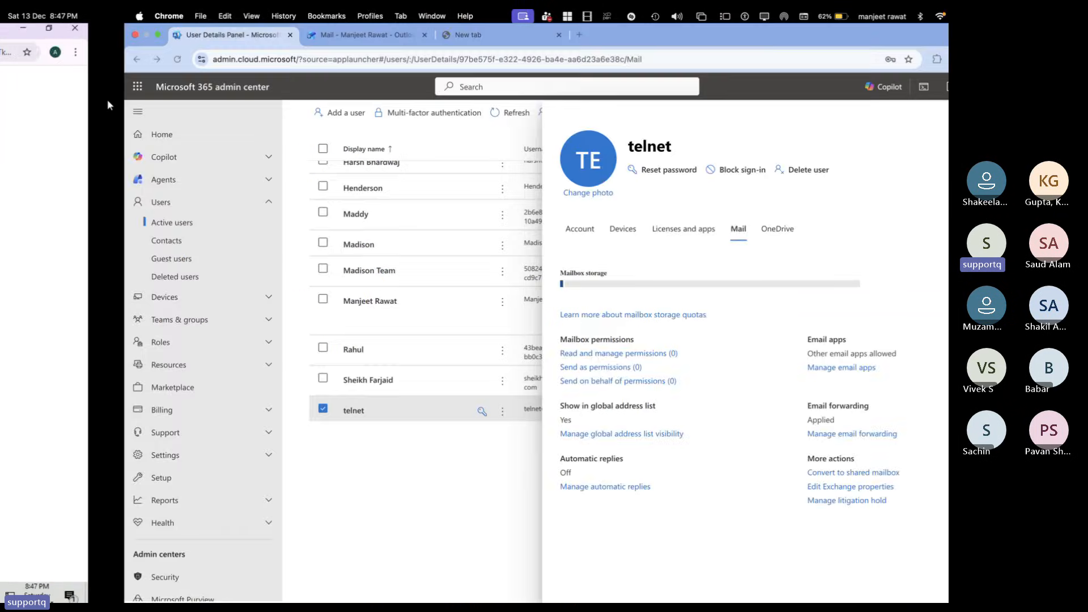
key(ctrl+Tab)
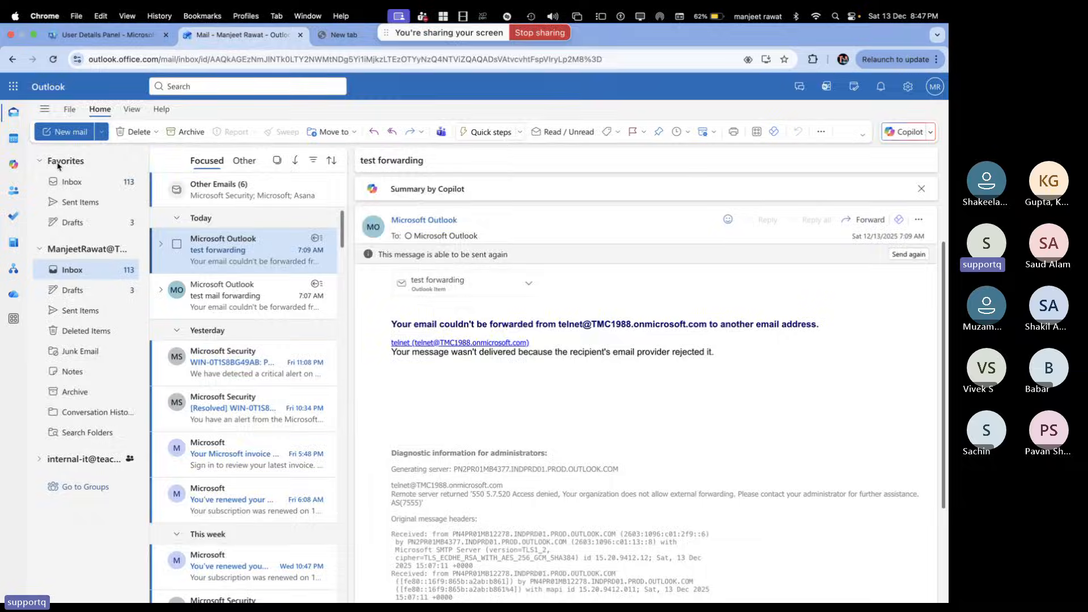
key(ctrl+Left)
key(ctrl+Left)
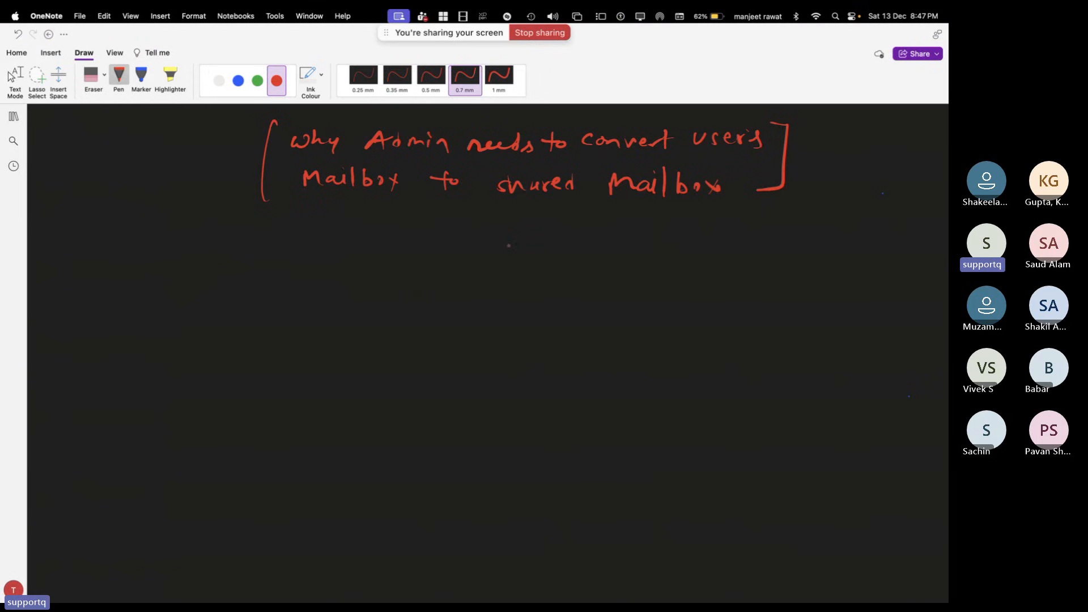
Draw a question mark under the heading and write the telnet mailbox address in a blue box
drag(491, 222, 494, 236)
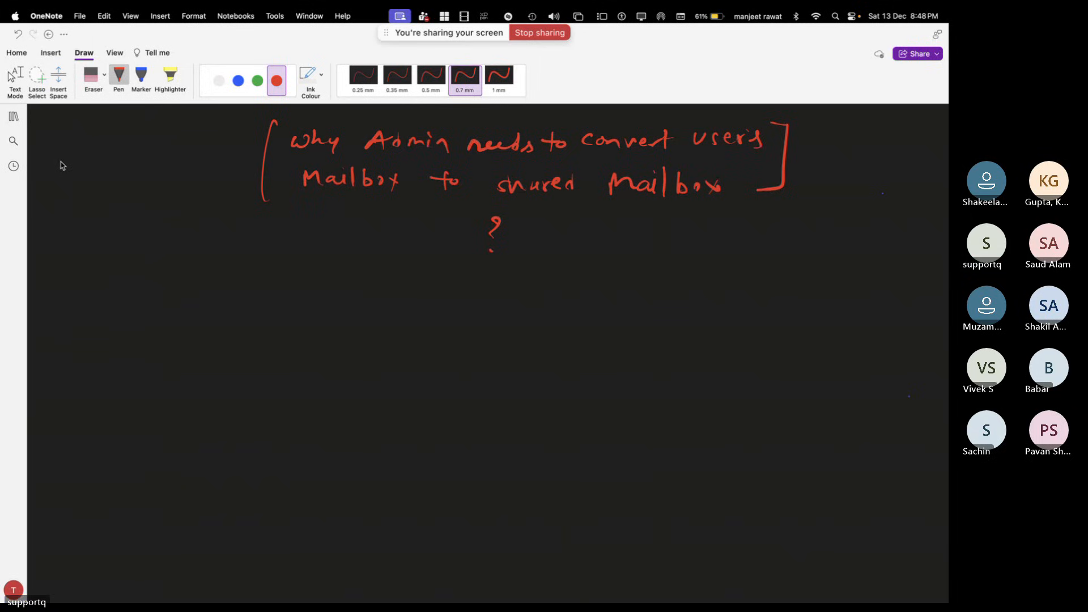
click(238, 80)
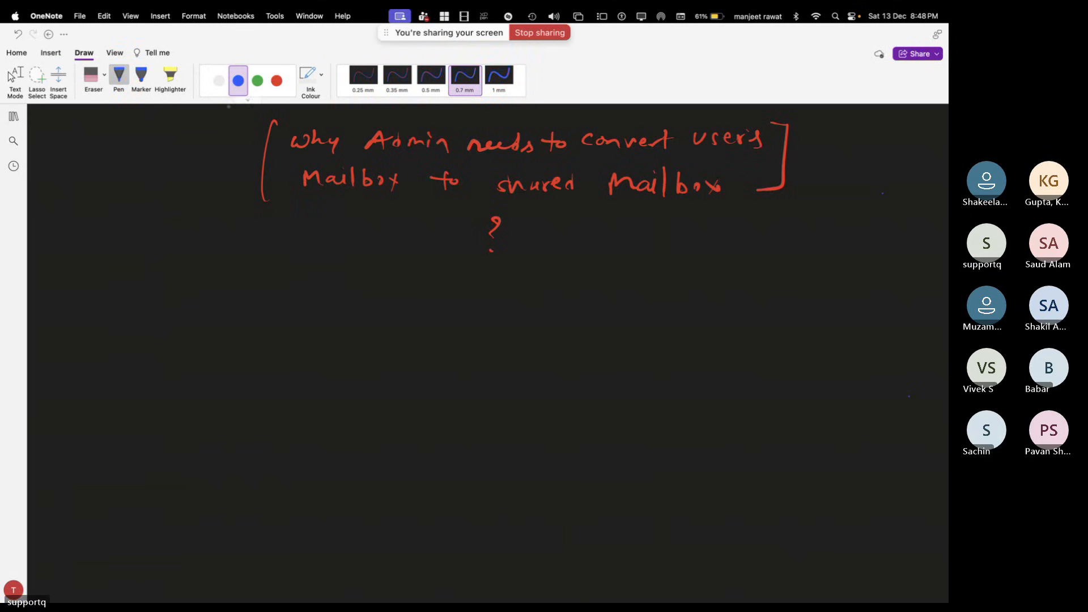
drag(187, 319, 181, 334)
mouse_move(176, 321)
mouse_down()
mouse_move(221, 333)
mouse_move(240, 315)
mouse_move(259, 333)
mouse_move(331, 330)
mouse_up()
drag(341, 327, 375, 334)
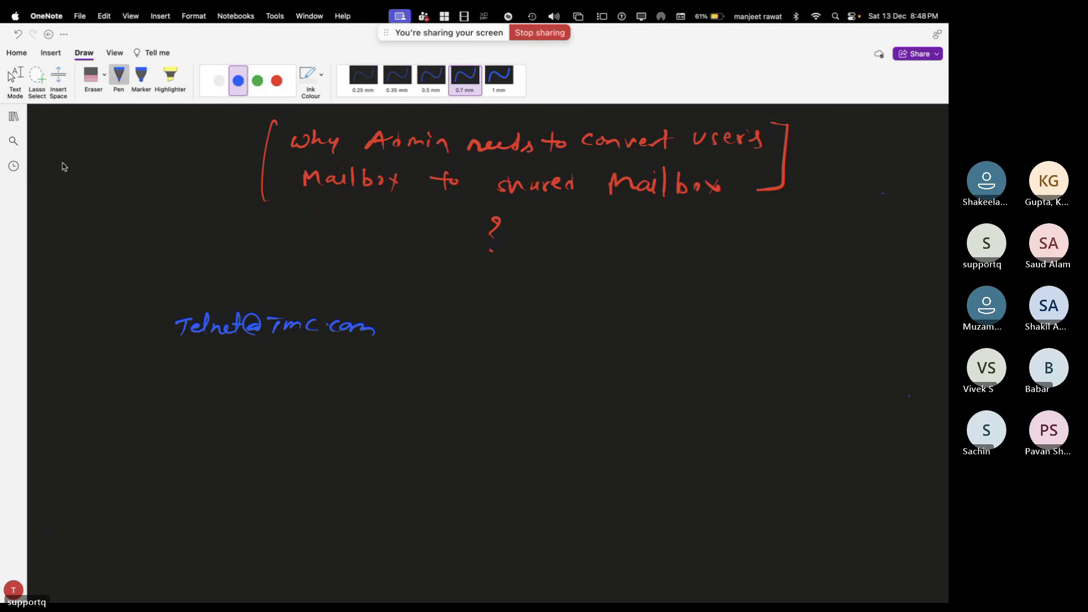
mouse_move(174, 310)
mouse_down()
mouse_move(170, 335)
mouse_move(314, 304)
mouse_move(396, 344)
mouse_move(162, 336)
mouse_up()
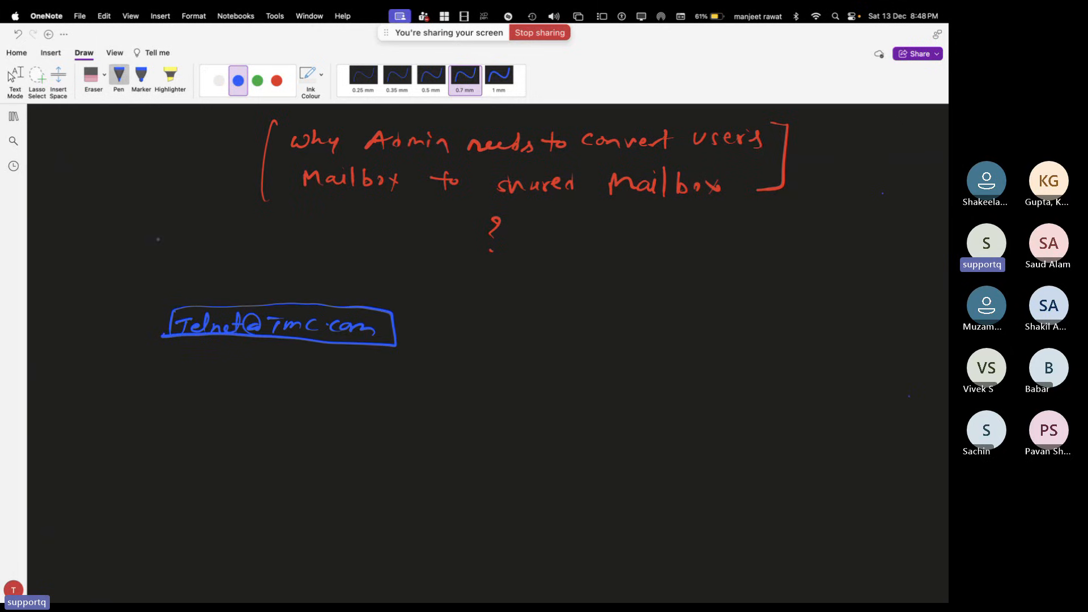
Write '5 years' in green above the telnet address box
click(257, 80)
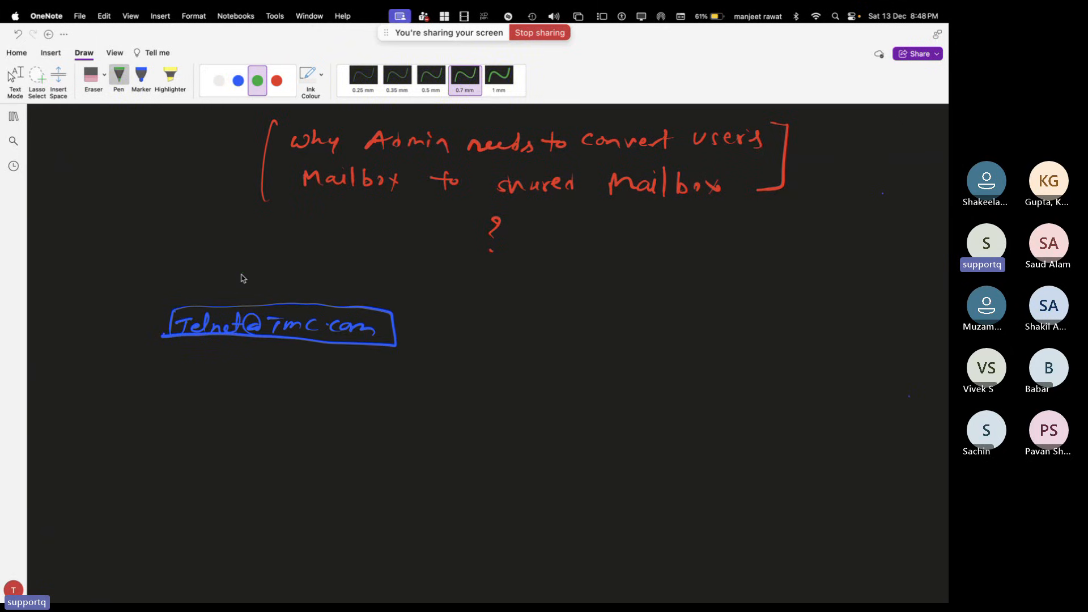
mouse_move(244, 273)
mouse_down()
mouse_move(242, 285)
mouse_move(259, 288)
mouse_move(320, 280)
mouse_up()
click(238, 81)
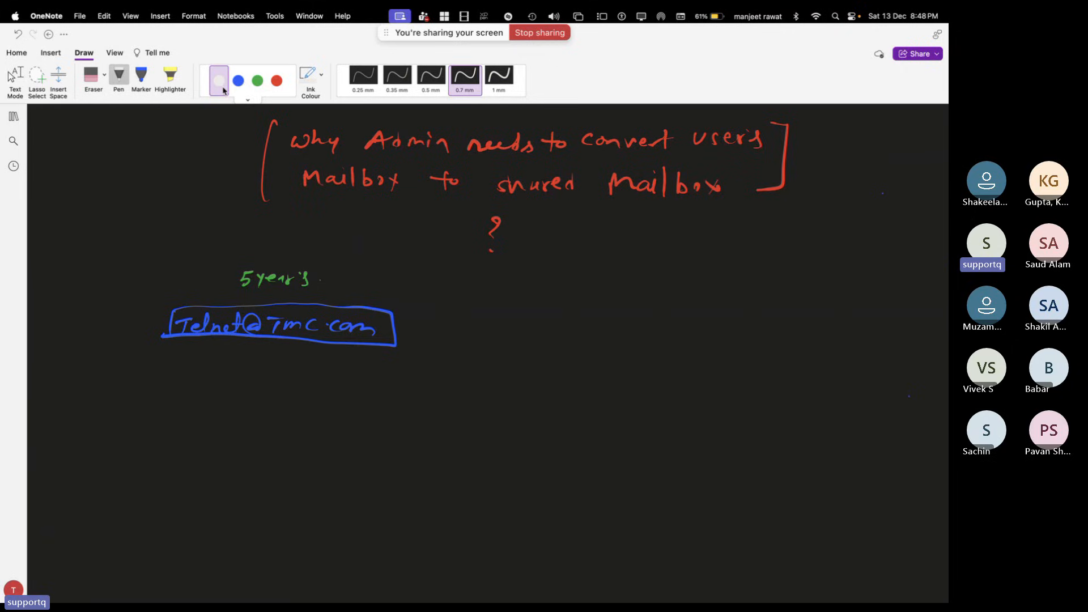
Write '2020 —— 2025' in white ink beneath the boxed telnet address
click(226, 89)
drag(163, 355, 307, 359)
click(203, 360)
drag(355, 360, 381, 367)
drag(384, 357, 395, 357)
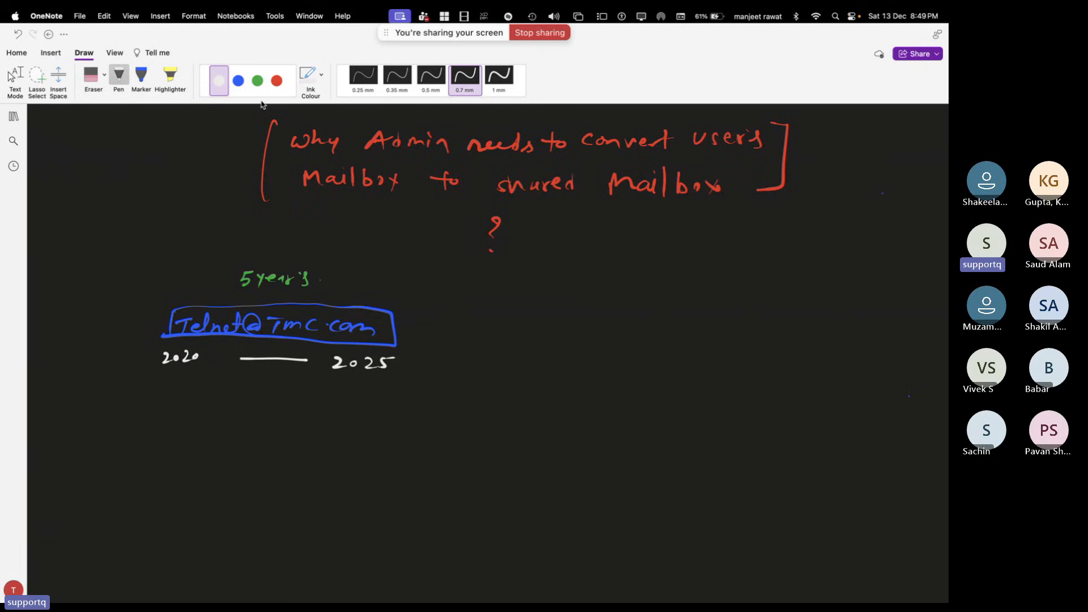
In green, sketch an envelope labelled 30GB and tick the Delete note with a checkmark
click(257, 80)
mouse_move(229, 404)
mouse_down()
mouse_move(270, 381)
mouse_move(277, 399)
mouse_move(230, 404)
mouse_move(272, 382)
mouse_up()
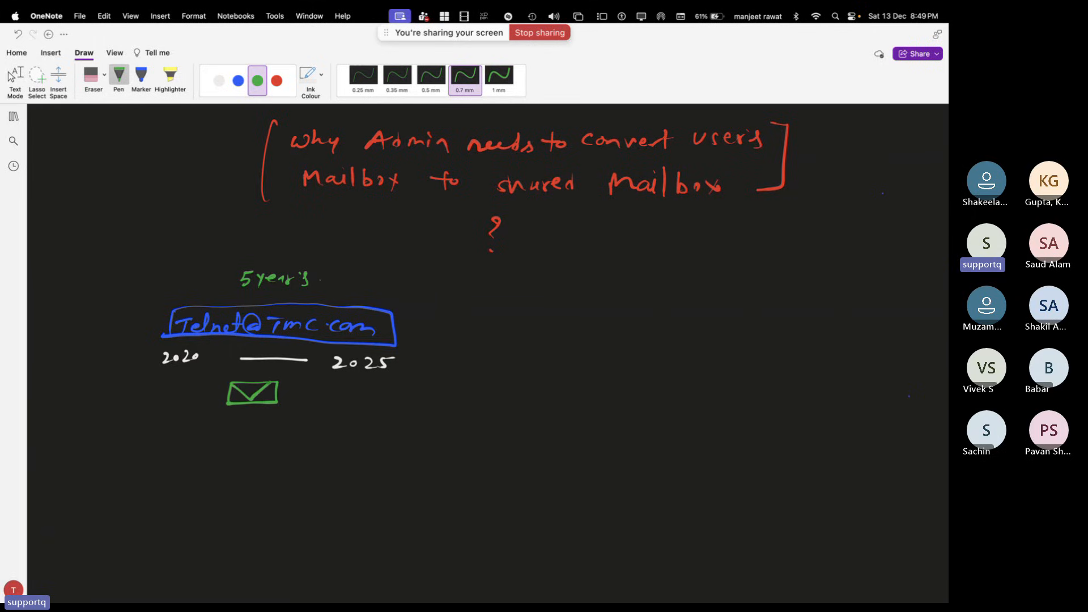
mouse_move(227, 416)
mouse_down()
mouse_move(273, 426)
mouse_move(232, 454)
mouse_move(279, 453)
mouse_up()
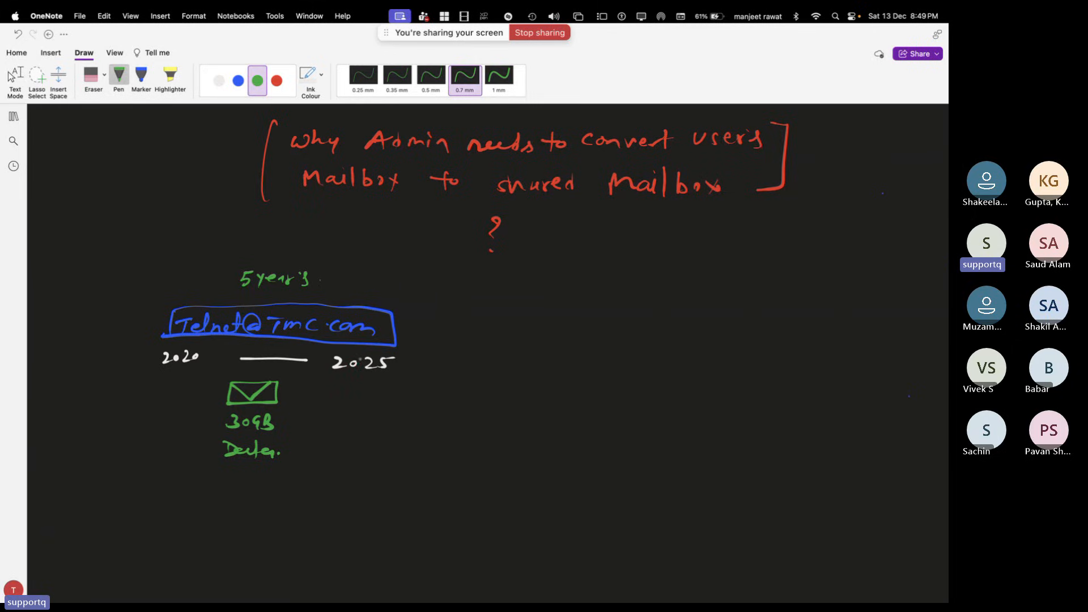
click(238, 83)
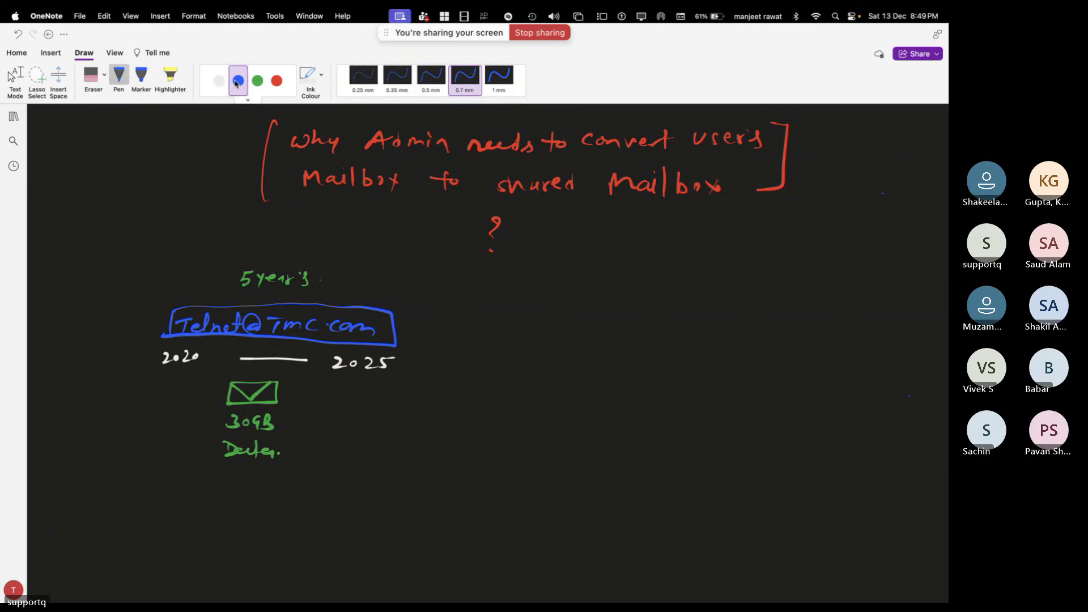
click(220, 83)
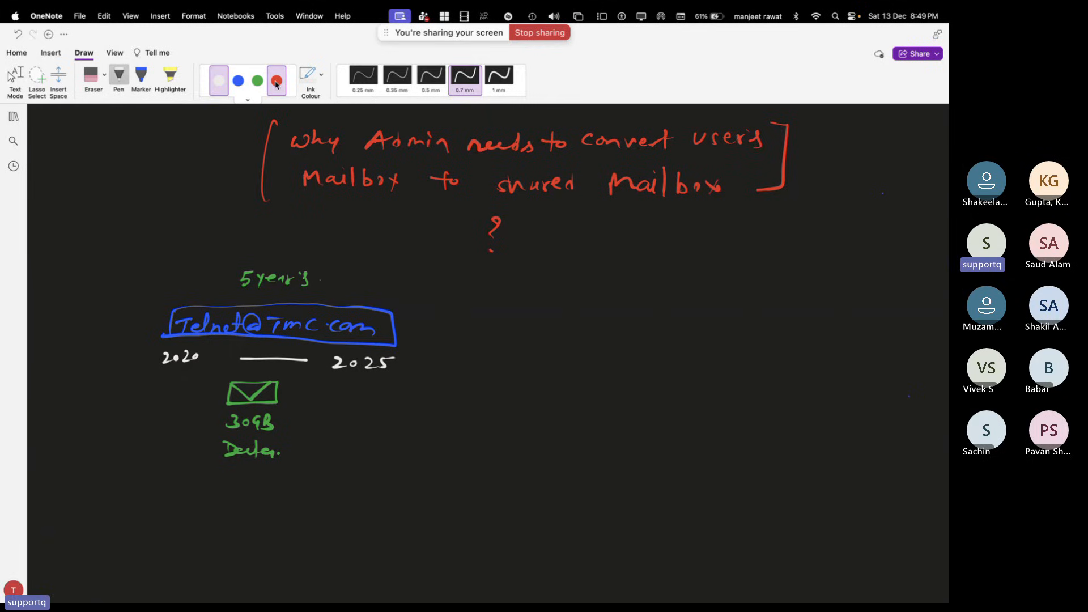
click(276, 81)
click(258, 80)
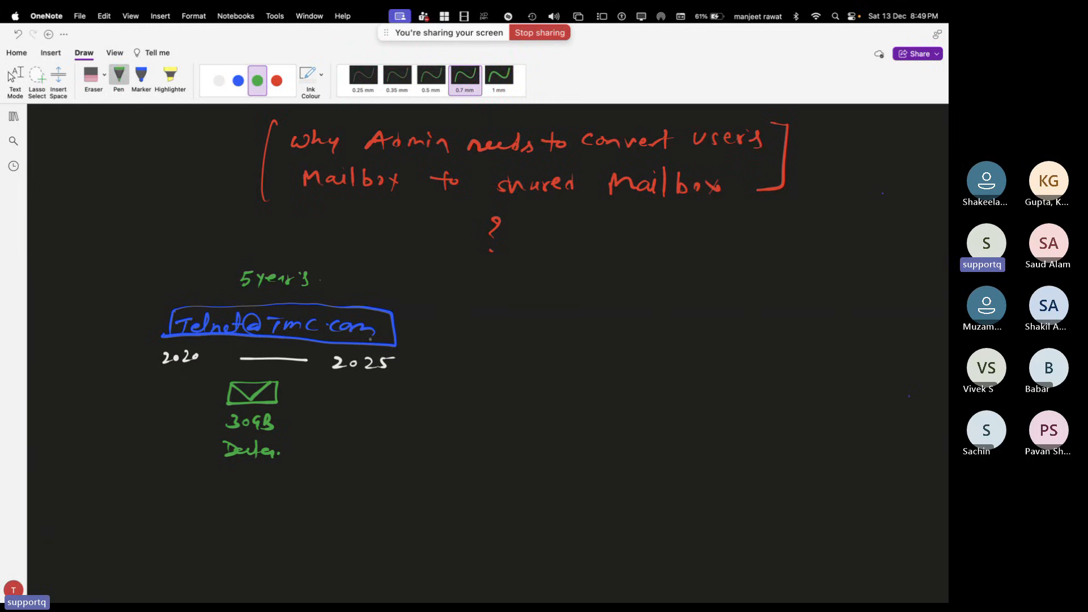
drag(237, 471, 255, 462)
Draw a white arrow from the telnet box and write 'convert to shared mailbox'
click(219, 81)
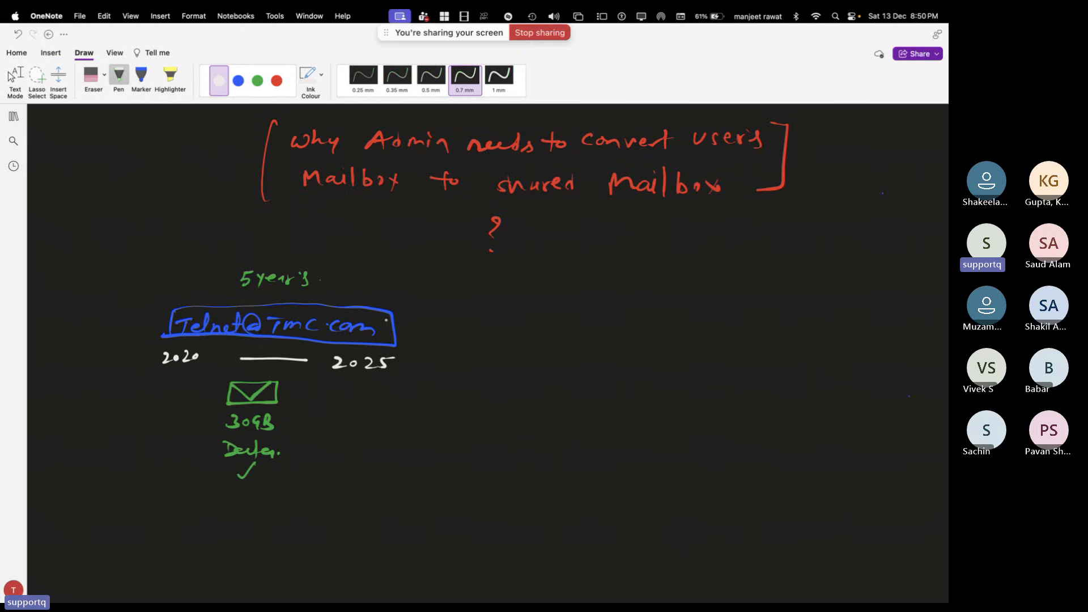
drag(401, 324, 575, 339)
mouse_move(584, 335)
mouse_down()
mouse_move(684, 326)
mouse_move(685, 343)
mouse_up()
drag(681, 333, 722, 339)
mouse_move(738, 317)
mouse_down()
mouse_move(738, 337)
mouse_move(750, 338)
mouse_up()
drag(761, 328, 766, 337)
mouse_move(770, 328)
mouse_down()
mouse_move(810, 340)
mouse_move(844, 320)
mouse_move(870, 335)
mouse_up()
mouse_move(881, 311)
mouse_down()
mouse_move(887, 334)
mouse_move(899, 333)
mouse_up()
drag(904, 325, 903, 336)
Sketch a green mailbox above 'shared' with upward arrows pointing to it
scroll(902, 336, down, 2)
click(257, 81)
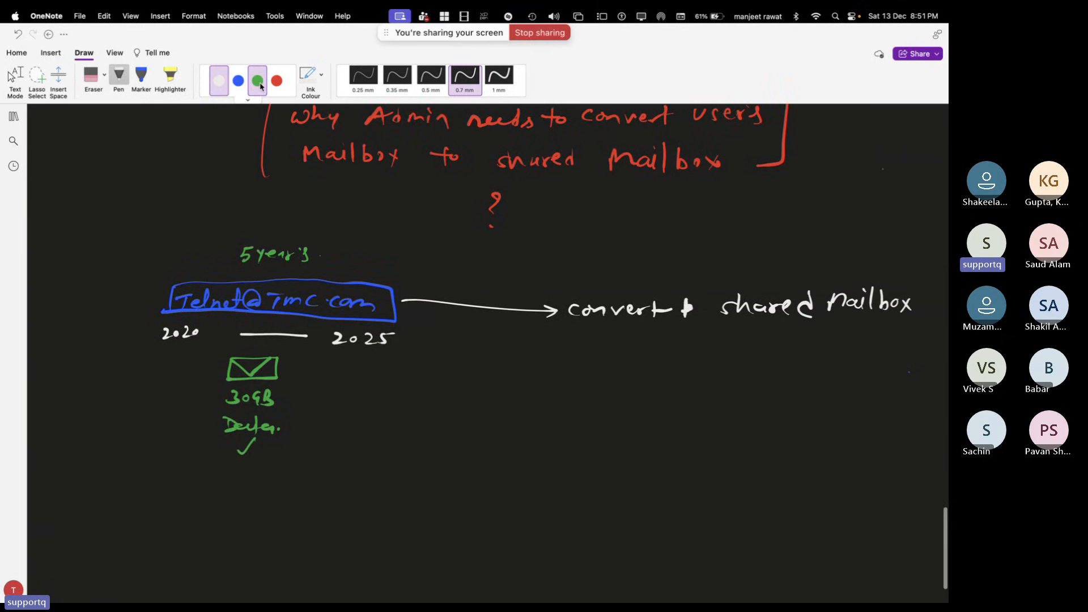
mouse_move(693, 279)
mouse_down()
mouse_move(745, 261)
mouse_move(691, 282)
mouse_move(731, 262)
mouse_up()
mouse_move(633, 372)
mouse_down()
mouse_move(682, 324)
mouse_move(683, 345)
mouse_up()
drag(715, 321, 723, 378)
drag(702, 339, 735, 330)
mouse_move(775, 369)
mouse_down()
mouse_move(751, 318)
mouse_move(781, 340)
mouse_up()
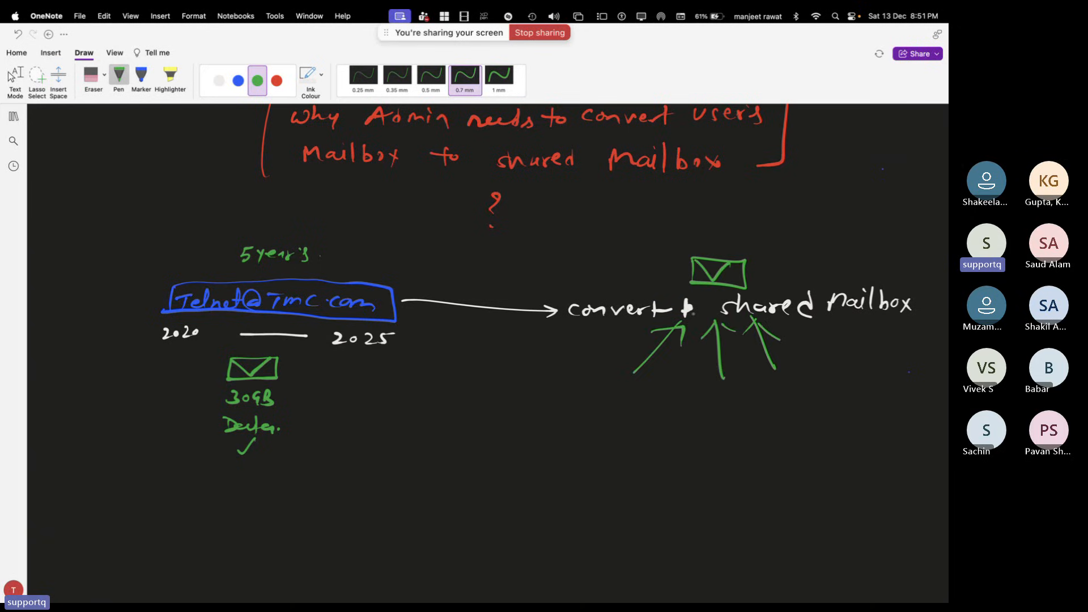
Label the arrows Azure, Aws and Alibaba in blue
click(238, 80)
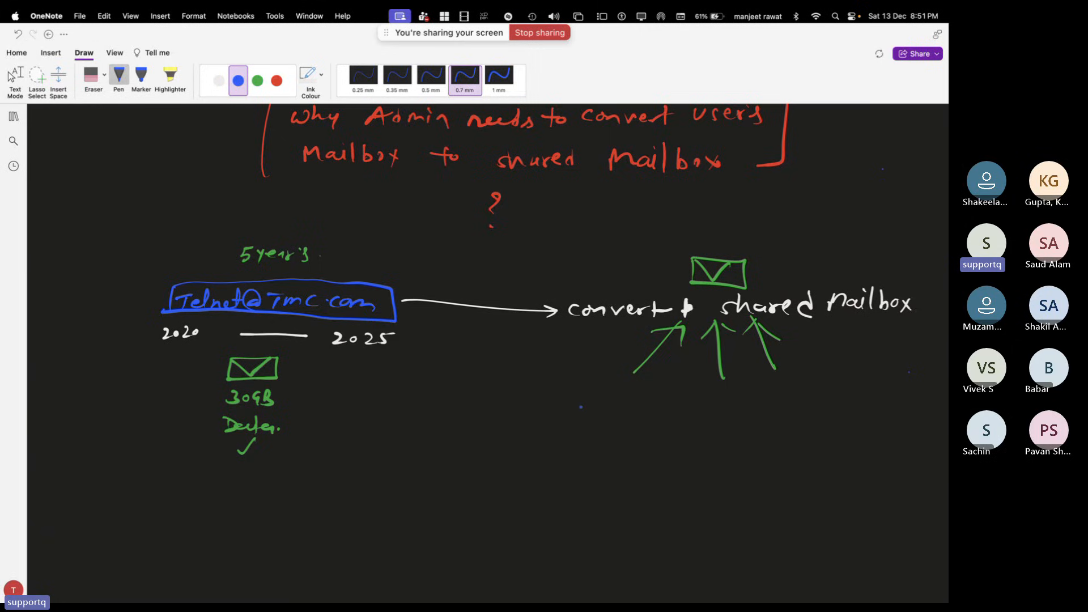
drag(579, 406, 642, 392)
drag(706, 404, 719, 398)
mouse_move(722, 396)
mouse_down()
mouse_move(743, 405)
mouse_move(849, 400)
mouse_up()
key(super+z)
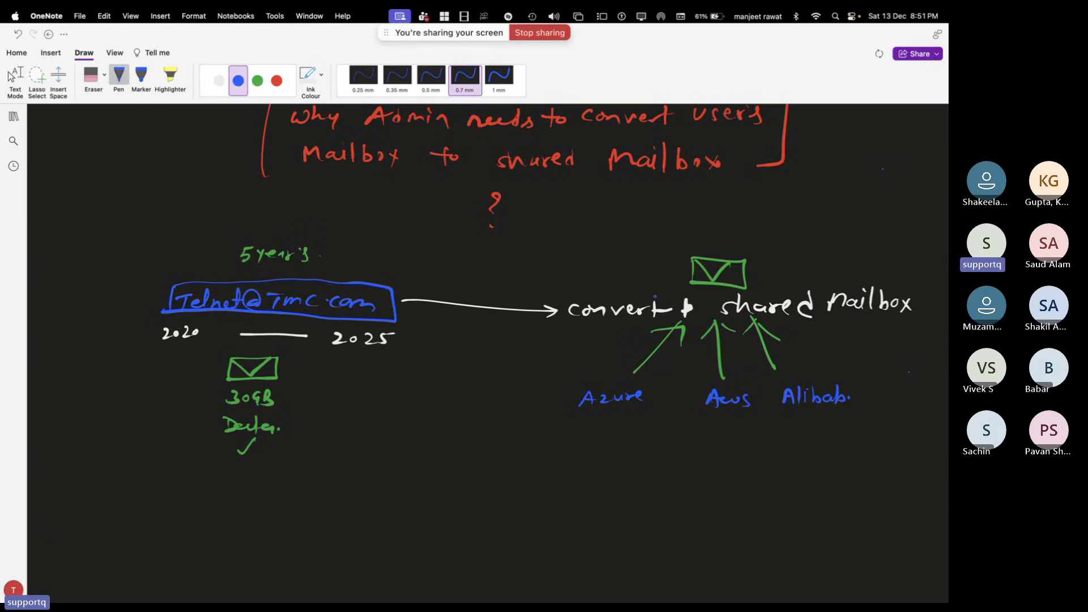
drag(853, 397, 856, 404)
Draw a dashed blue arrow from '5 years' to the green mailbox, plus a boxed 50GB label
drag(334, 243, 493, 228)
drag(507, 230, 519, 231)
drag(633, 256, 658, 268)
mouse_move(702, 231)
mouse_down()
mouse_move(715, 232)
mouse_move(708, 243)
mouse_up()
drag(722, 233, 735, 238)
mouse_move(744, 229)
mouse_down()
mouse_move(748, 242)
mouse_move(695, 244)
mouse_up()
mouse_move(696, 219)
mouse_down()
mouse_move(768, 240)
mouse_move(702, 247)
mouse_up()
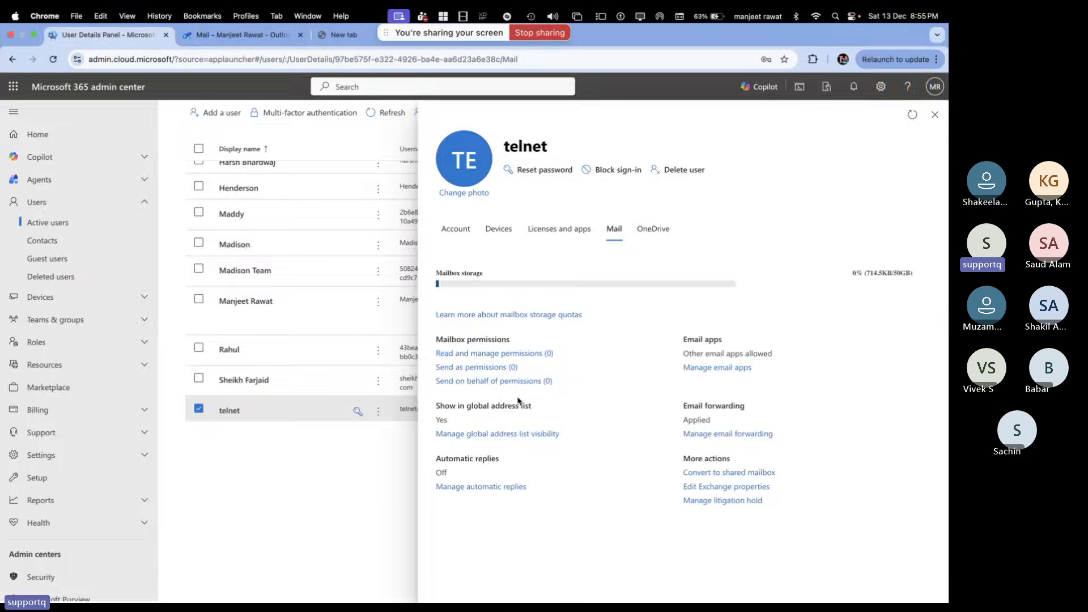
Close telnet's details panel, deselect telnet, and open the other user's account details
click(934, 114)
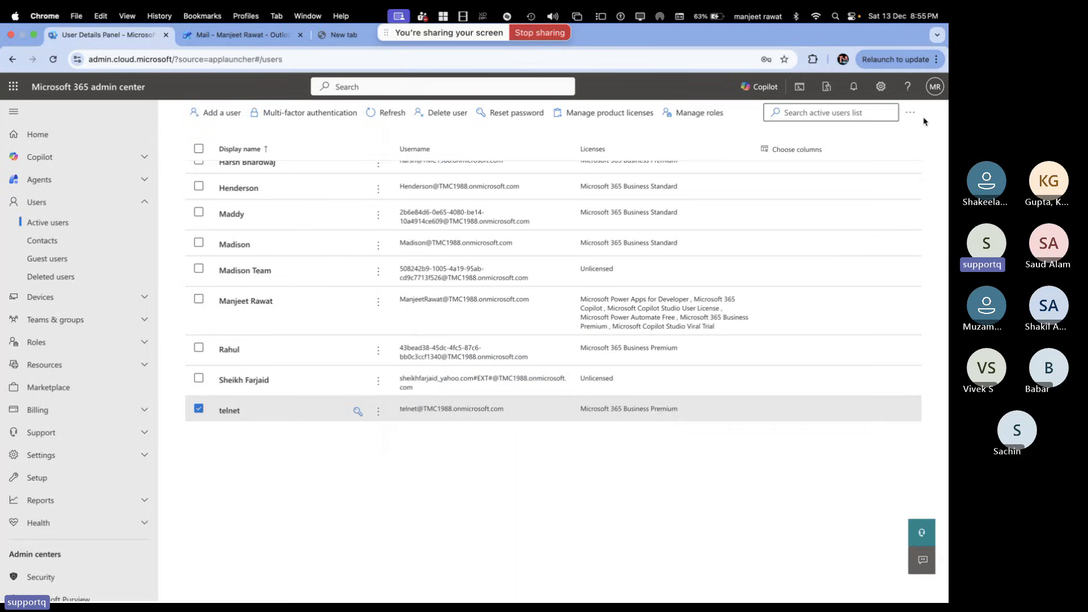
click(200, 412)
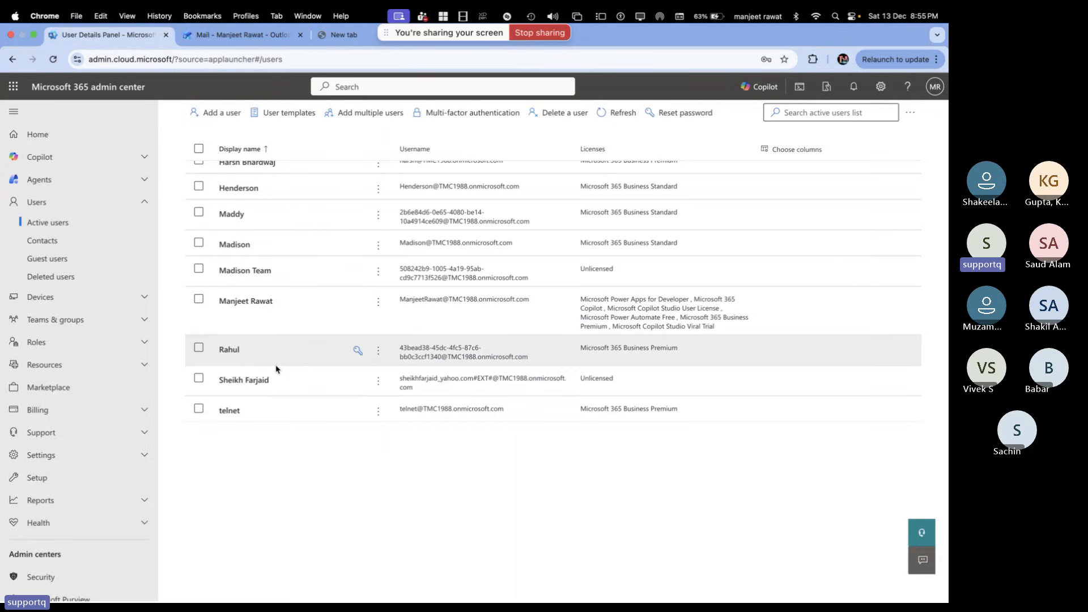
scroll(276, 369, up, 3)
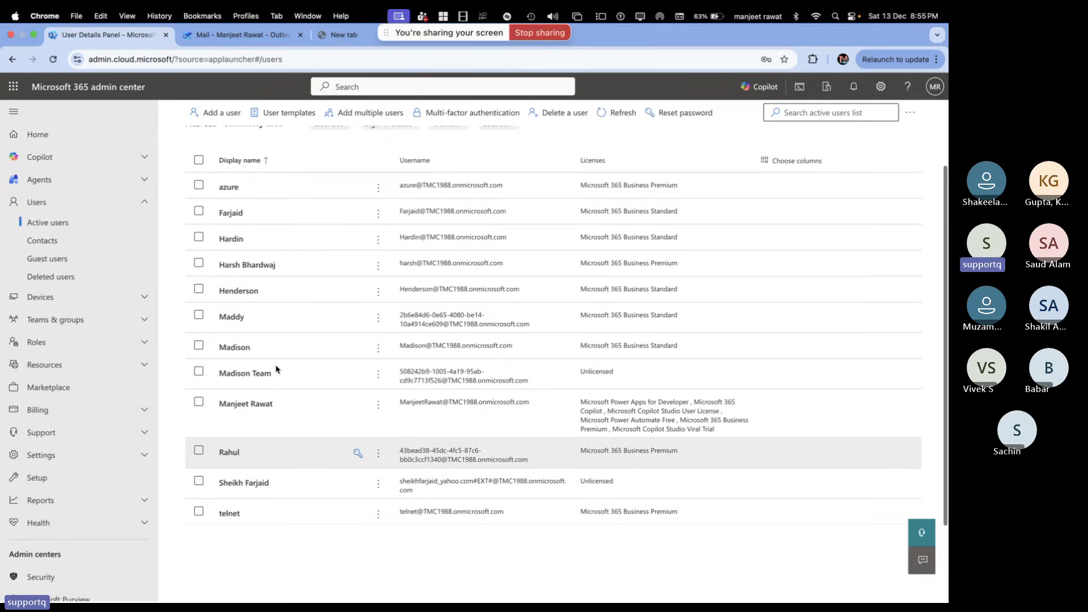
scroll(276, 370, up, 2)
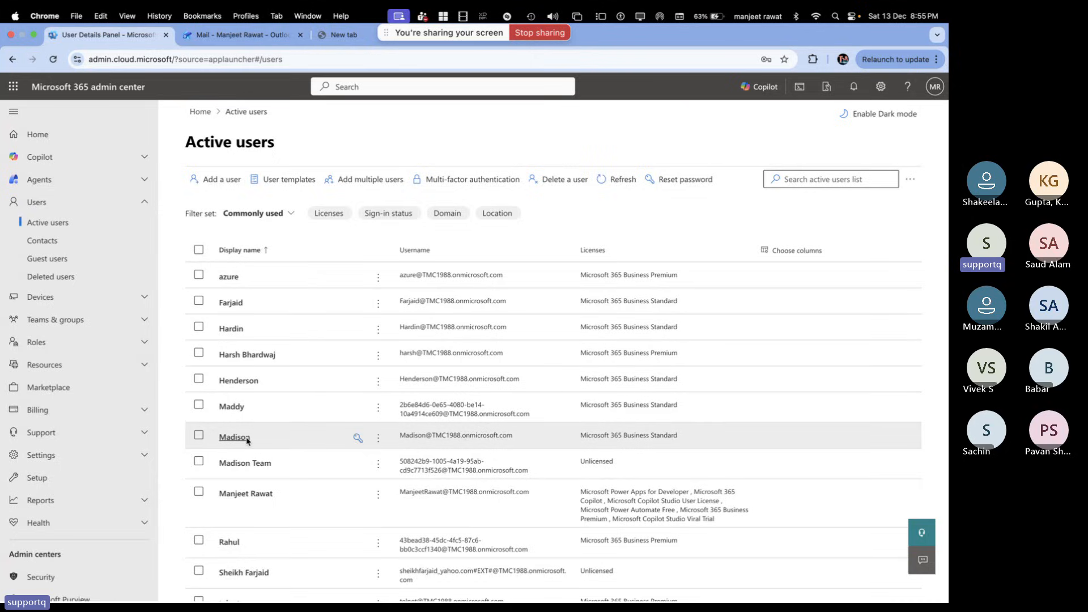
click(237, 304)
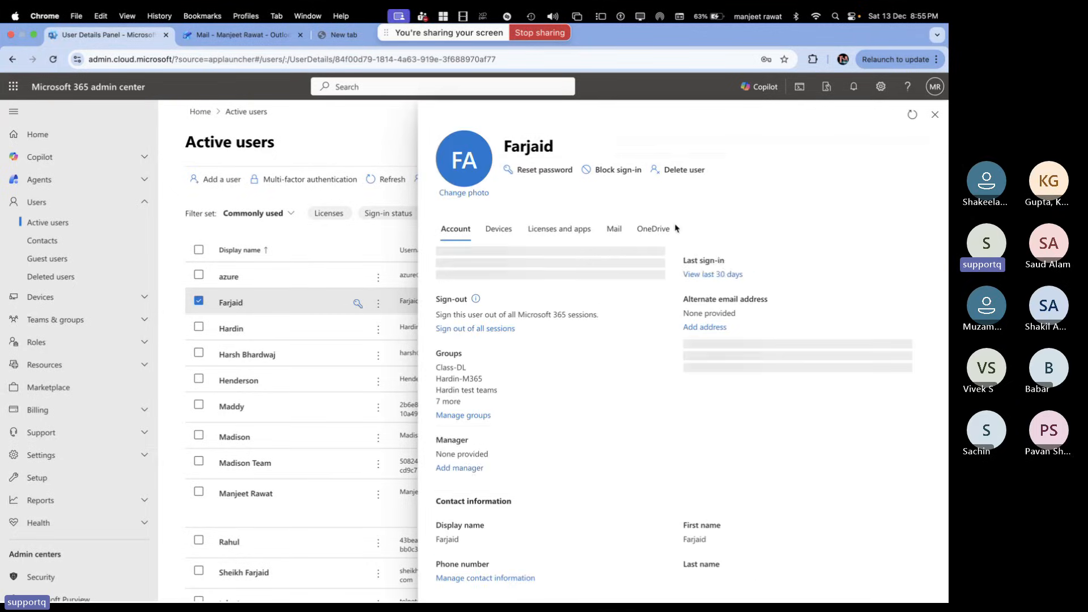
Check the user's email forwarding, toggling 'Forward all emails sent to this mailbox' on and back off
click(626, 230)
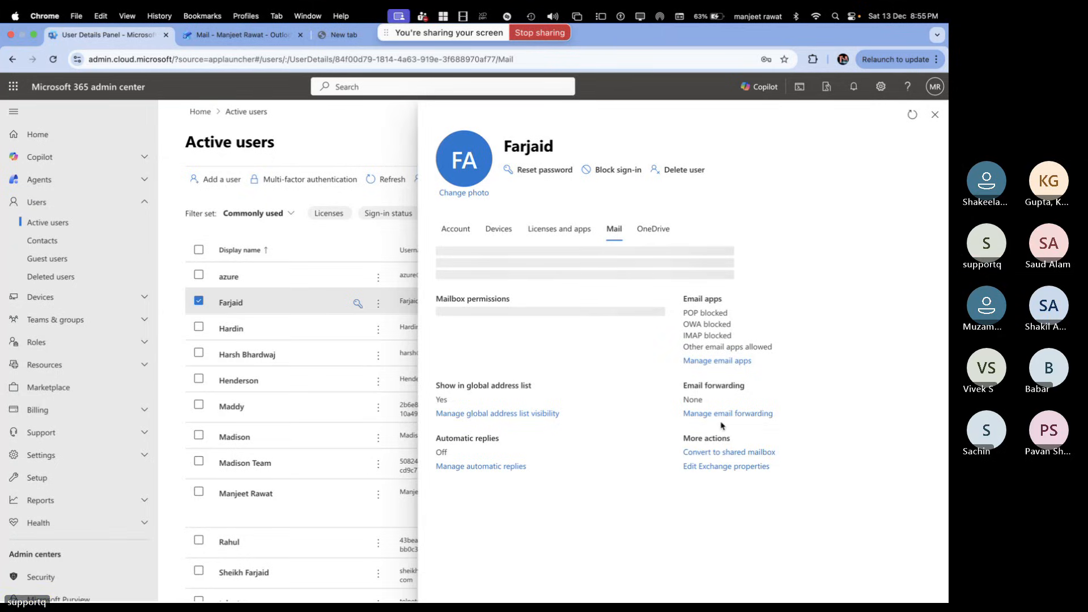
click(718, 454)
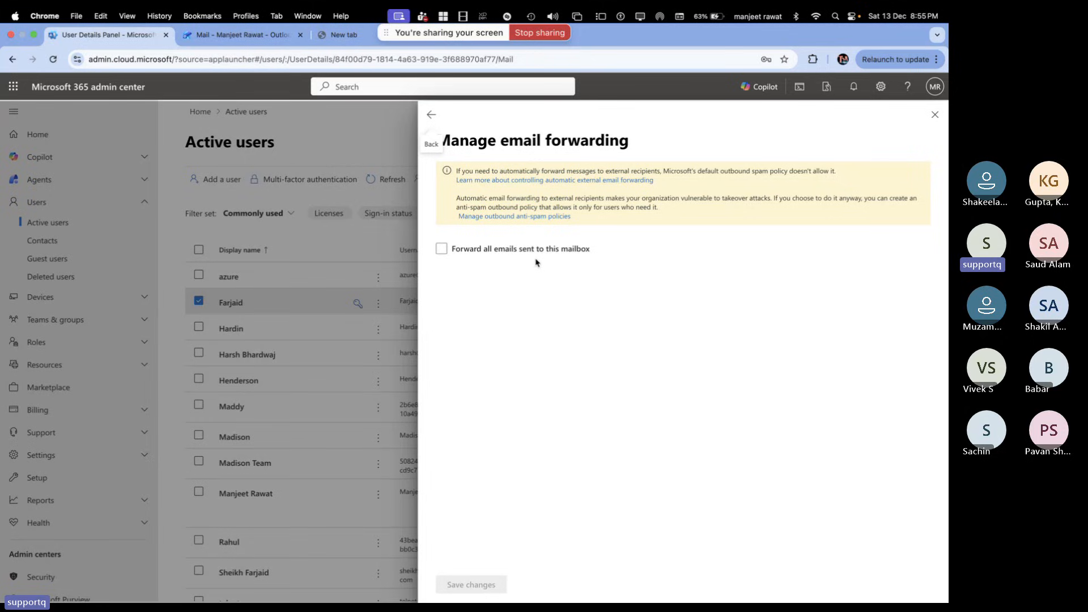
click(458, 252)
click(454, 250)
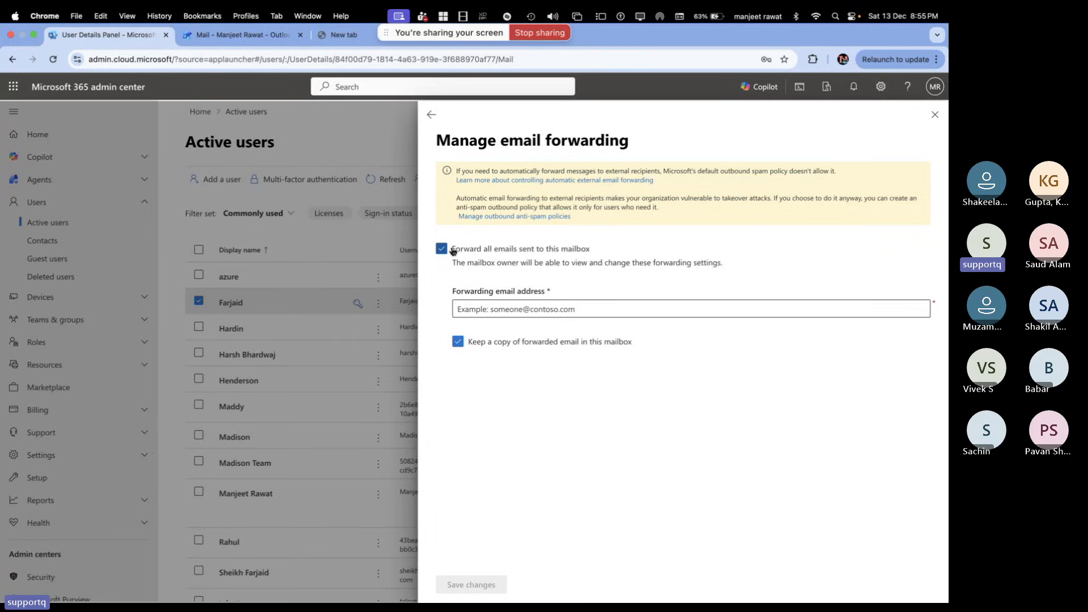
click(453, 251)
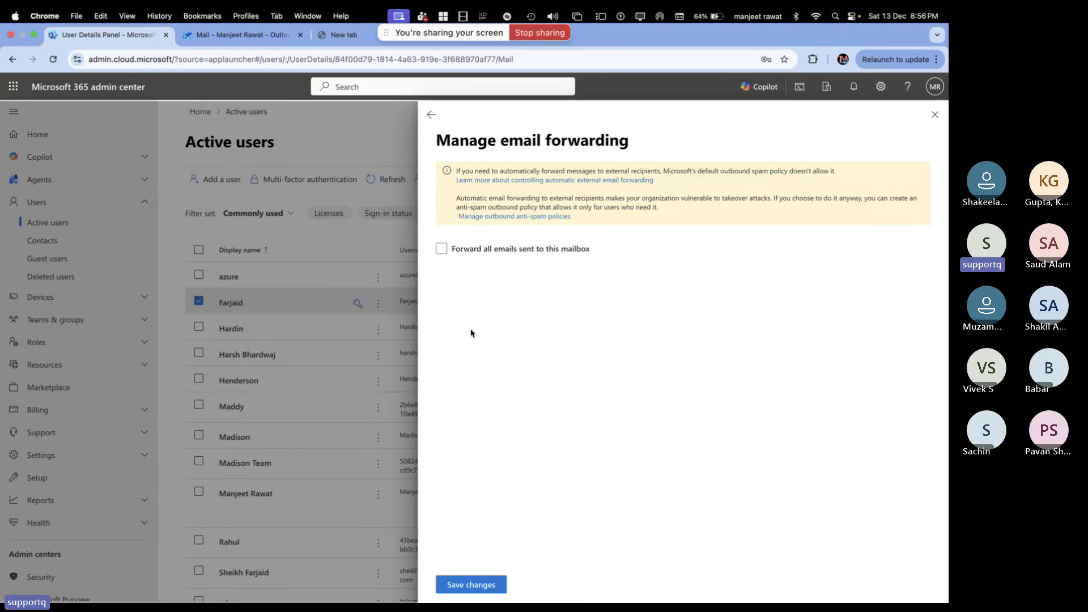
click(432, 115)
Convert the user's mailbox to a shared mailbox, dismiss the confirmation, and open Add multiple users
click(723, 474)
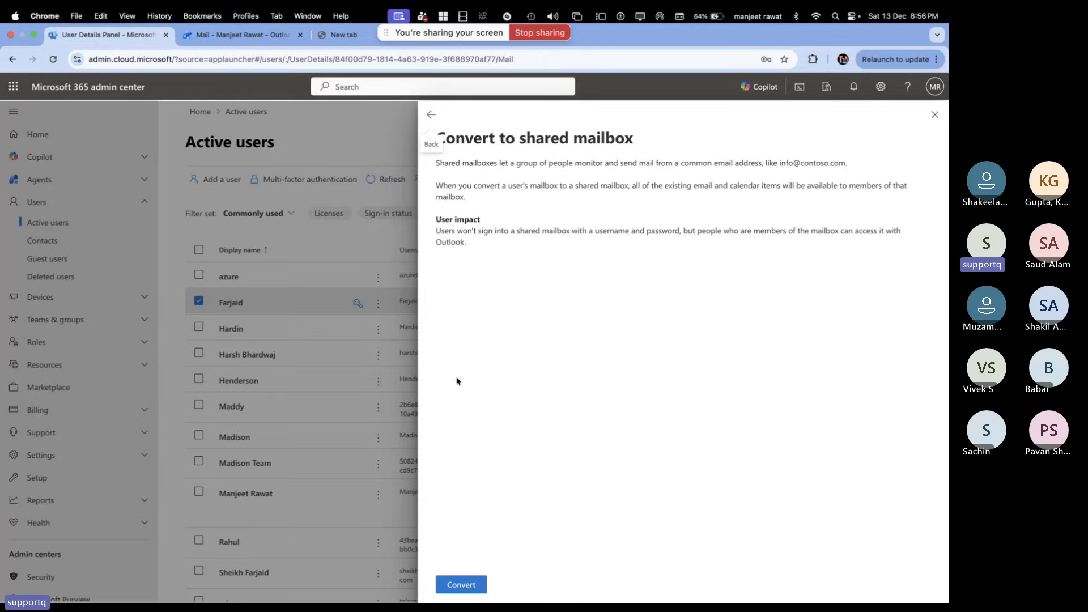
click(460, 585)
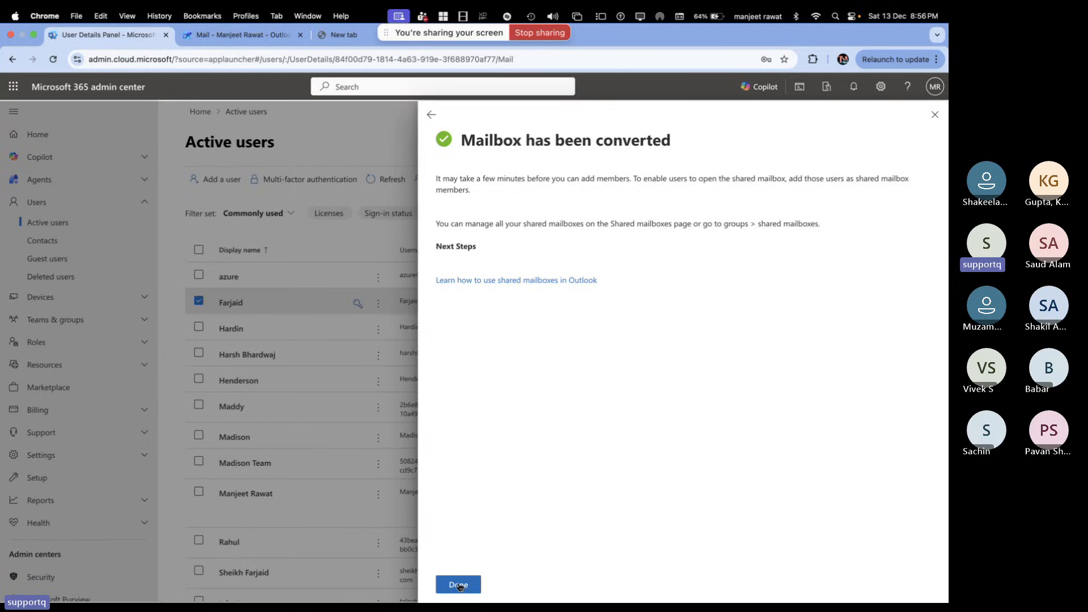
click(461, 587)
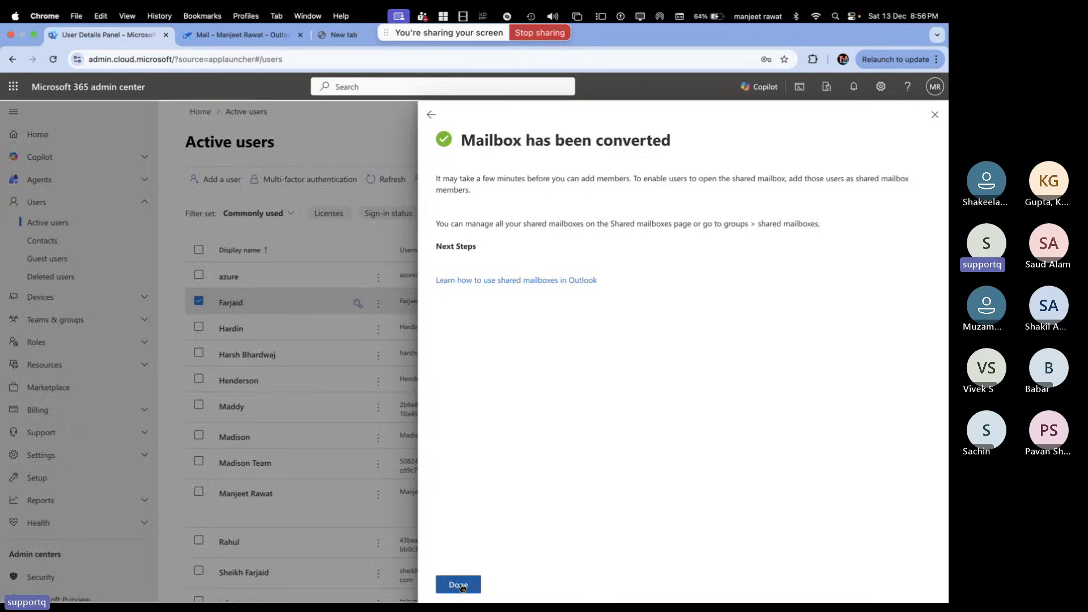
click(397, 180)
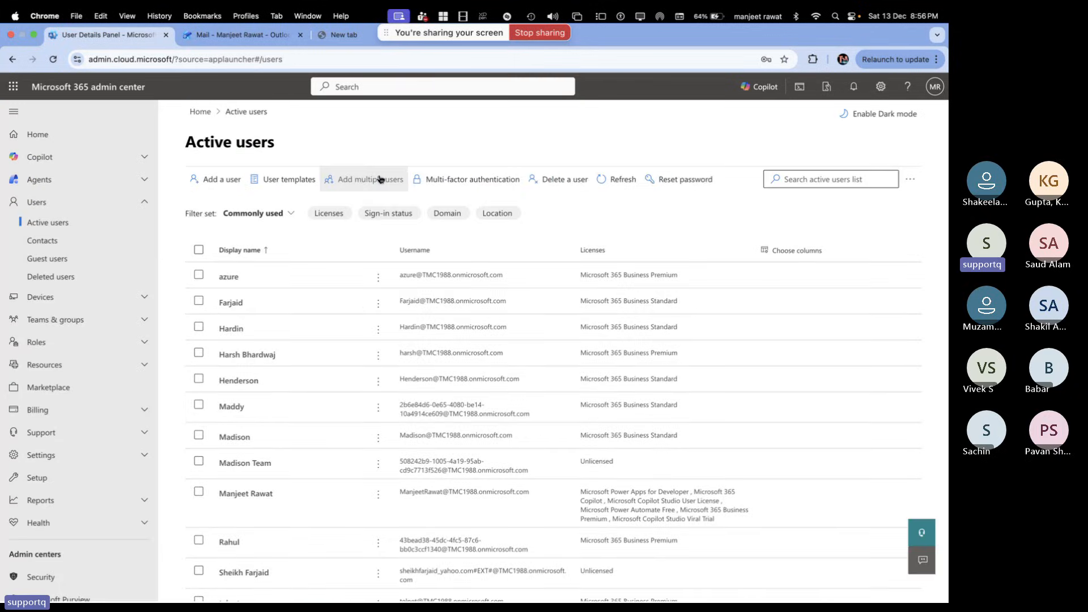
click(379, 179)
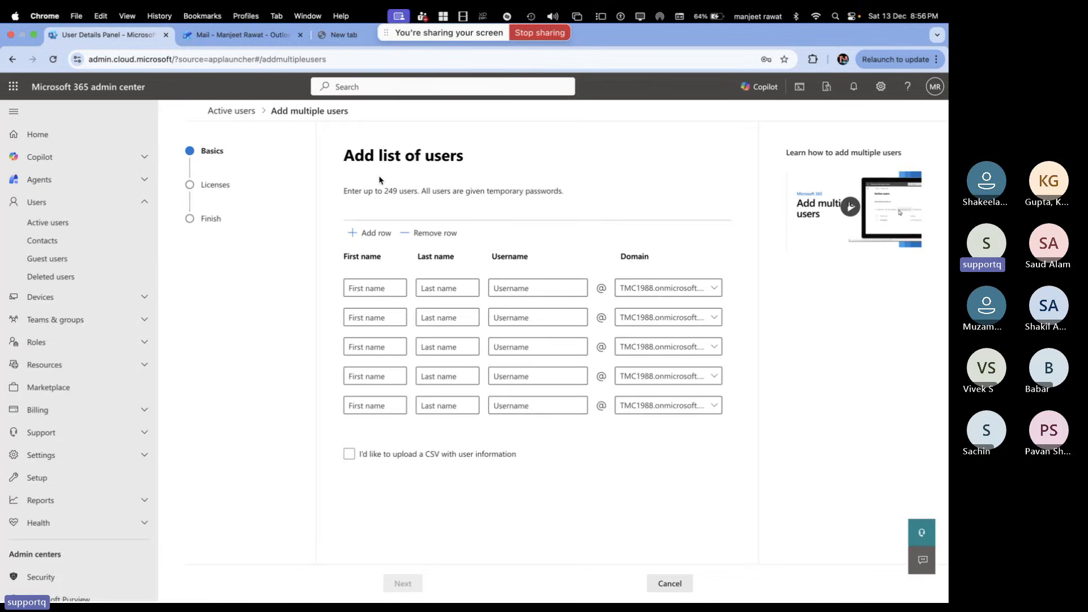
Leave the Add list of users form for the Microsoft 365 admin center home page
click(113, 88)
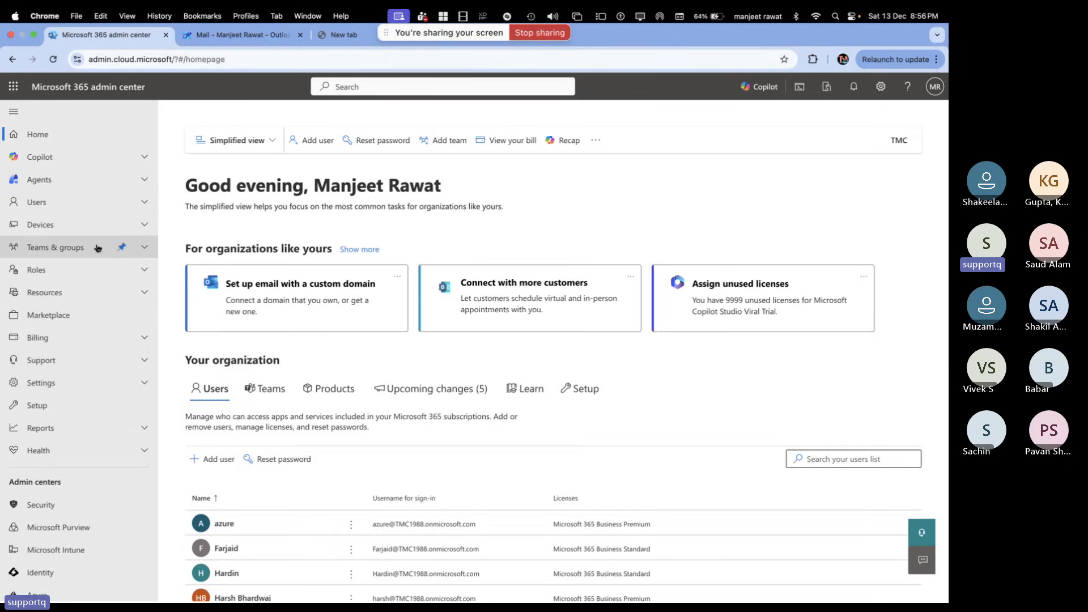
Open the Farjaid shared mailbox's details from Teams & groups and edit its still-empty Members list
click(144, 249)
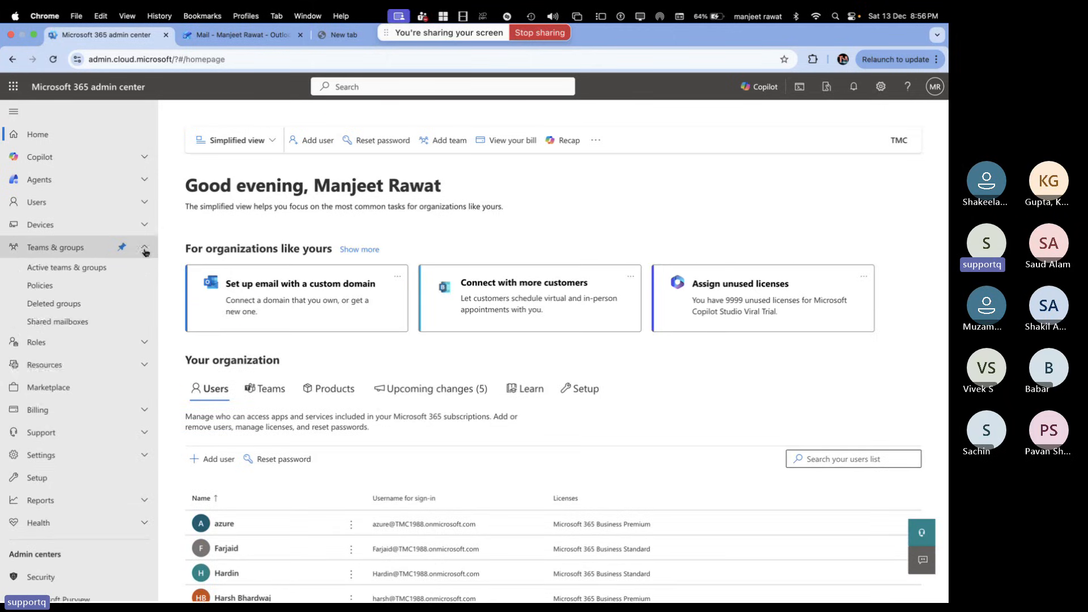
click(71, 324)
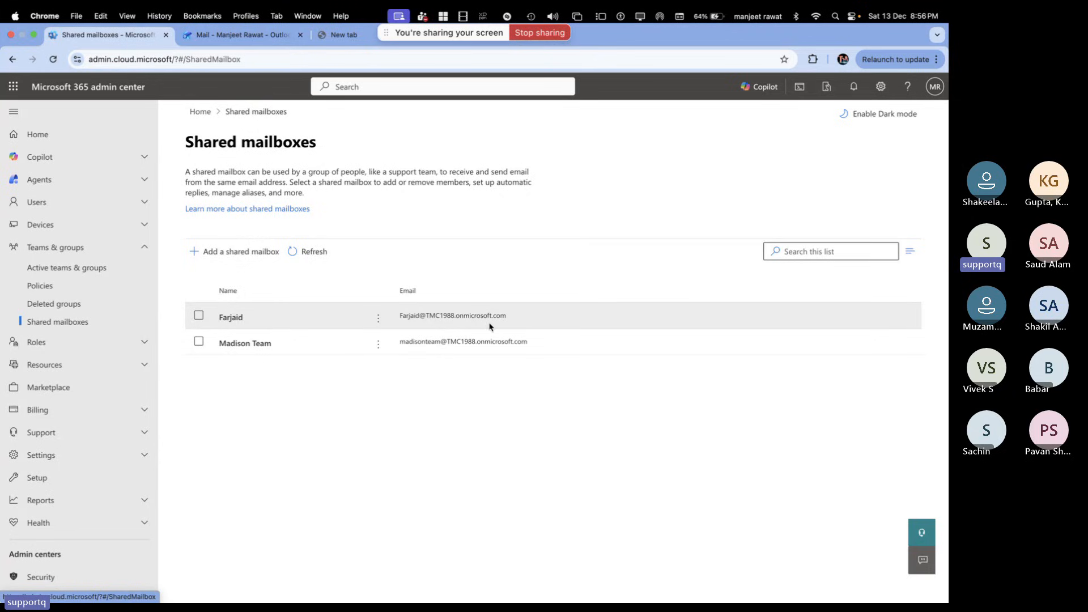
click(240, 319)
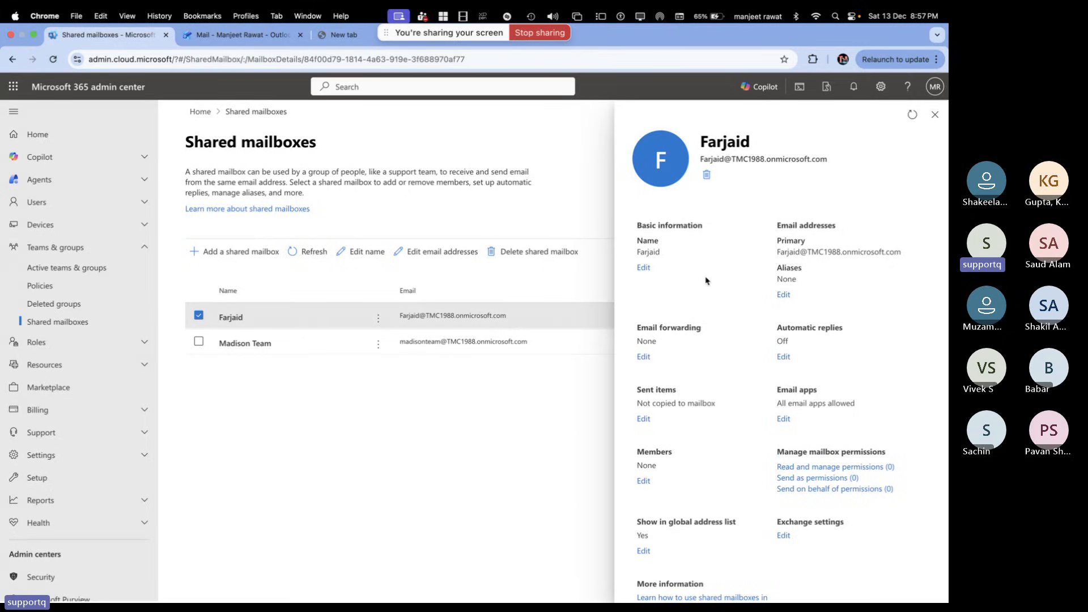
scroll(715, 302, down, 2)
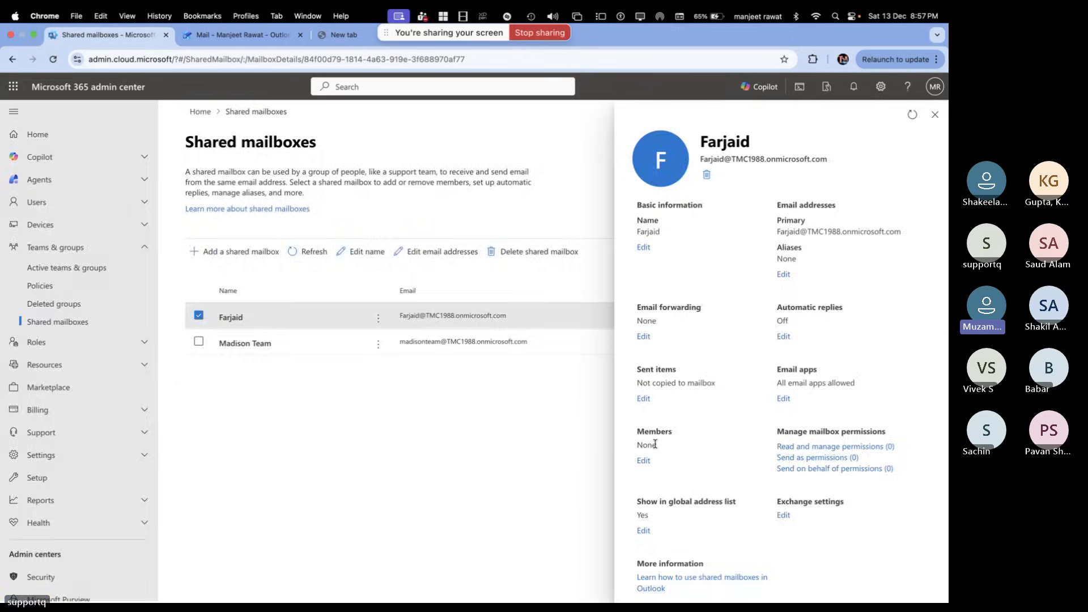
click(643, 461)
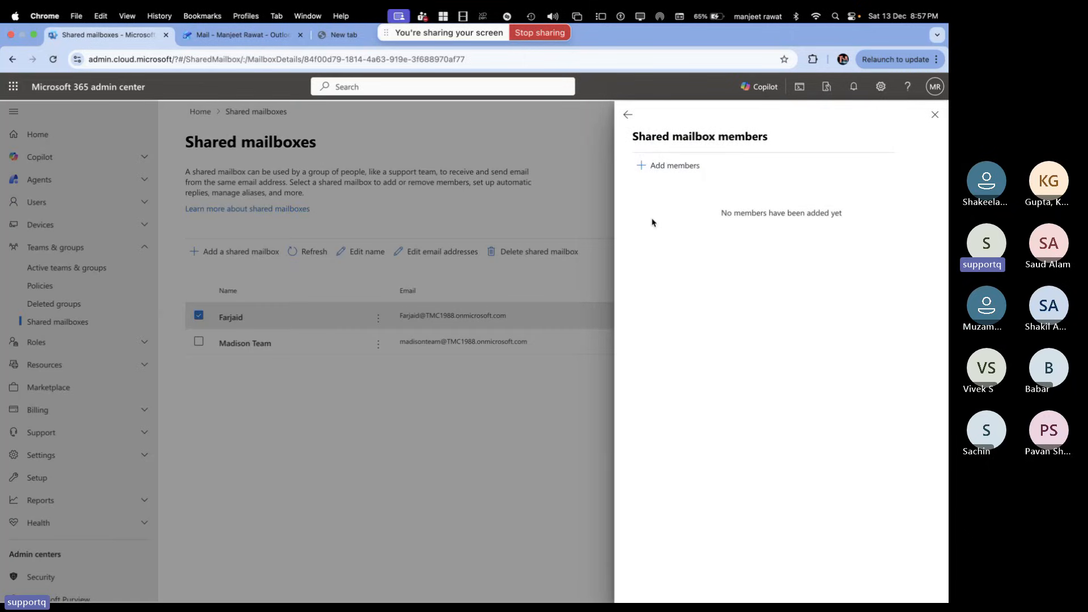
Add azure, telnet and the signed-in admin account as Farjaid members and save all three
click(674, 166)
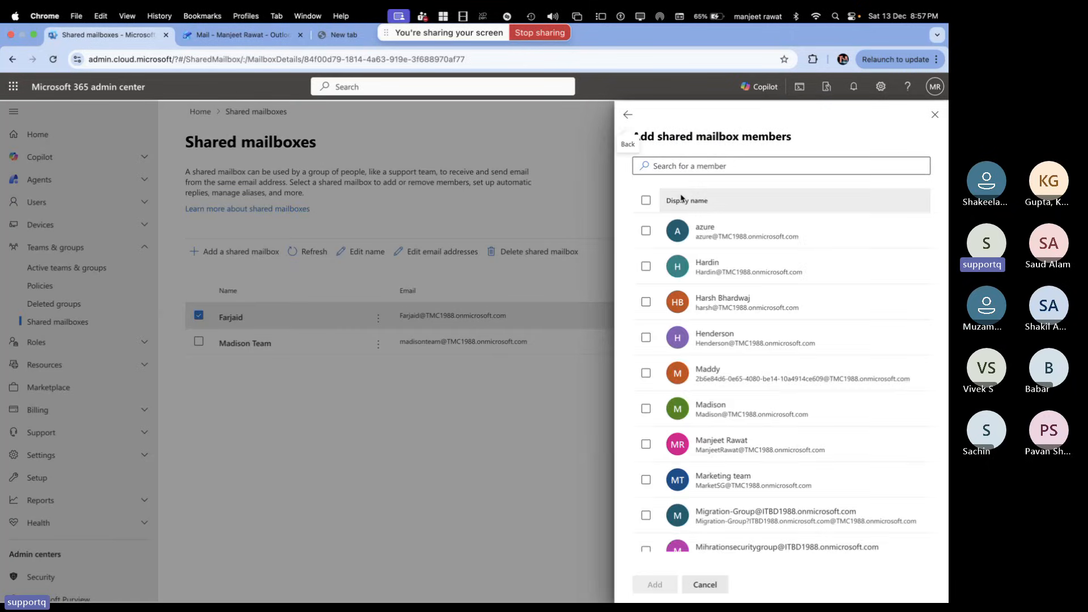
click(646, 231)
scroll(667, 307, down, 3)
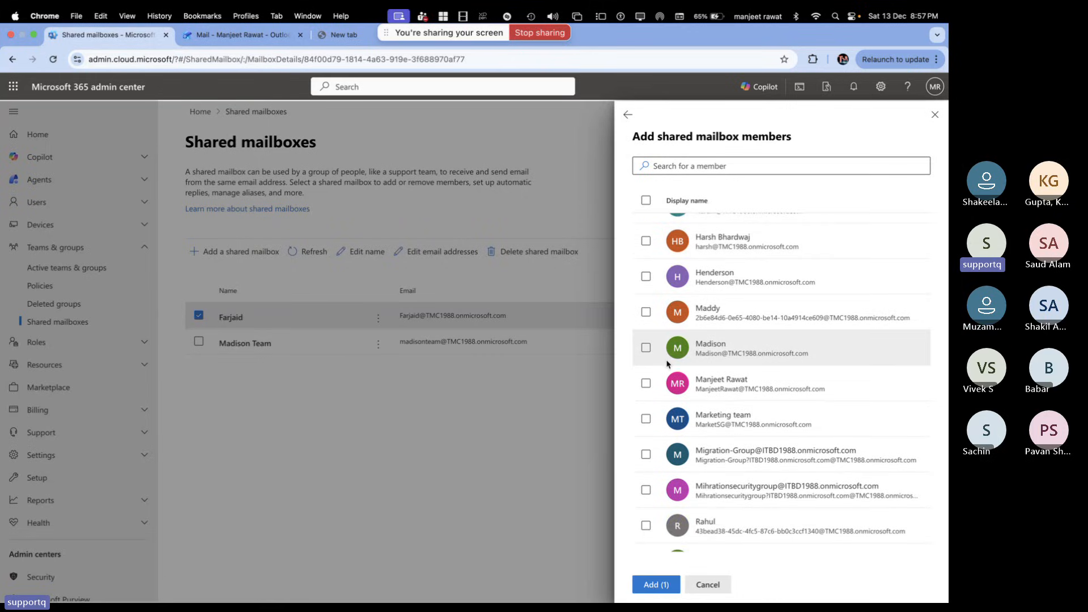
scroll(668, 363, down, 1)
click(646, 533)
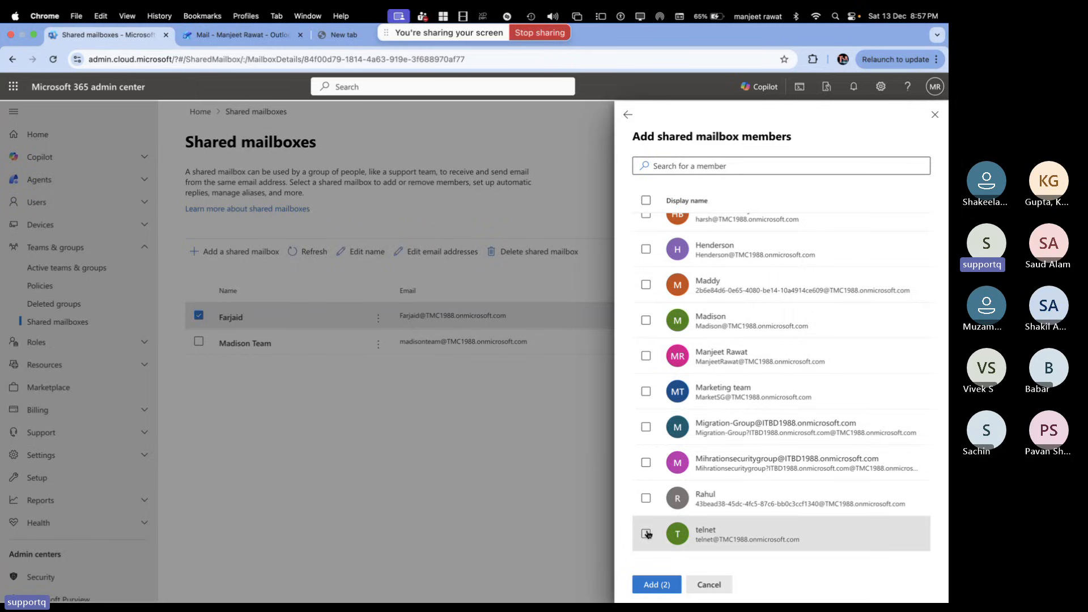
scroll(678, 431, up, 5)
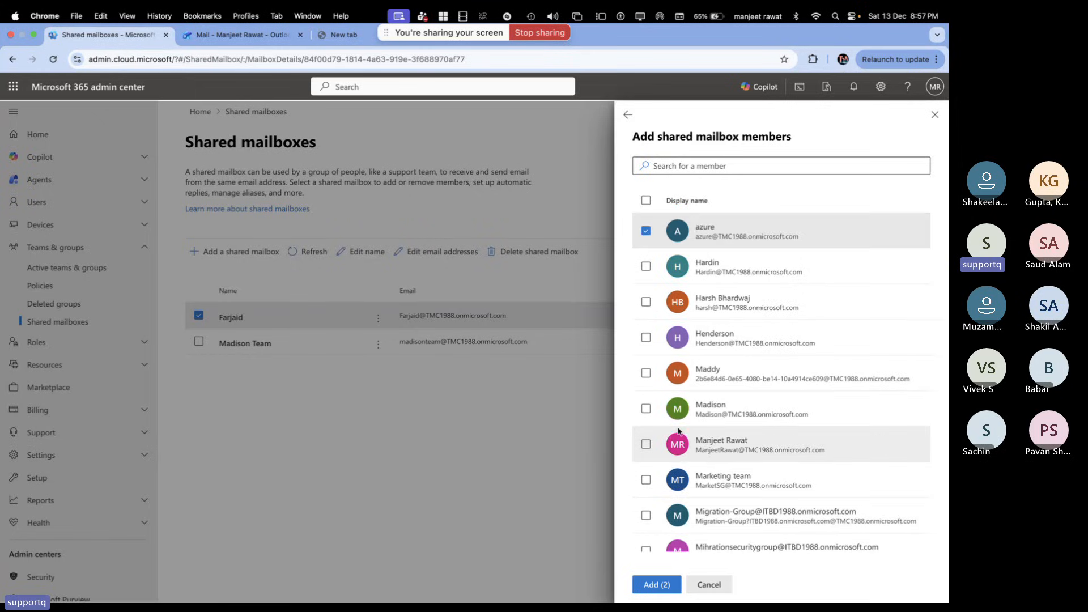
scroll(678, 431, down, 3)
scroll(678, 430, up, 3)
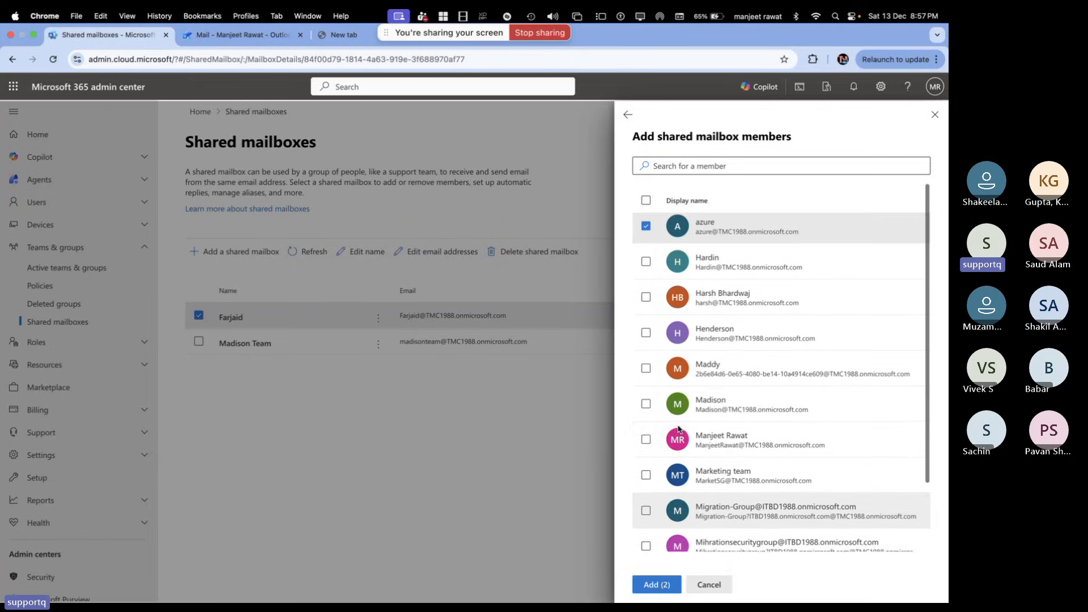
scroll(657, 430, down, 1)
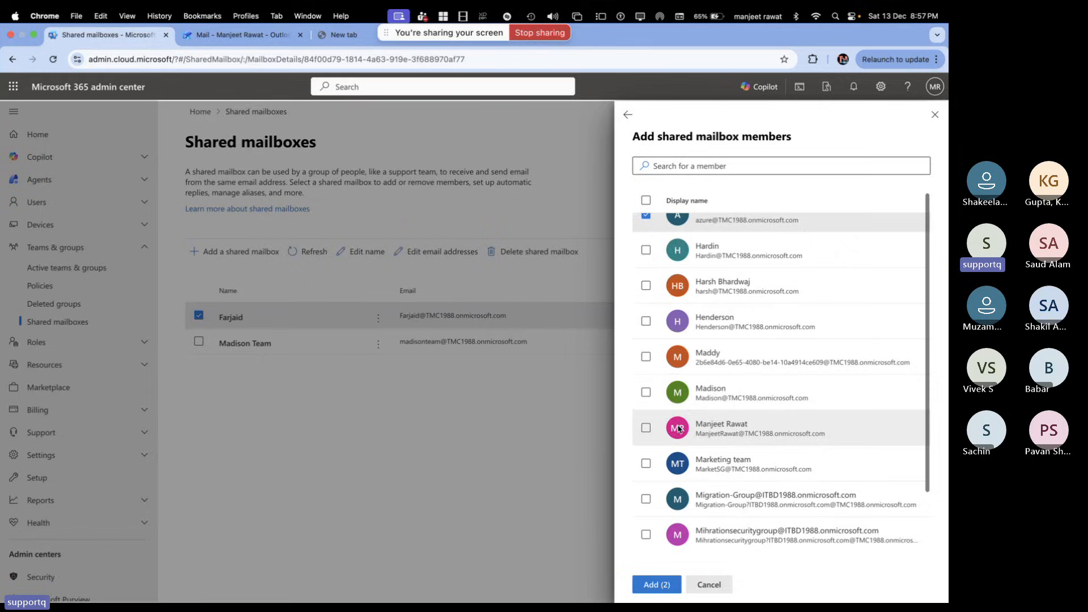
click(646, 429)
scroll(649, 431, down, 4)
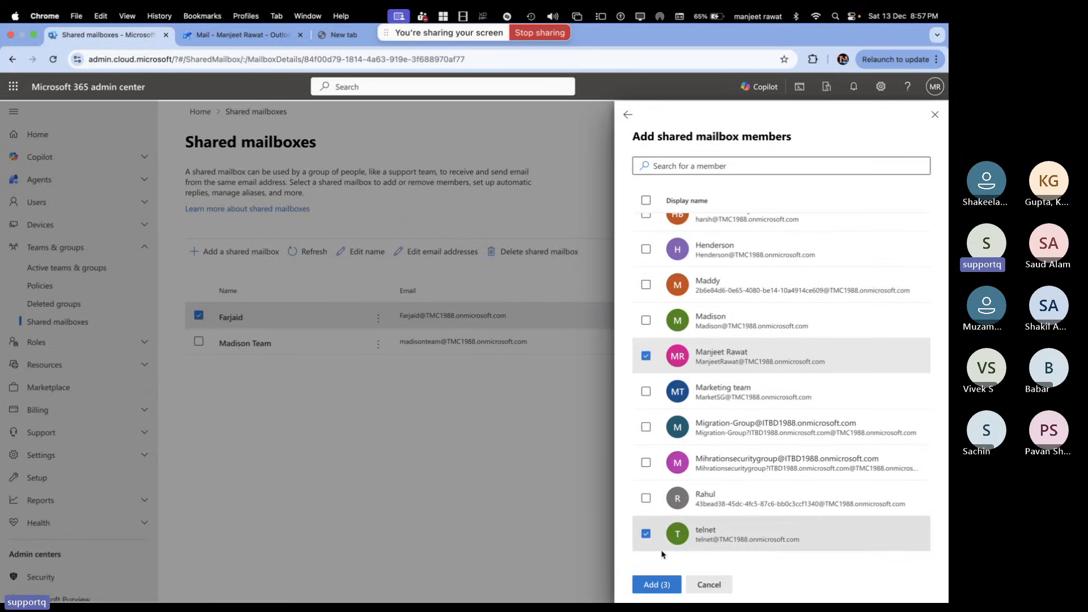
click(657, 584)
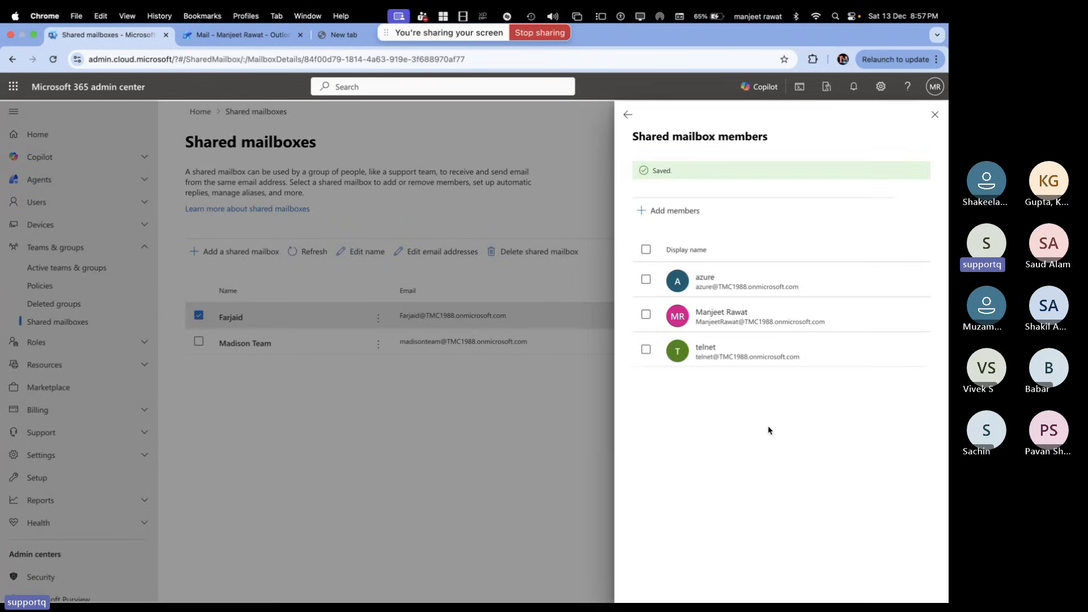
Close the members panel, deselect the Farjaid row and switch to the Outlook mail tab
click(935, 115)
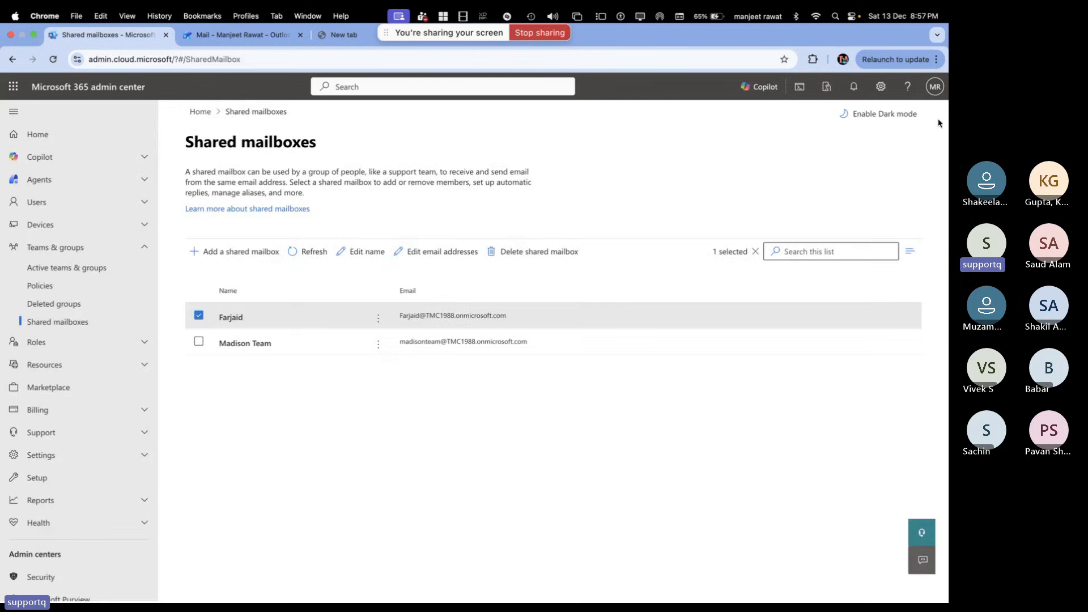
click(311, 250)
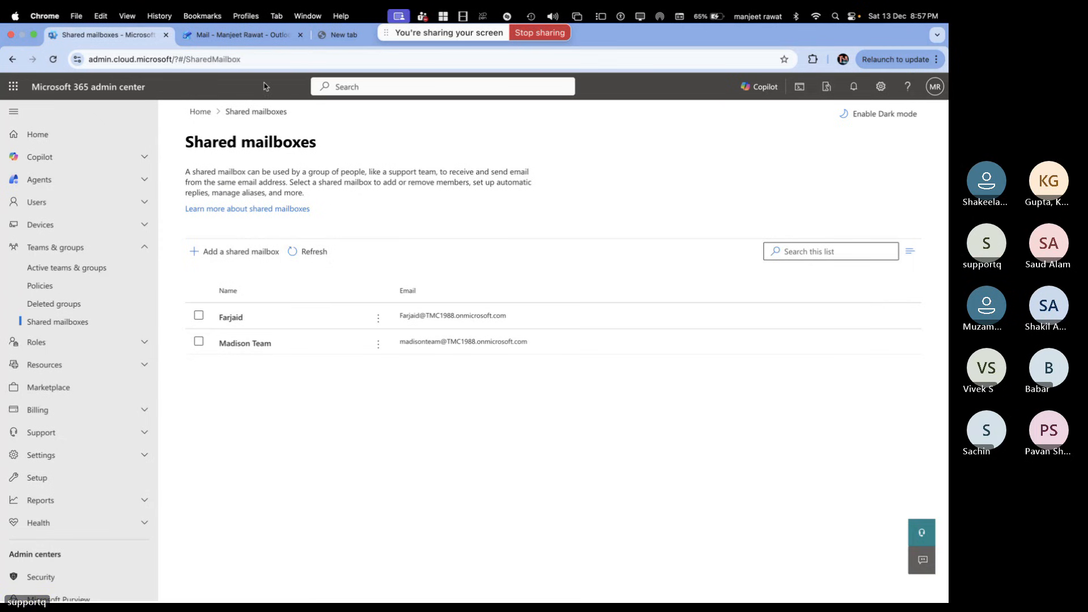
click(260, 39)
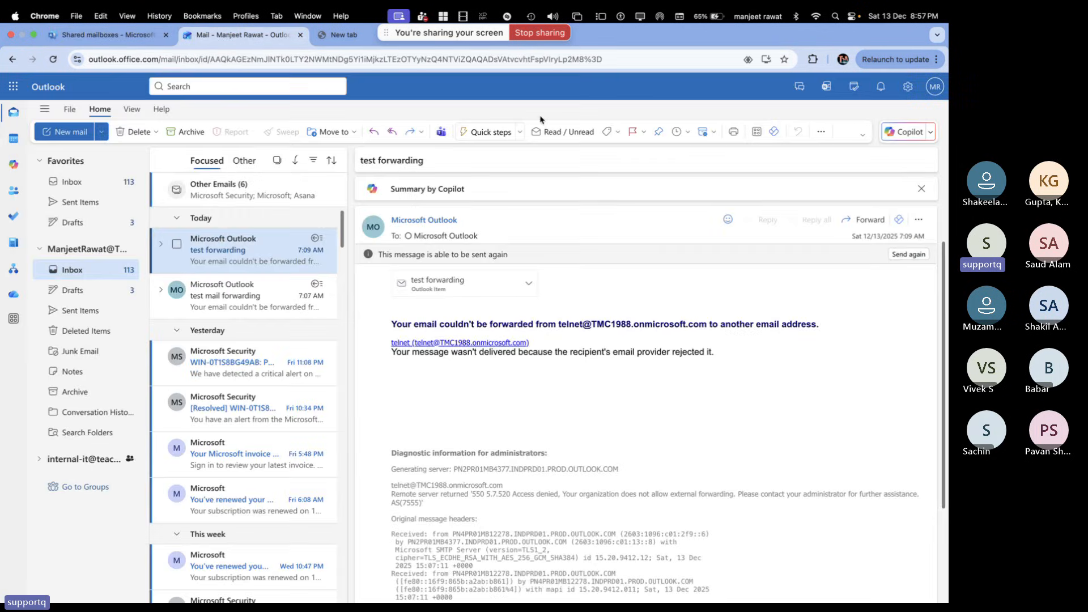
Open the Farjaid shared mailbox in a new Outlook tab via Open another mailbox, searching 'far'
click(924, 91)
click(675, 113)
click(935, 90)
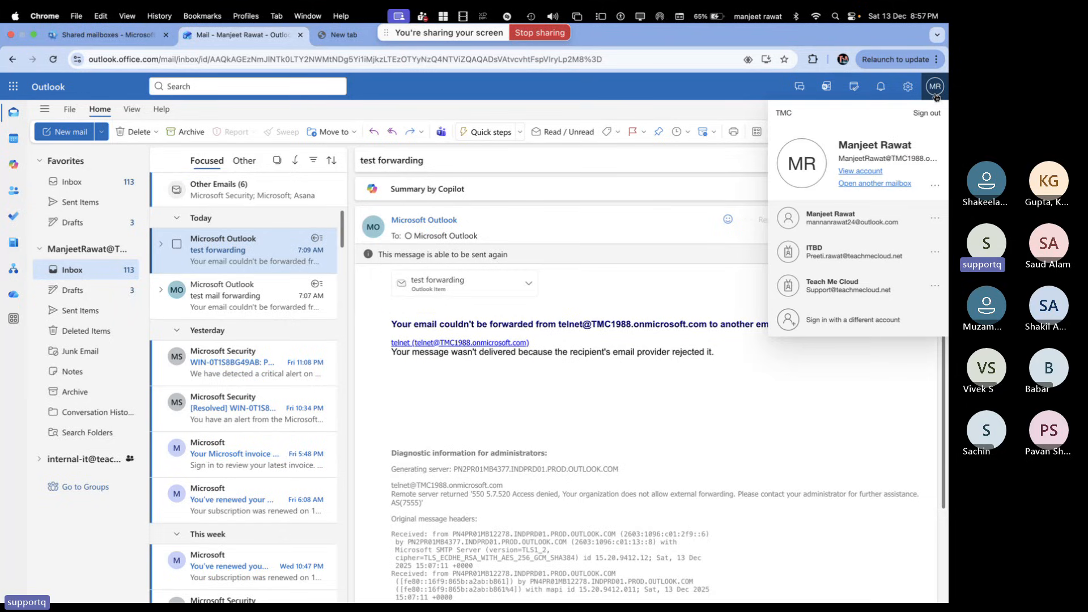
click(861, 185)
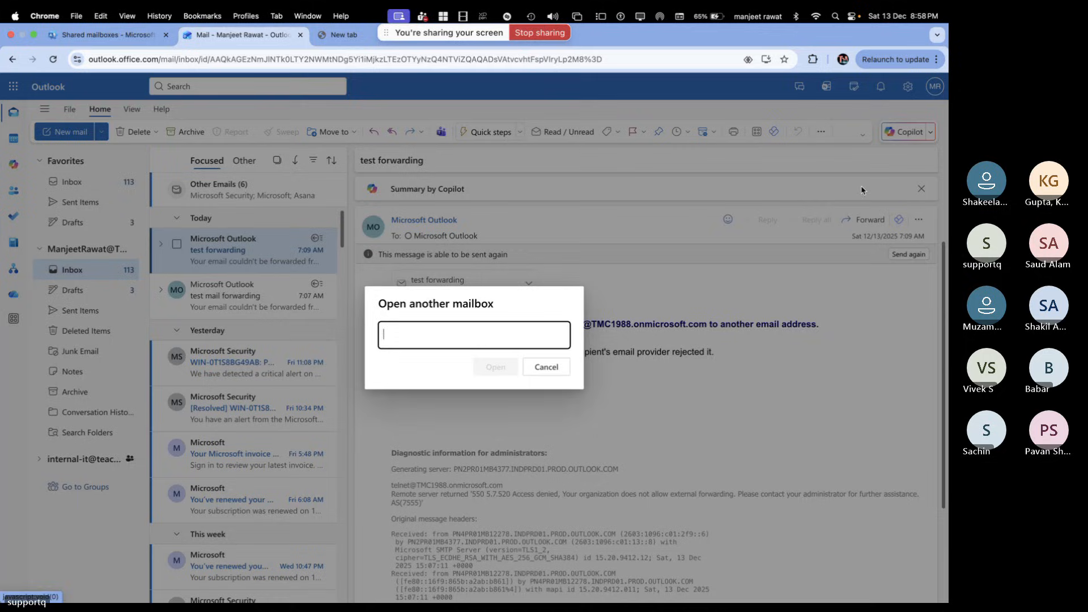
click(433, 332)
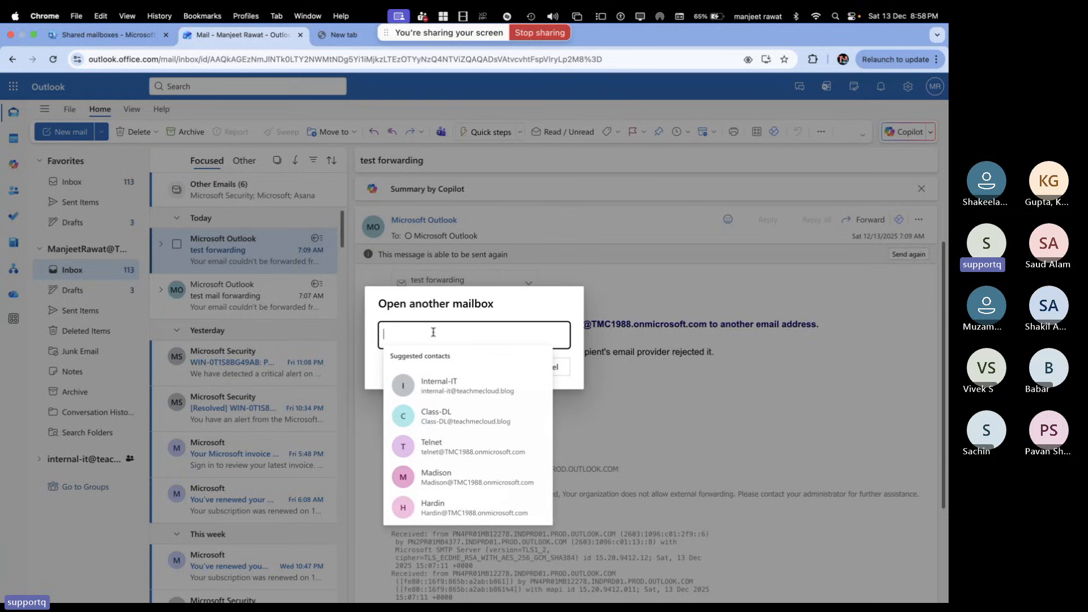
text(far)
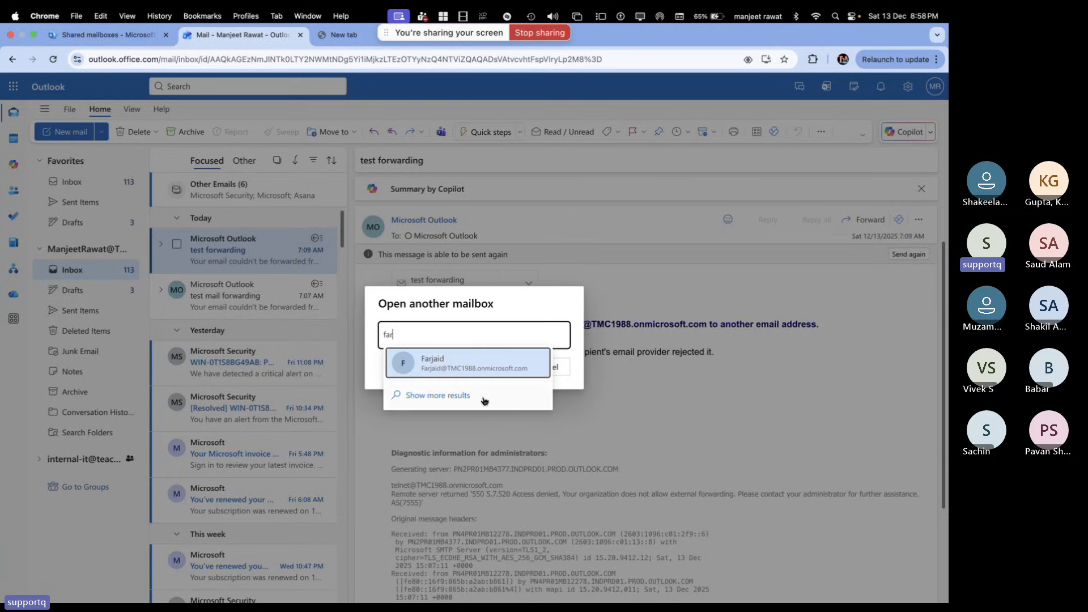
click(469, 371)
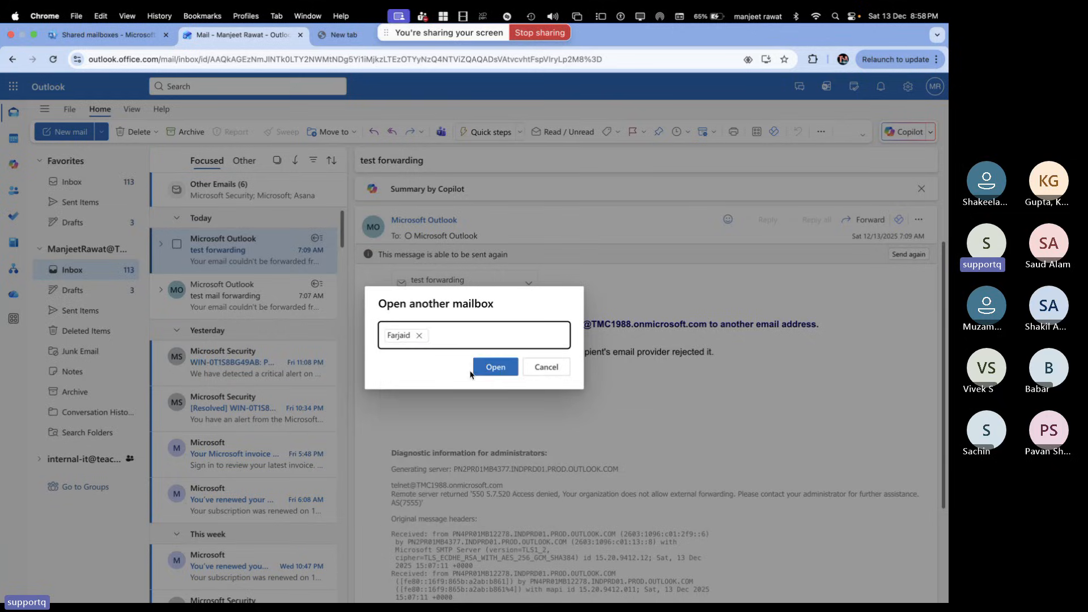
click(506, 372)
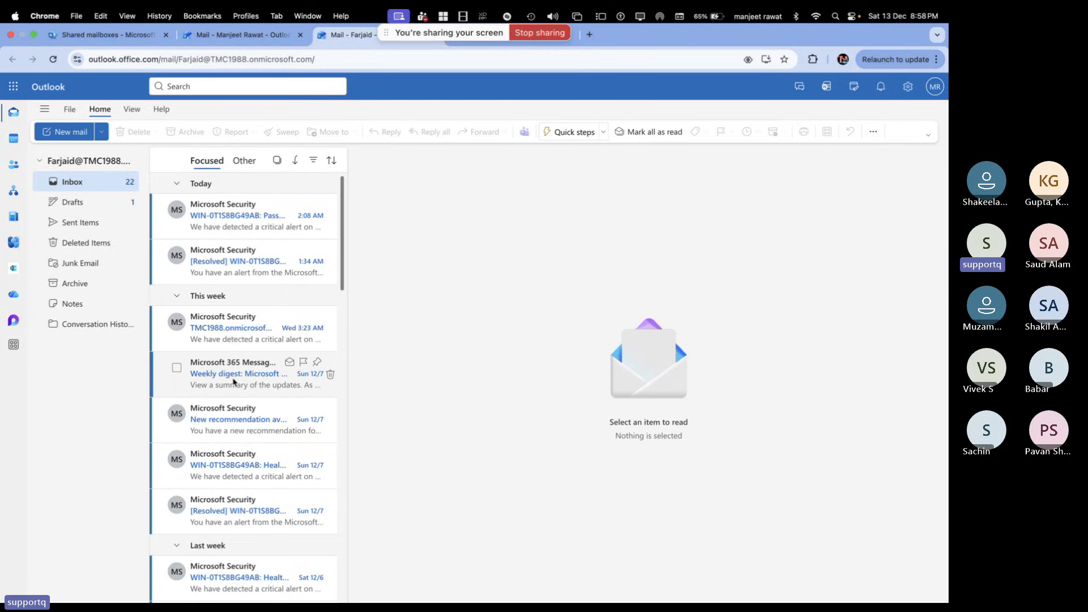
Read the oldest resolved Microsoft Security alert in Farjaid and select its Resolved date
scroll(232, 382, down, 6)
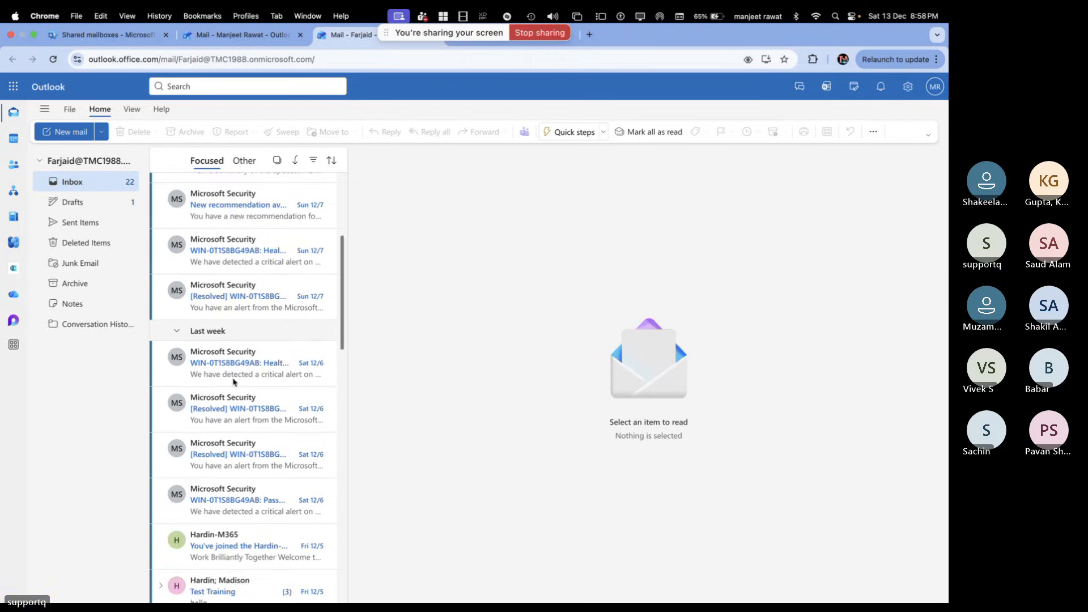
scroll(233, 382, down, 10)
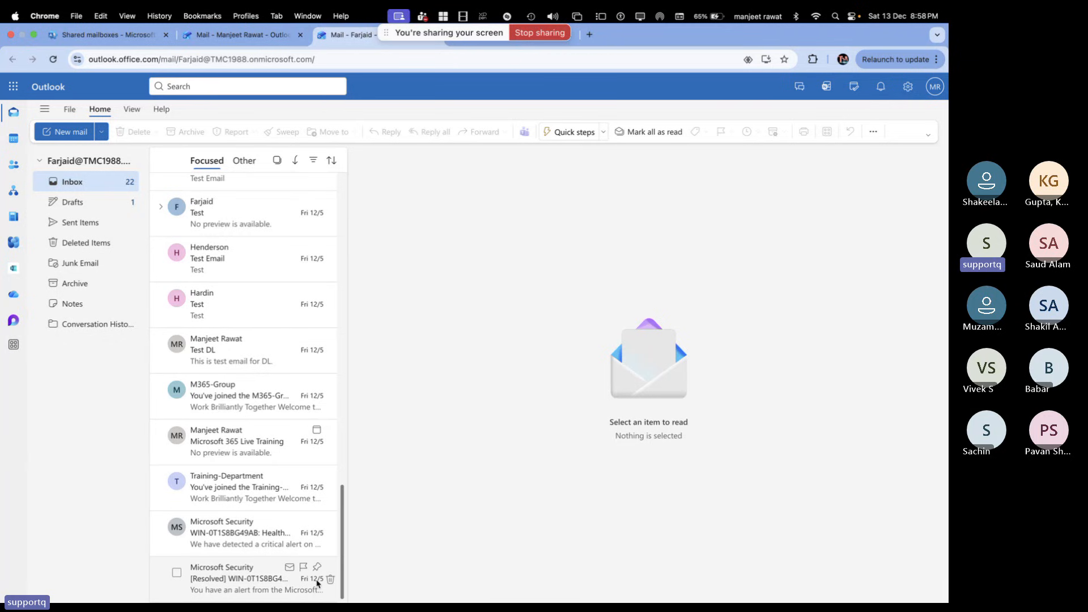
click(317, 583)
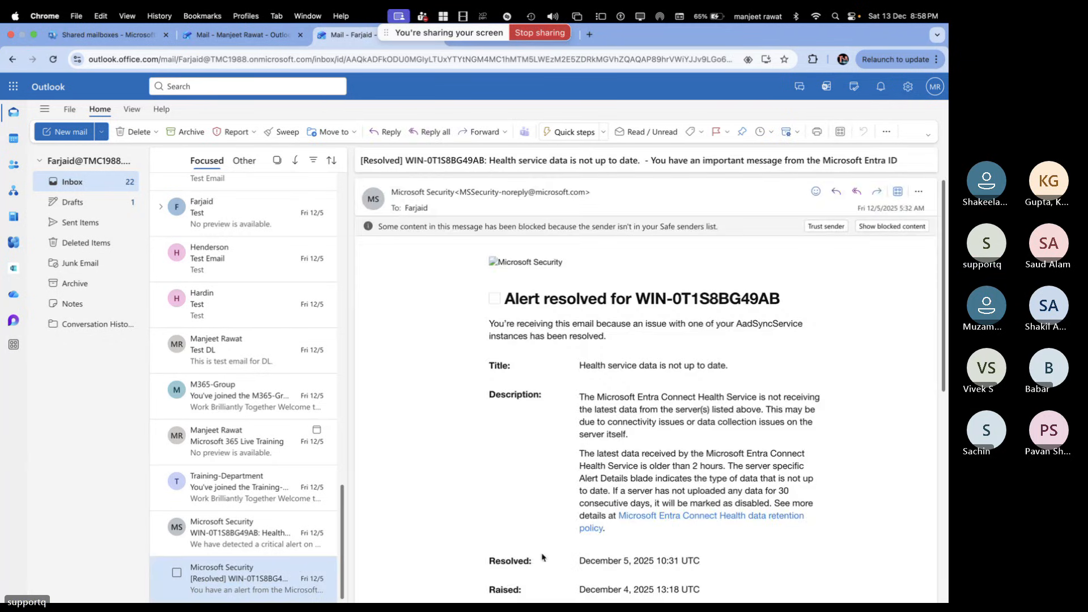
drag(629, 561, 579, 560)
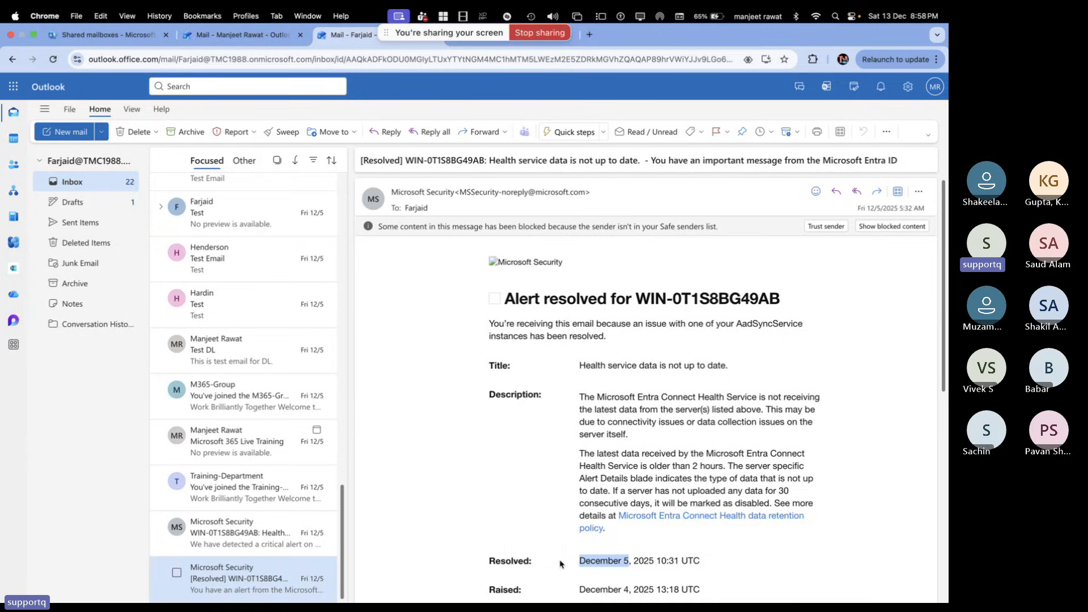
scroll(657, 560, down, 1)
scroll(657, 559, down, 2)
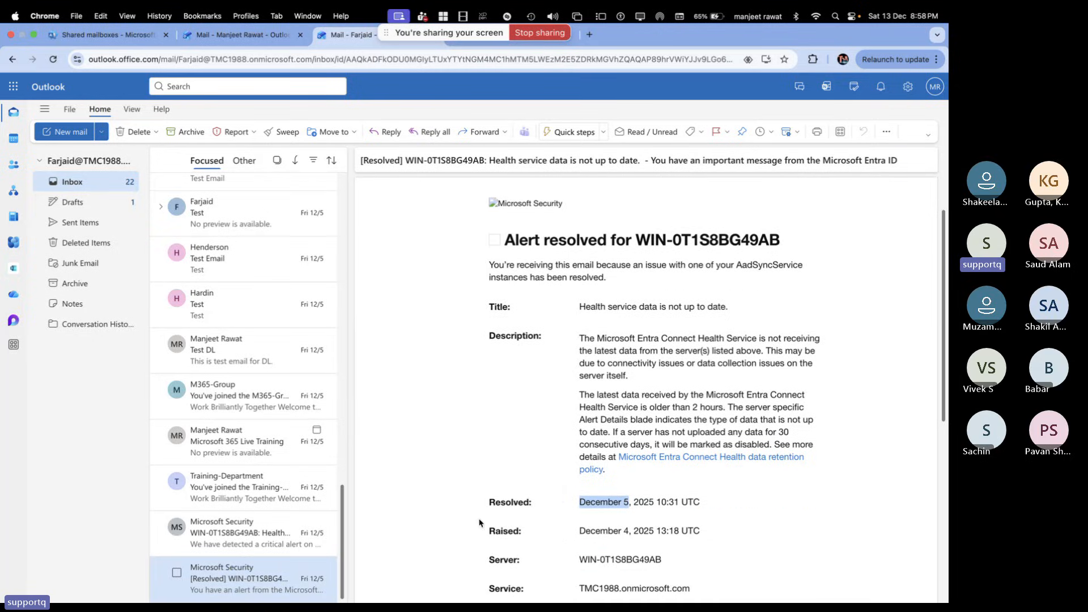
scroll(210, 388, up, 3)
Open the Test, Test Email, Hardin-M365 and Maddy-Group welcome messages, then return to the admin's inbox
click(210, 388)
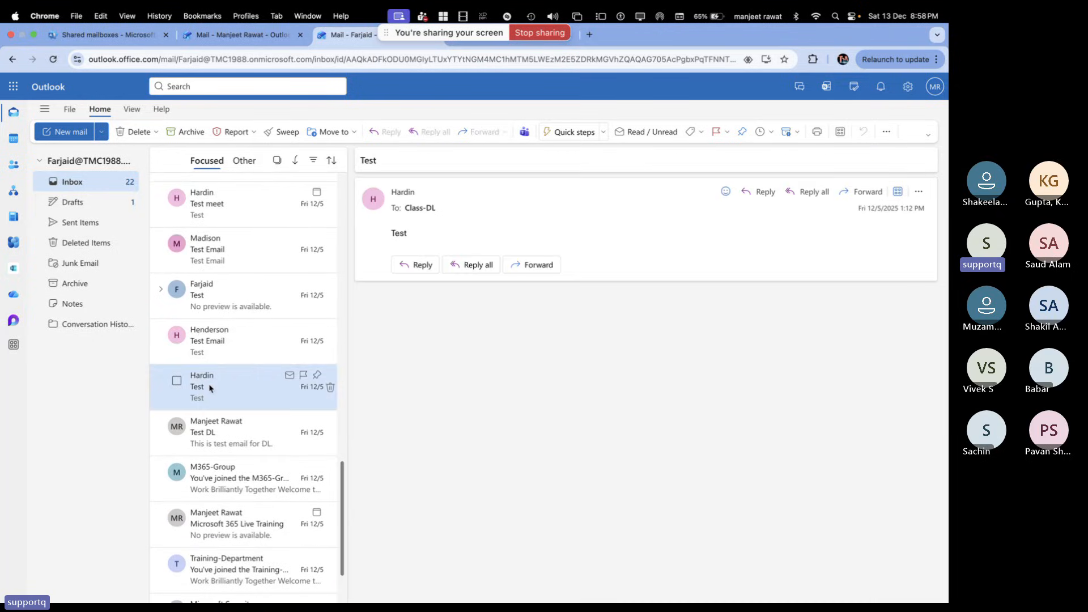
click(222, 295)
click(222, 258)
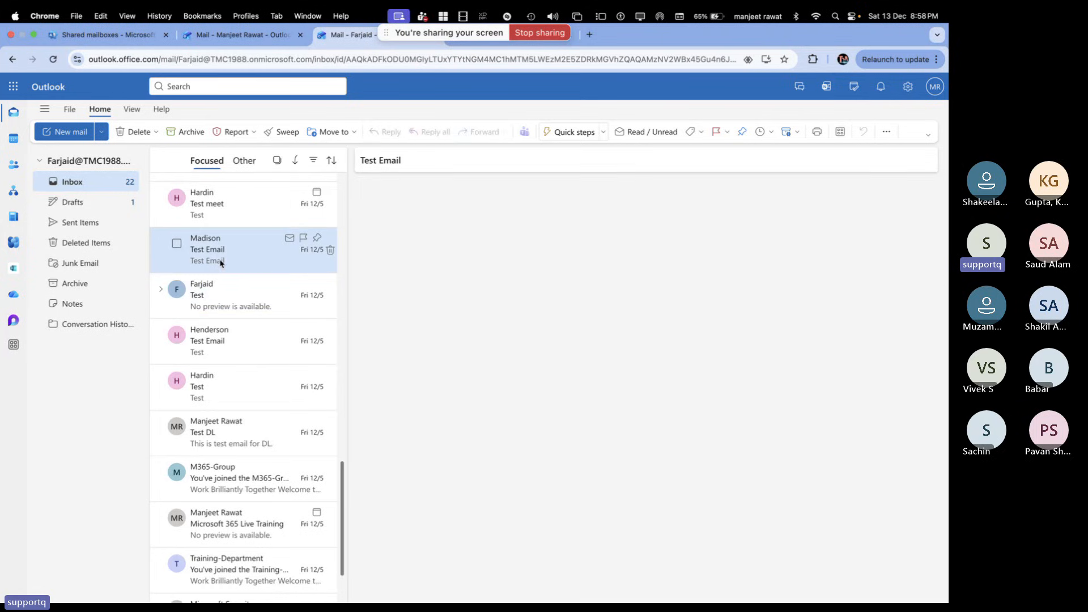
scroll(272, 272, up, 10)
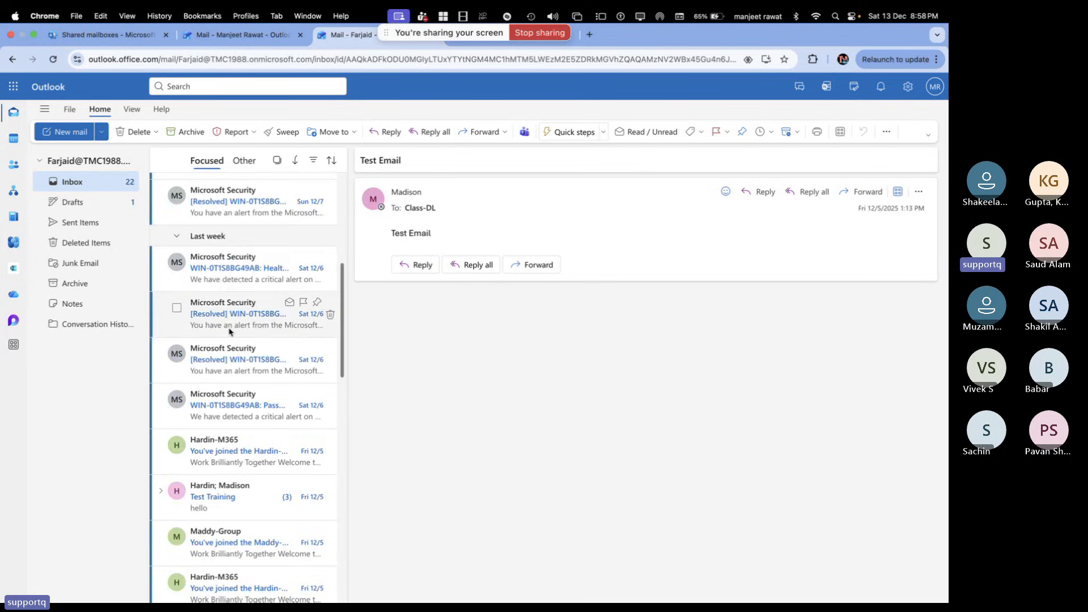
scroll(228, 449, down, 3)
click(249, 363)
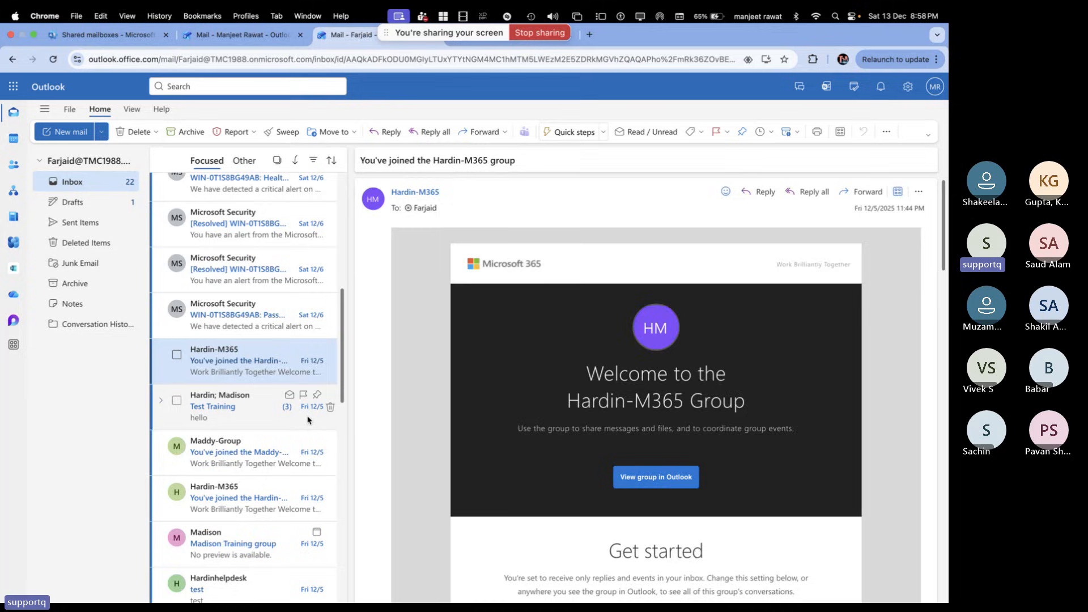
click(272, 451)
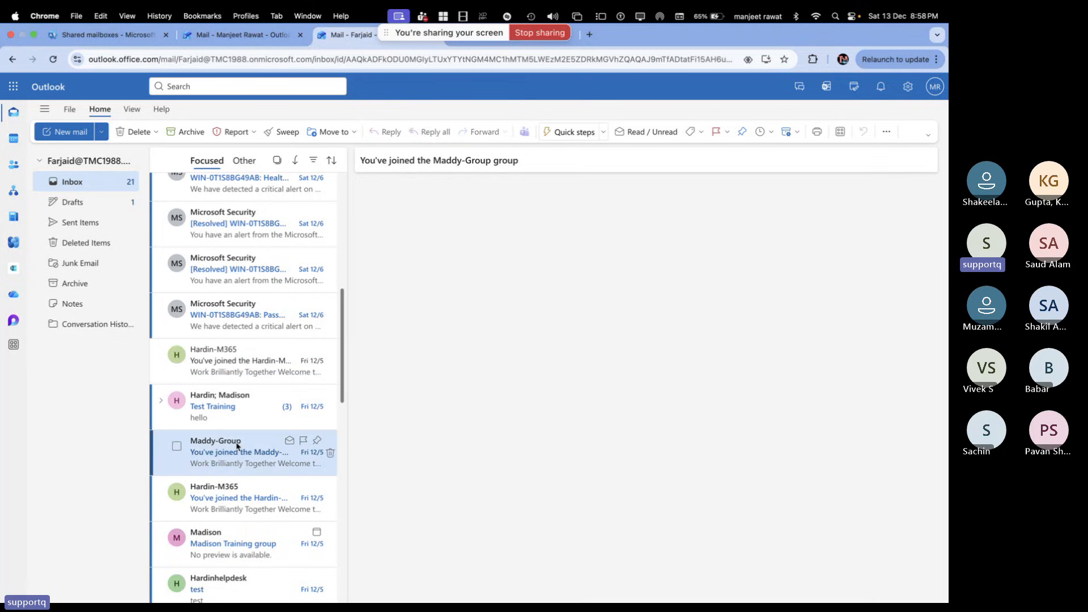
scroll(231, 422, up, 5)
scroll(229, 424, up, 2)
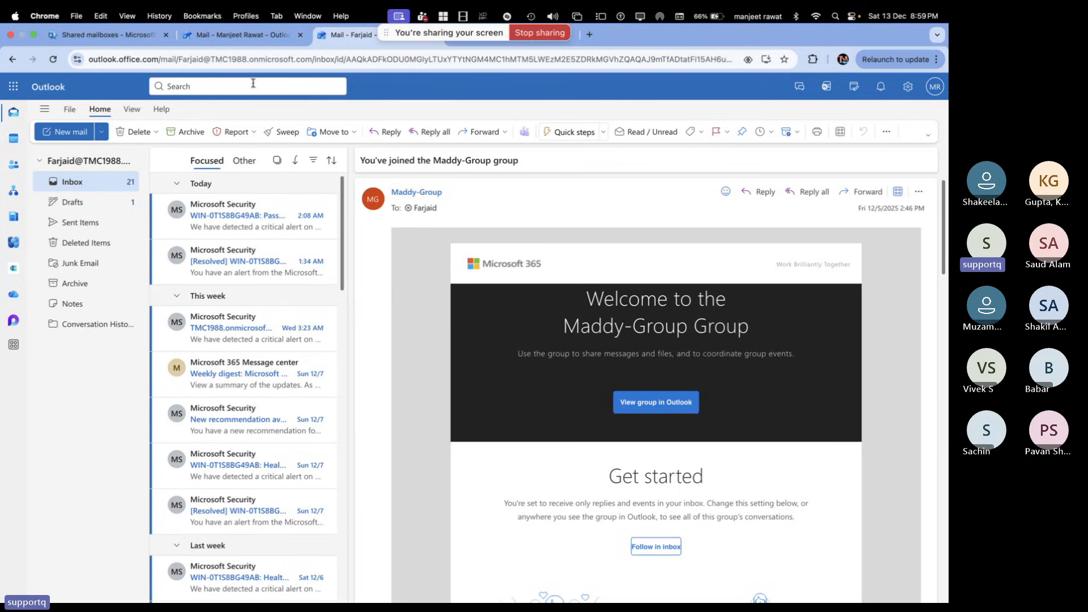
key(super+alt+Left)
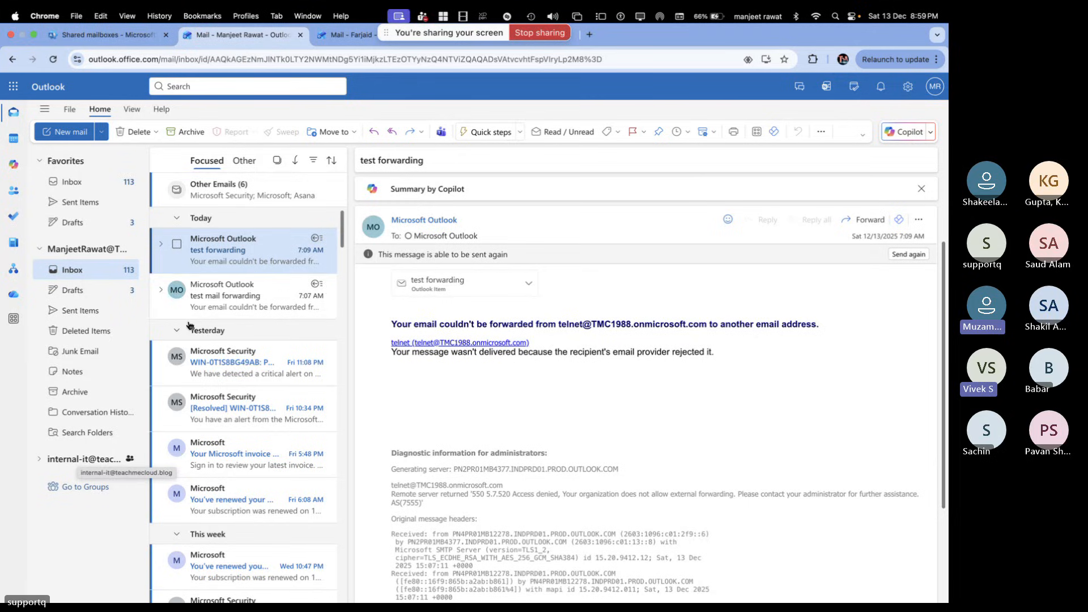
Read the 'test mail forwarding' bounce, then return to the Shared mailboxes admin page
click(239, 294)
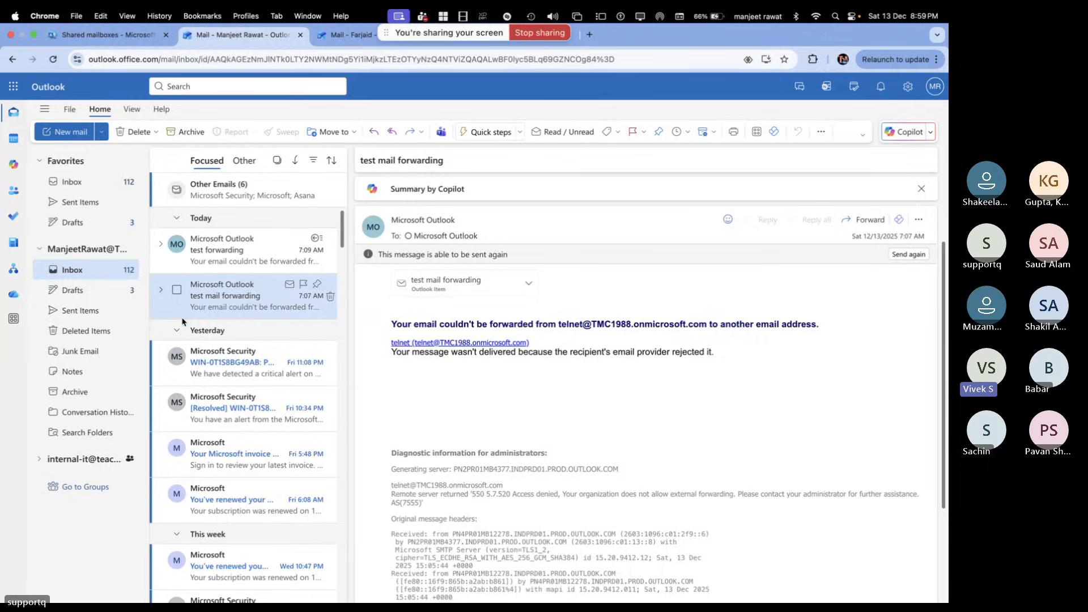
click(121, 37)
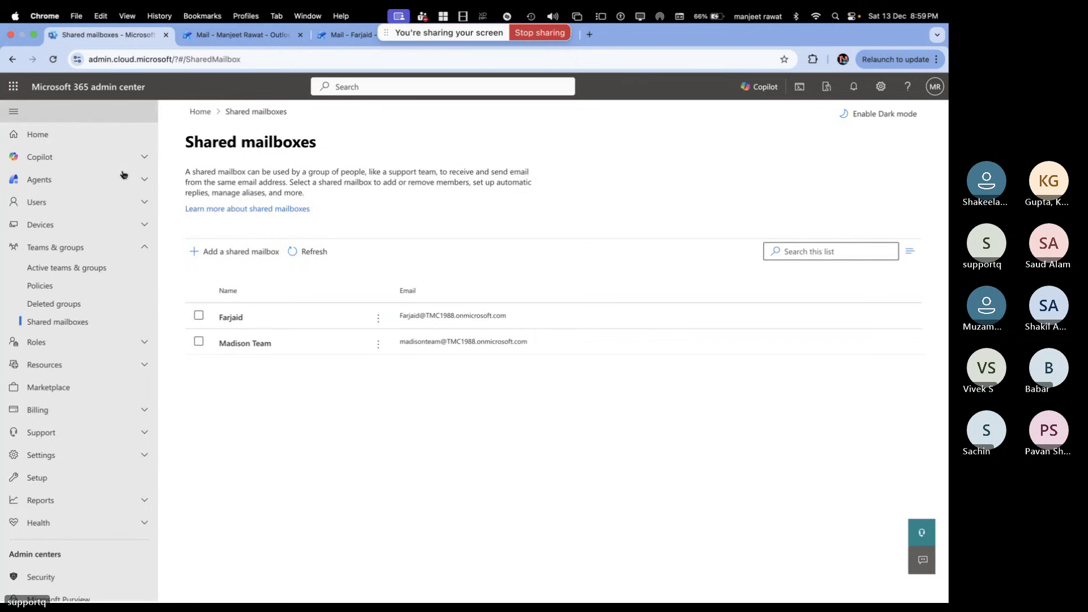
Open Farjaid's details and highlight its members and the shared mailbox's e-mail address
click(234, 319)
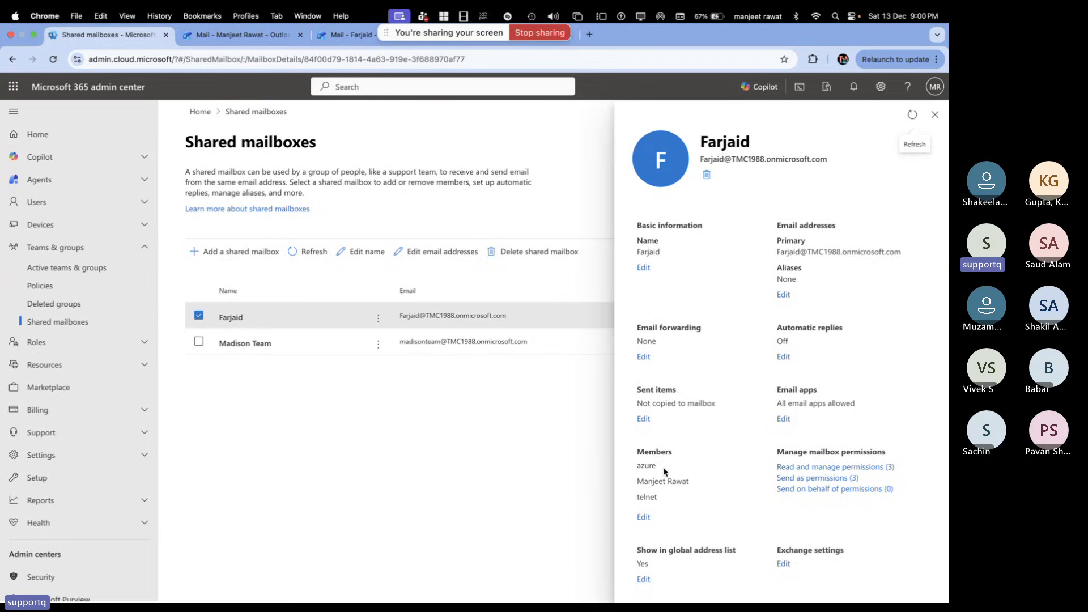
drag(666, 471, 626, 497)
drag(832, 160, 701, 161)
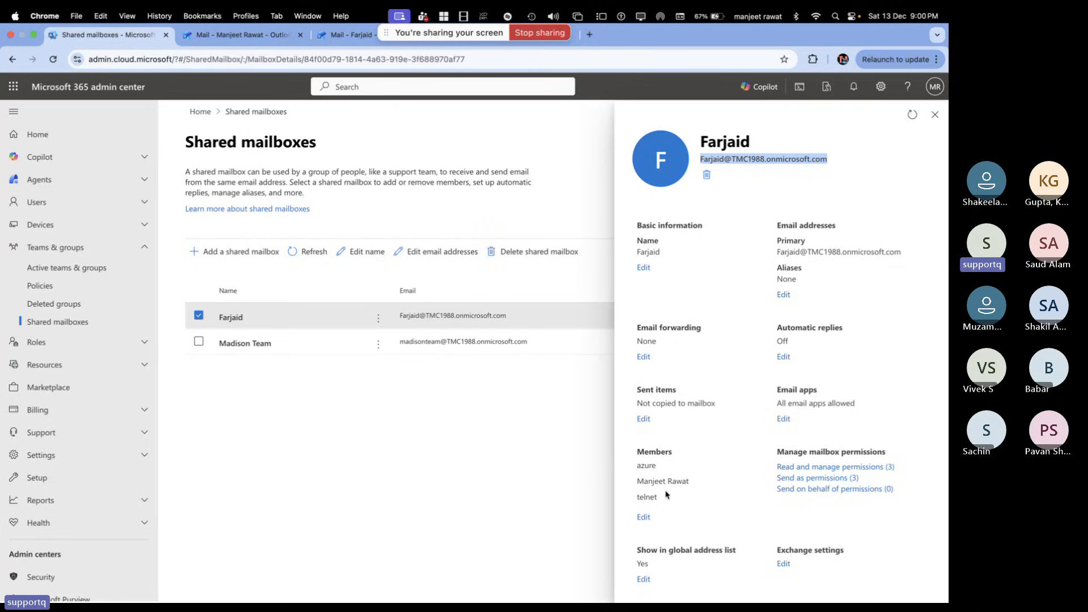
Remove azure and the admin from Farjaid's Send as permissions, leaving only telnet
click(819, 478)
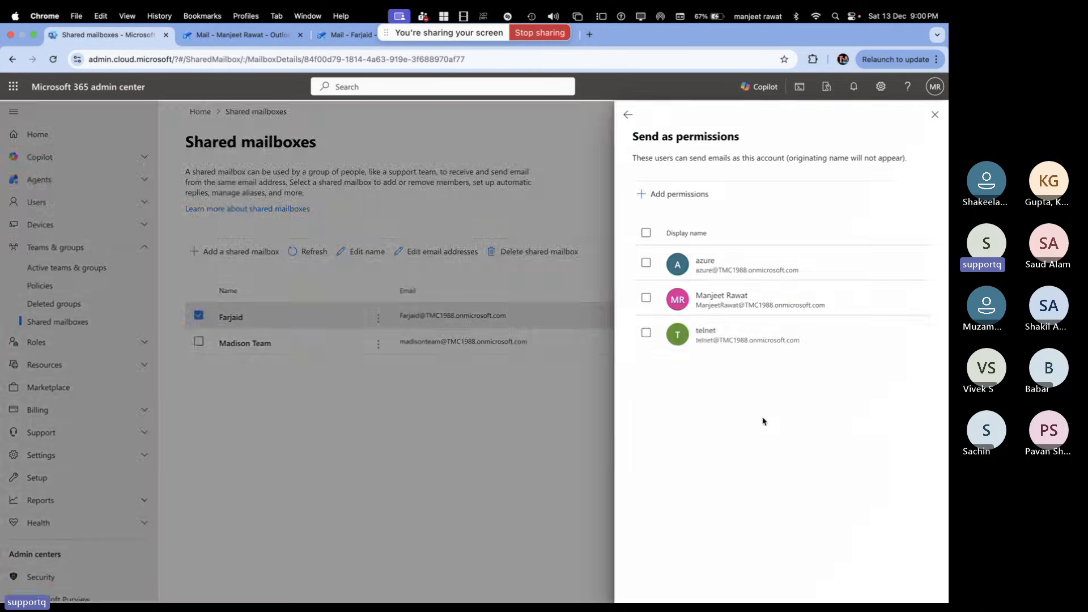
click(646, 262)
click(646, 297)
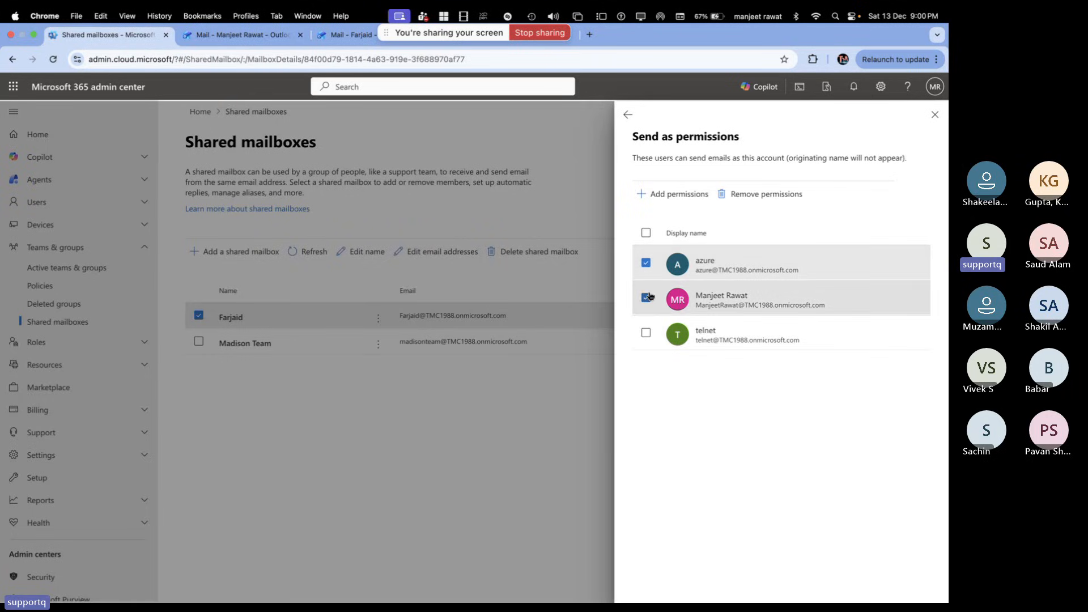
click(762, 191)
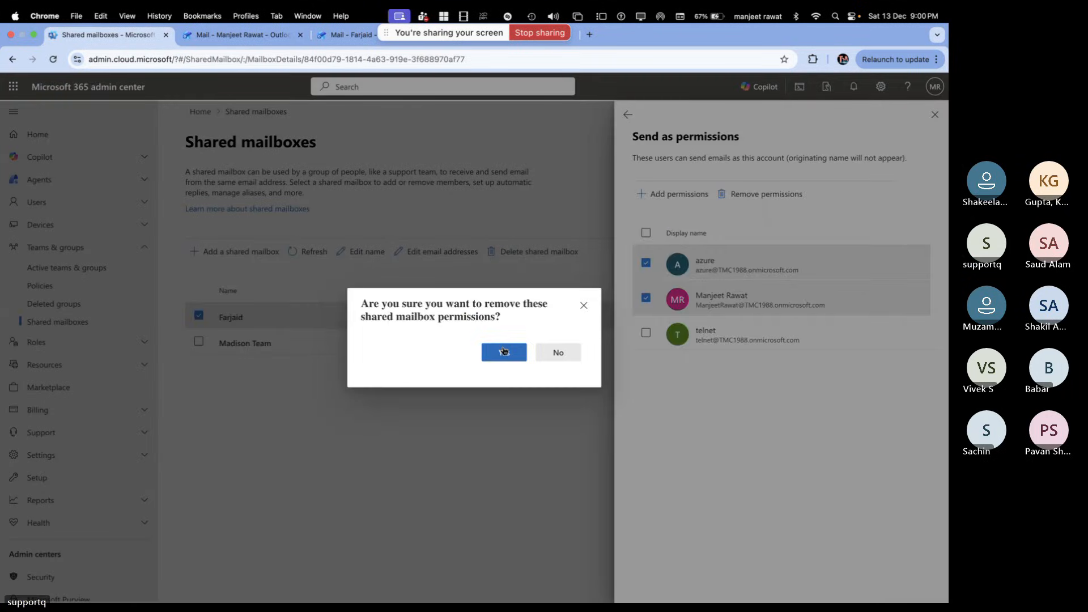
click(503, 351)
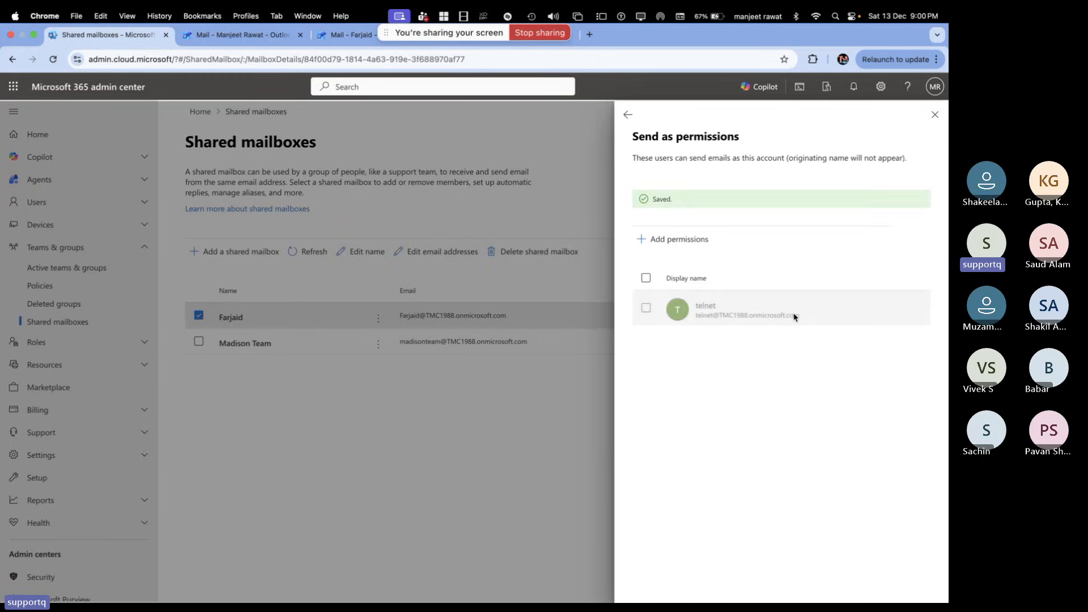
click(627, 114)
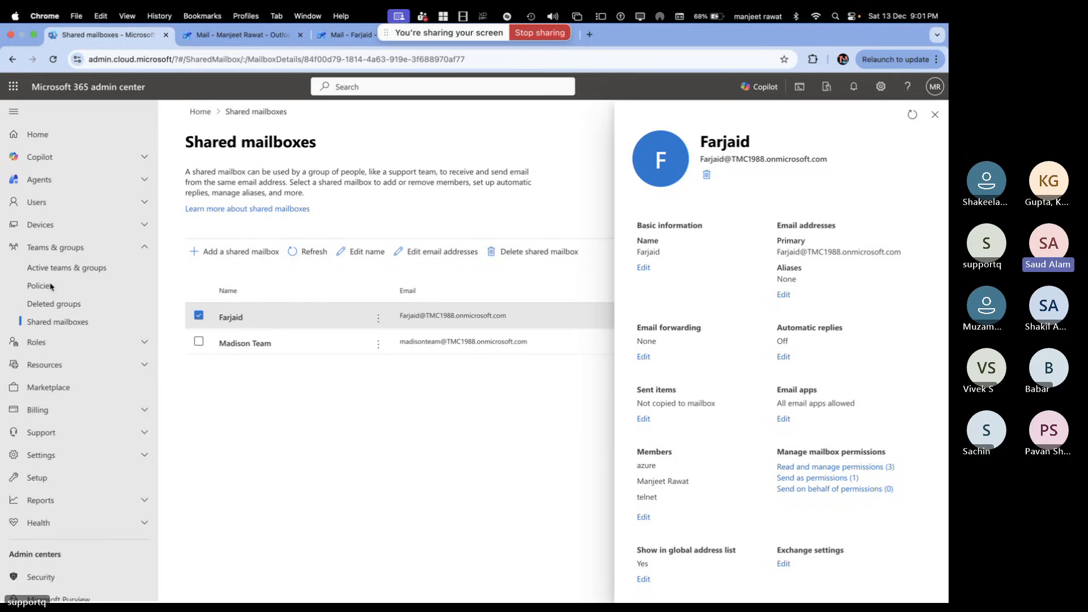
click(252, 37)
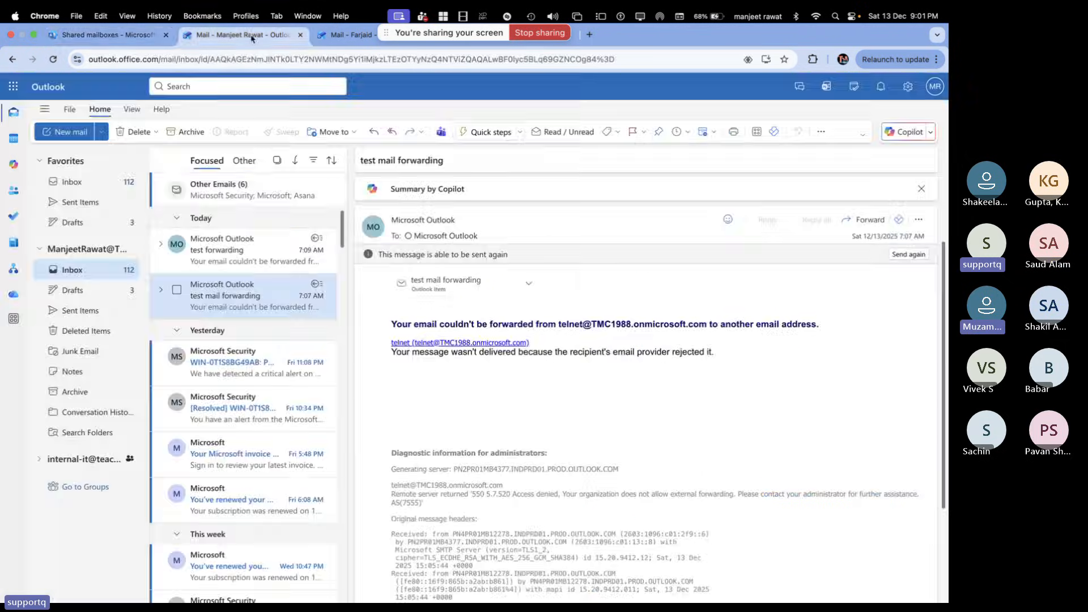
click(345, 36)
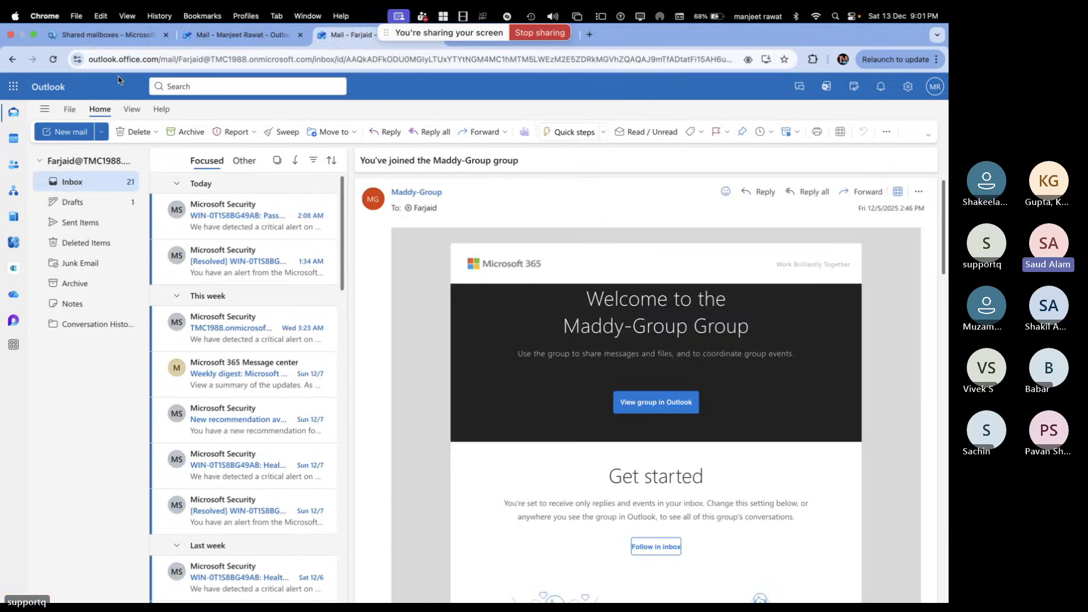
click(113, 35)
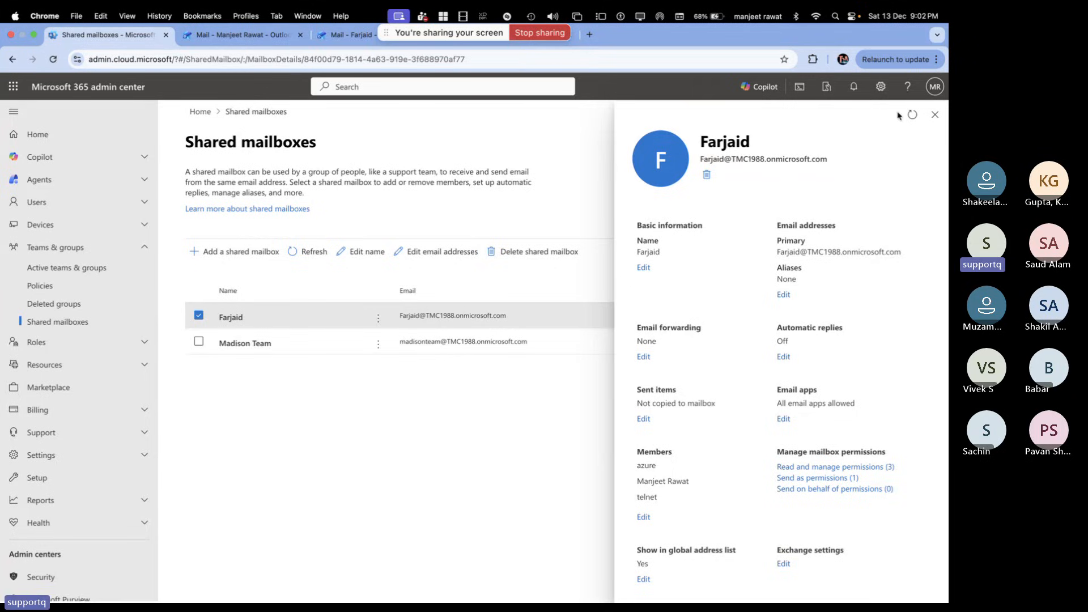
click(347, 35)
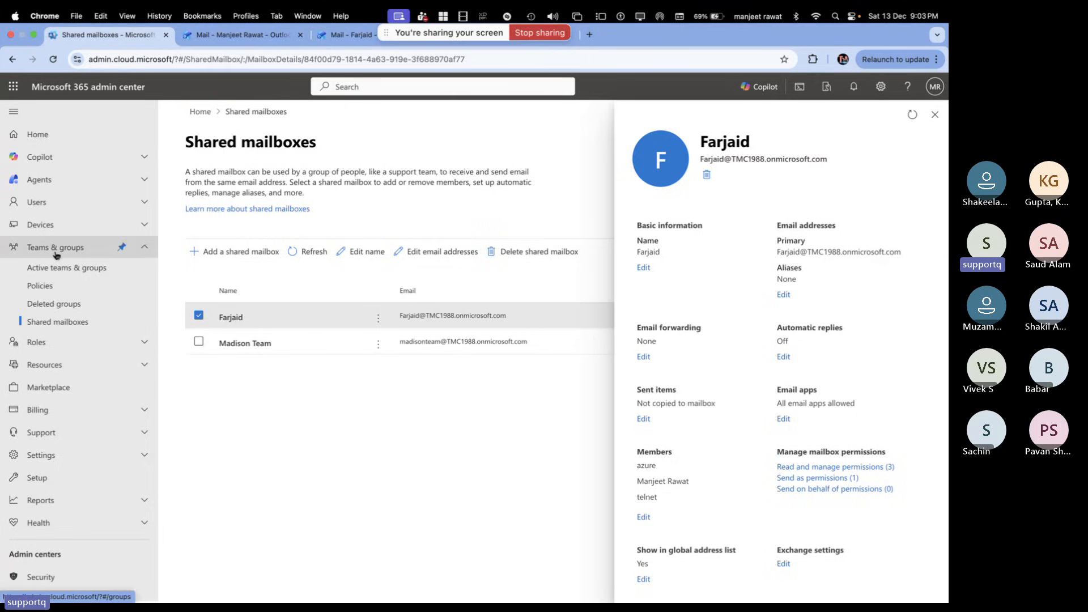
Open telnet from Active users and launch Edit Exchange properties from its Mail settings
click(44, 203)
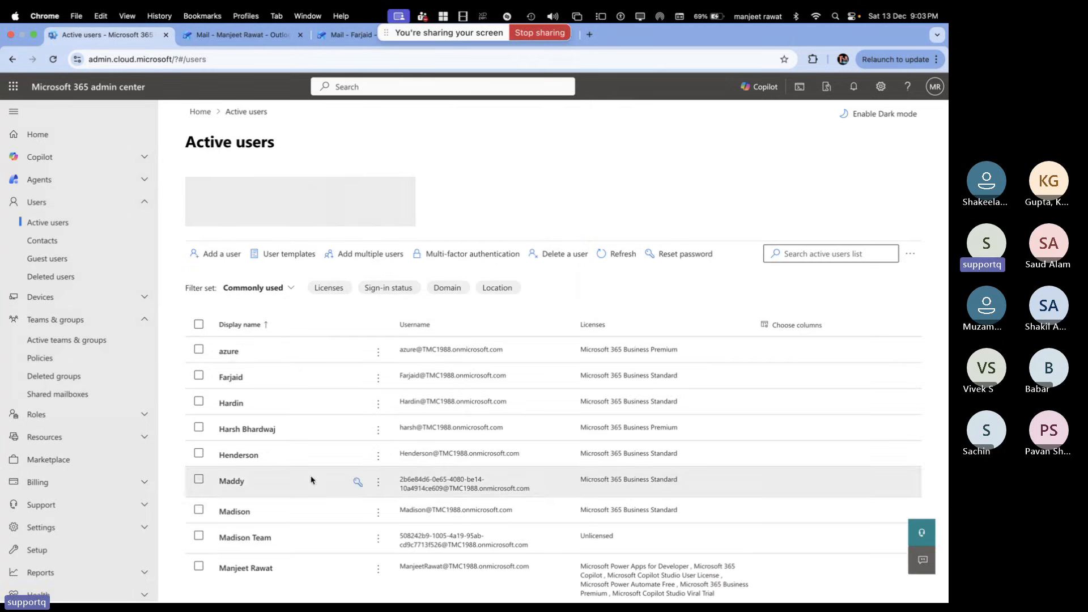
scroll(310, 479, down, 5)
click(229, 413)
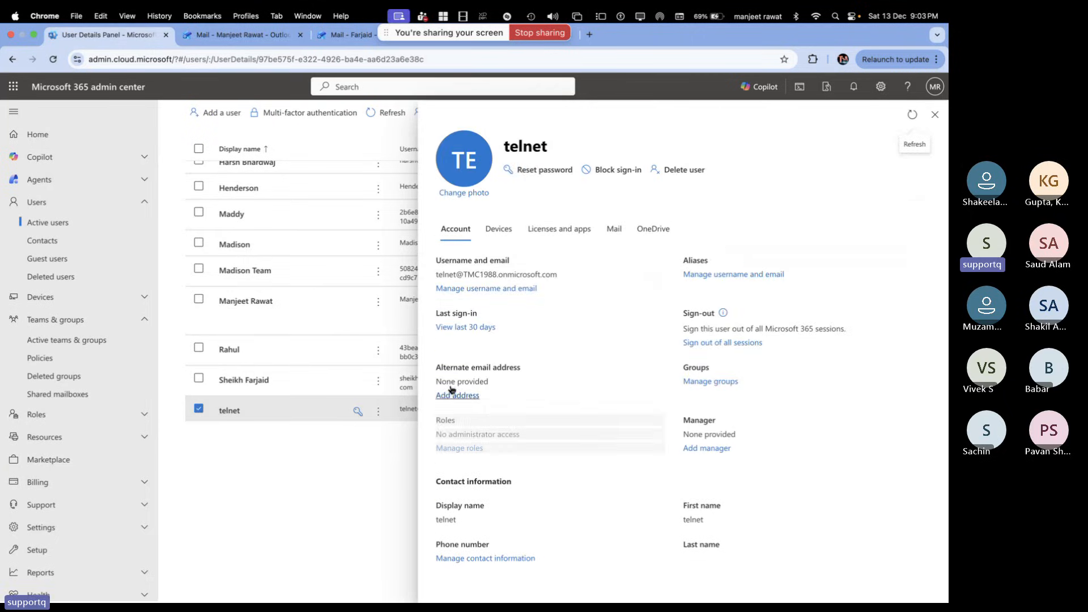
click(613, 228)
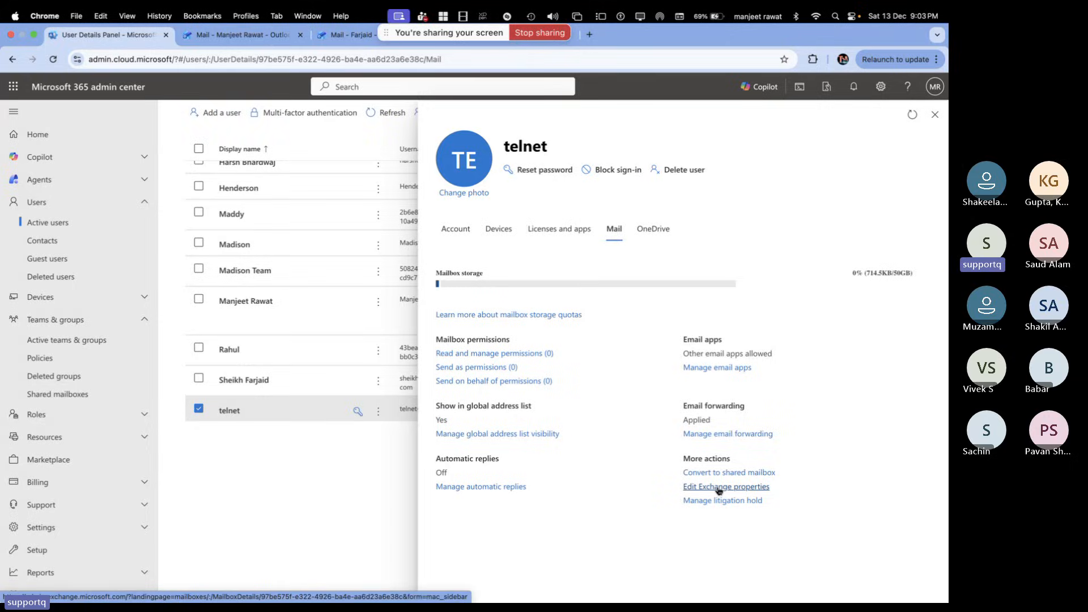
click(719, 487)
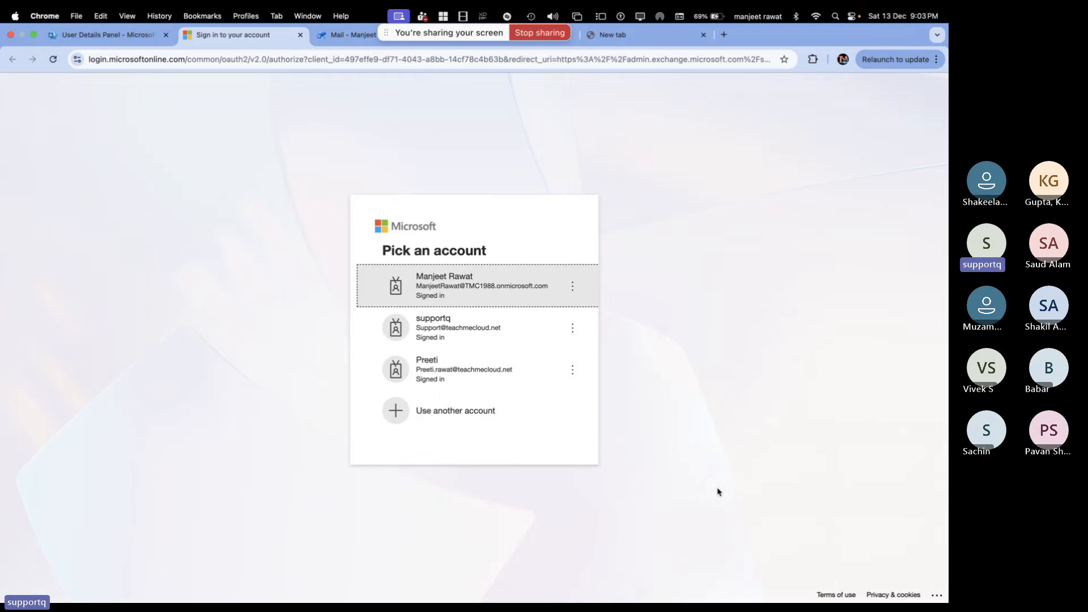
Choose the admin account on the Pick an account page to reach telnet's mailbox properties
click(510, 290)
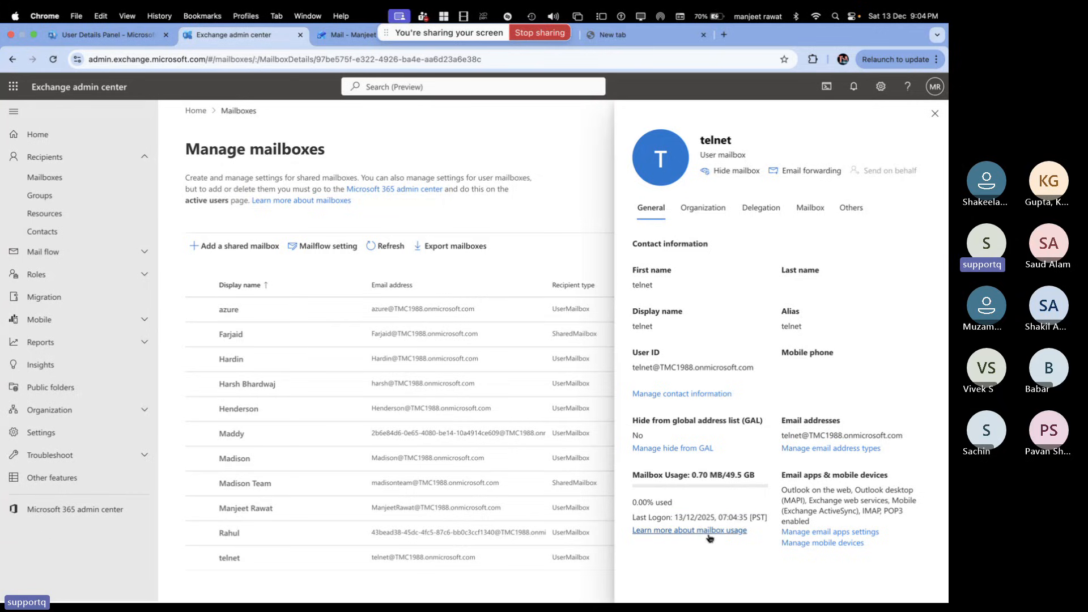
Review telnet's organization, delegation and mail flow details
click(702, 209)
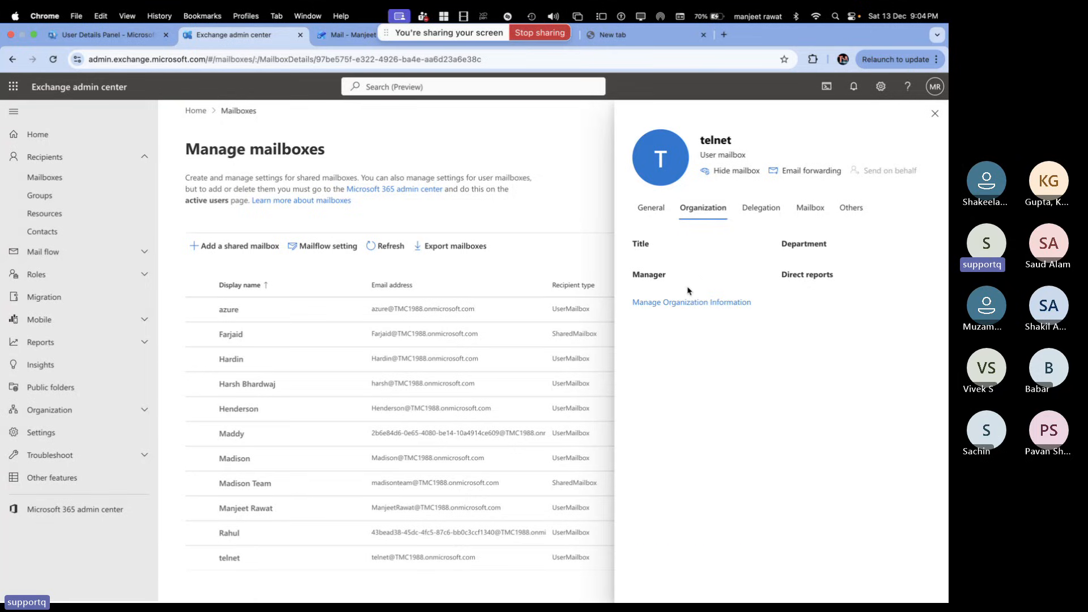
click(769, 210)
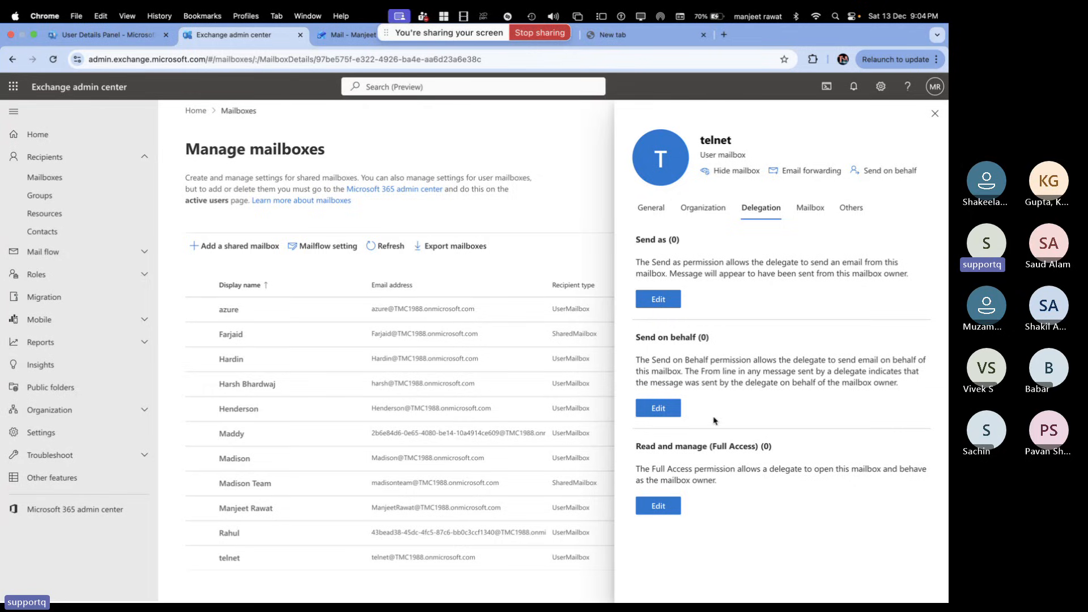
click(814, 205)
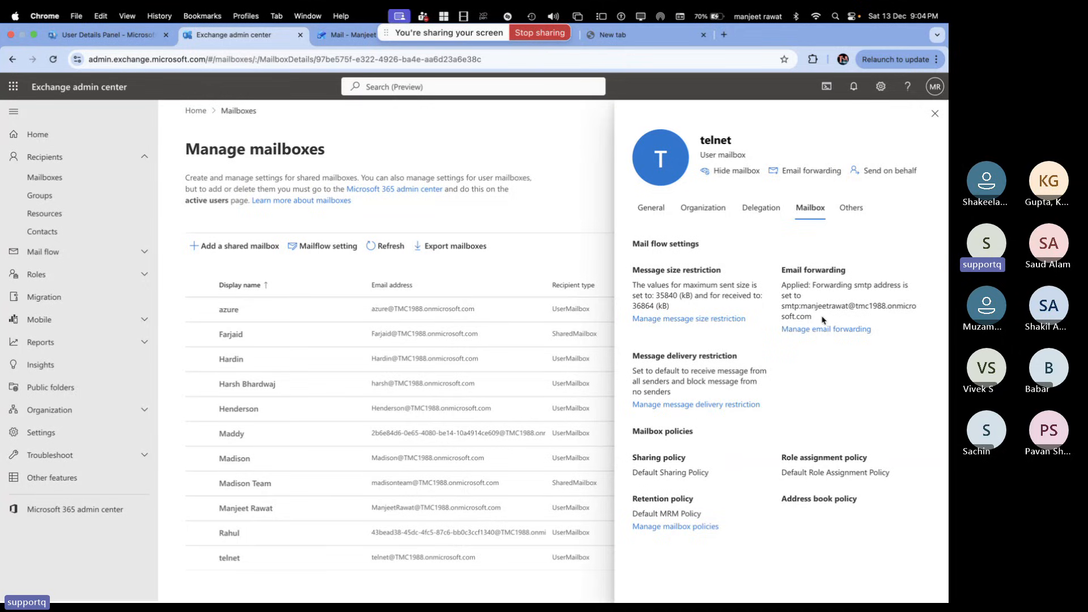
Check the forwarding address, then open the message size limits (35840 KB sent, 36864 KB received)
drag(811, 316, 781, 291)
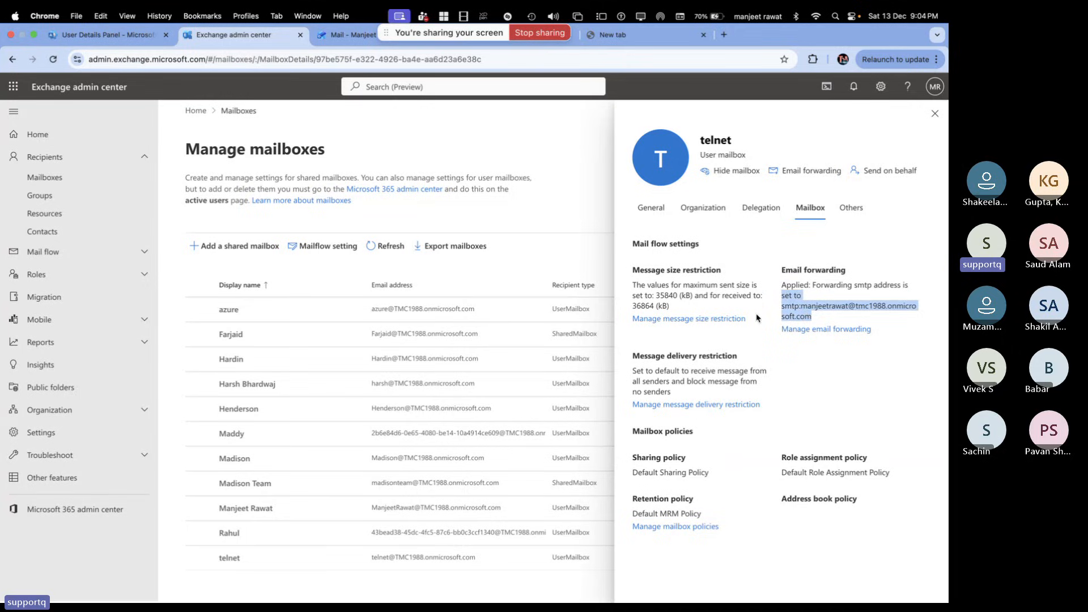
click(724, 275)
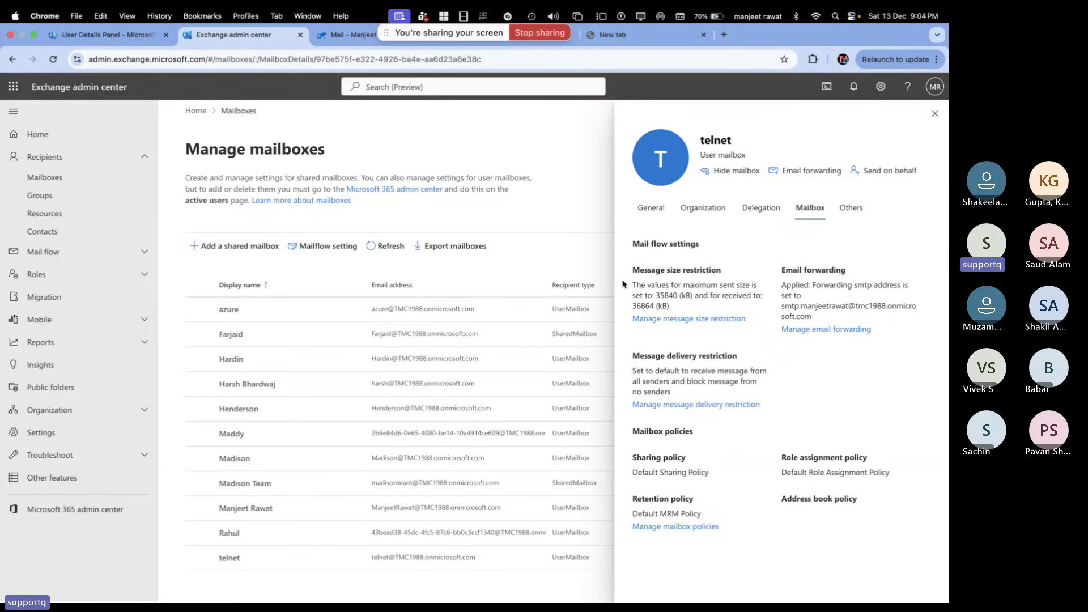
drag(623, 282, 620, 273)
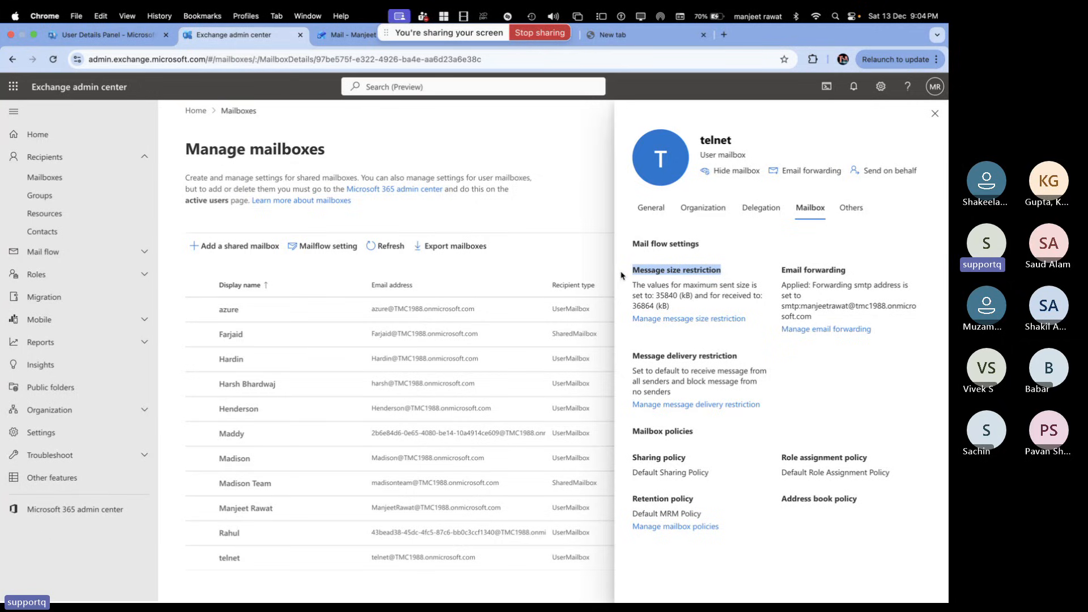
click(706, 319)
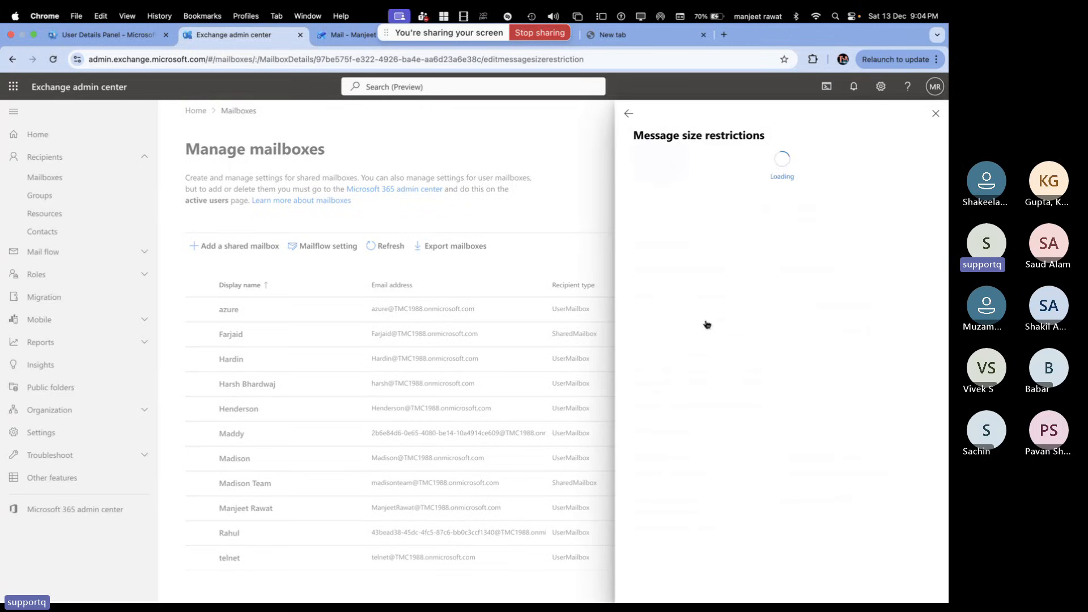
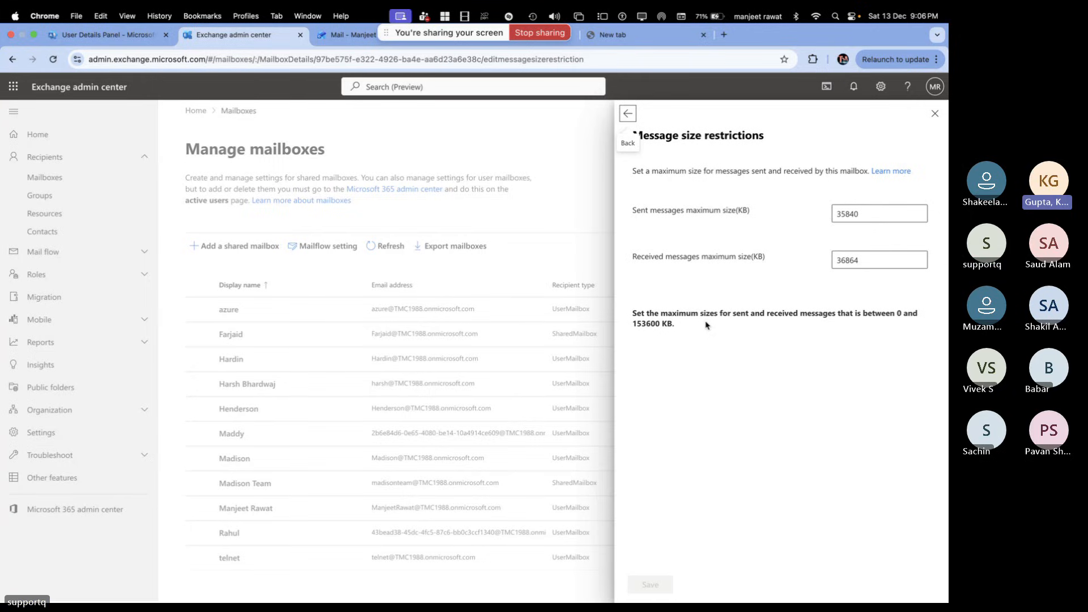
Note the 0–153600 KB message size limit range, then return to telnet's Mailbox tab
drag(660, 324, 621, 330)
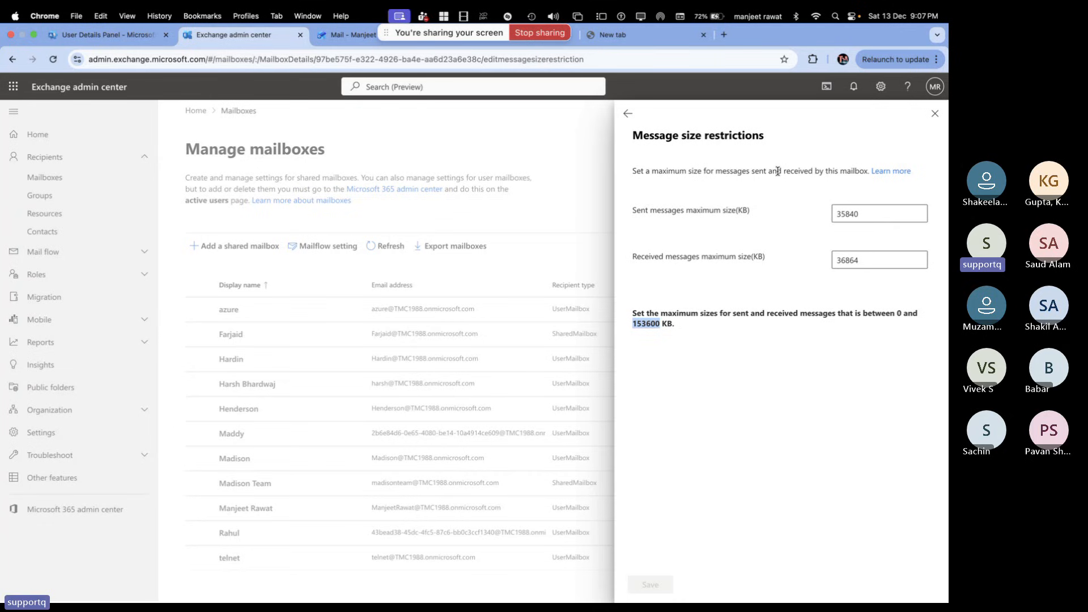
click(628, 114)
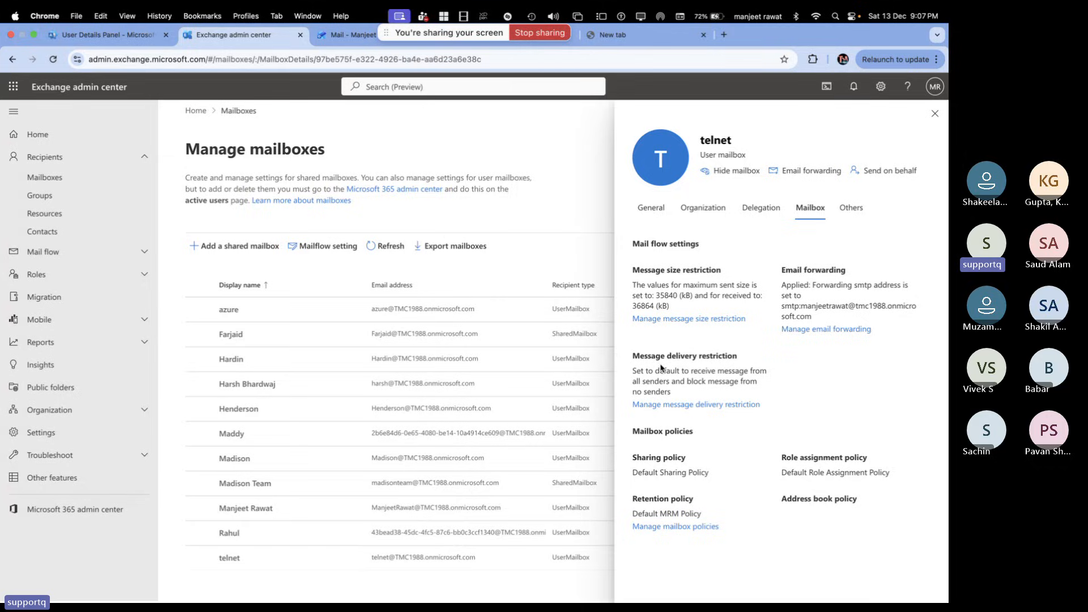
Open telnet's message delivery restrictions, which accept all senders and block none
click(690, 406)
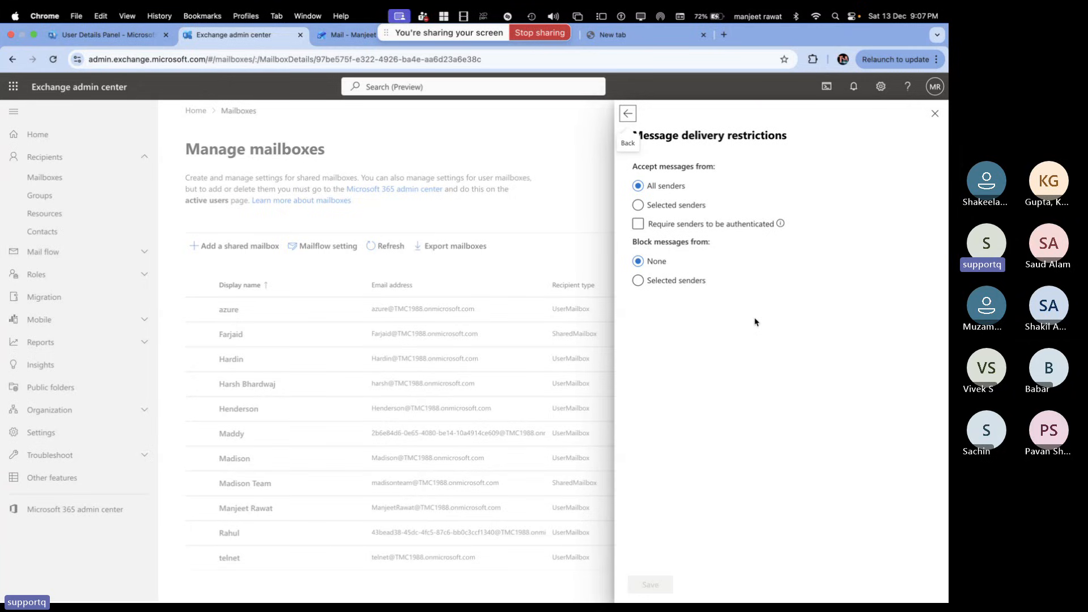
Allow only azure as a sender for telnet and save the delivery restrictions
click(648, 207)
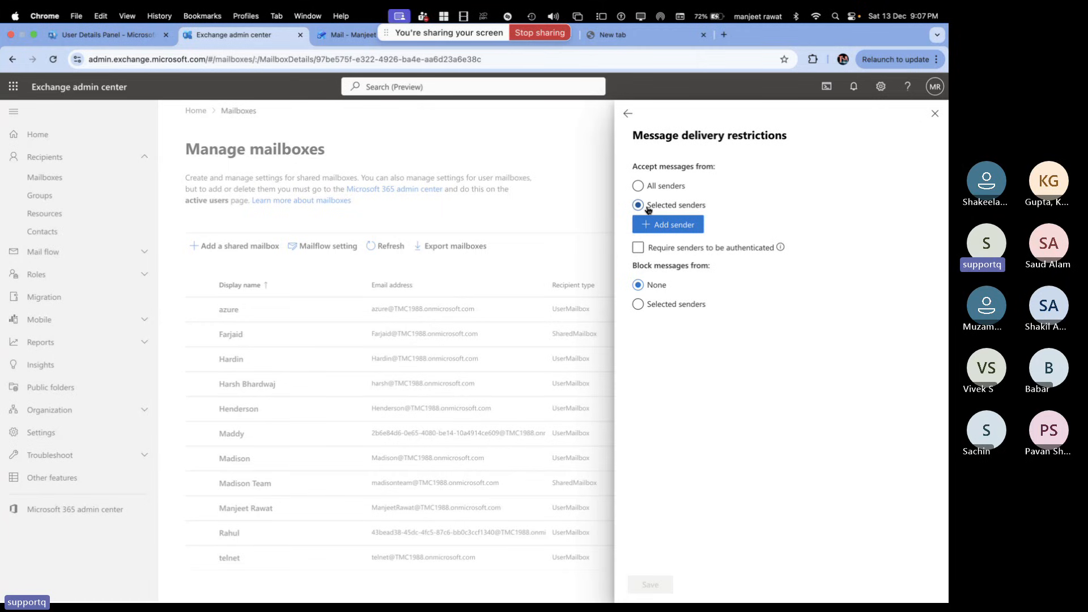
click(671, 227)
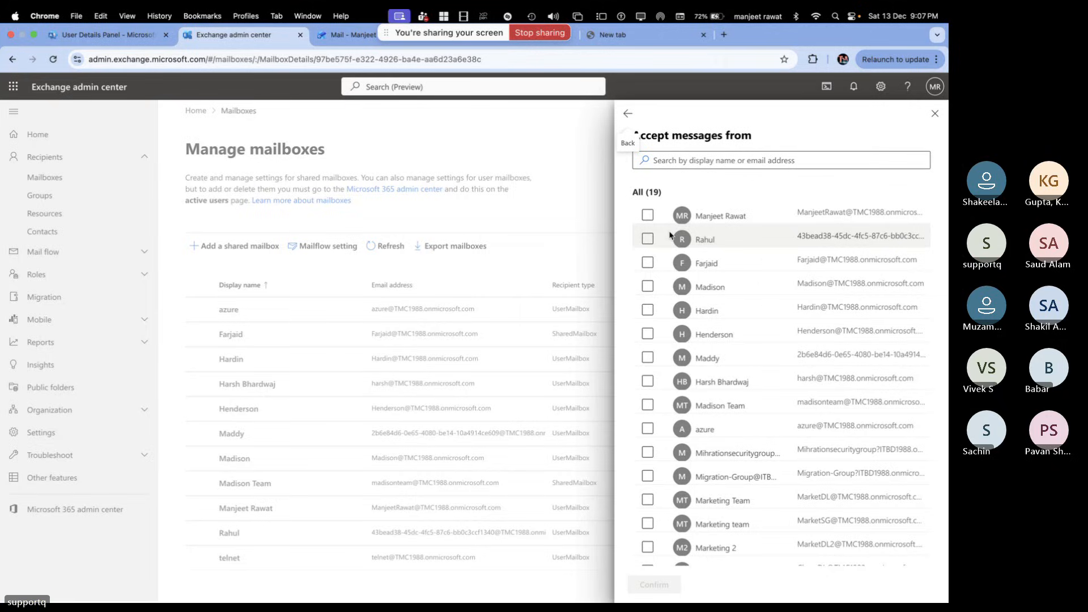
click(626, 113)
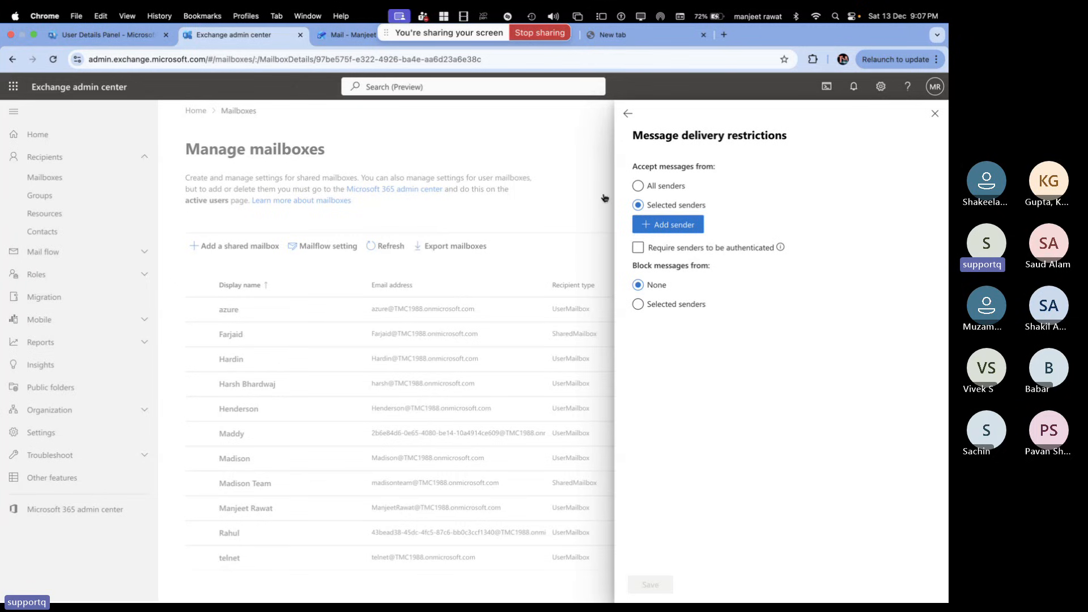
click(660, 226)
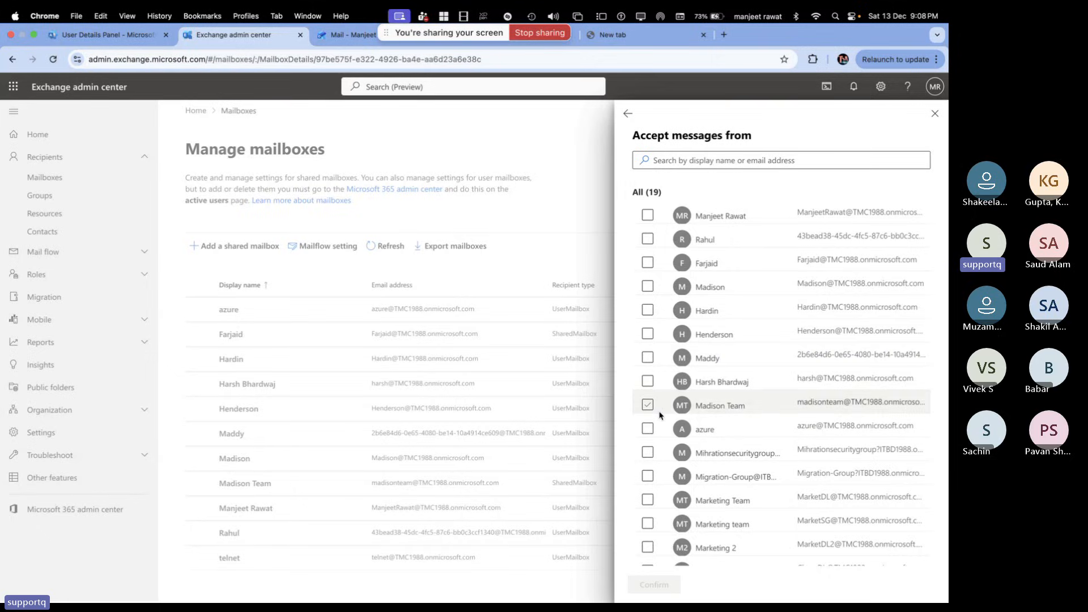
click(655, 427)
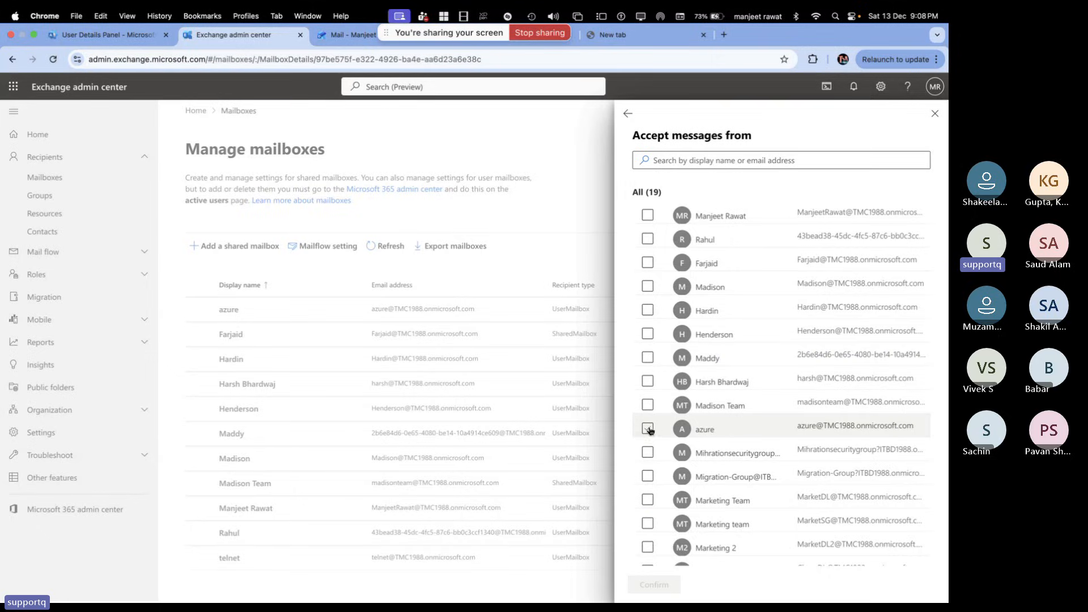
click(657, 587)
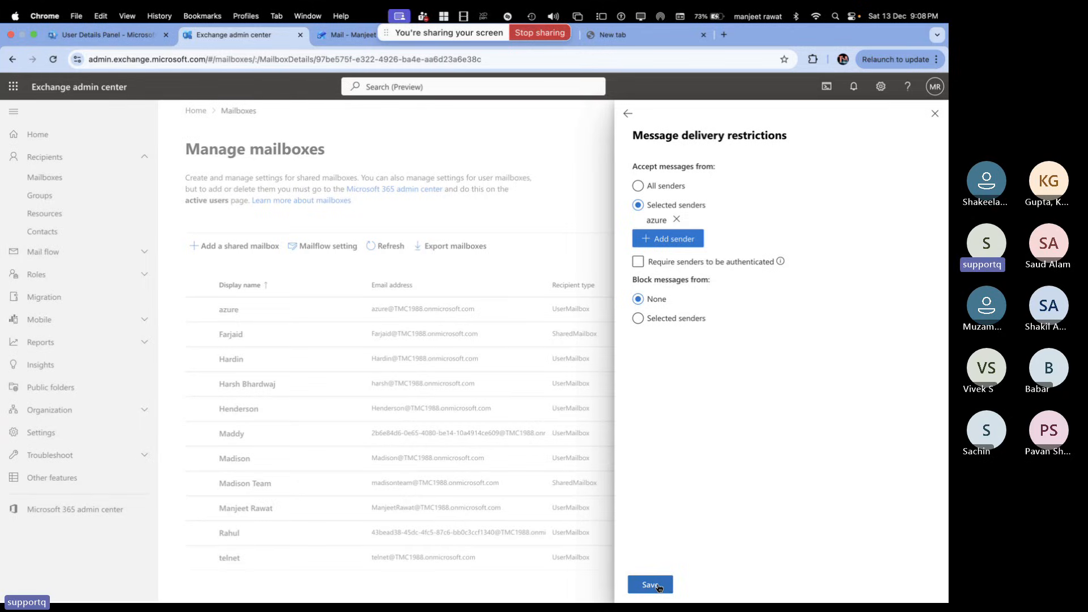
click(659, 587)
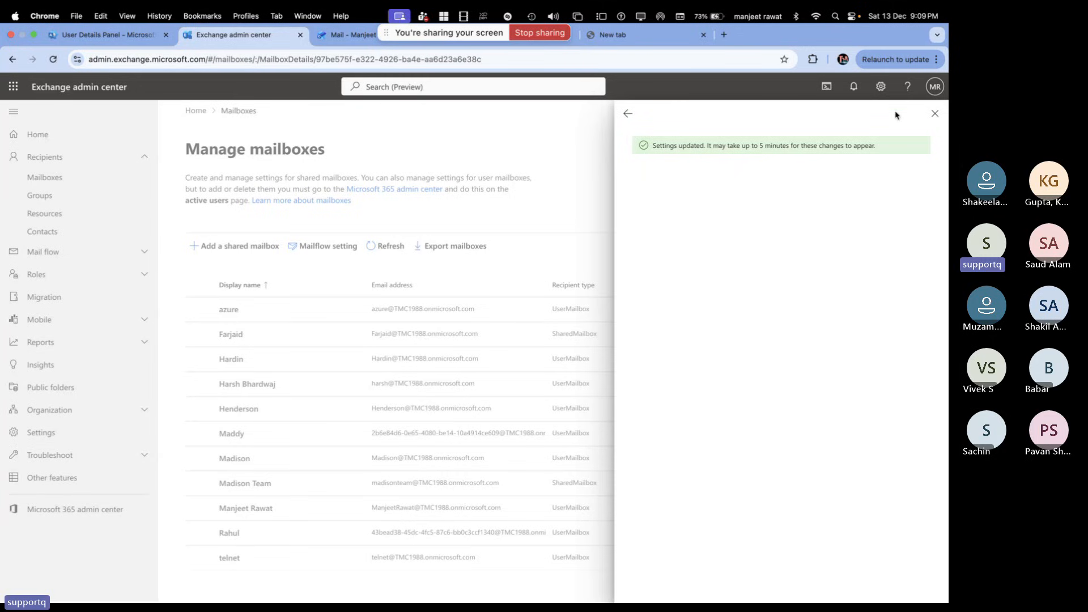
Close telnet's mailbox details and view the 550 5.7.520 forwarding failure notice in Outlook
click(935, 113)
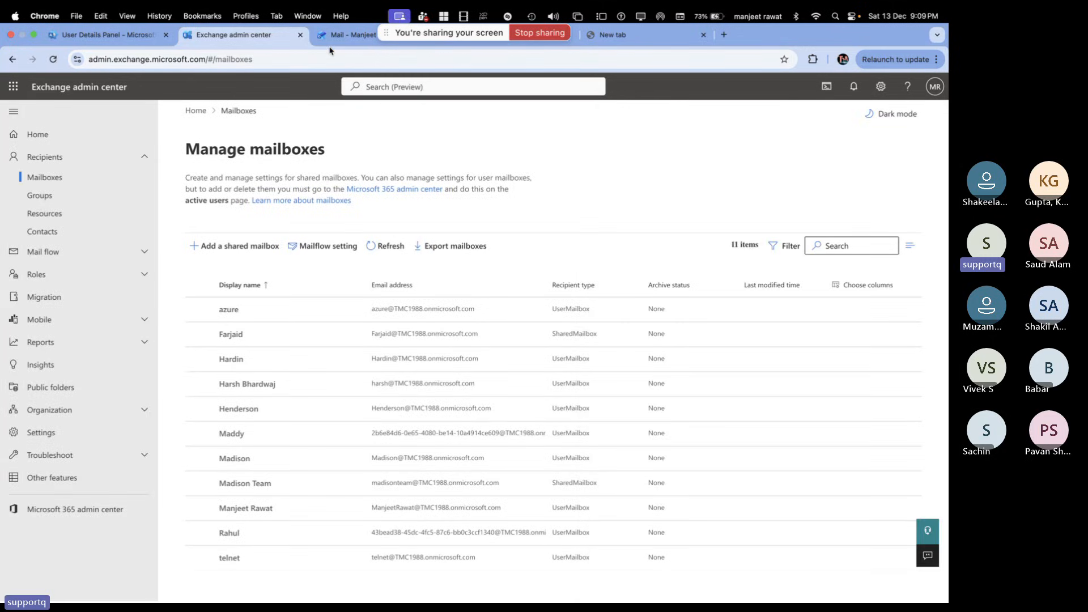
click(343, 35)
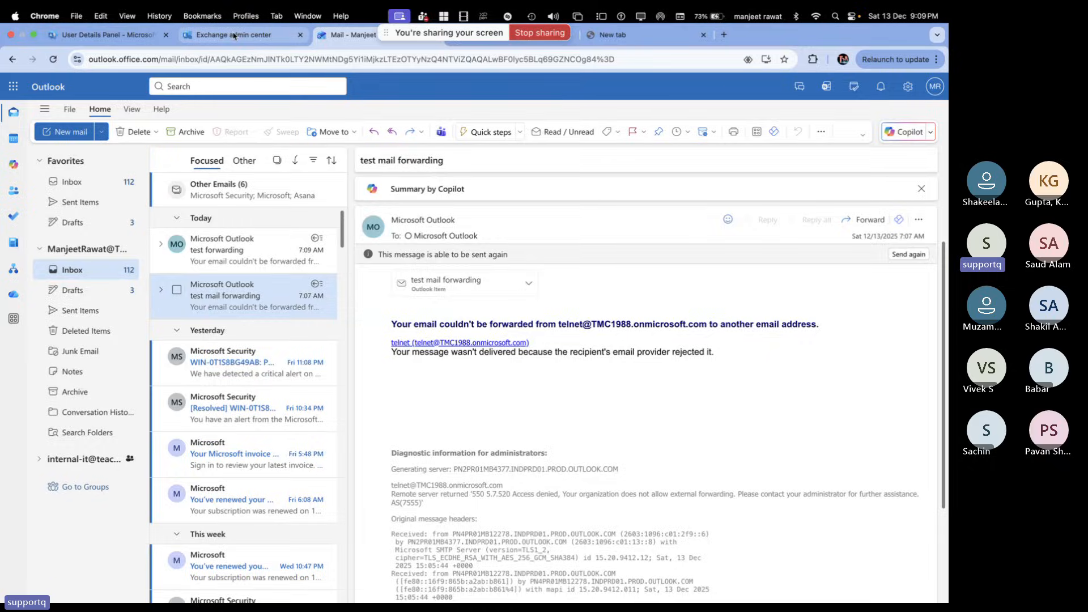
click(233, 36)
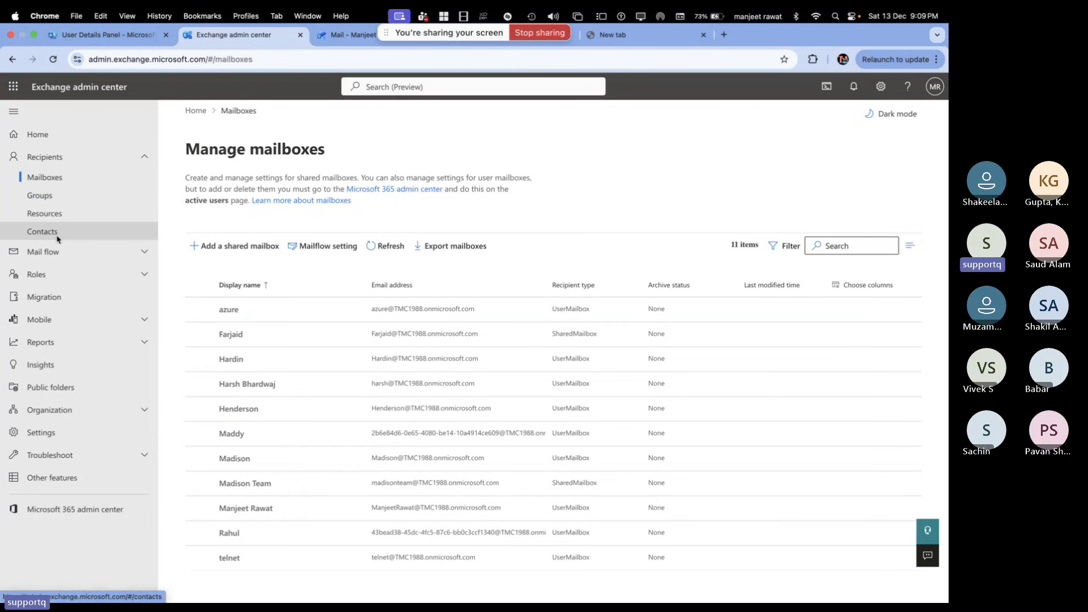
click(336, 36)
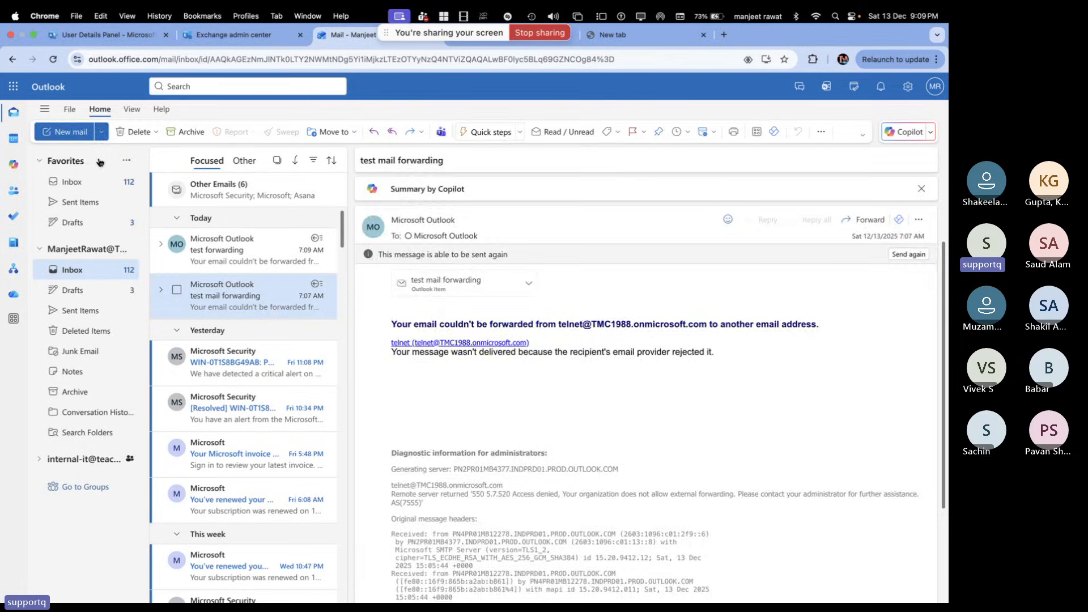
Send Telnet an email titled 'test' with body 'Testing email' and open its 5.7.129 bounce
key(n)
click(410, 192)
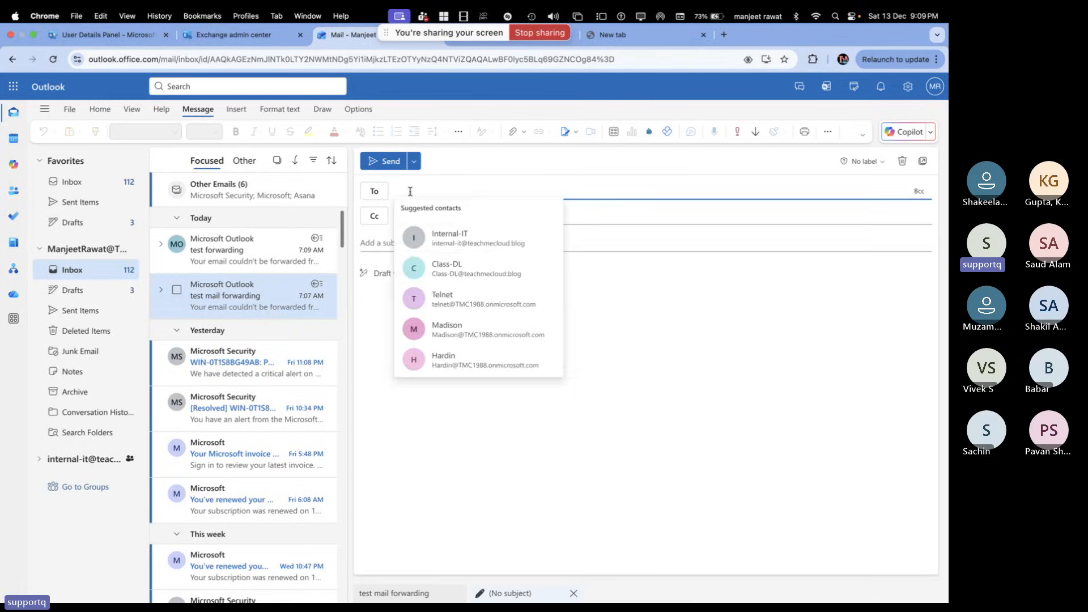
text(tel)
click(460, 214)
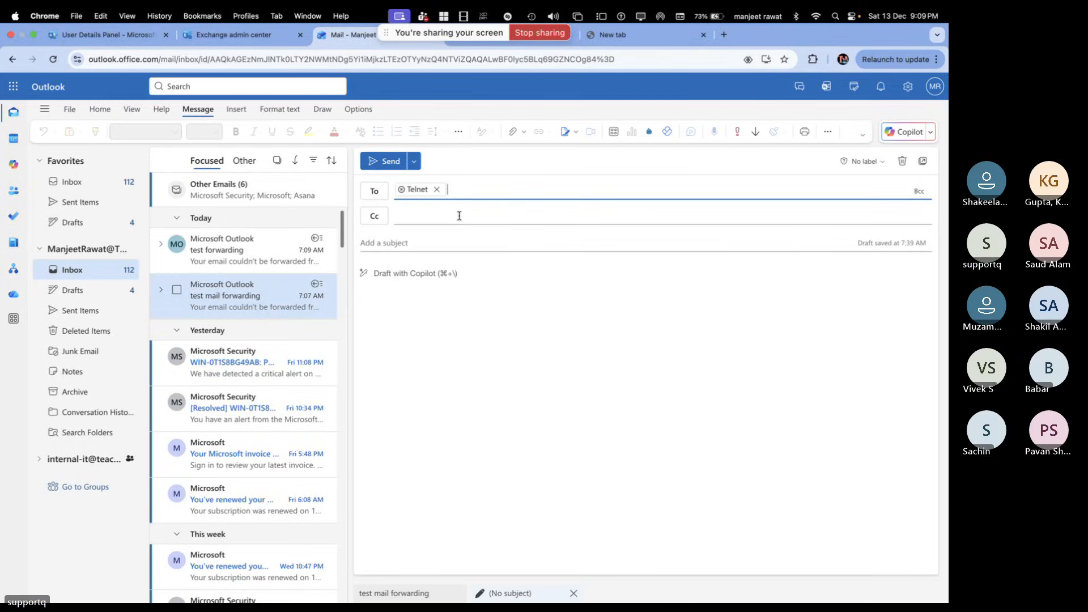
click(438, 244)
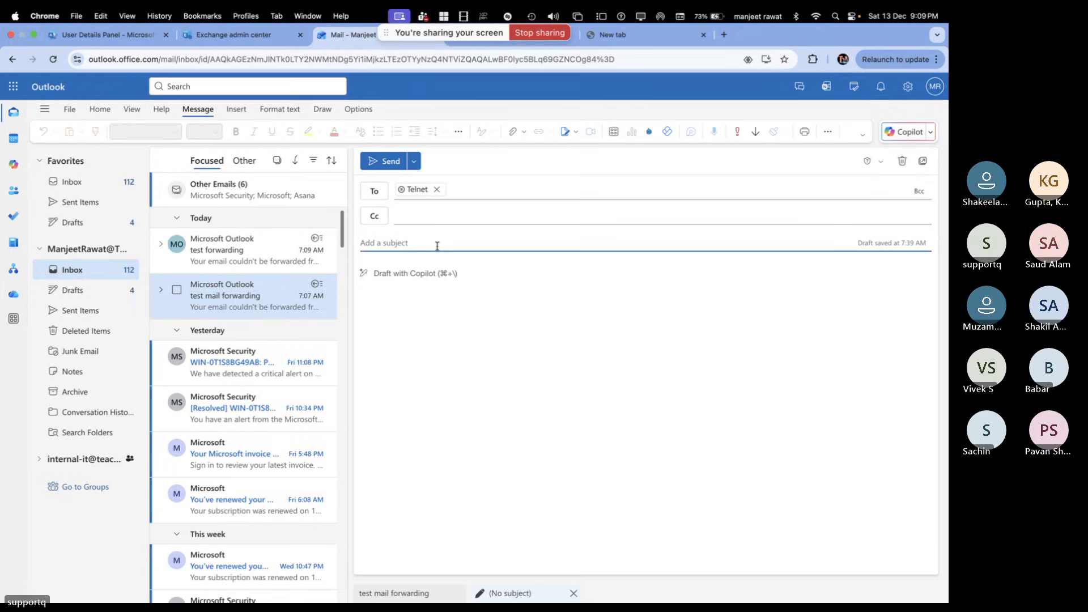
text(test)
click(440, 304)
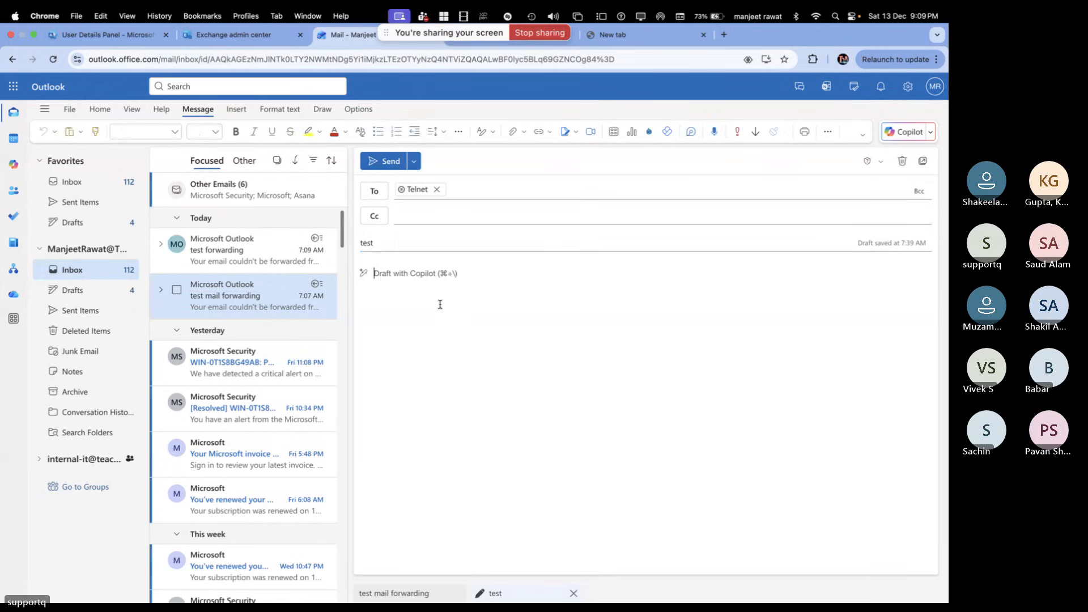
text(Testing email)
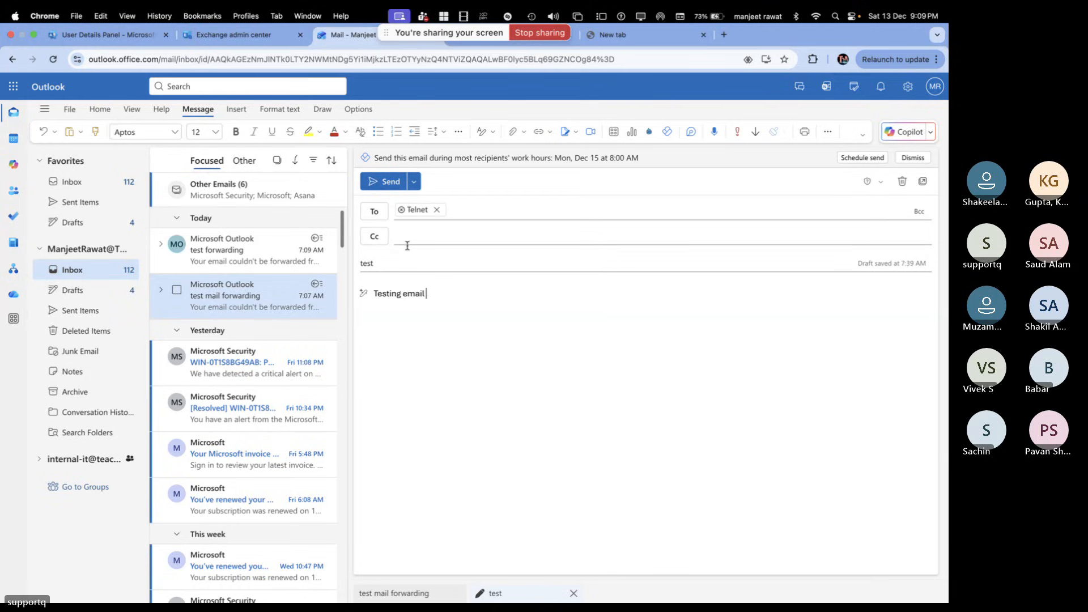
click(379, 181)
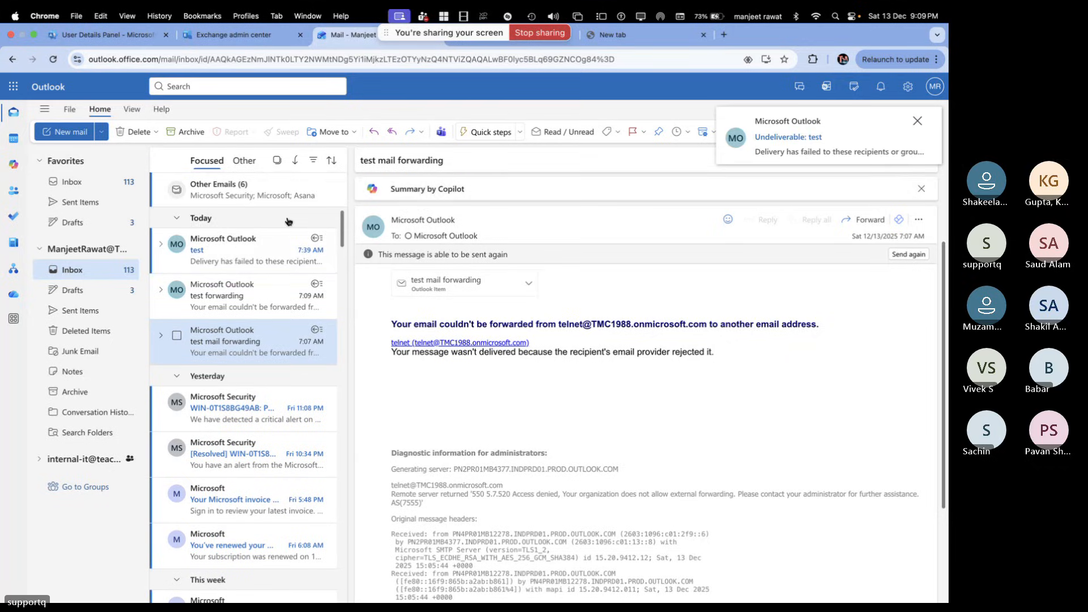
click(274, 258)
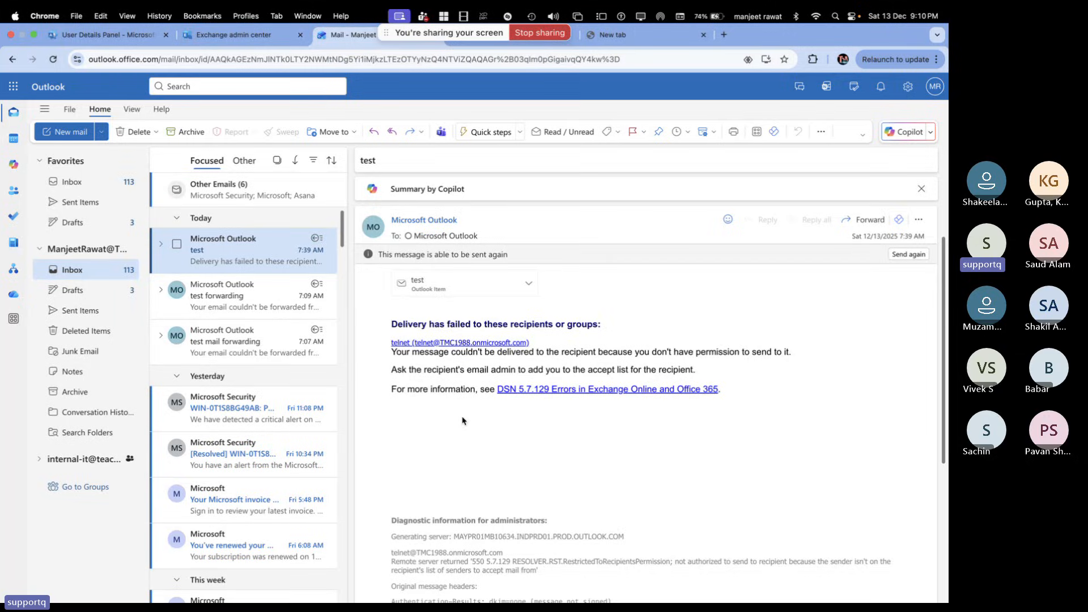
Go to the Windows session desktop and reload Outlook to show azure's empty inbox
key(ctrl+Right)
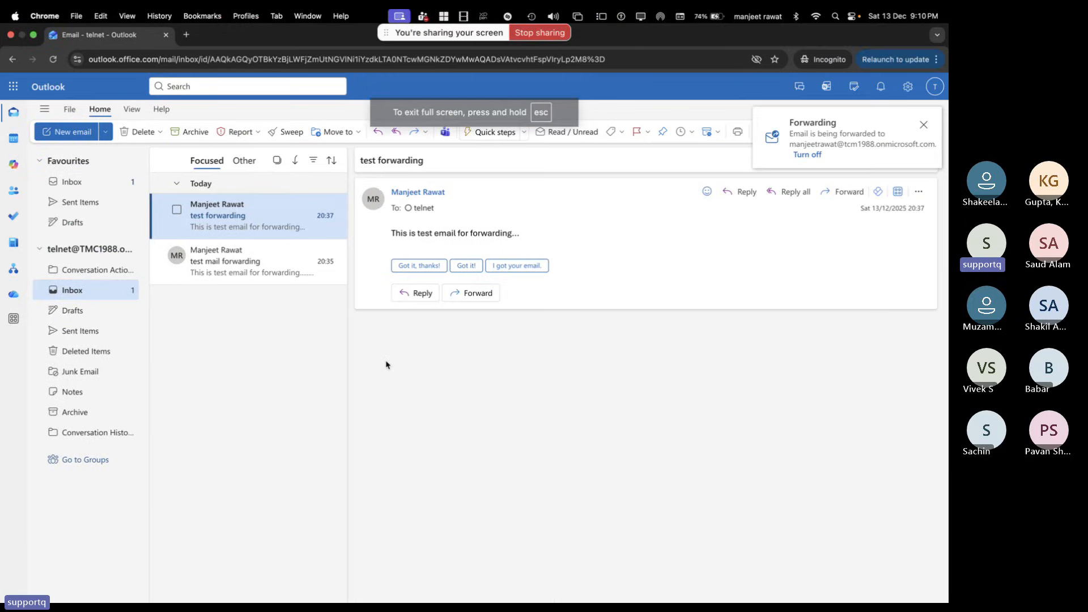
key(ctrl+Right)
key(ctrl+Left)
key(ctrl+Left)
key(ctrl+Left)
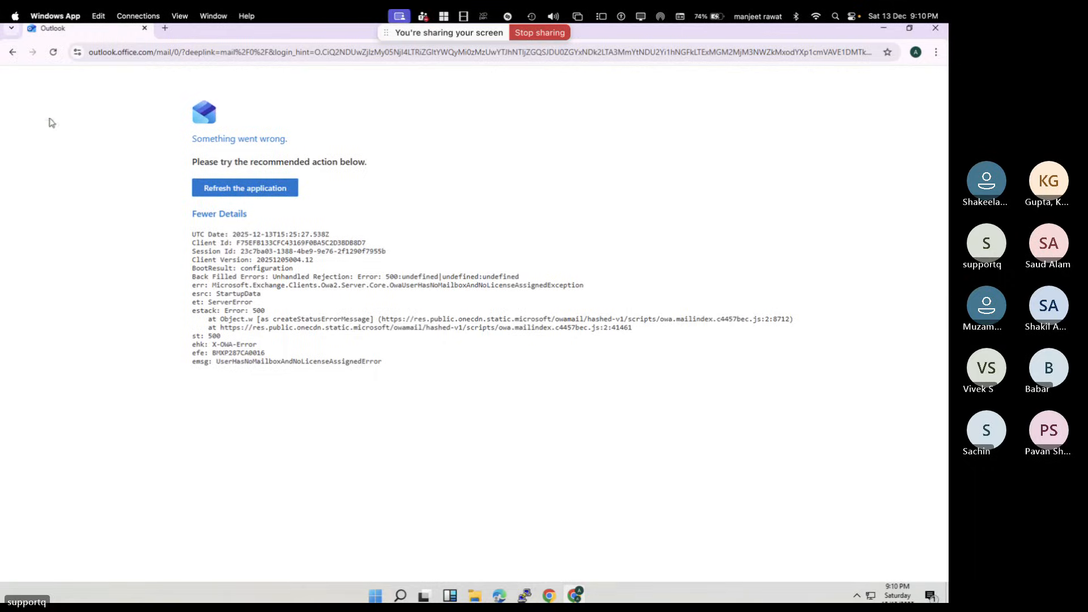
click(53, 53)
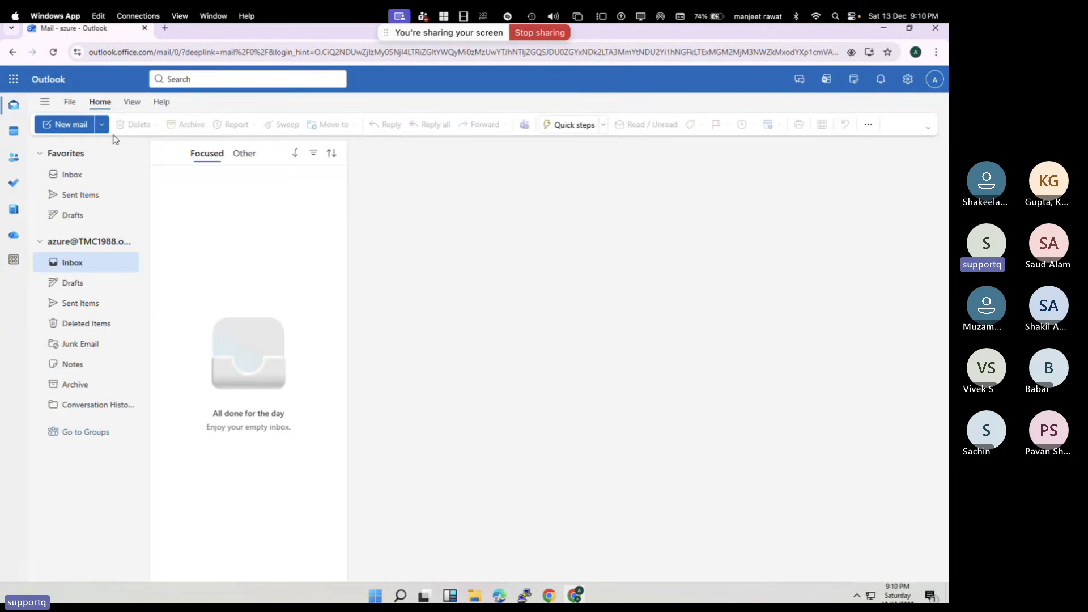
Start a new message from the azure mailbox and dismiss the privacy notice
click(78, 130)
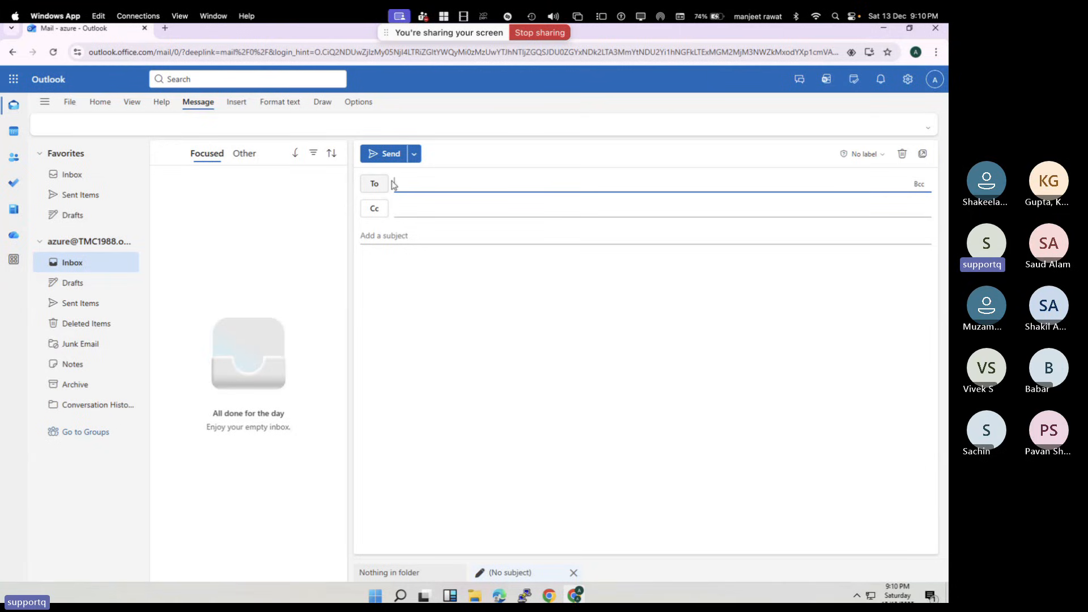
click(933, 81)
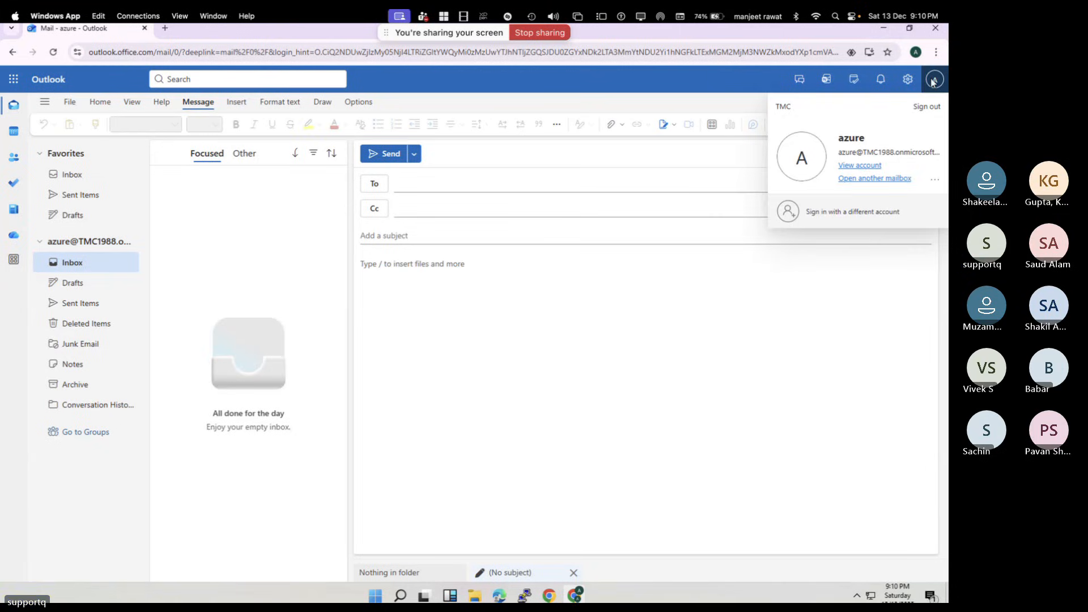
right_click(461, 190)
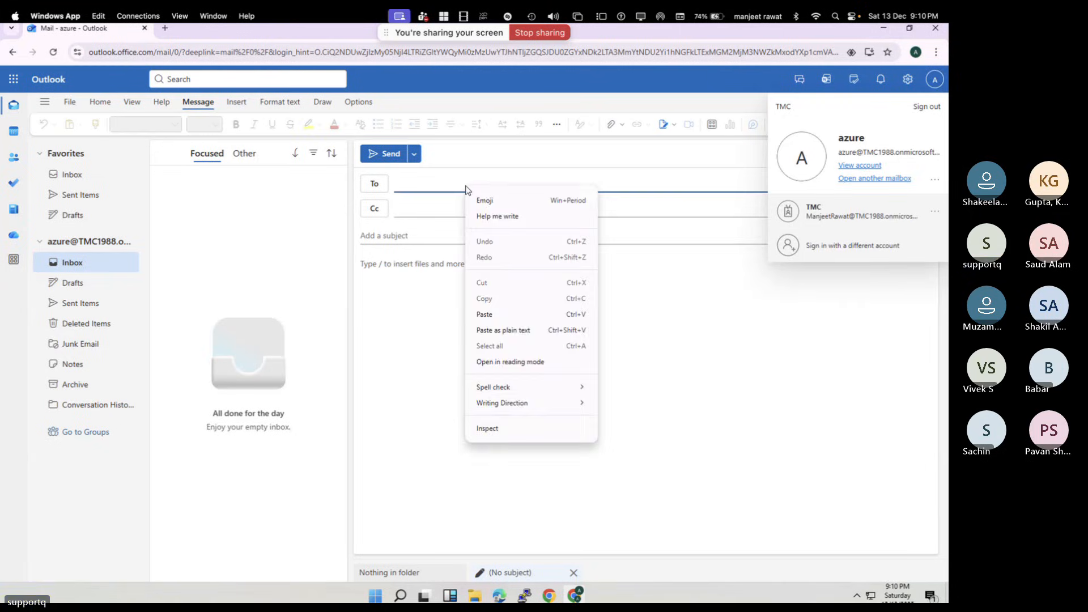
click(467, 185)
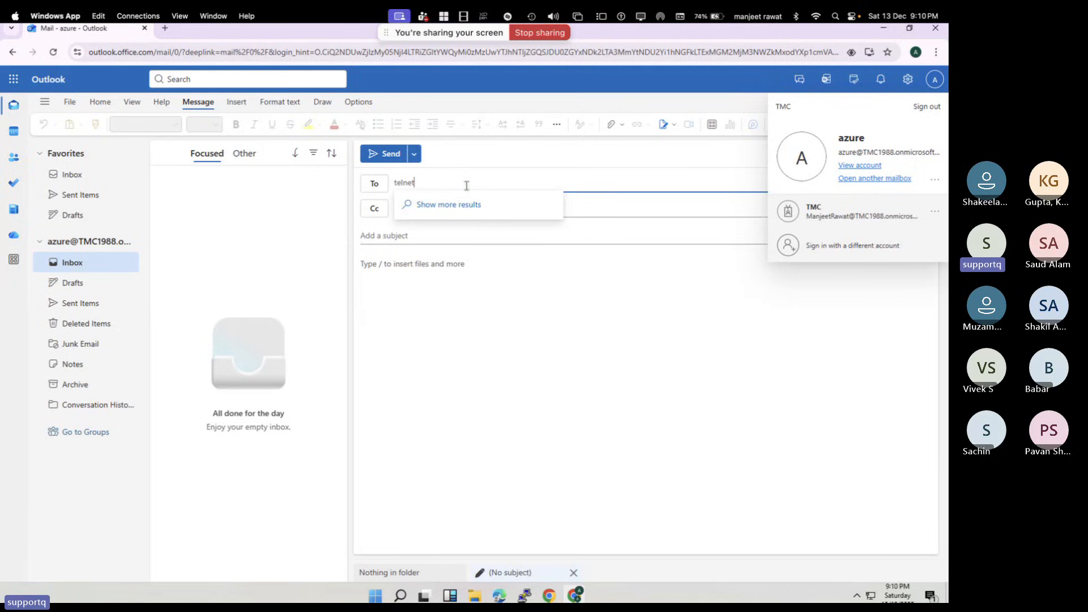
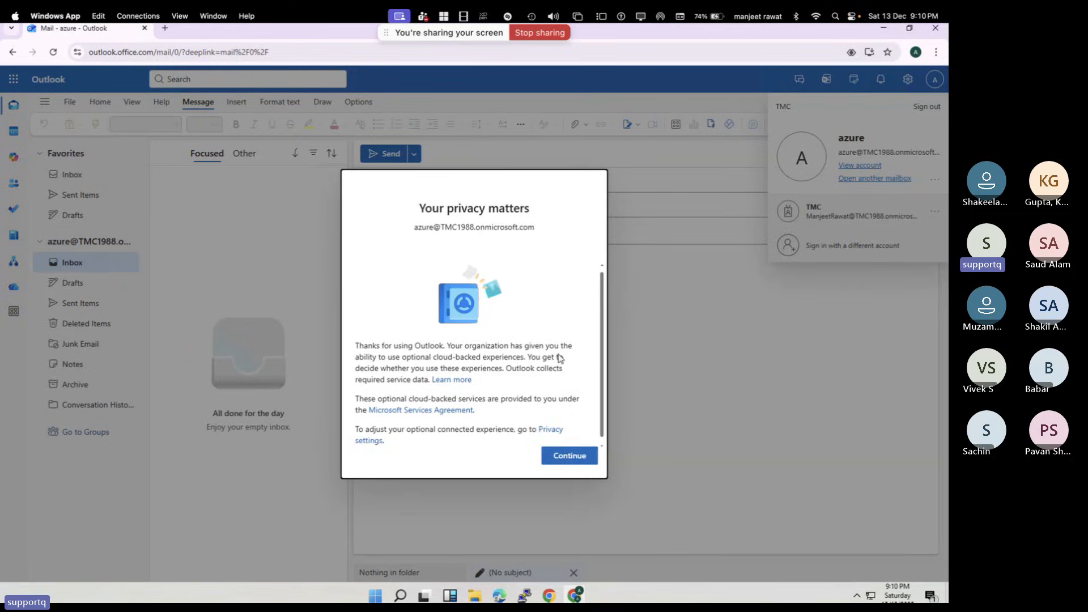
click(563, 456)
click(482, 181)
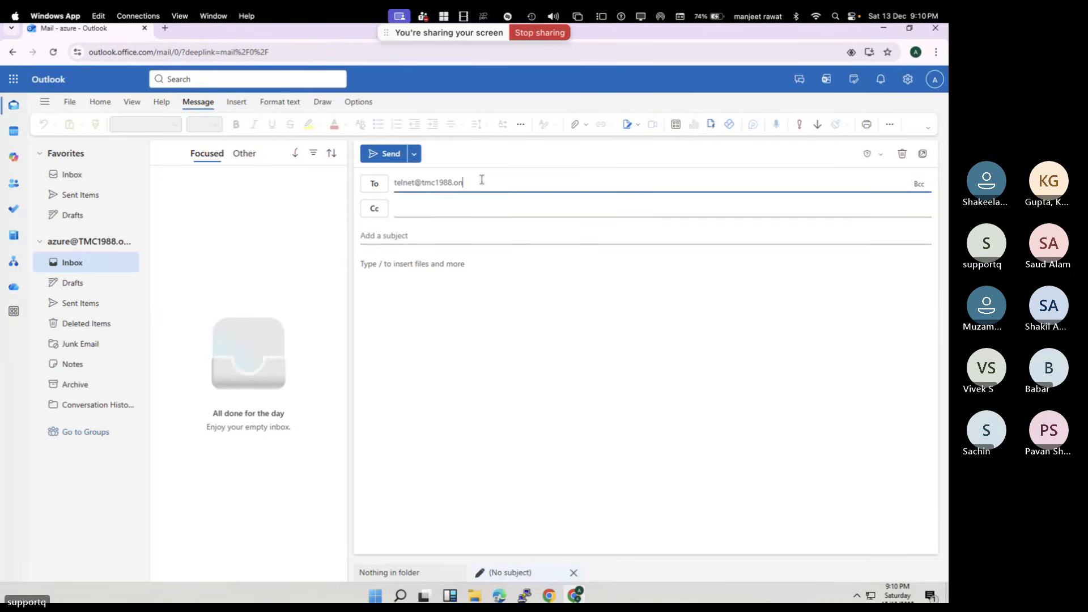
text(microsoft)
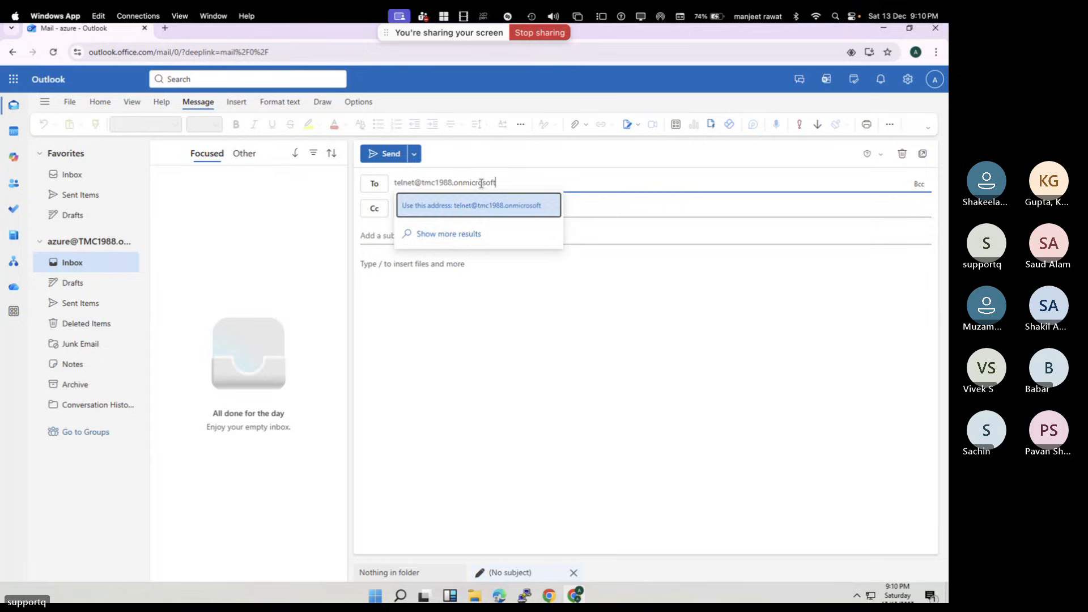
key(Return)
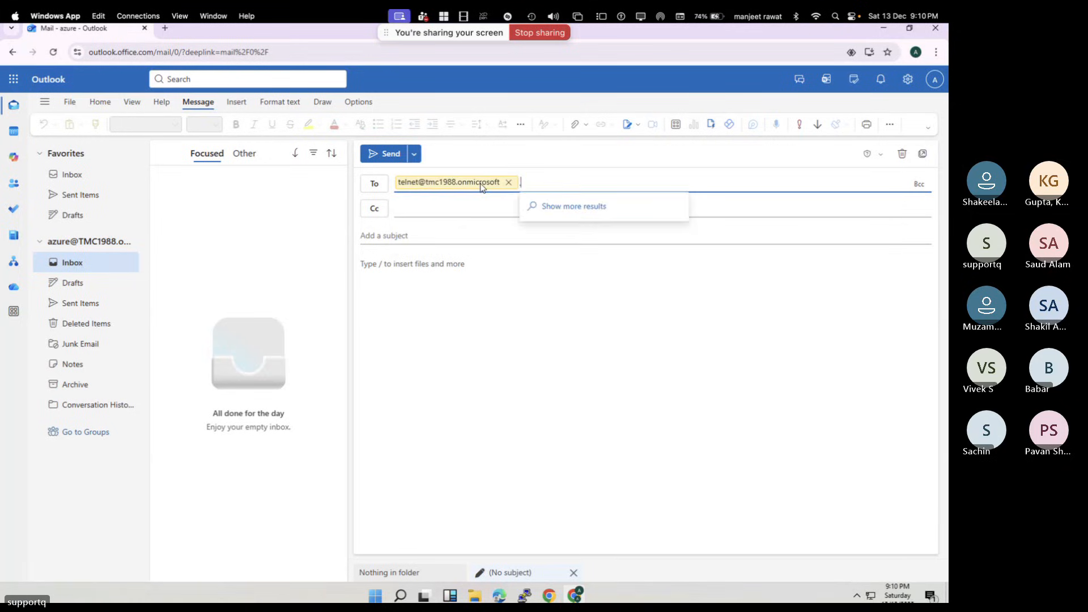
key(BackSpace)
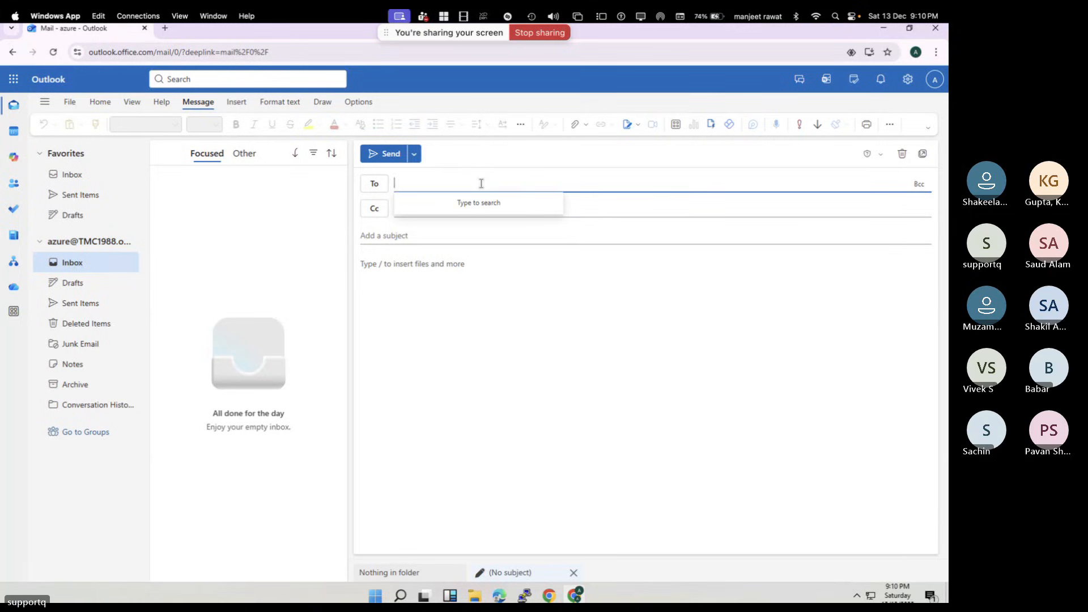
text(azure)
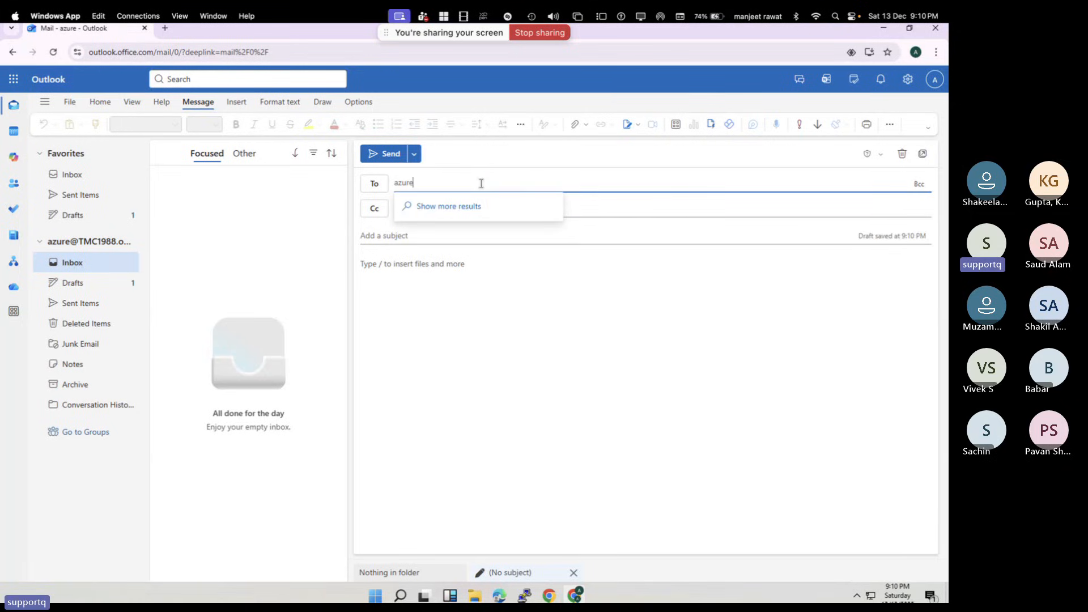
text(@)
key(BackSpace)
key(BackSpace)
key(BackSpace)
key(BackSpace)
key(BackSpace)
key(BackSpace)
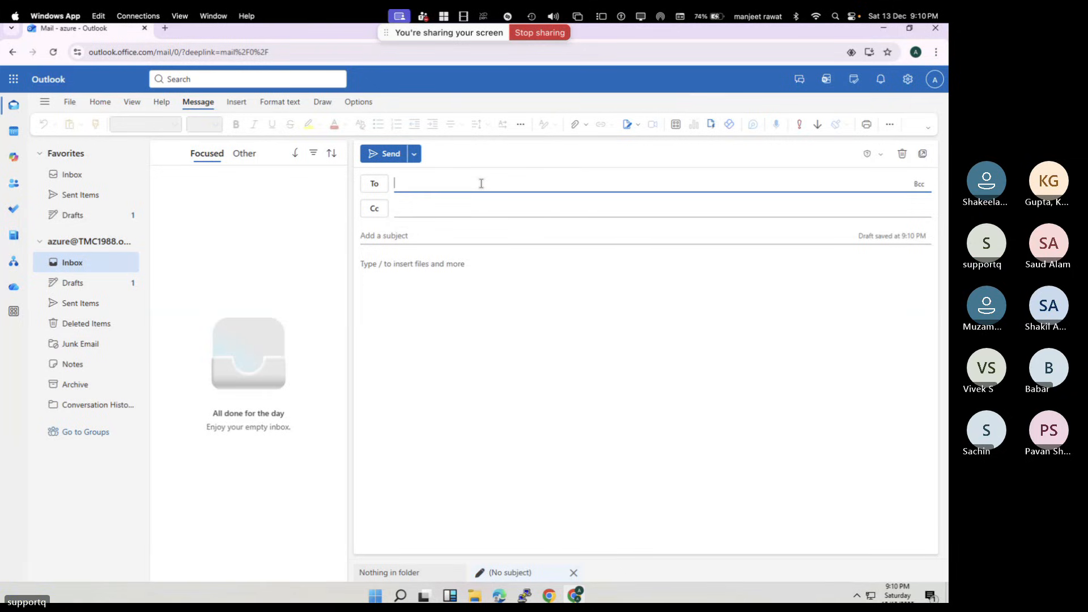
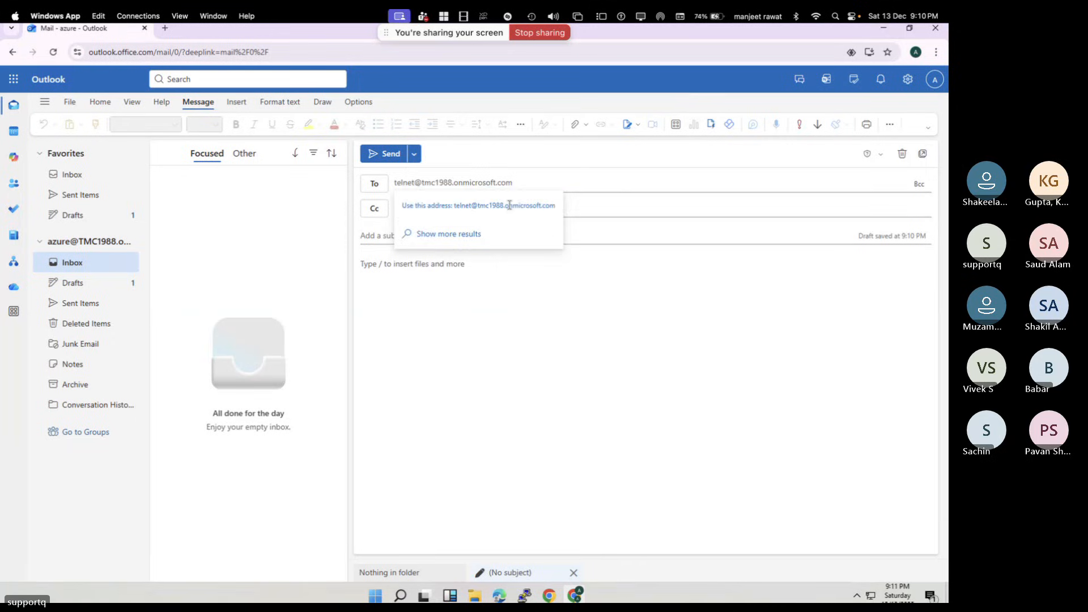
click(509, 205)
Give the email subject 'testing permission' and body 'This is test email for permission'
click(439, 236)
text(test)
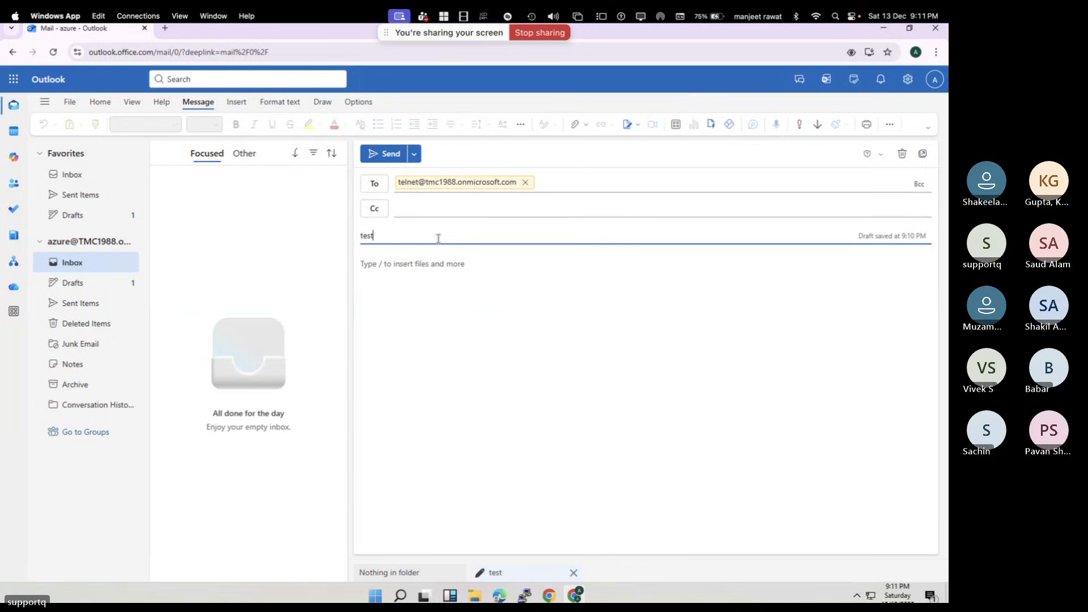
text(ing pw)
key(BackSpace)
text(ermission)
click(432, 283)
text(Thi)
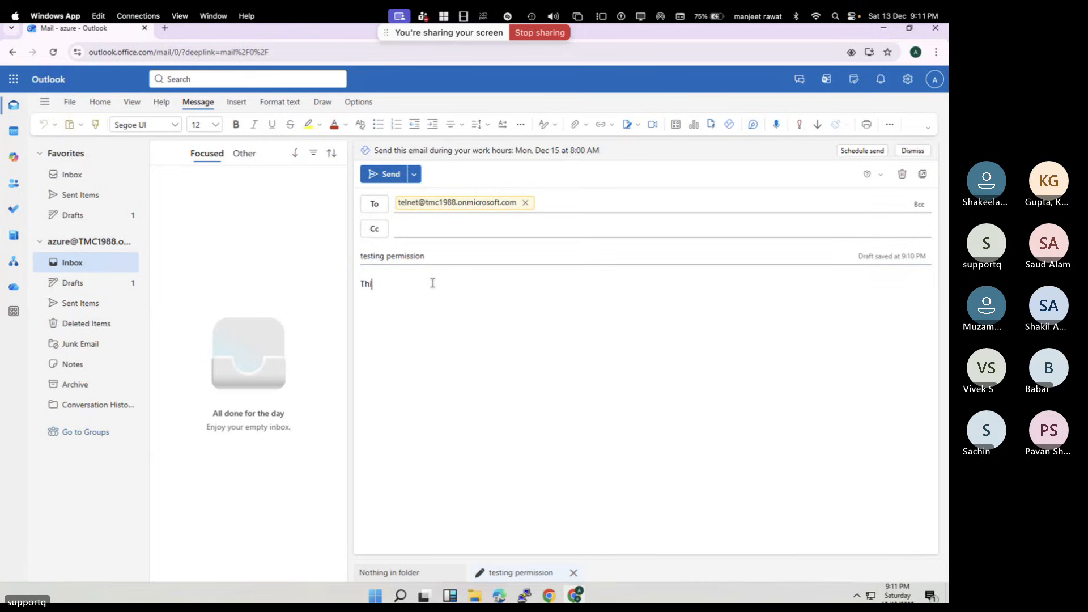
text(s is test email for permiss)
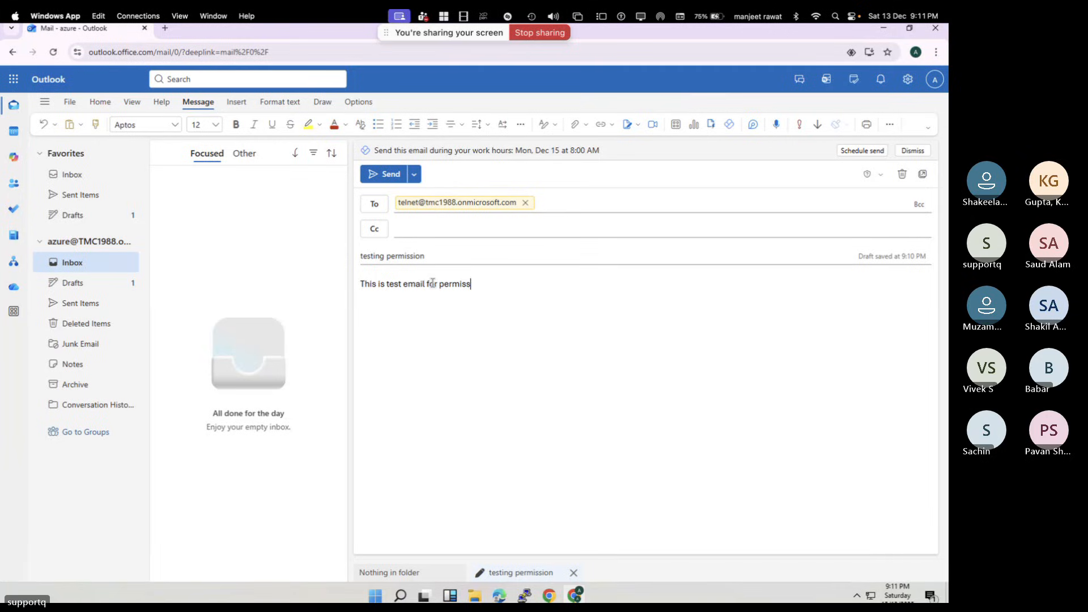
text(ion)
Send the email to Telnet and move to the other Outlook window
click(390, 177)
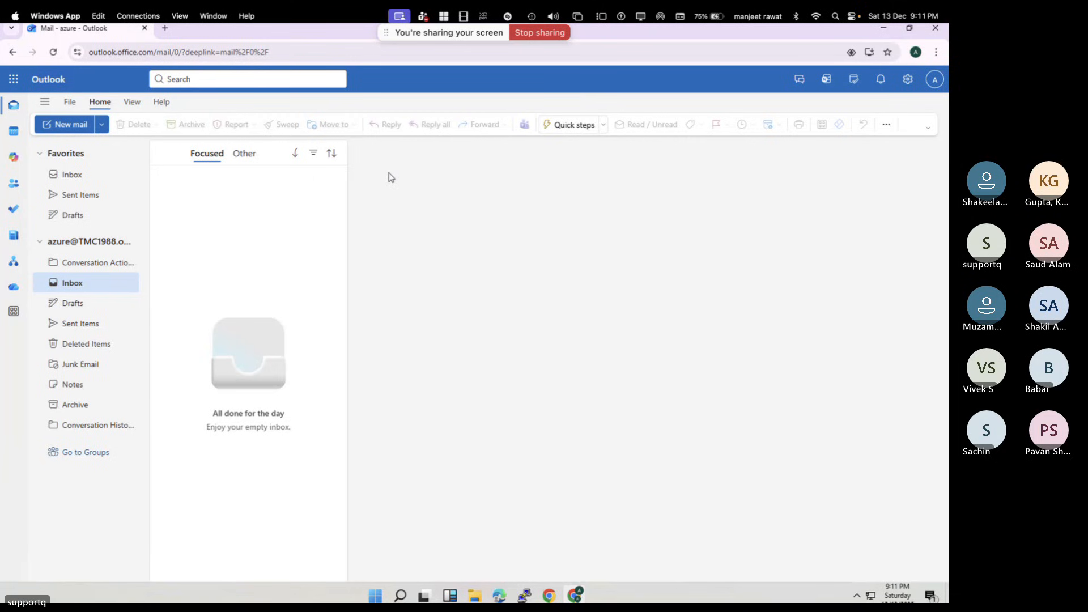
click(80, 178)
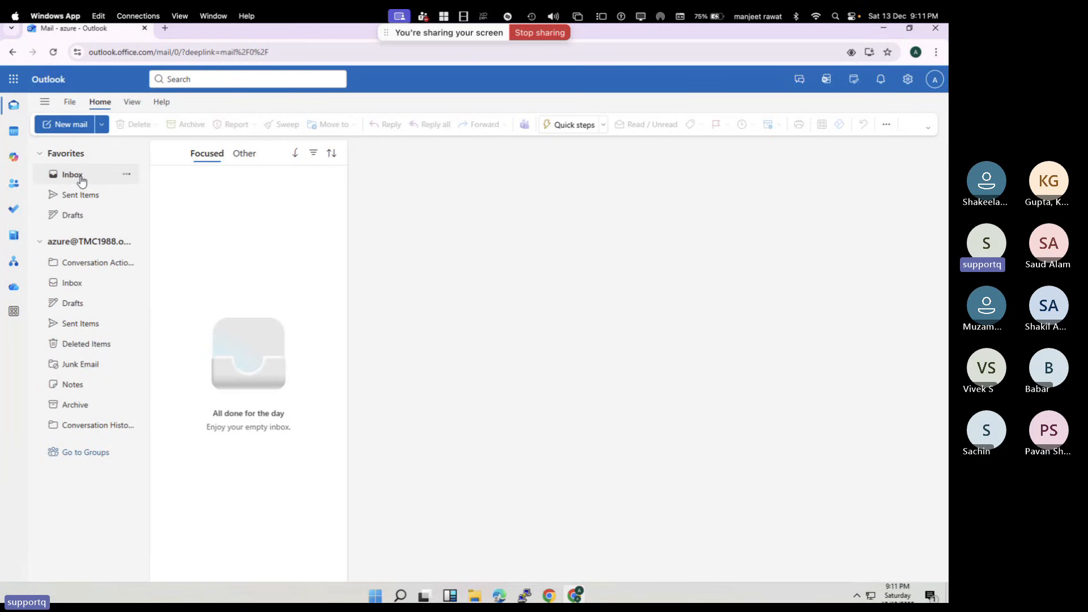
key(ctrl+Right)
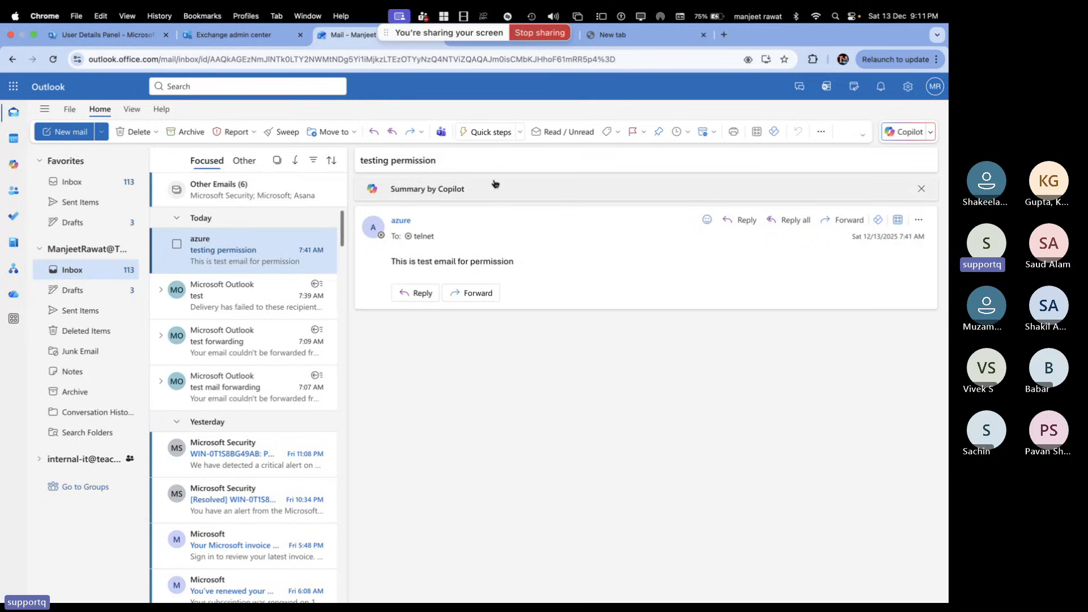
Open the delivered 'testing permission' email in Telnet's window, then show Exchange admin center's mailbox list
click(935, 86)
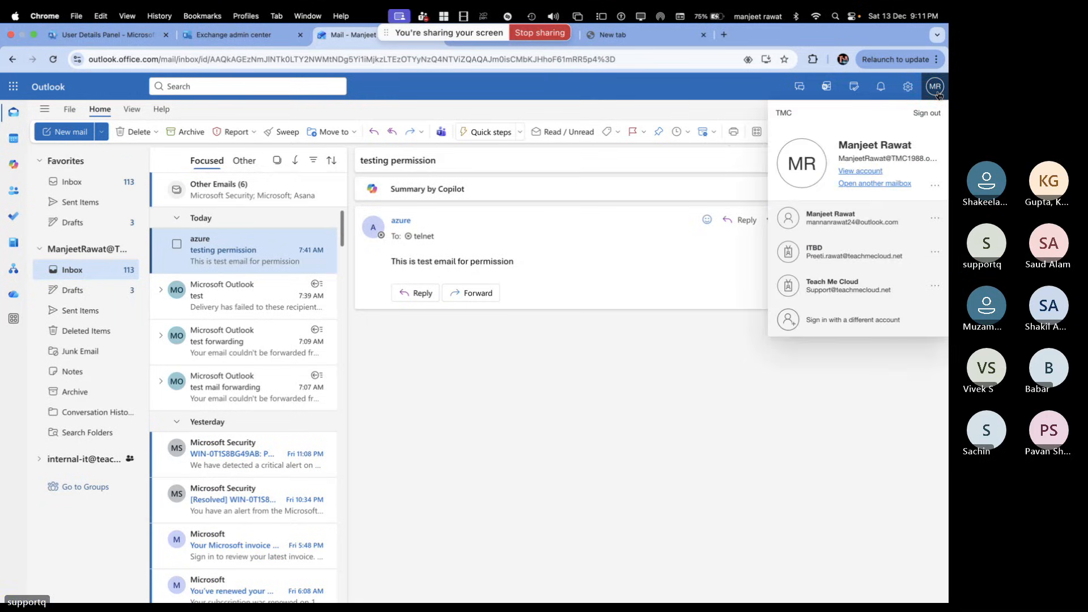
click(572, 443)
key(ctrl+Right)
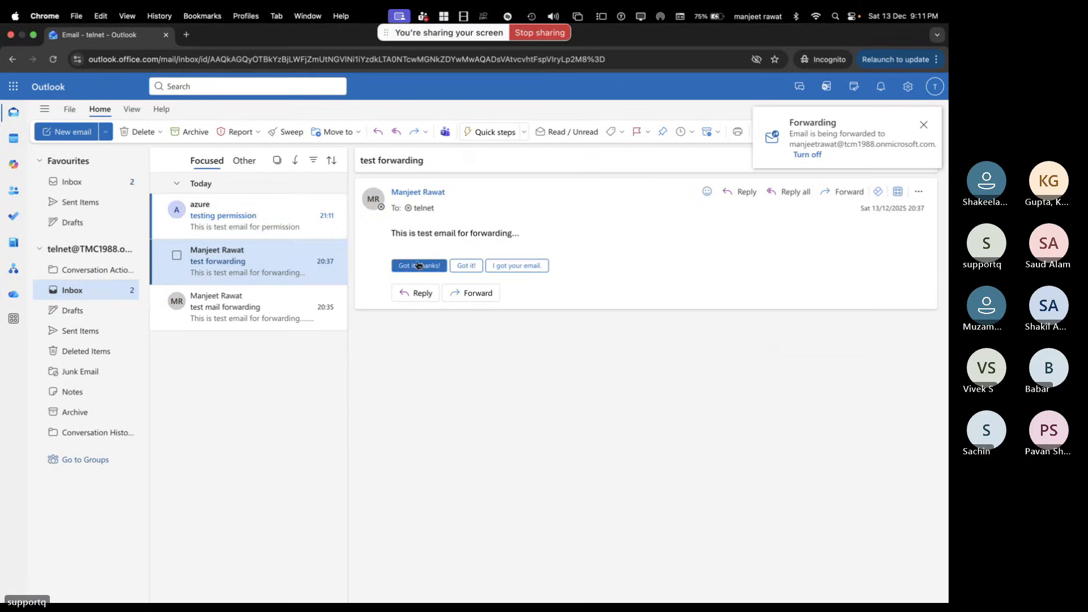
click(266, 226)
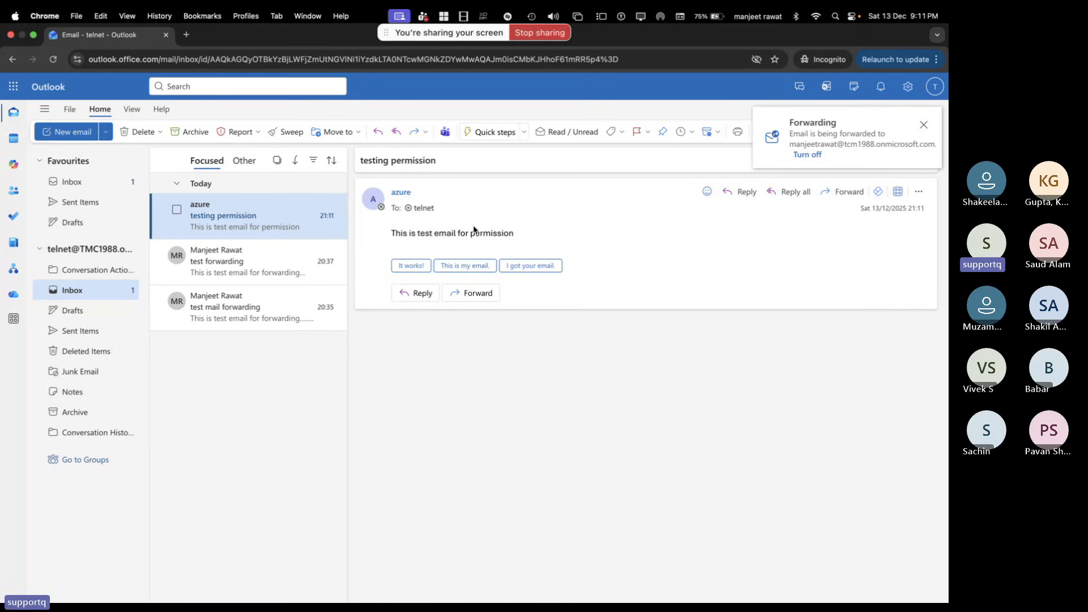
key(ctrl+Left)
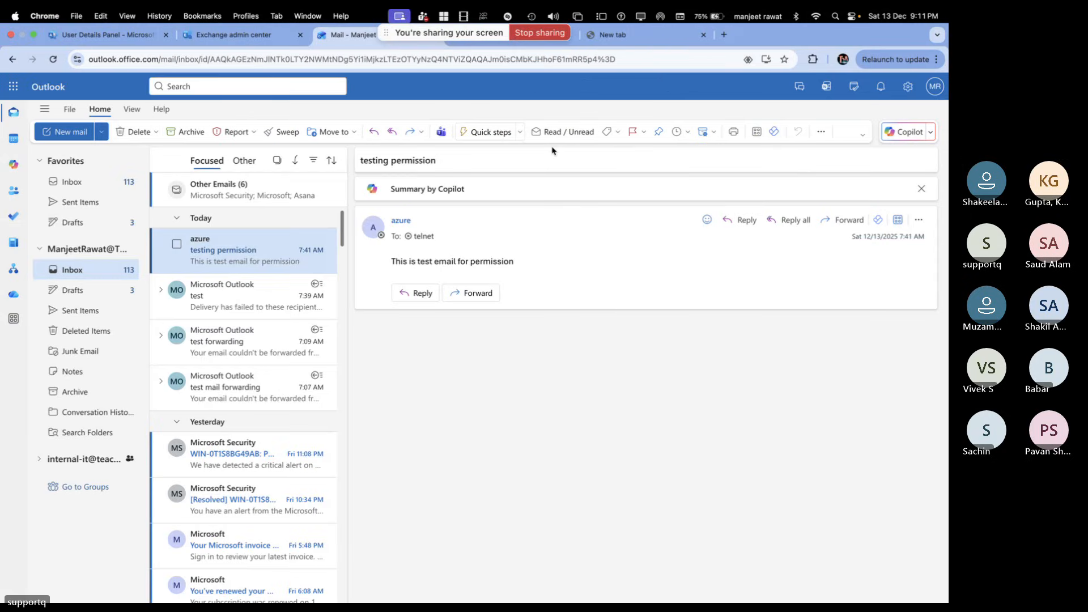
click(261, 36)
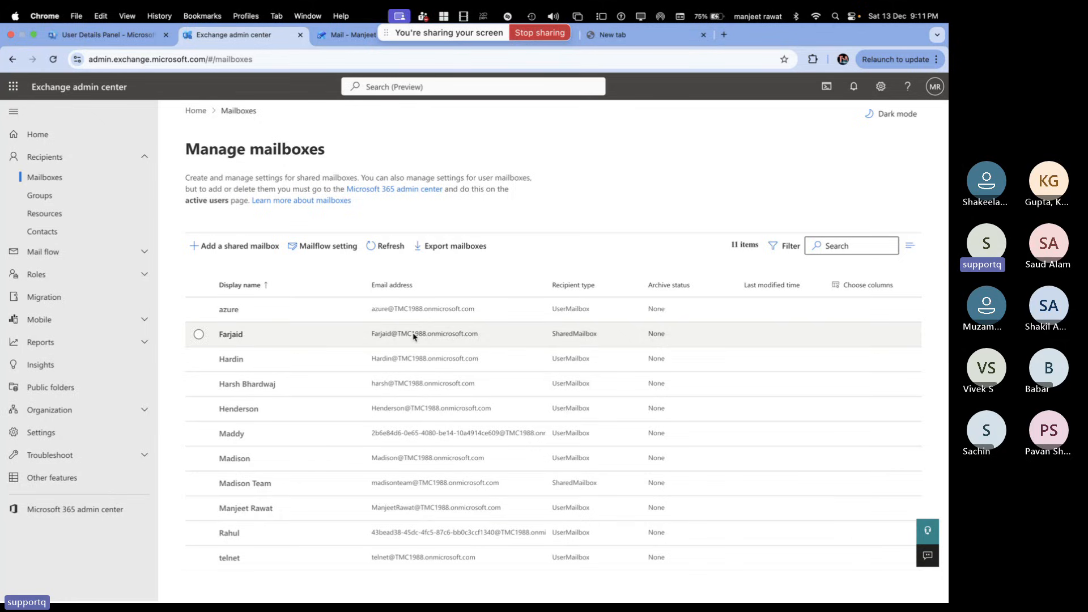
Open telnet's mailbox details to its Others settings, showing archive disabled and mail tip off
click(237, 559)
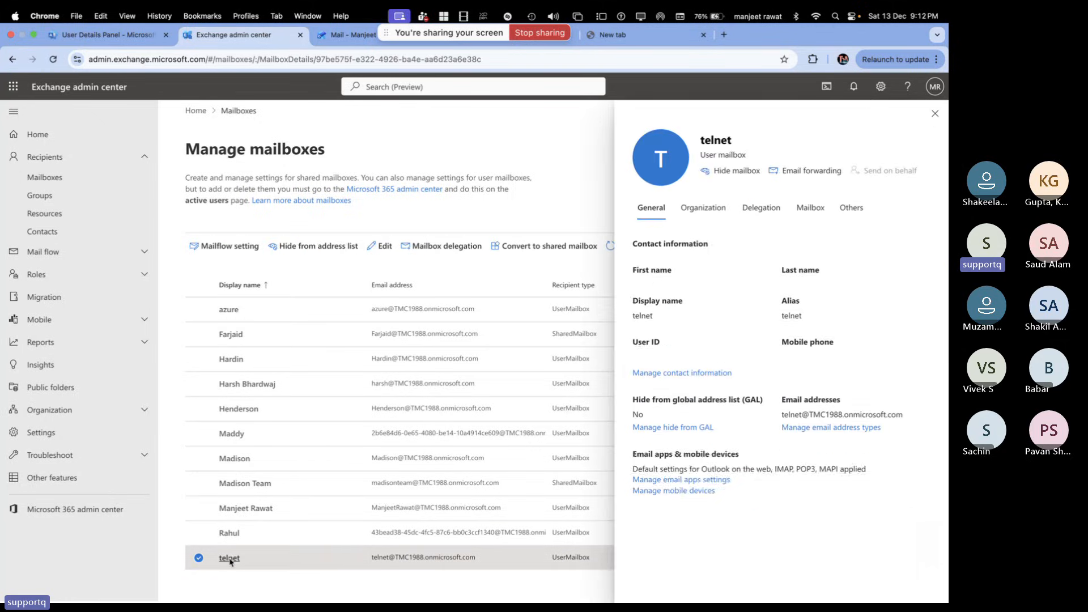
click(809, 208)
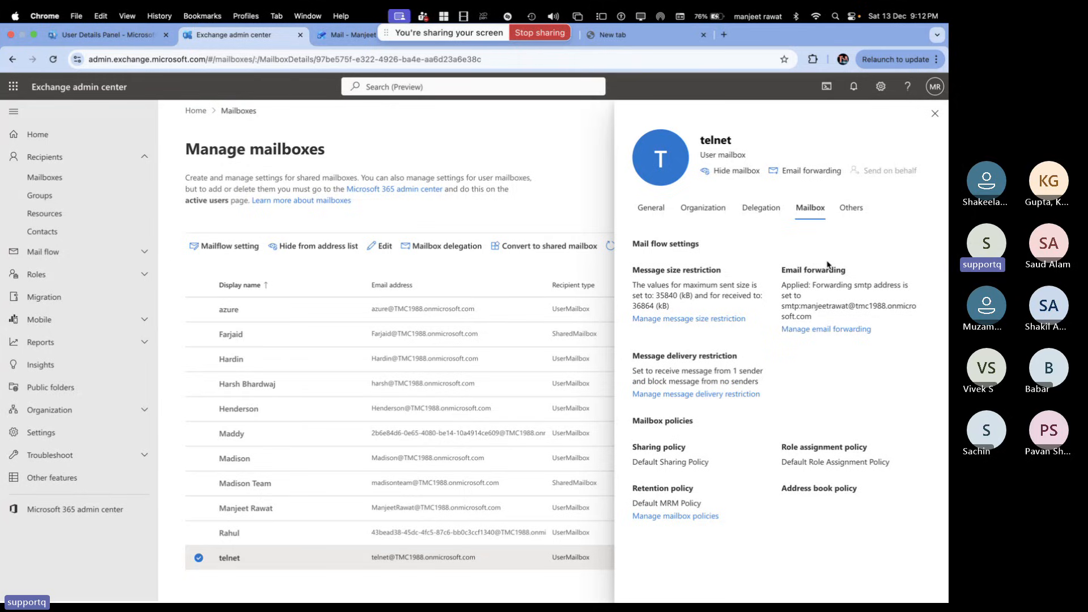
click(849, 218)
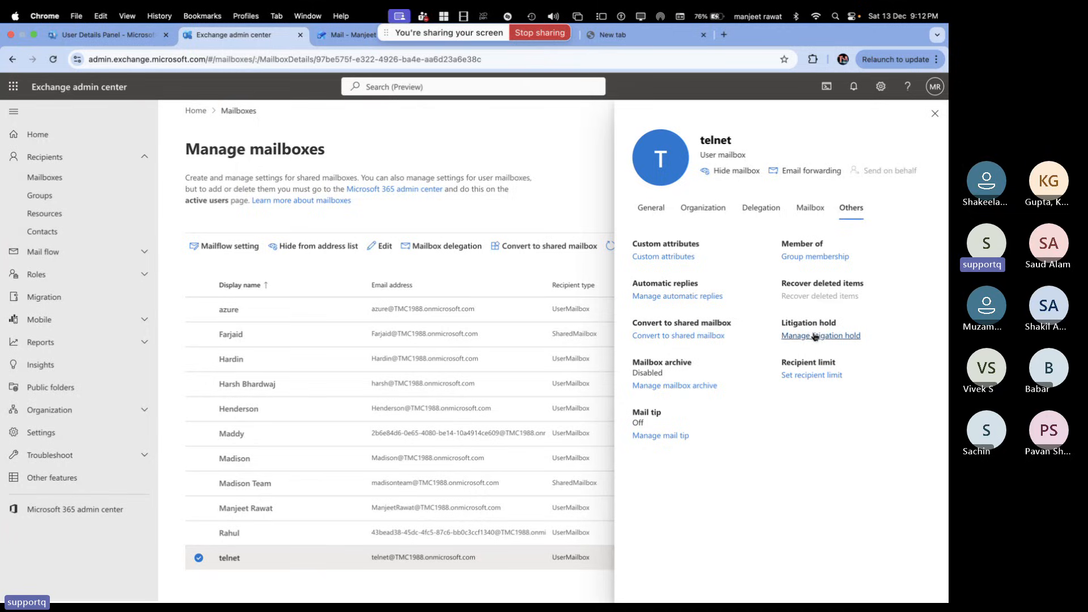
click(102, 34)
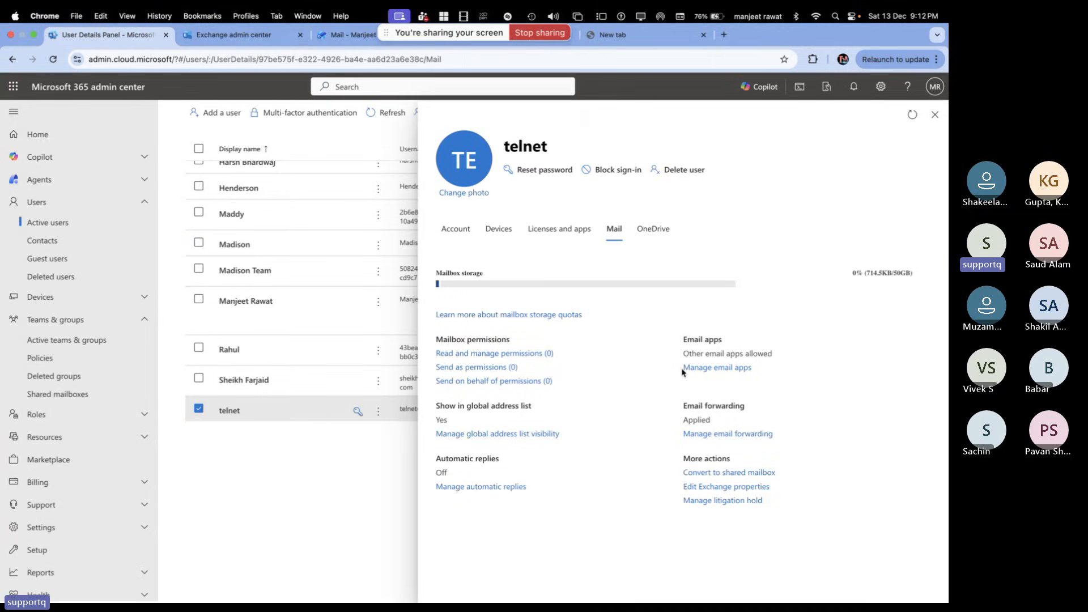
click(221, 35)
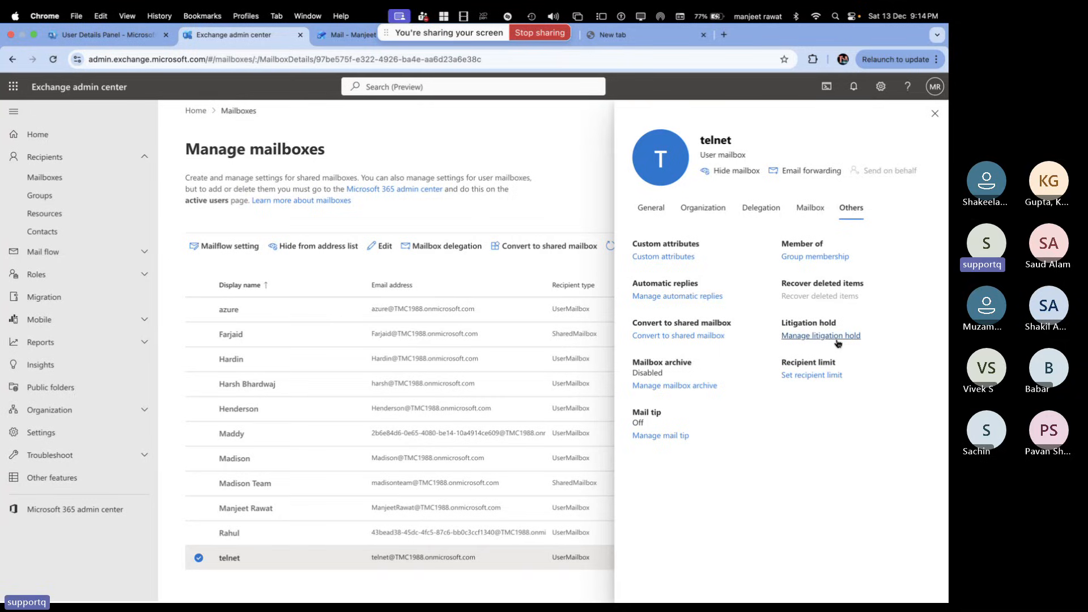
Switch telnet's litigation hold on and enter a hold duration of 30 days
click(837, 337)
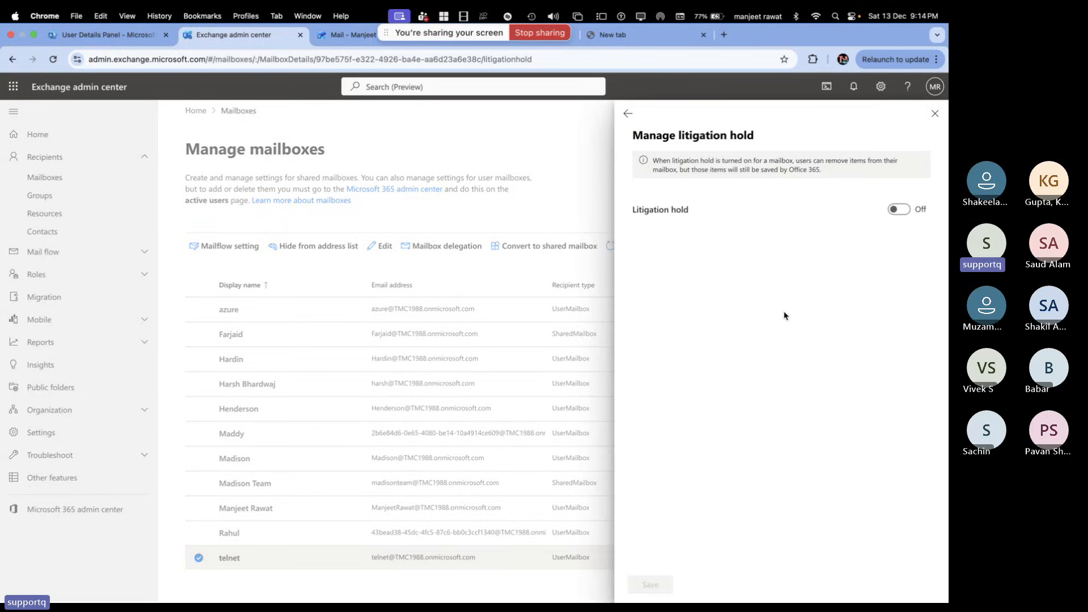
click(897, 215)
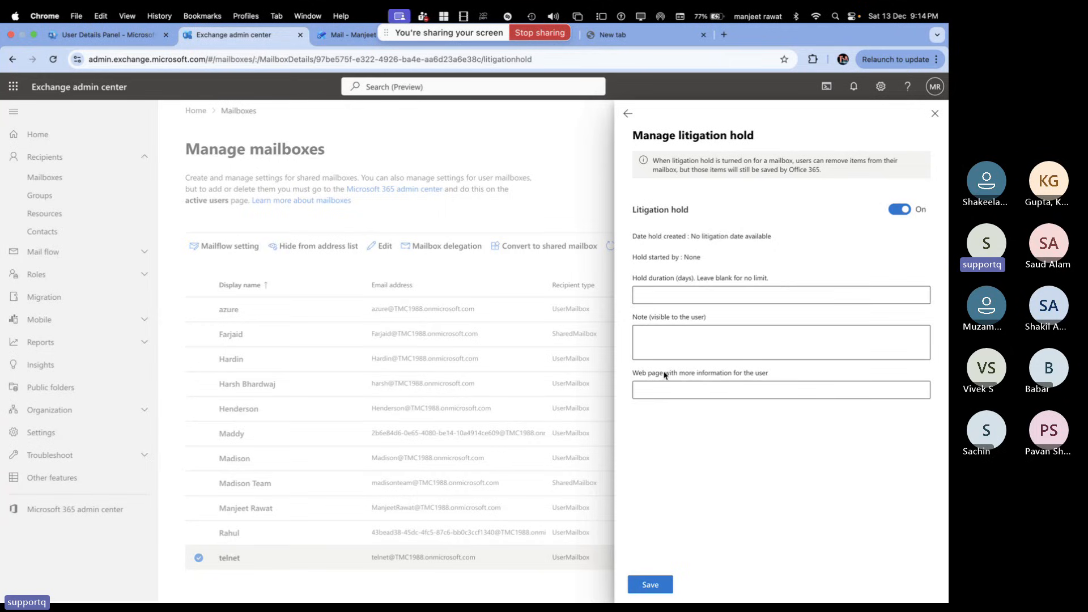
click(676, 302)
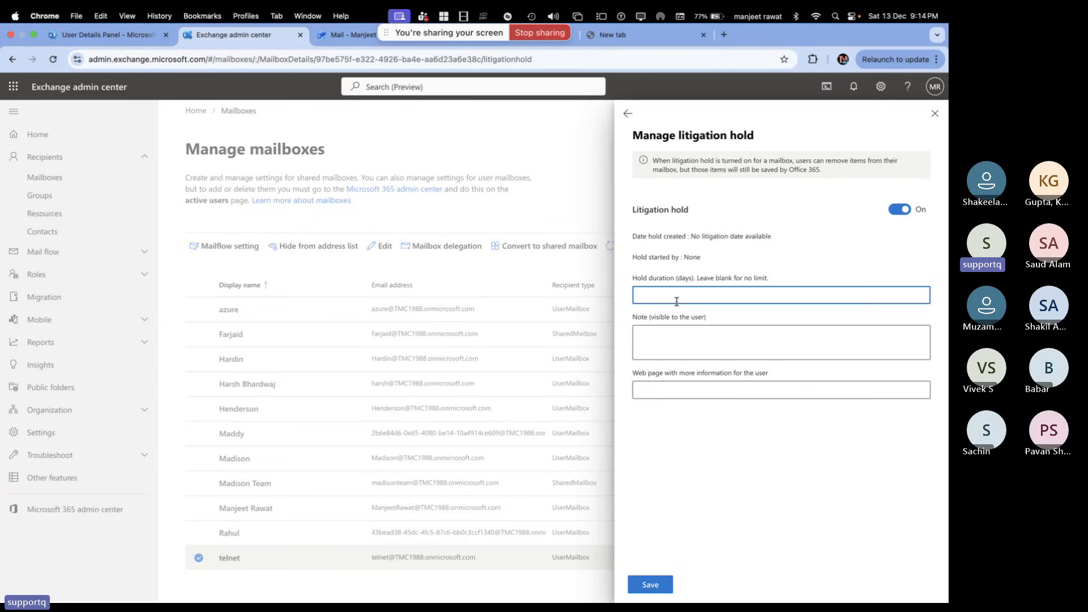
text(30)
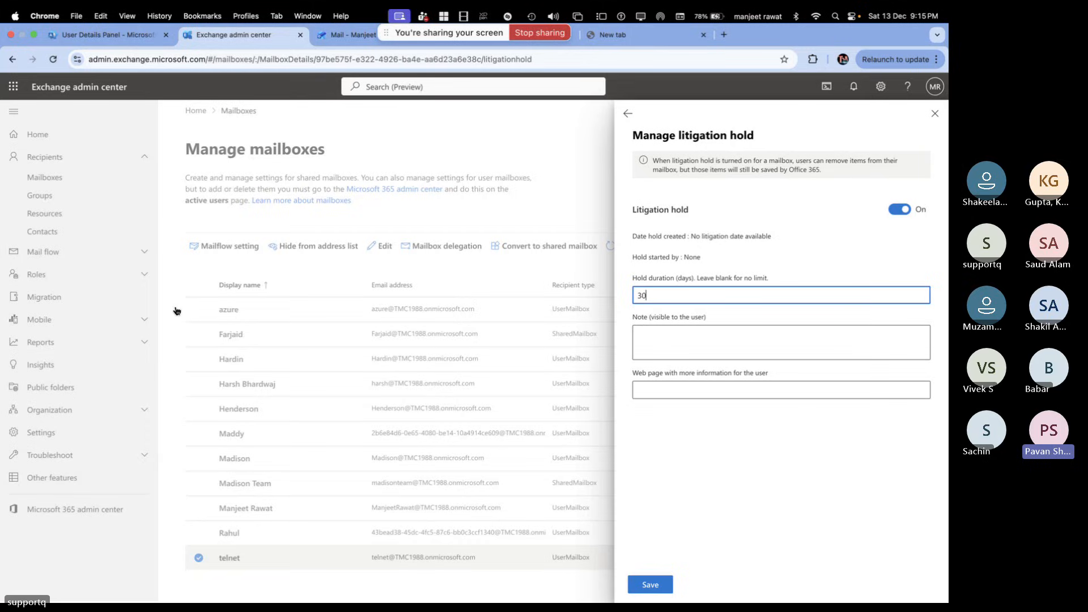
Check telnet's OneDrive and mail details in Microsoft 365, then return to litigation hold settings
click(100, 35)
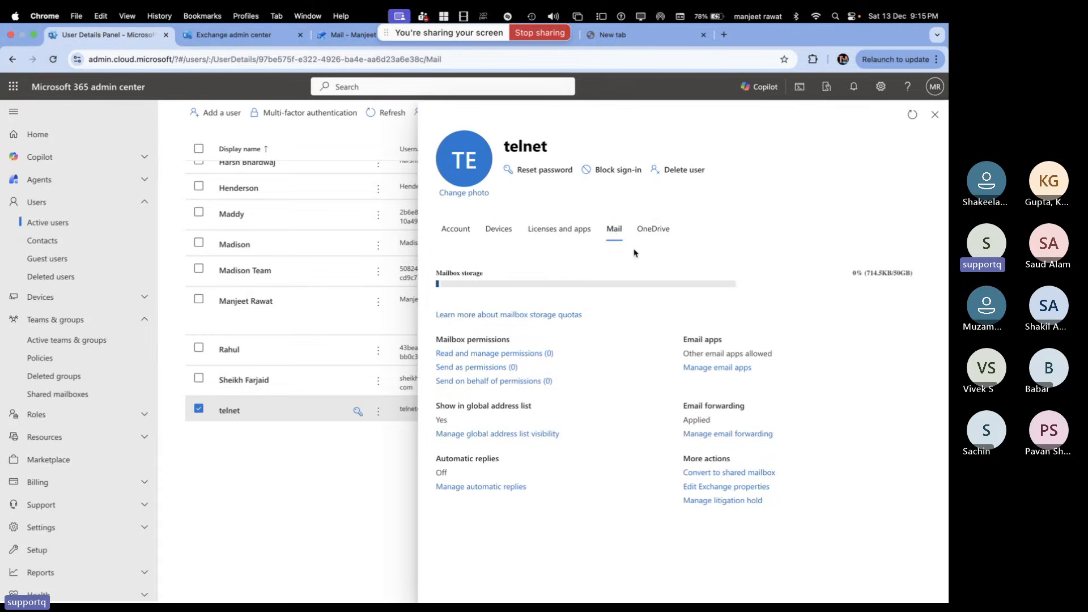
click(643, 231)
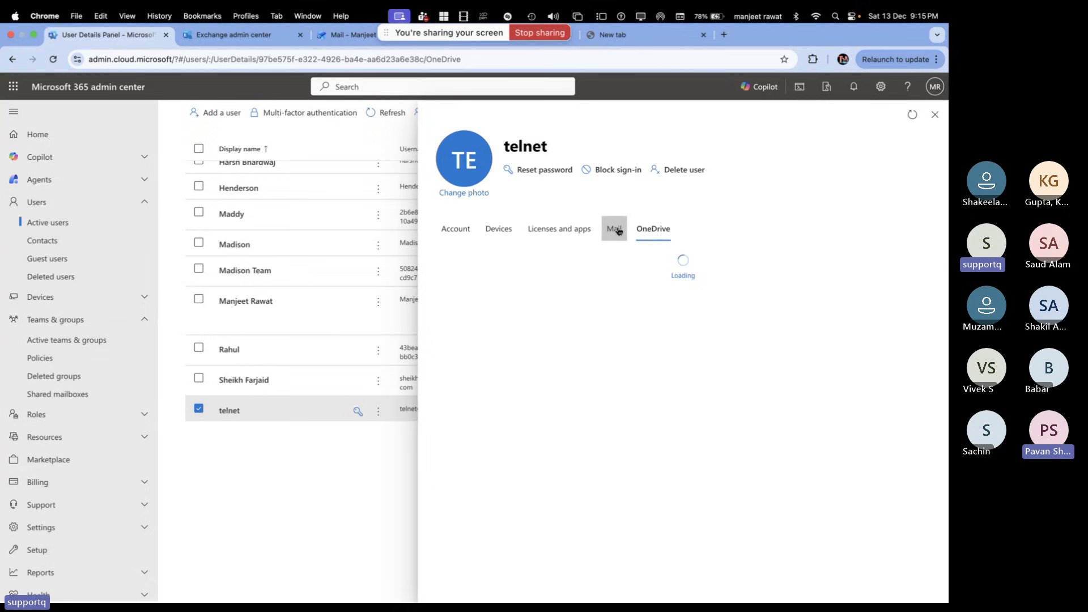
click(619, 231)
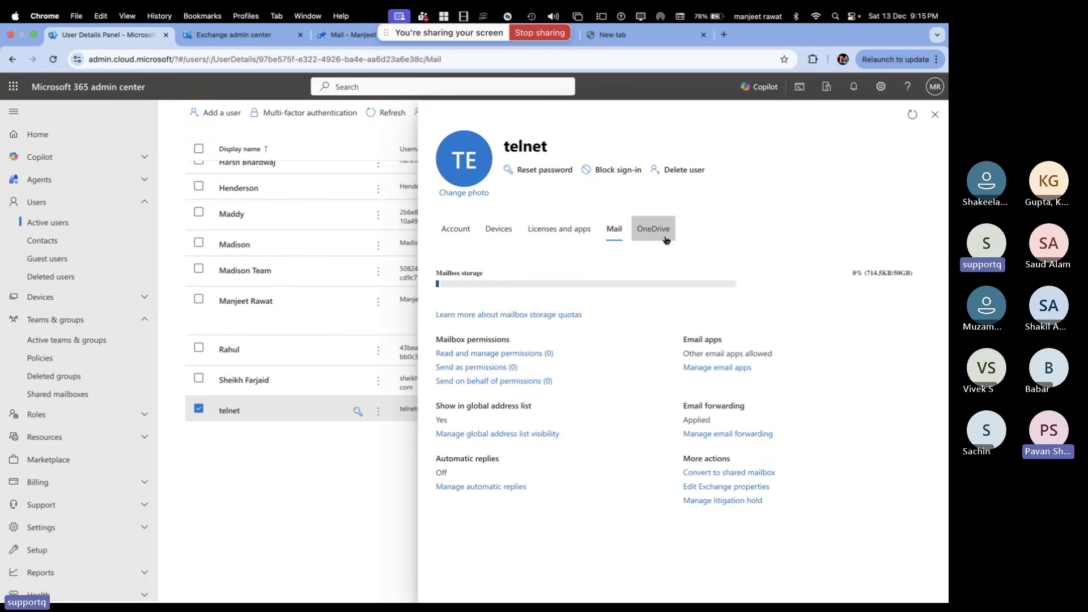
click(263, 43)
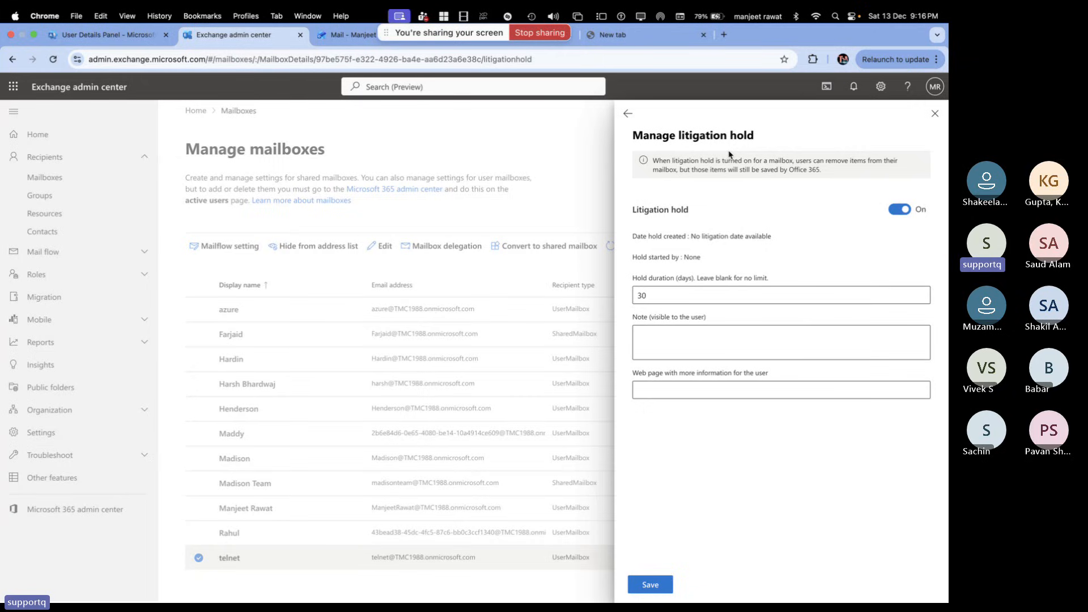
Launch Microsoft Purview from the Admin centers list in telnet's user details tab
click(134, 39)
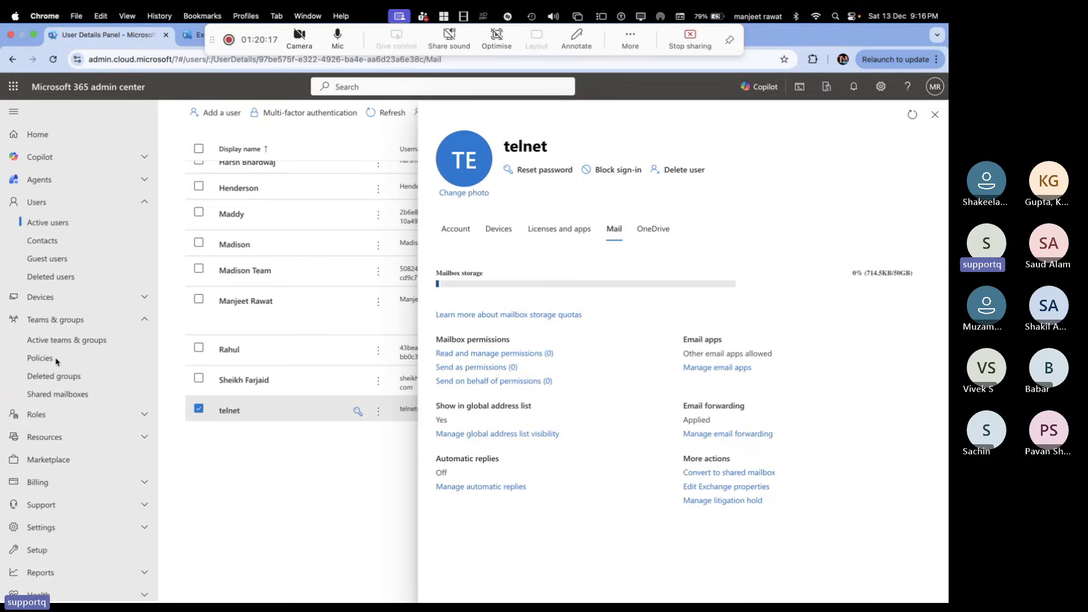
scroll(59, 527, down, 5)
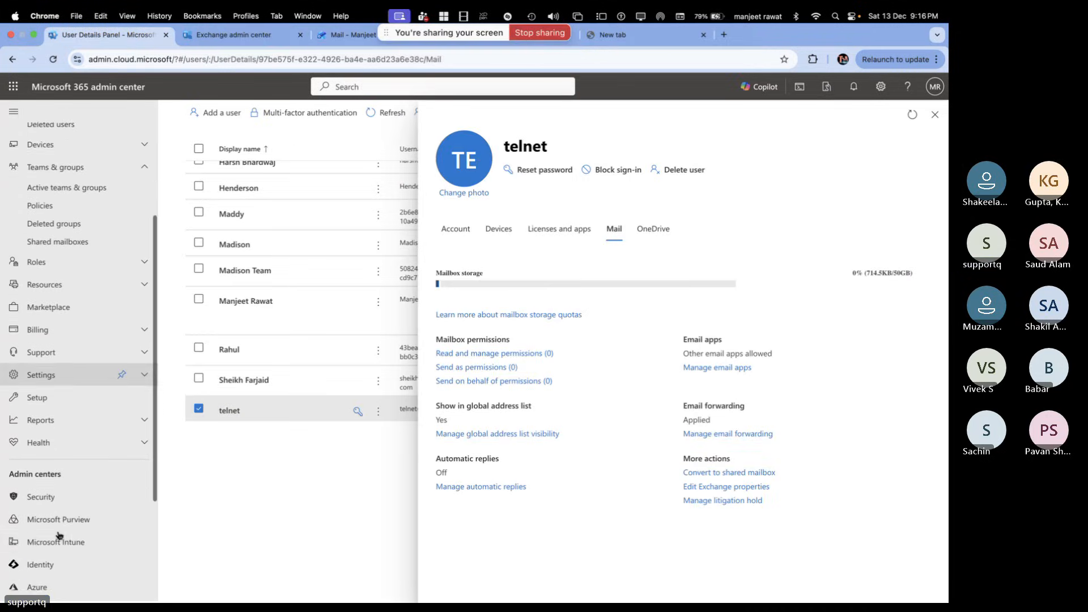
scroll(59, 535, down, 3)
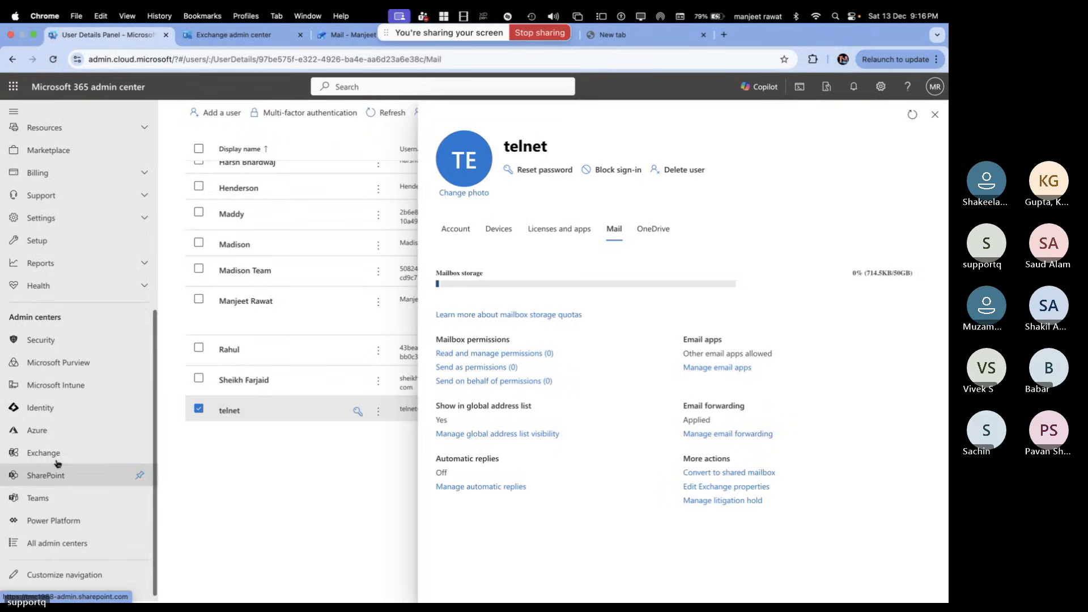
scroll(60, 430, down, 1)
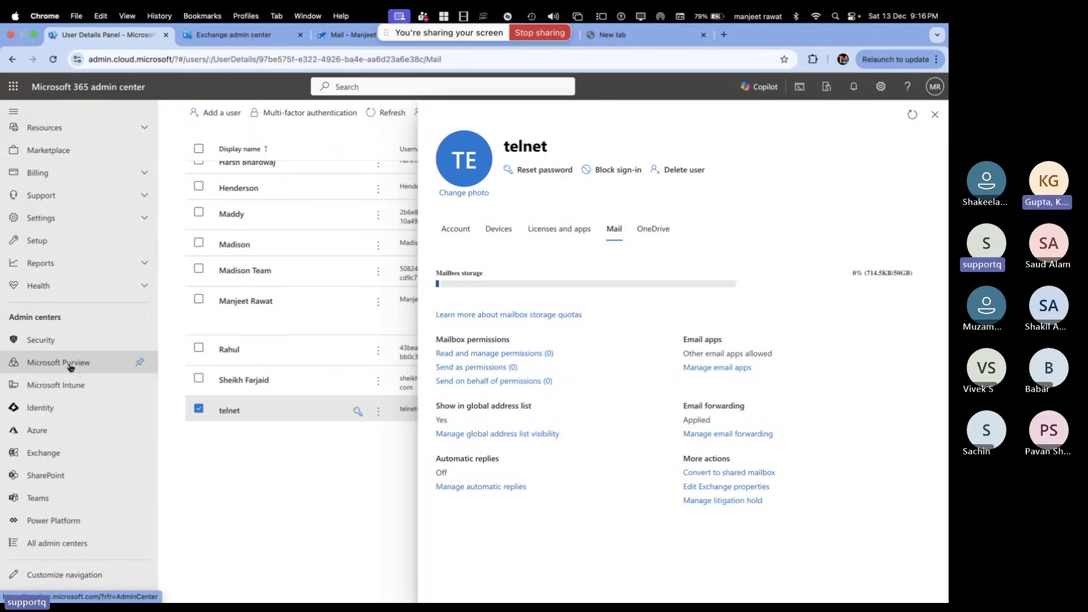
click(79, 368)
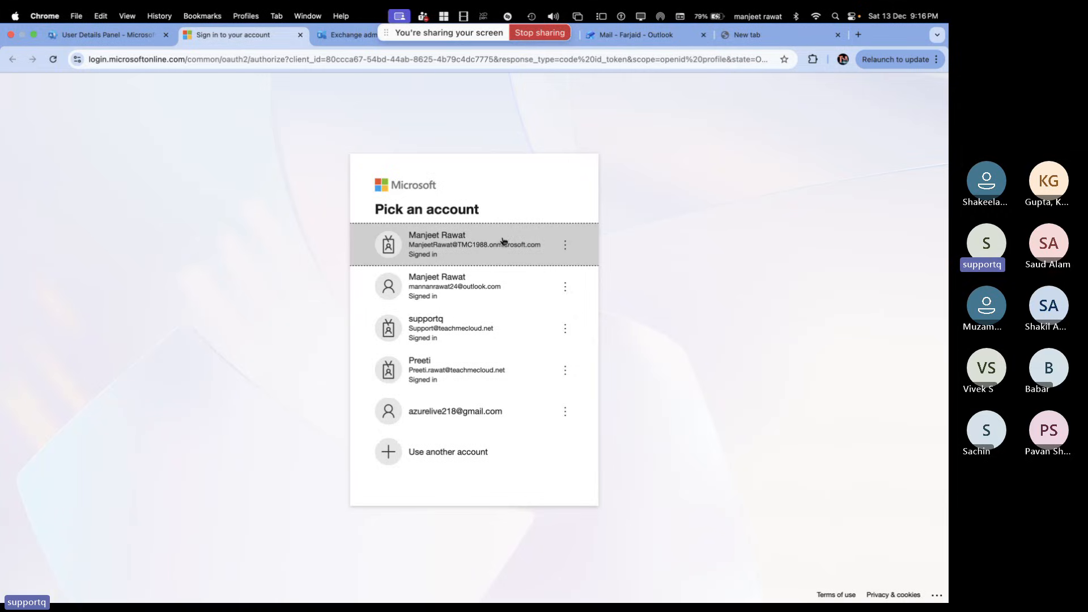
Sign in to Purview with the admin account, dismiss its welcome message, and return to Exchange
click(501, 243)
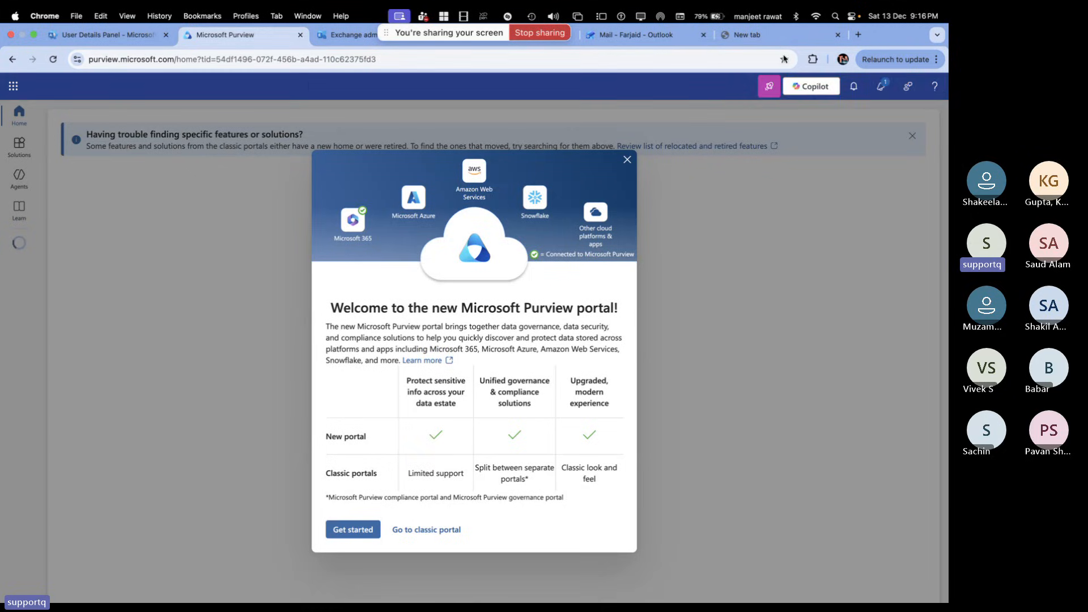
click(627, 161)
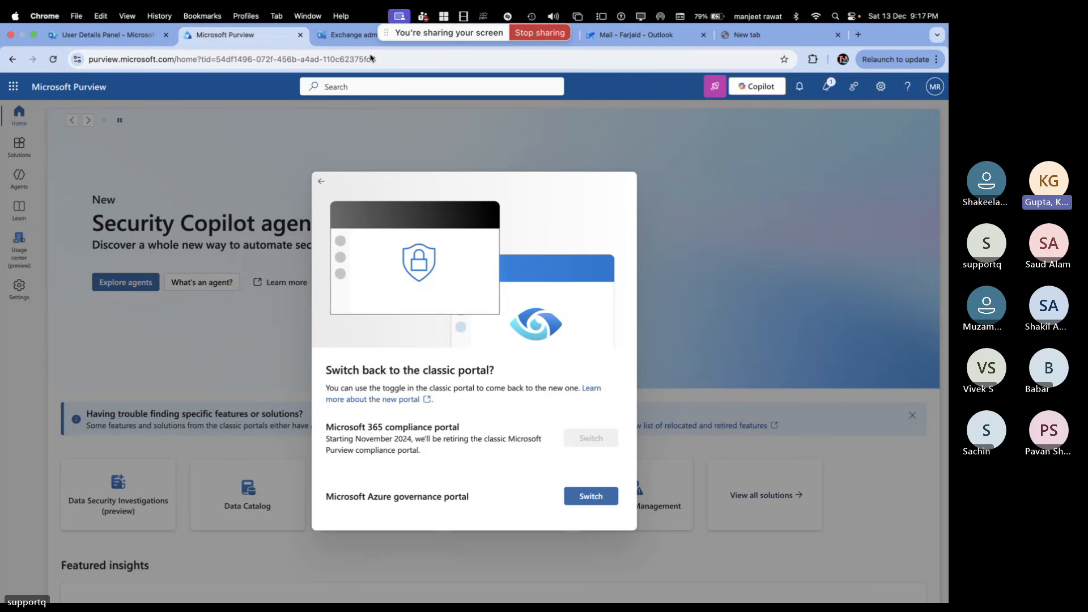
click(352, 39)
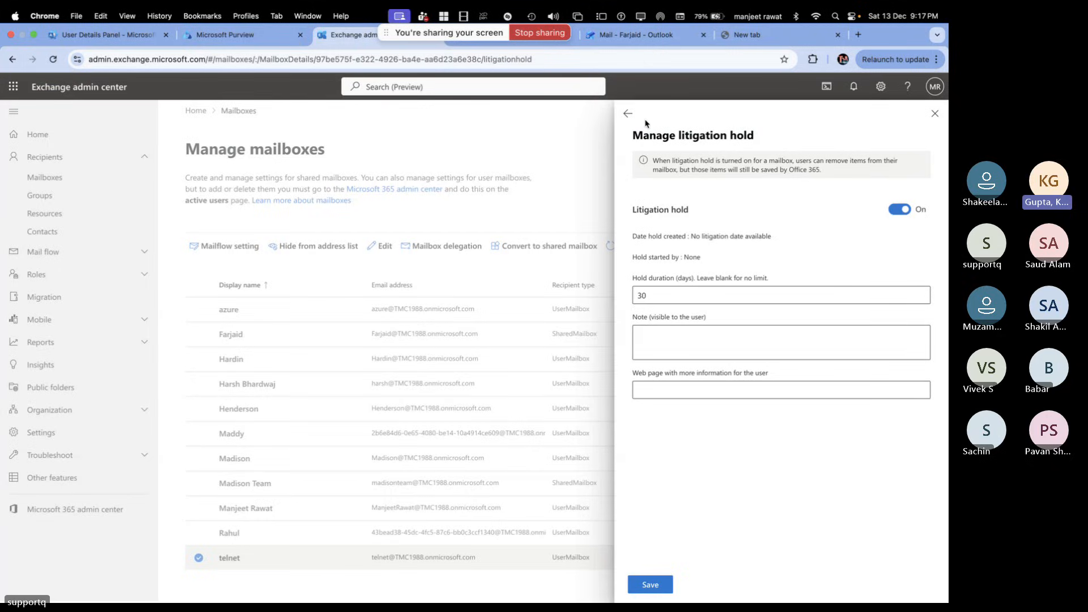
Return to the Microsoft Purview tab and its switch-back-to-classic-portal dialog
click(249, 35)
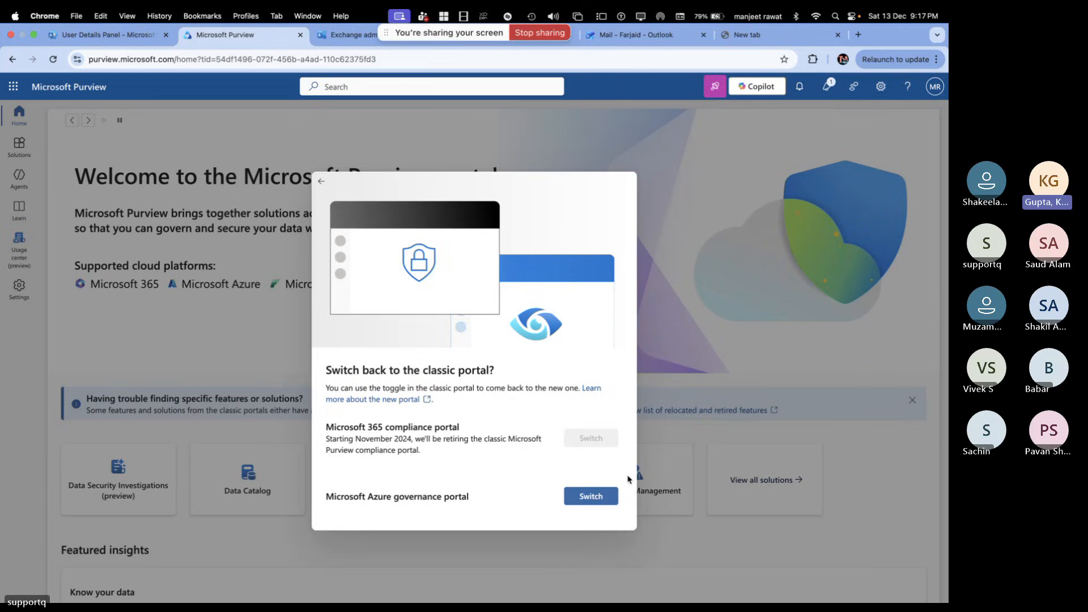
Try the Azure governance portal sign-in, then close the failed Purview page to return to Exchange
click(592, 497)
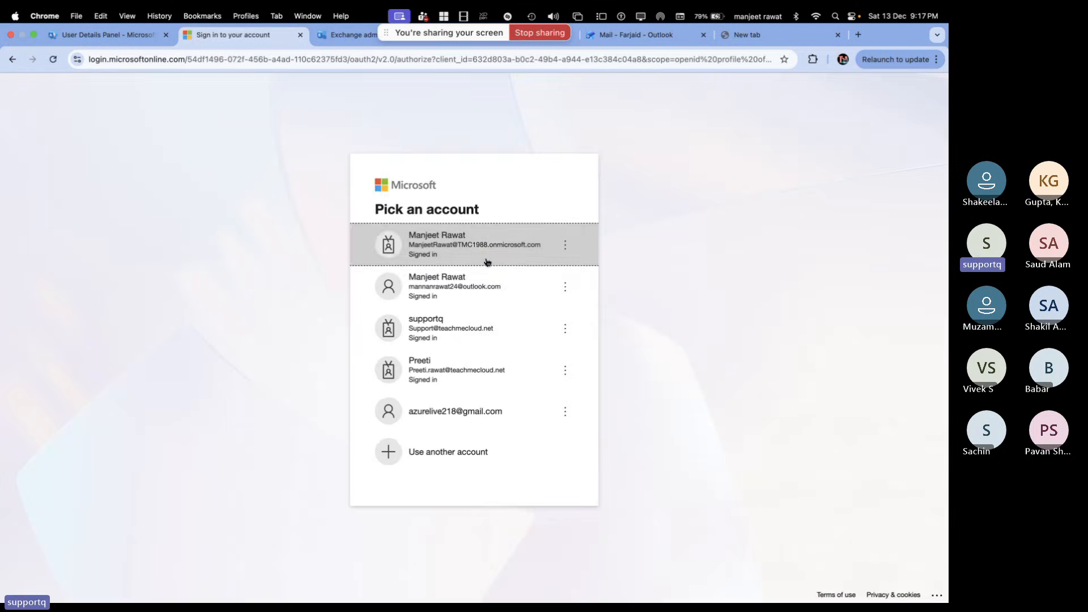
click(484, 253)
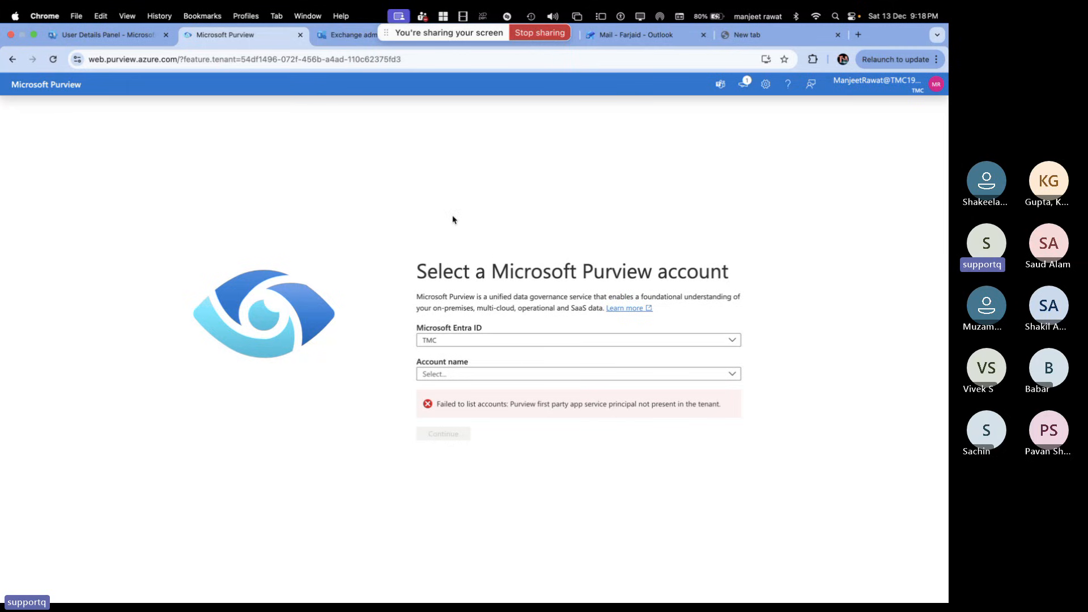
click(300, 35)
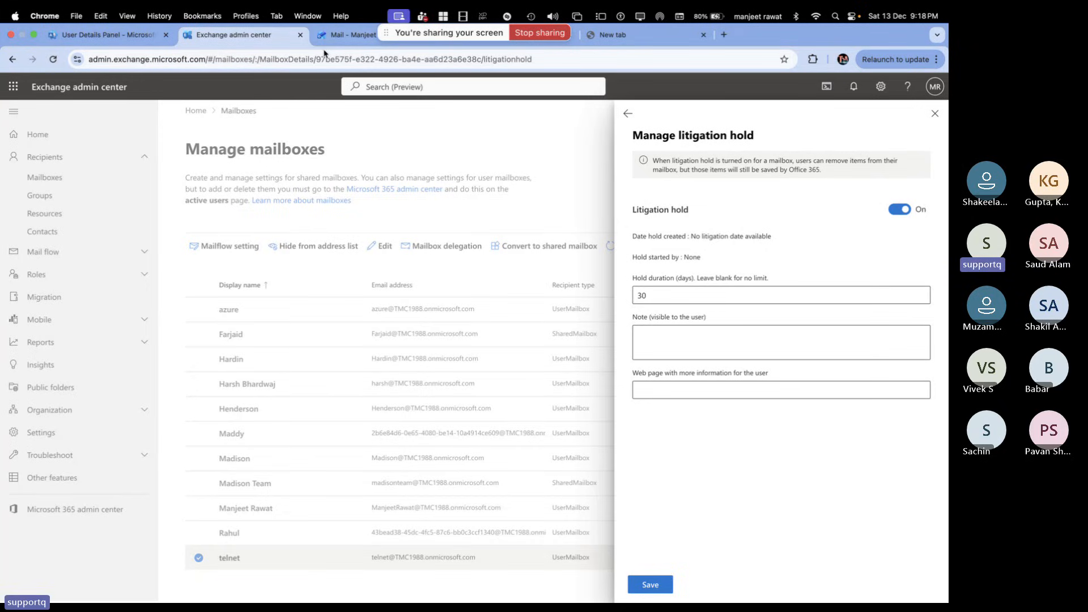
Go back from Manage litigation hold to telnet's mailbox Others settings
click(629, 114)
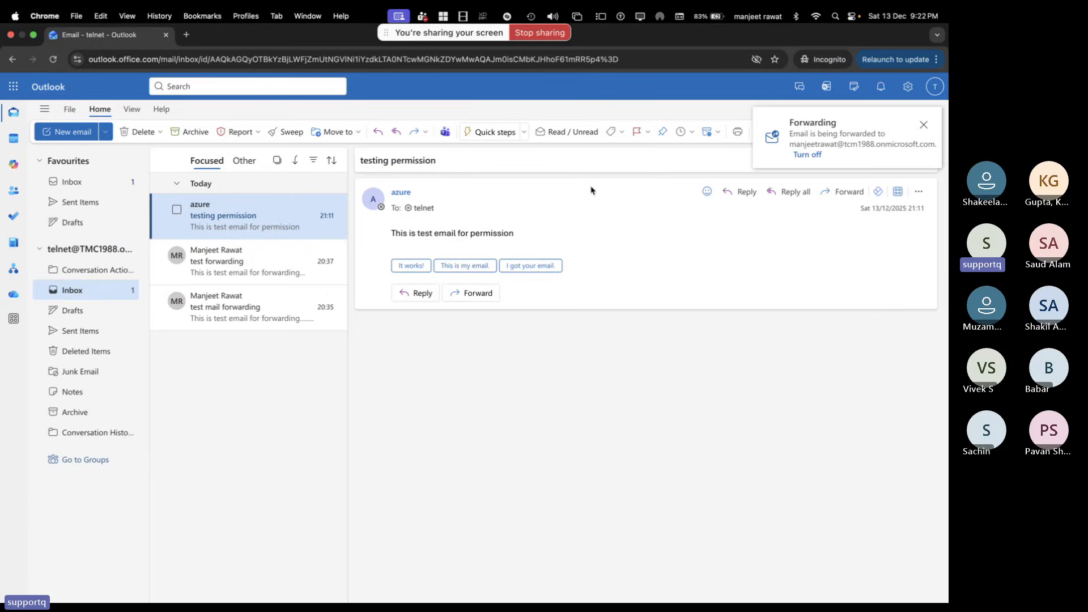
Dismiss the forwarding notice and delete the azure 'testing permission' email from telnet's inbox
click(929, 122)
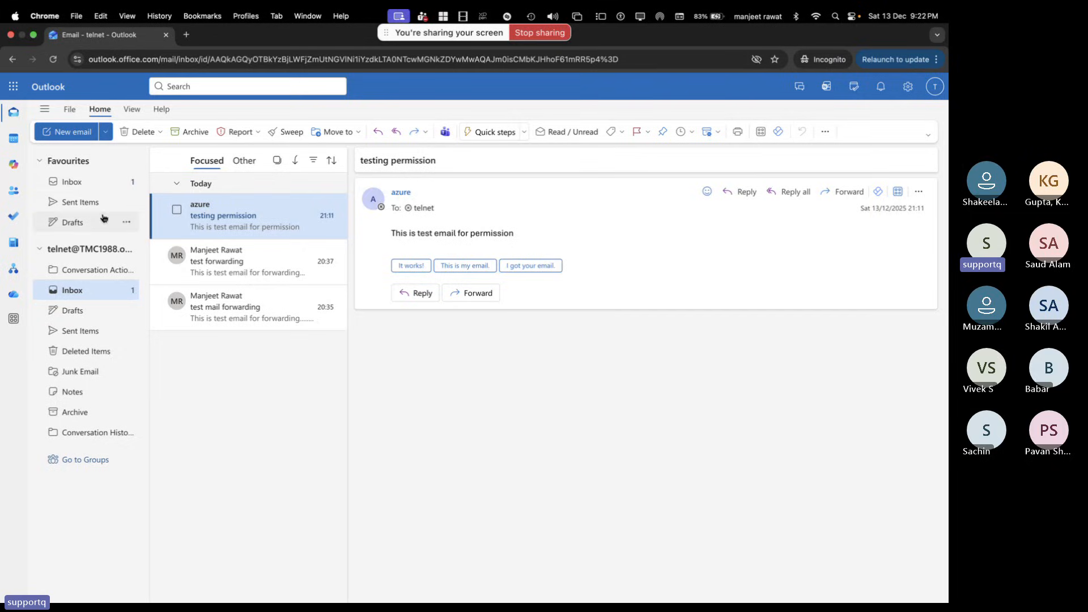
click(84, 200)
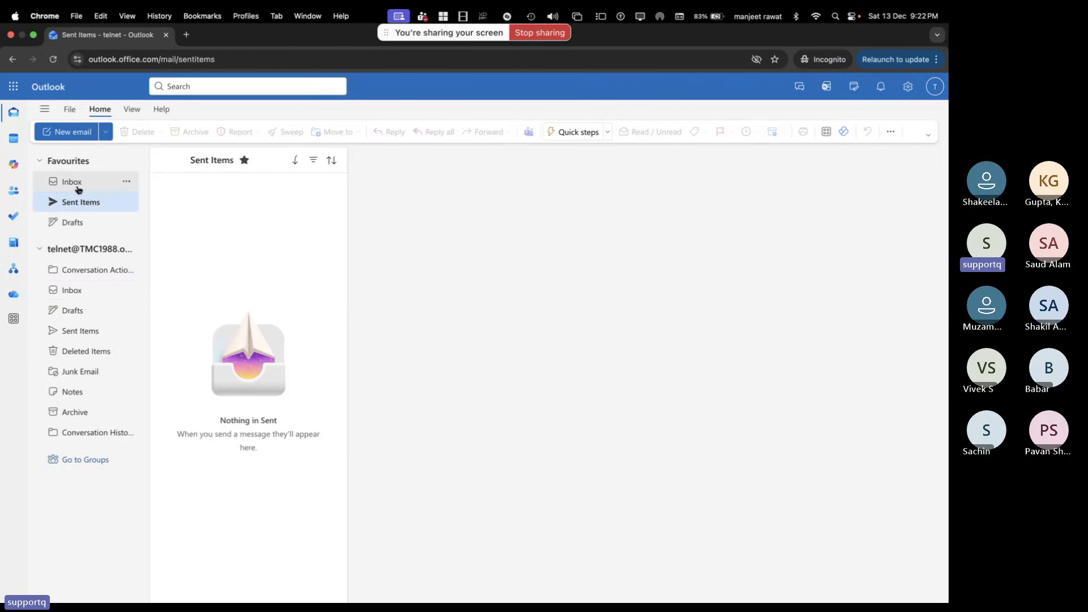
click(73, 183)
click(176, 215)
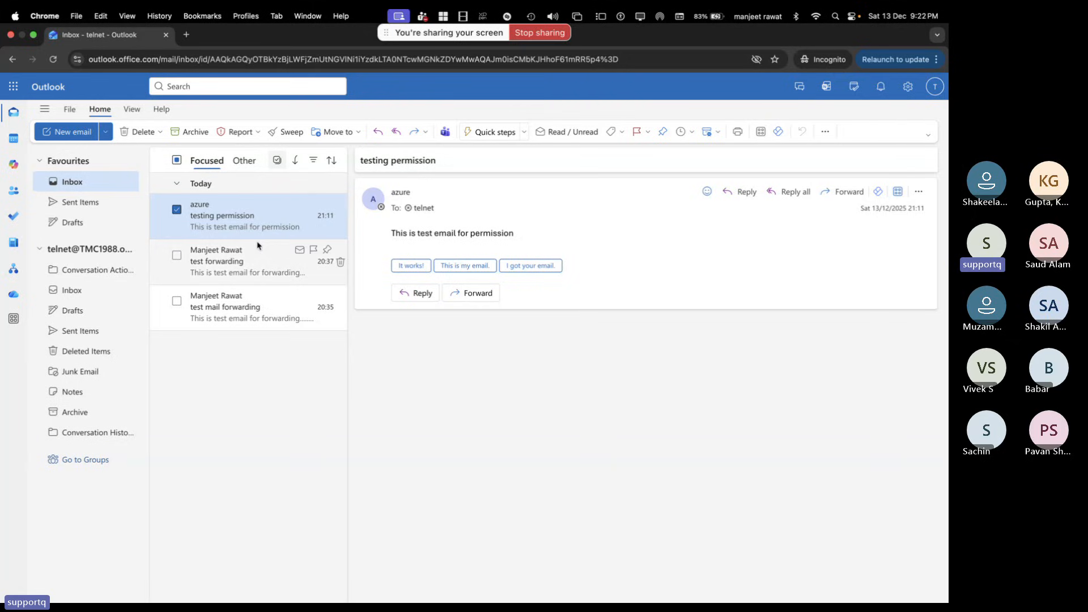
click(340, 215)
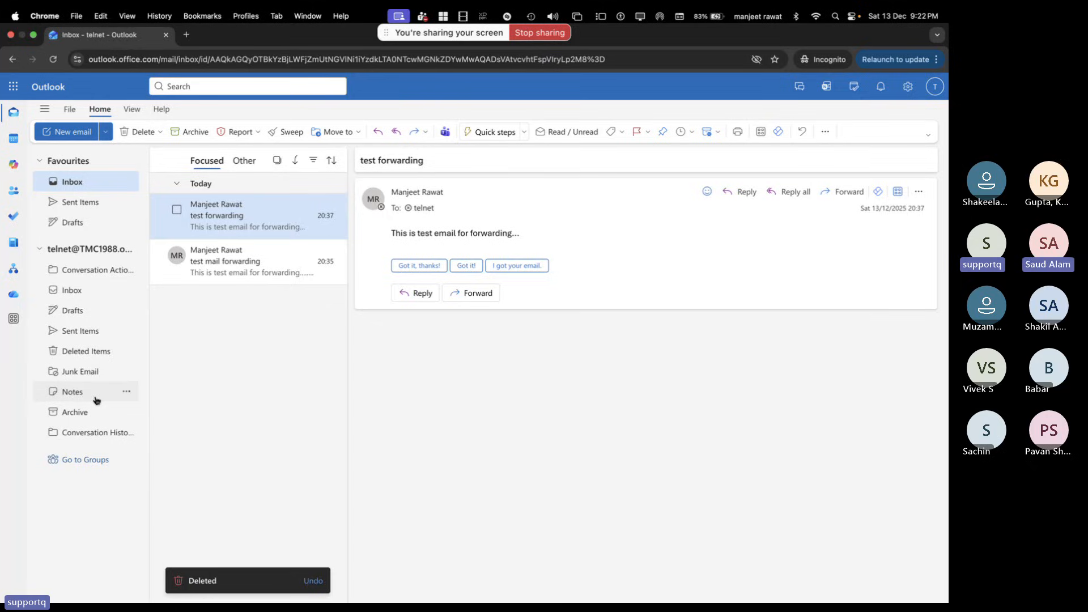
Permanently delete the azure email from Deleted Items, confirming with OK
click(71, 353)
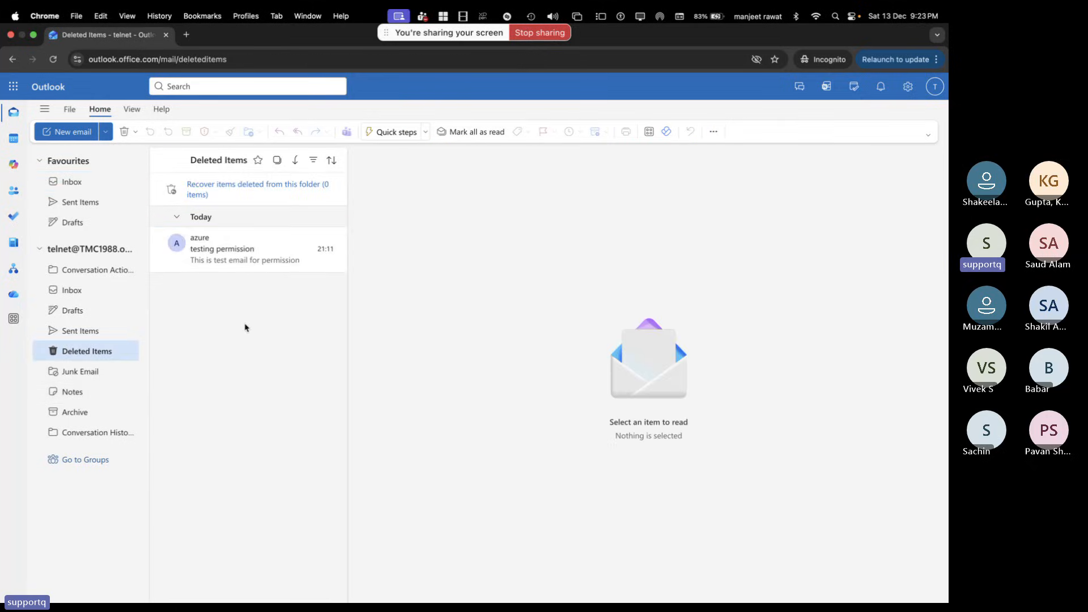
click(338, 251)
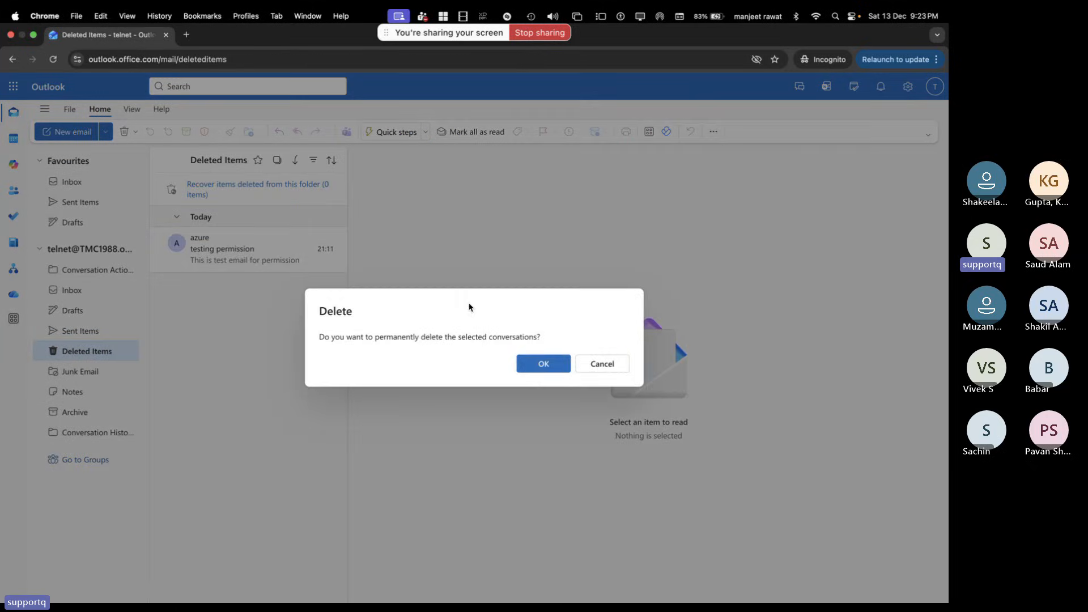
click(542, 364)
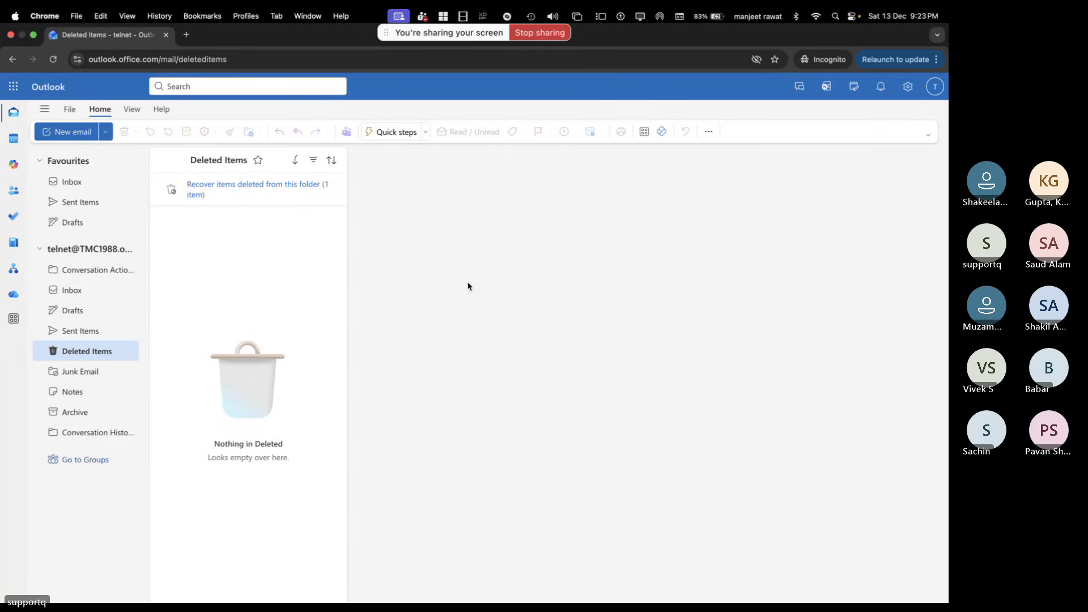
Cycle through the full-screen spaces past Teams to the Exchange admin center window
key(ctrl+Right)
key(ctrl+Right)
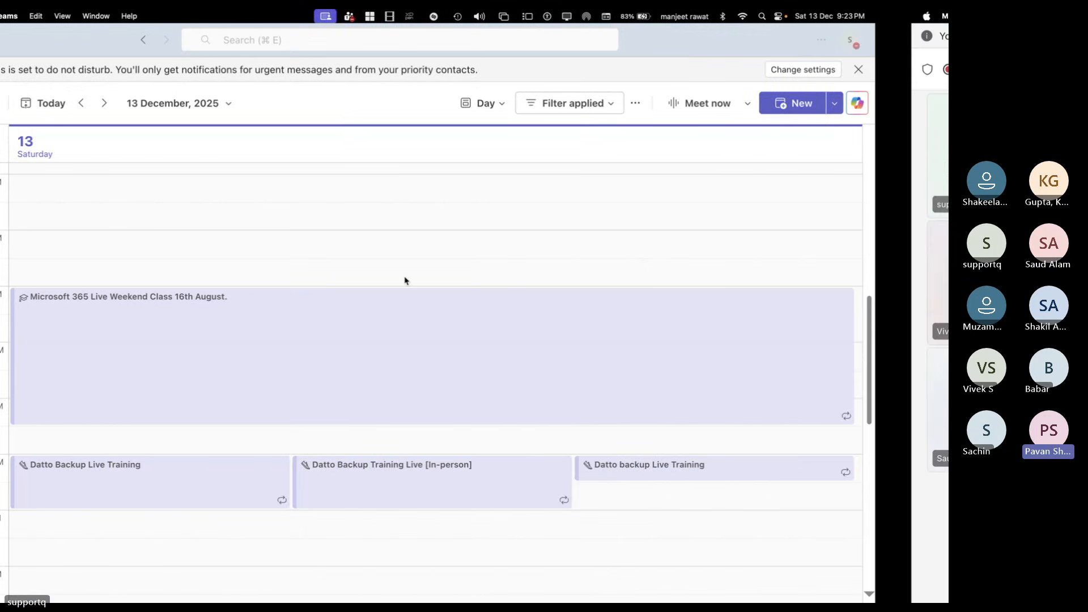
key(ctrl+Left)
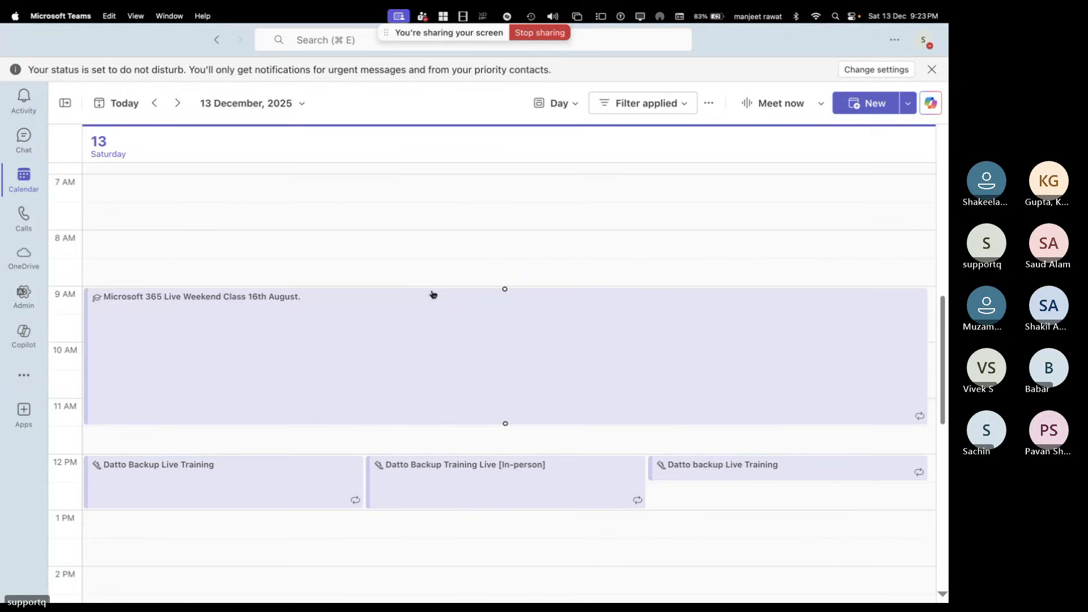
key(ctrl+Right)
key(ctrl+Right)
key(ctrl+Left)
key(ctrl+Left)
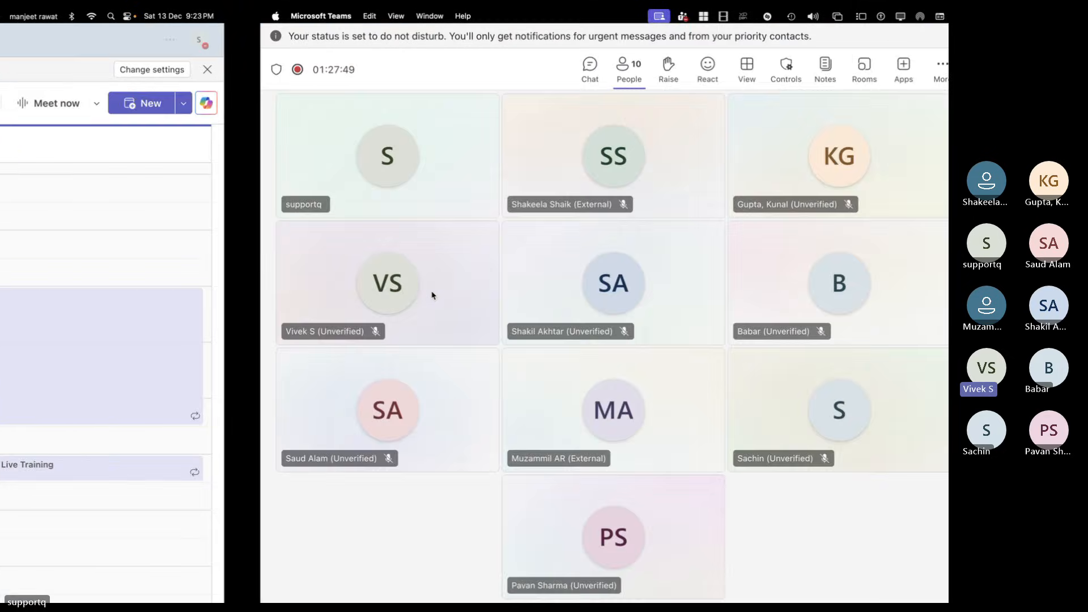
key(ctrl+Left)
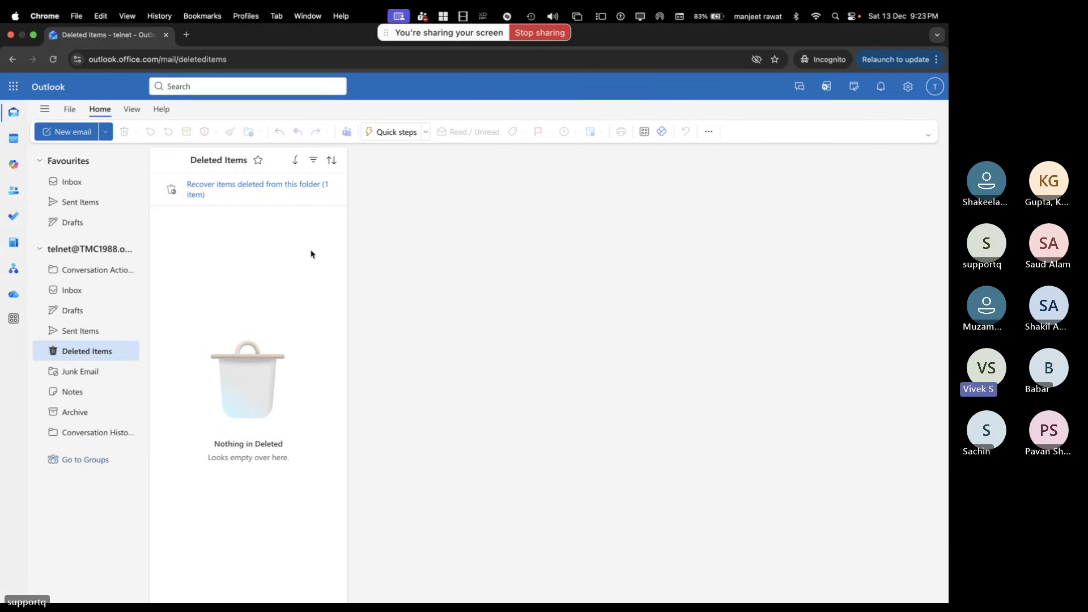
key(ctrl+Left)
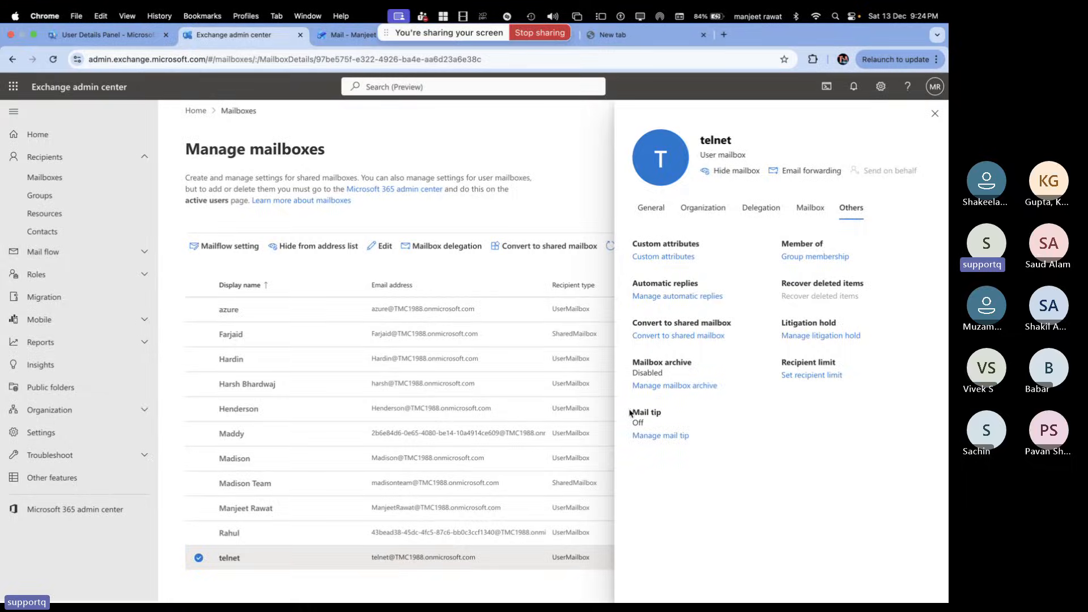
Move to the desktop space showing telnet's empty Outlook Deleted Items folder
key(ctrl+Right)
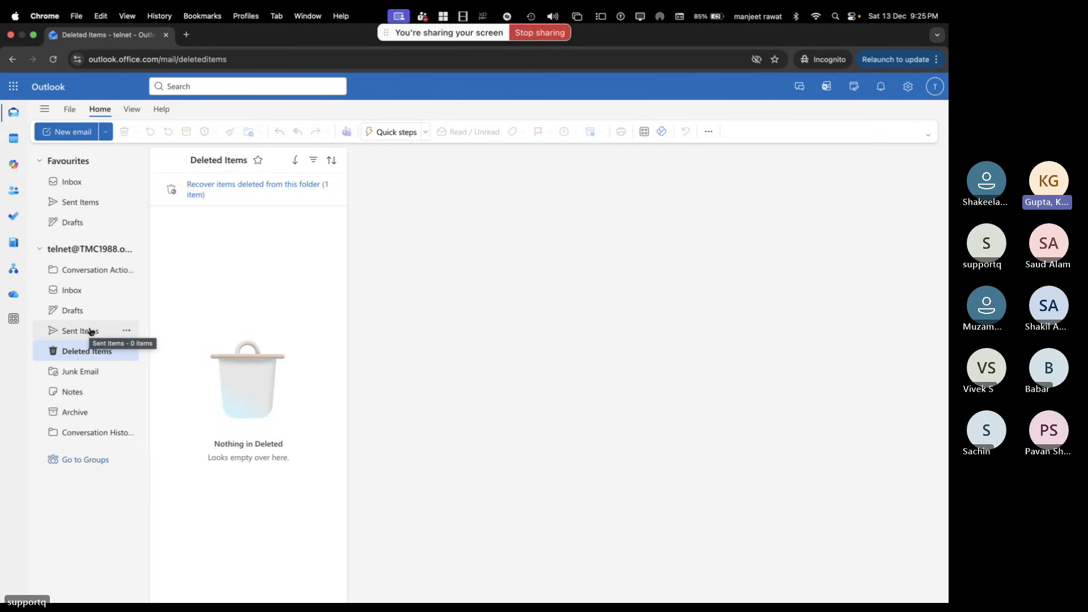
Switch from Outlook on the web back to telnet's Others settings in Exchange admin center
key(ctrl+Left)
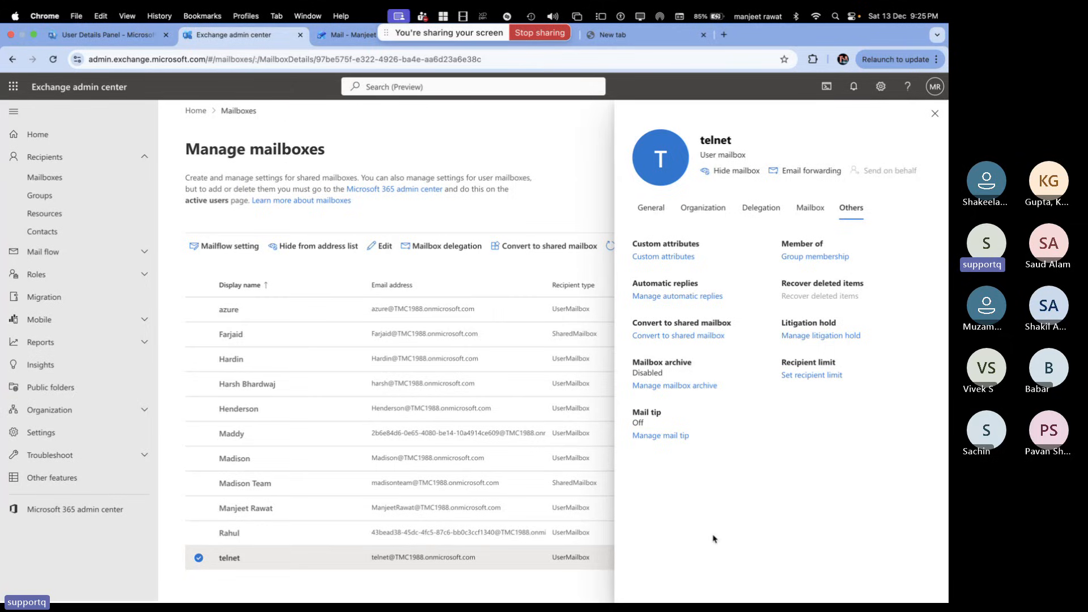
Switch telnet's litigation hold to On, save, and go back to the mailbox's Others settings
click(836, 339)
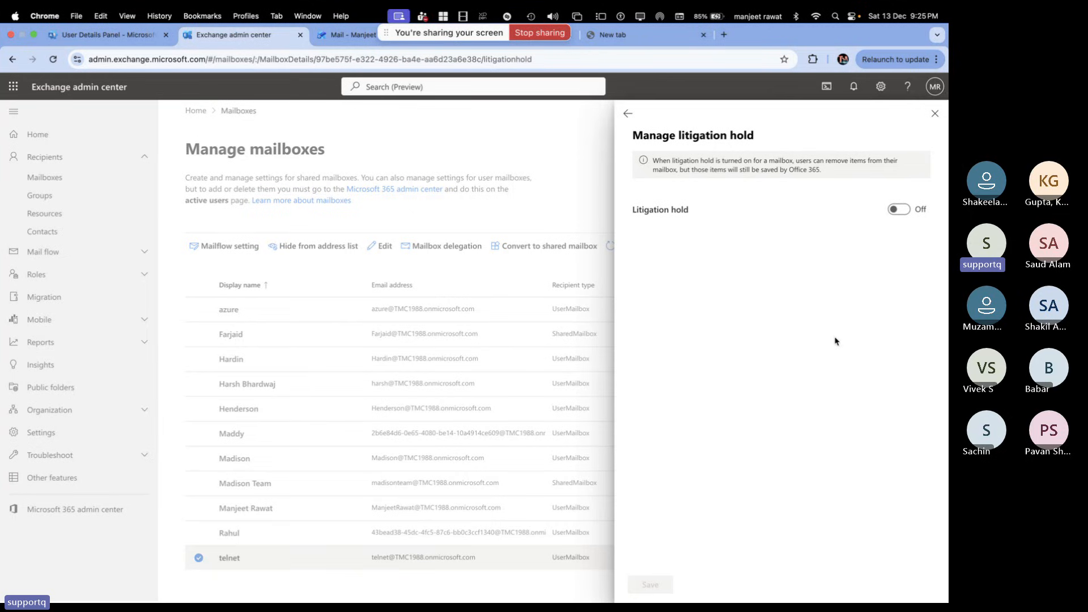
click(898, 209)
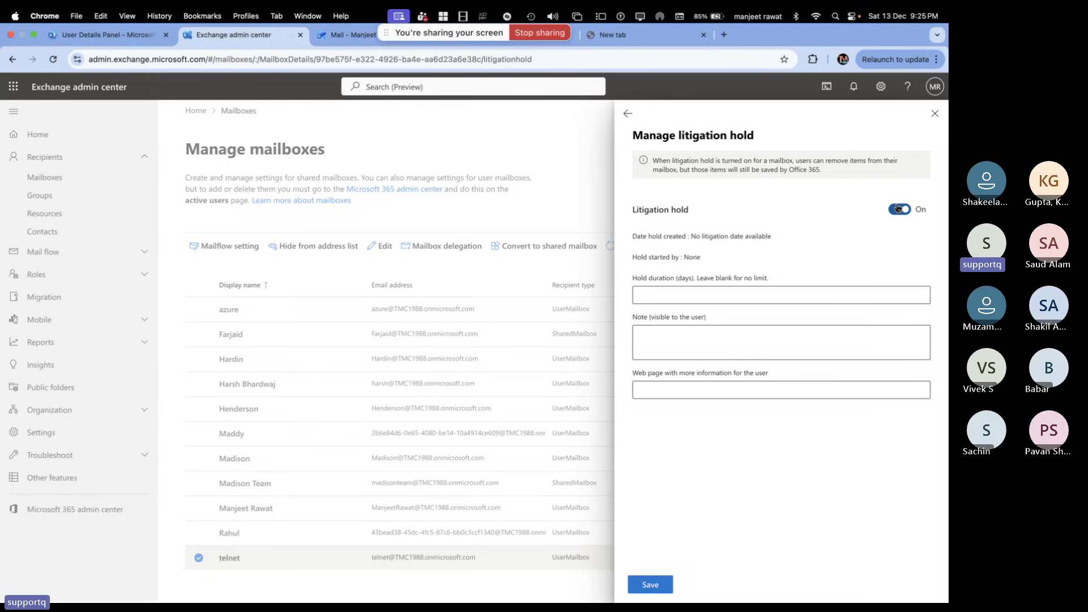
click(655, 588)
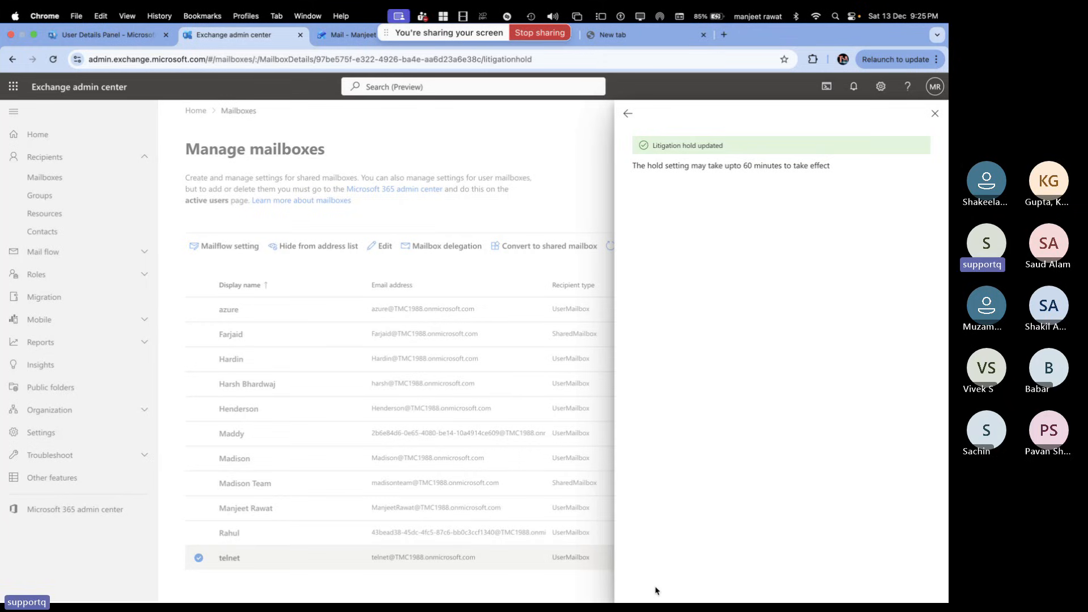
click(627, 114)
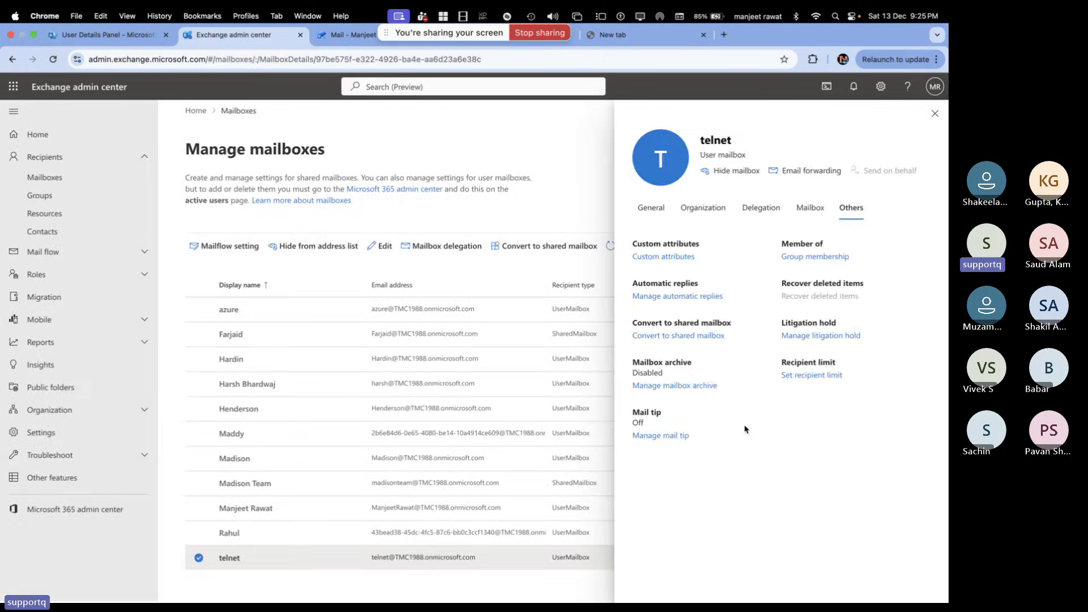
Leave recipient limits unchanged and reopen litigation hold, now On since 12/13/2025 21:25
click(823, 375)
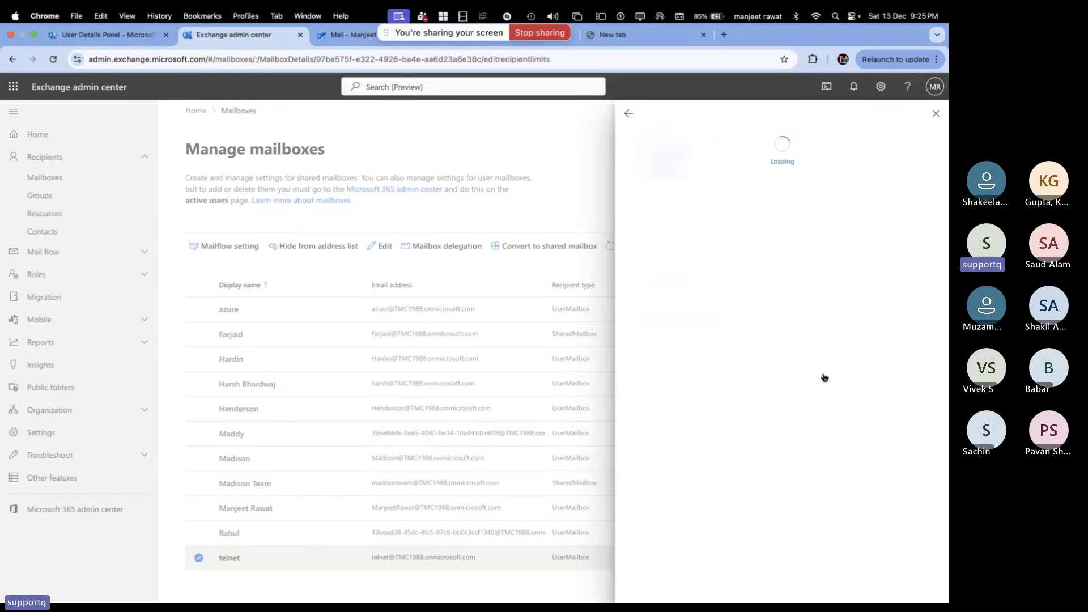
click(627, 112)
click(821, 336)
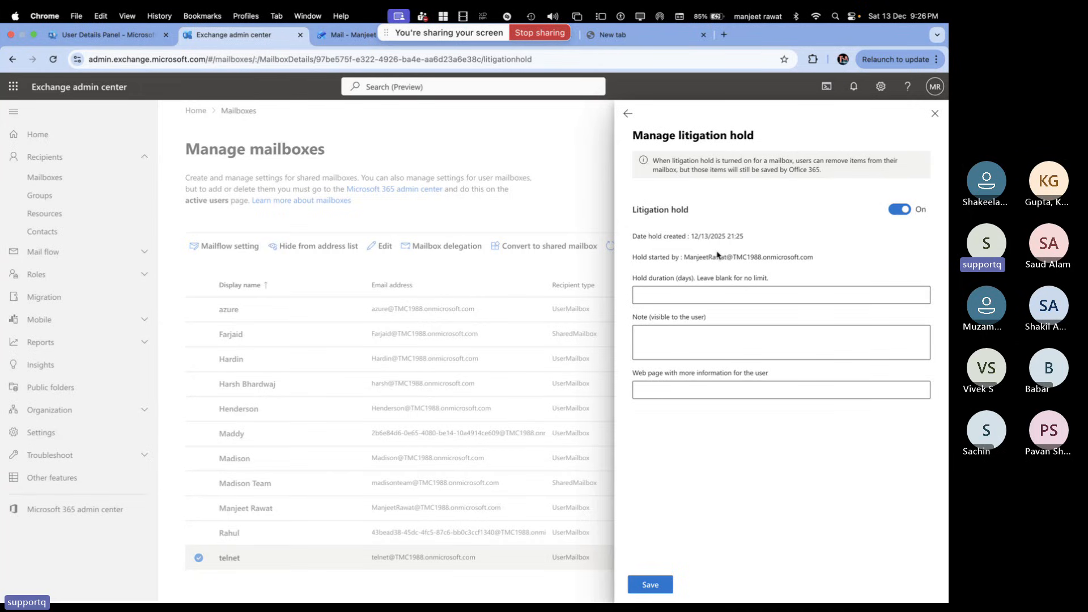
Enter 90 in the Hold duration (days) box and save the litigation hold
click(692, 294)
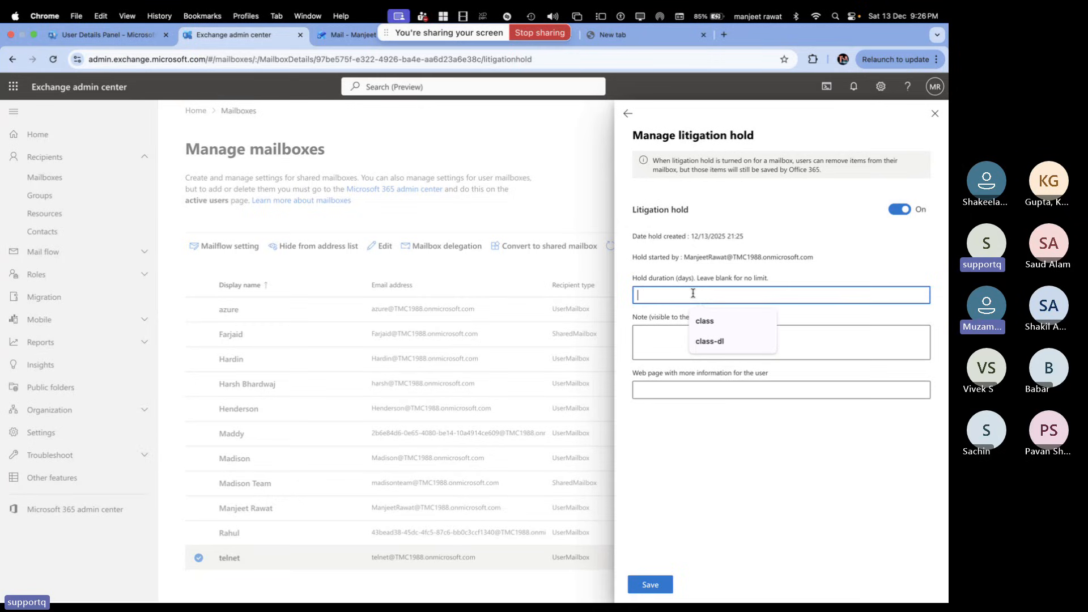
text(90)
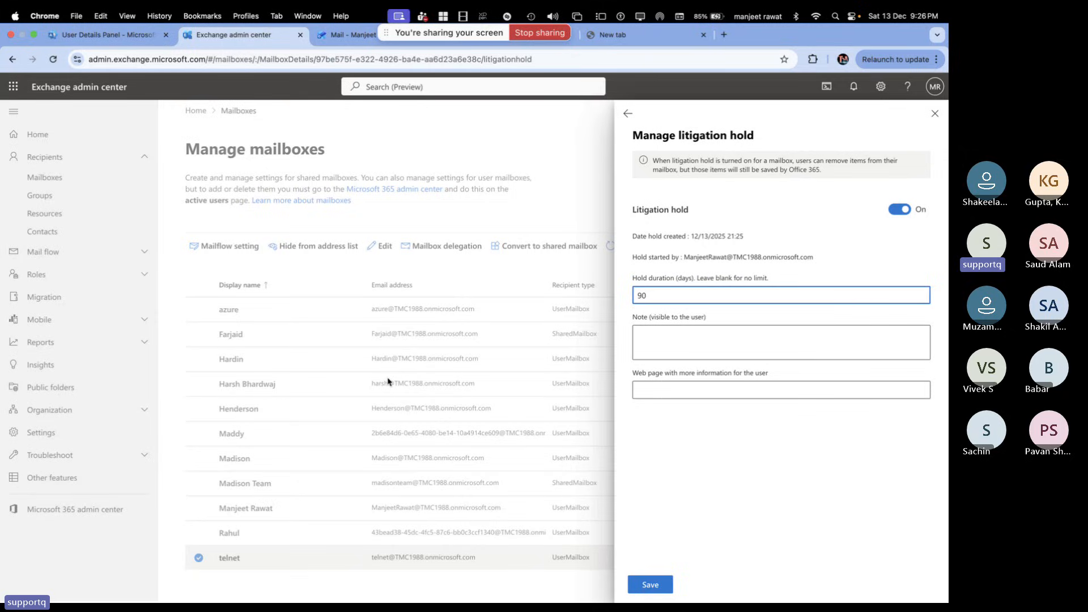
click(649, 585)
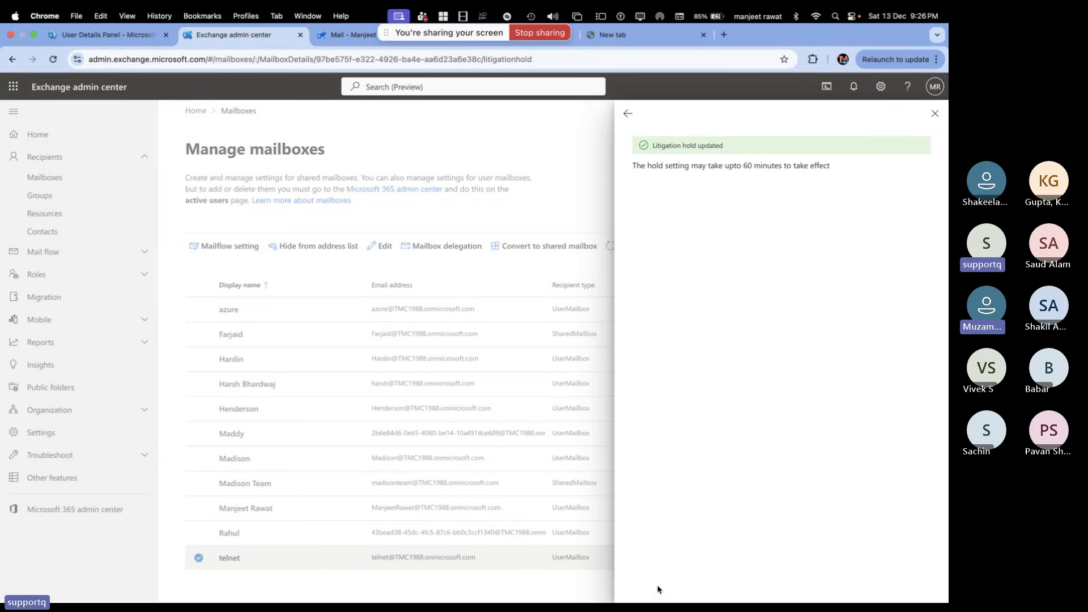
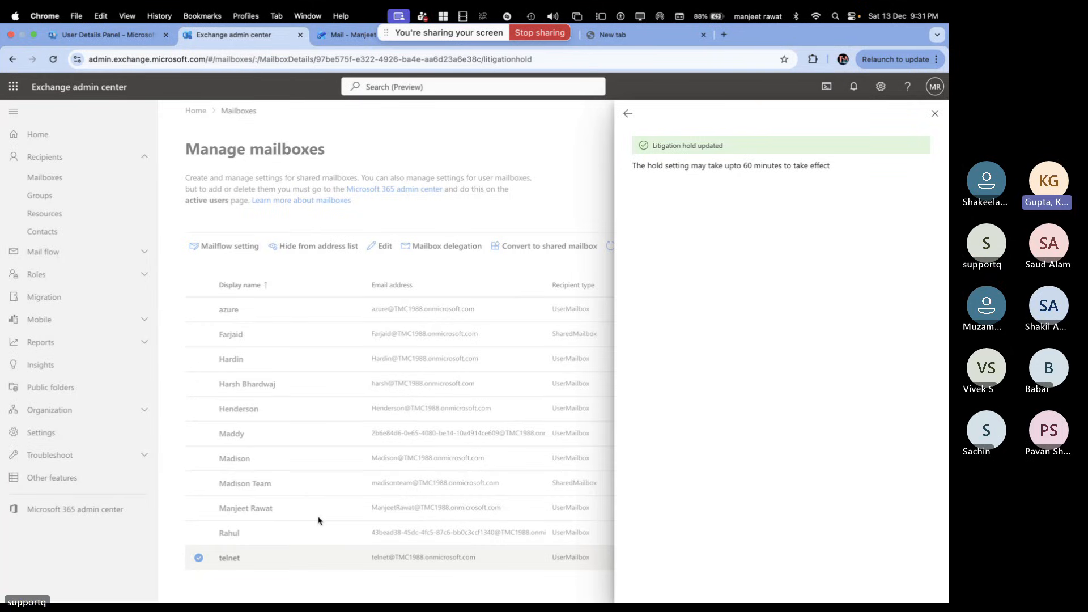
Switch to the Outlook space showing telnet's empty Deleted Items with 1 recoverable item
key(ctrl+Right)
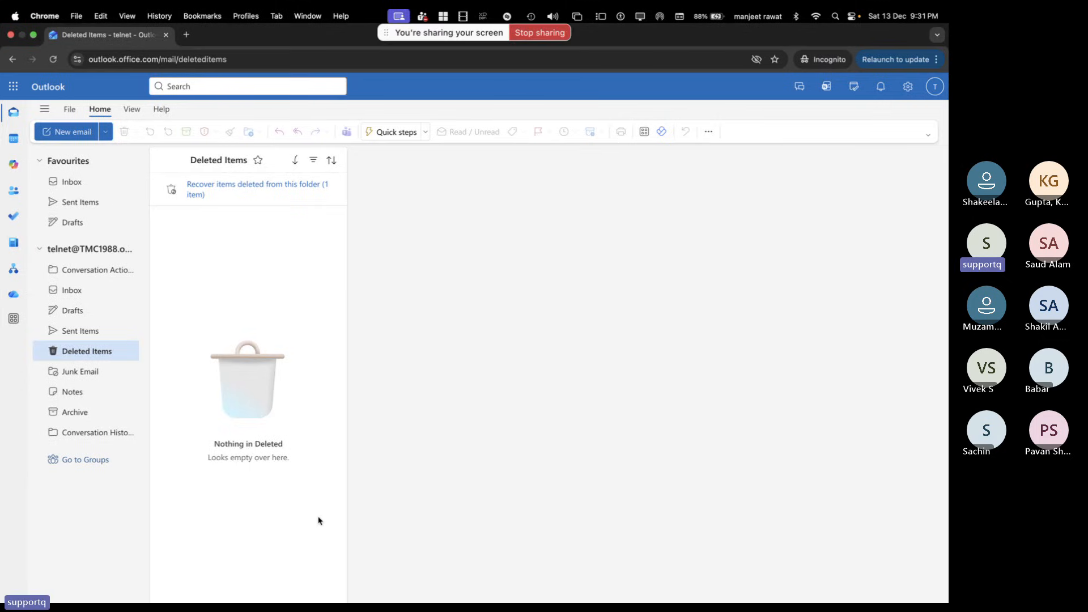
Return to the Exchange admin center space with telnet's Others settings showing archive Disabled
key(ctrl+Left)
key(ctrl+Left)
key(ctrl+Right)
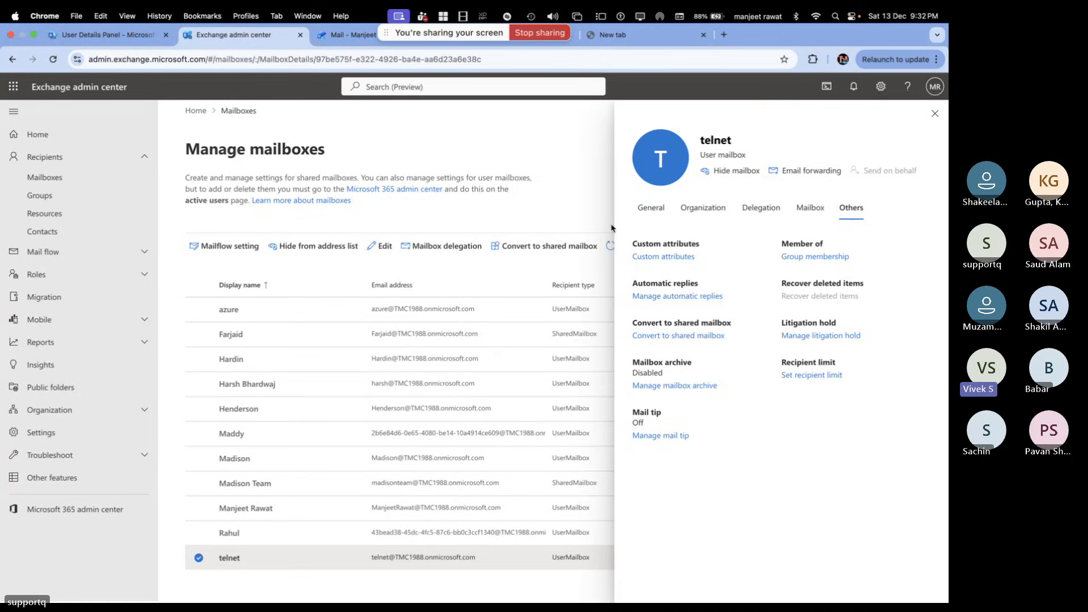
From telnet's Microsoft 365 user details, open its Exchange properties in Exchange admin center
click(134, 44)
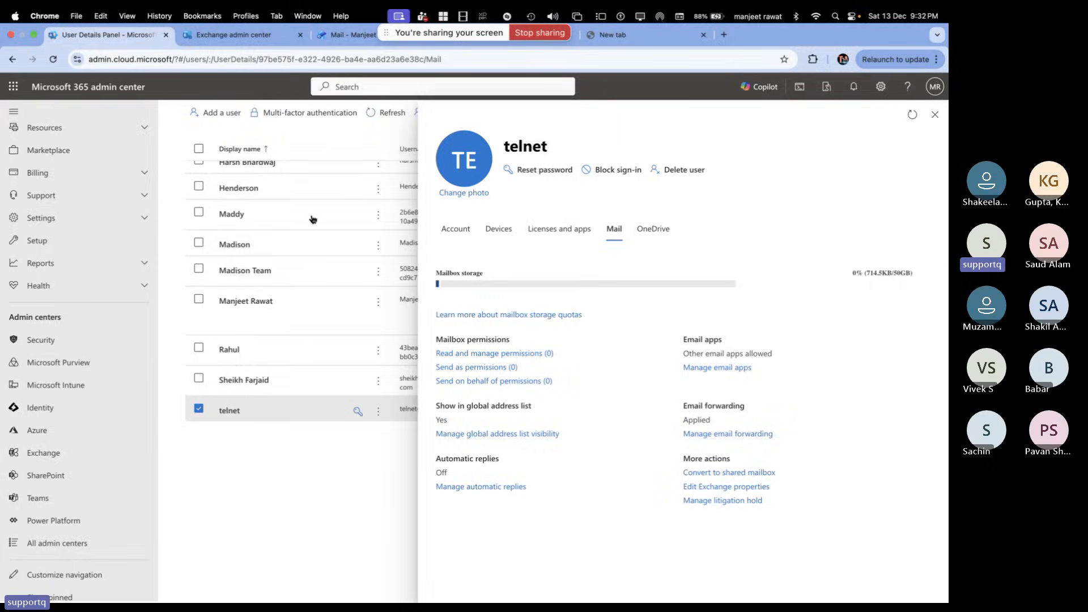
click(721, 487)
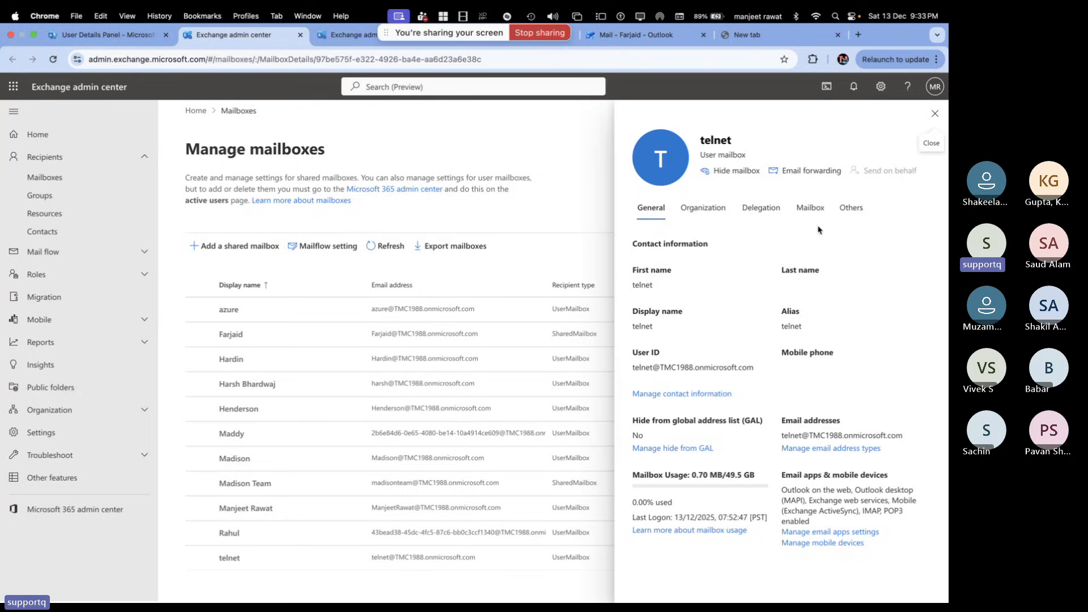
Go to telnet's Mailbox > Others settings and open Set recipient limit
click(810, 210)
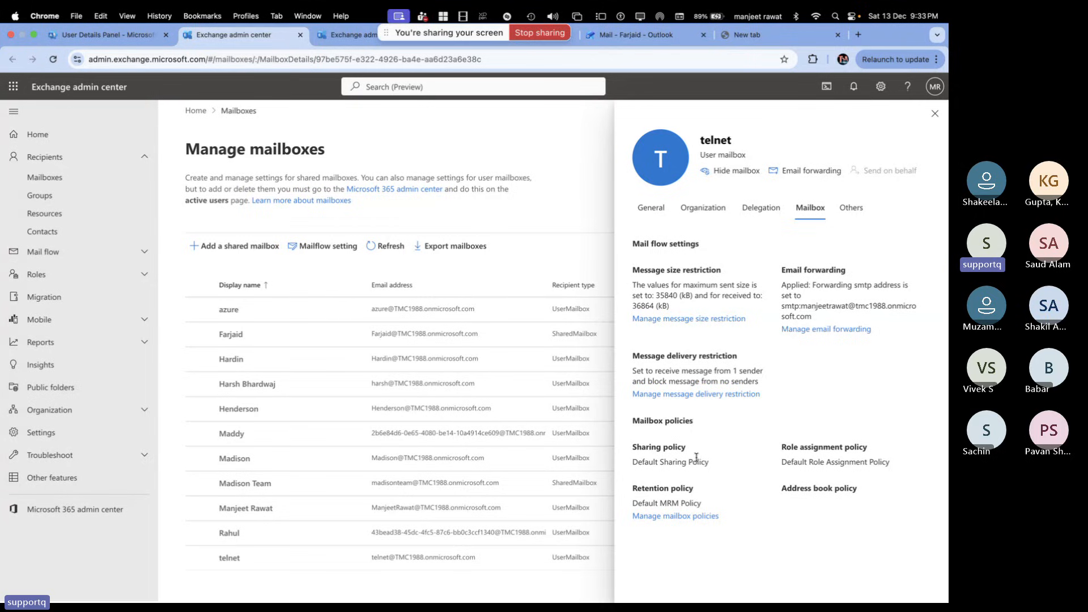
click(851, 211)
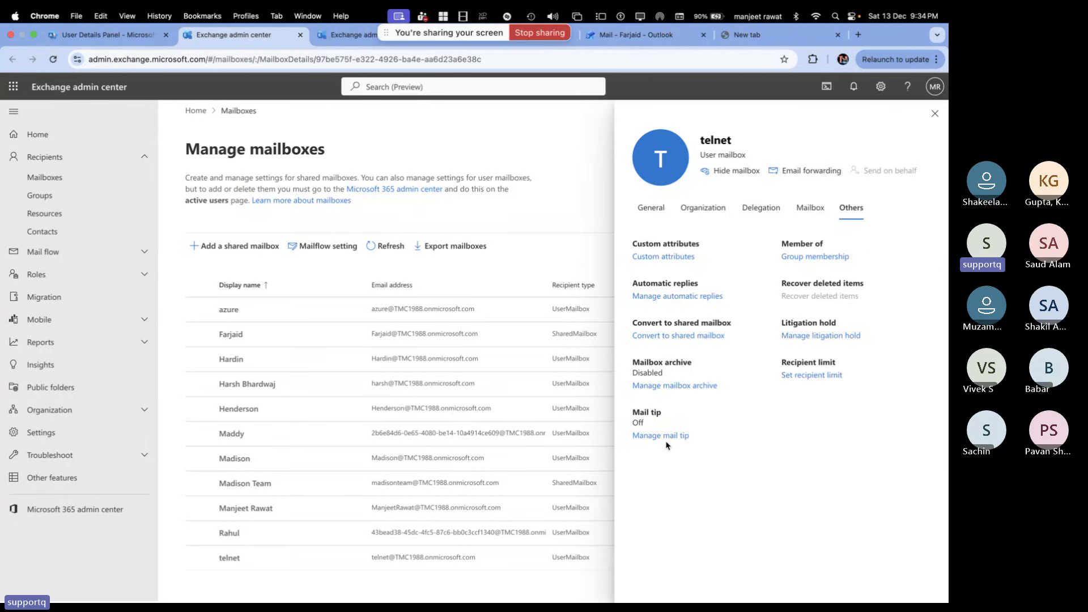
click(808, 375)
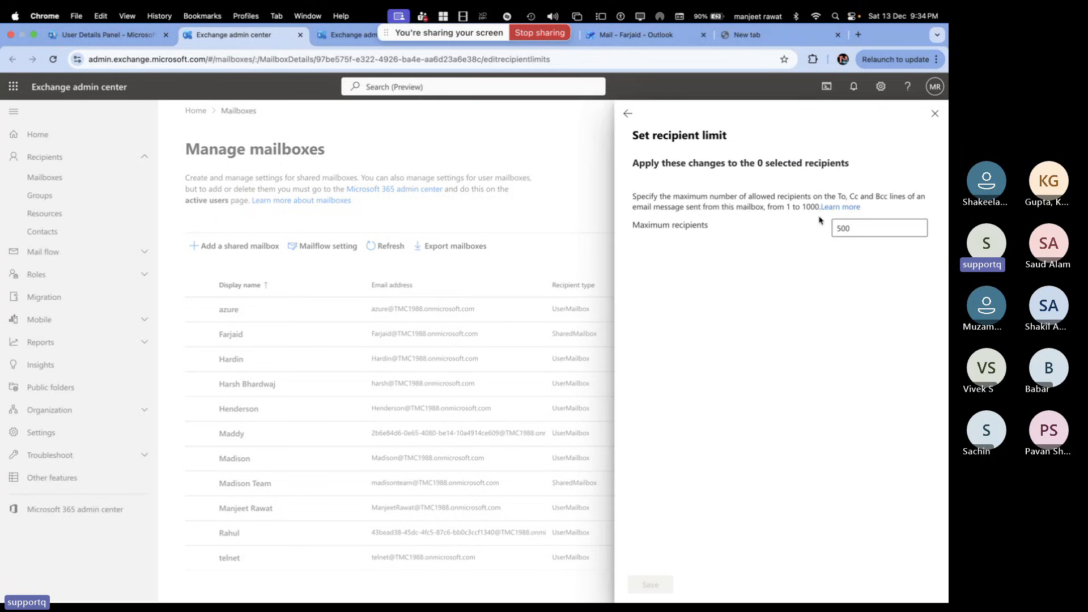
Highlight the 1 to 1000 allowed range and the maximum recipients value of 500
drag(819, 207, 781, 202)
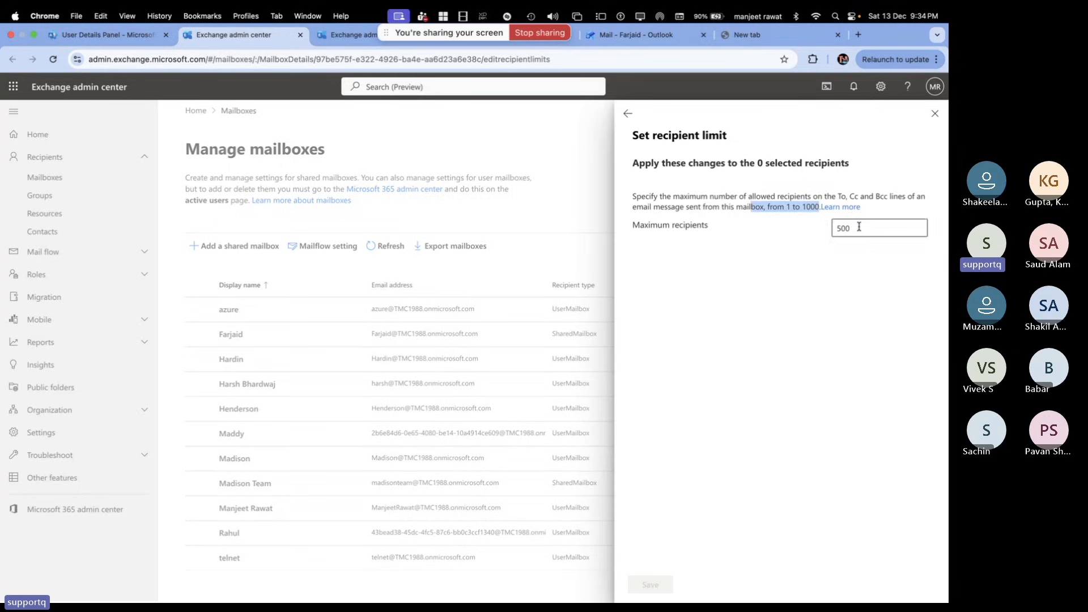
drag(859, 226, 810, 227)
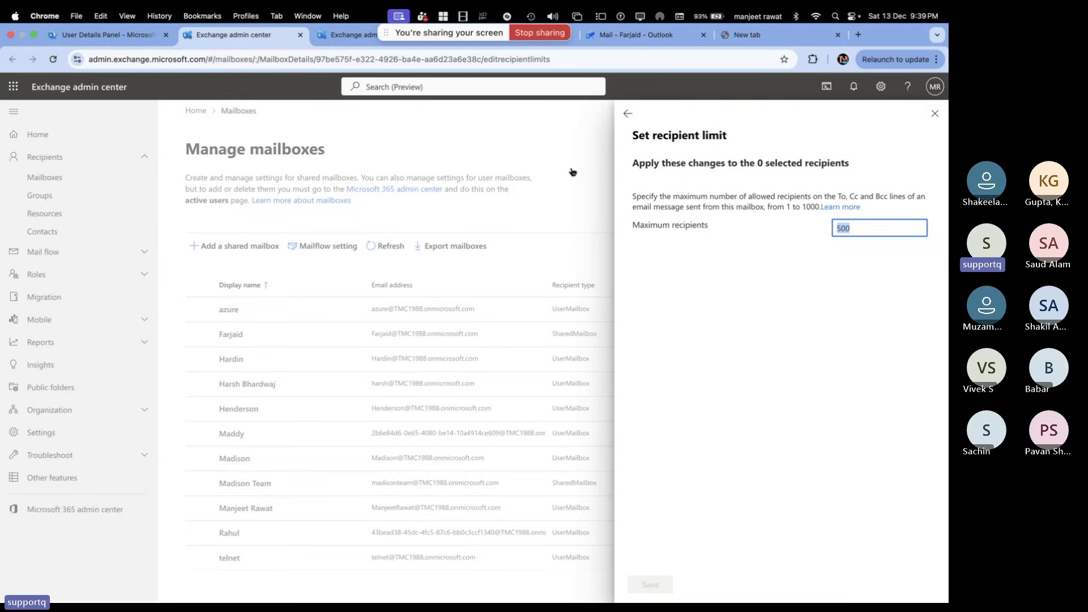
Cycle through the full-screen spaces to reach the Teams calendar for 13 December 2025
key(ctrl+Left)
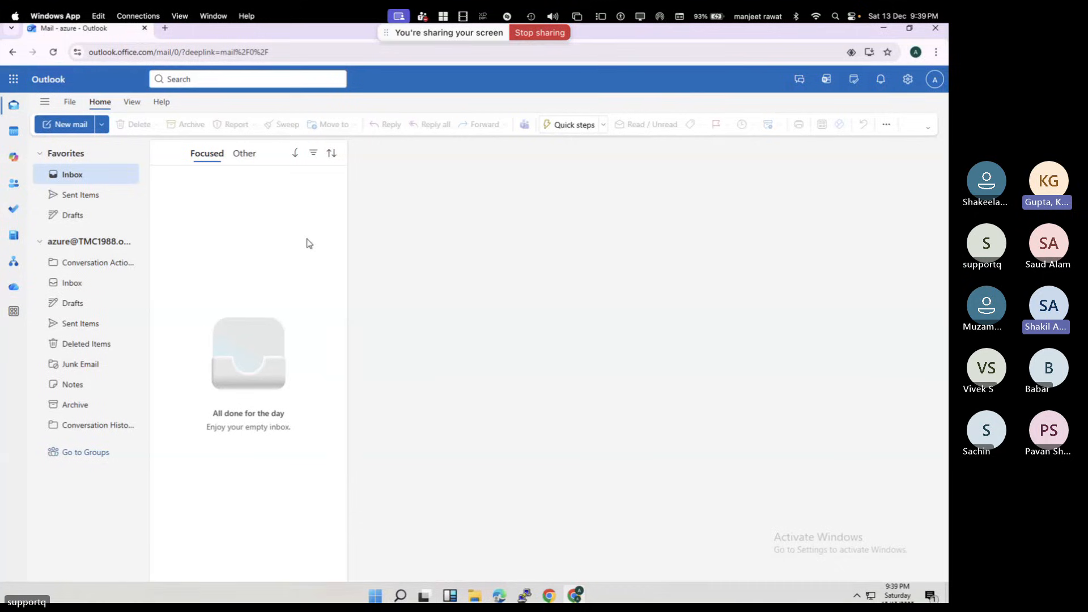
key(ctrl+Left)
key(ctrl+Left)
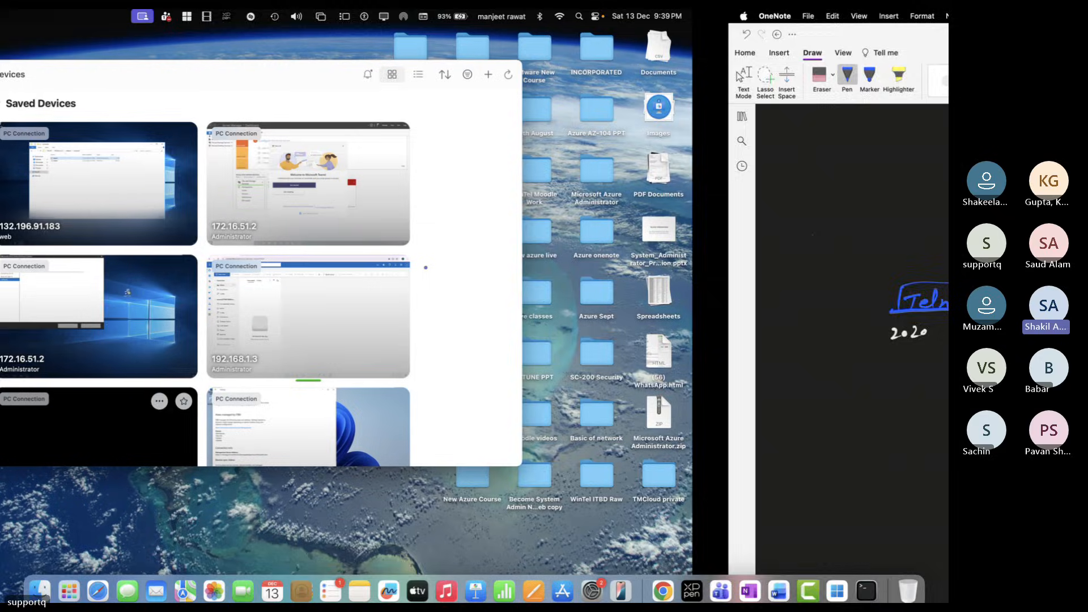
key(ctrl+Right)
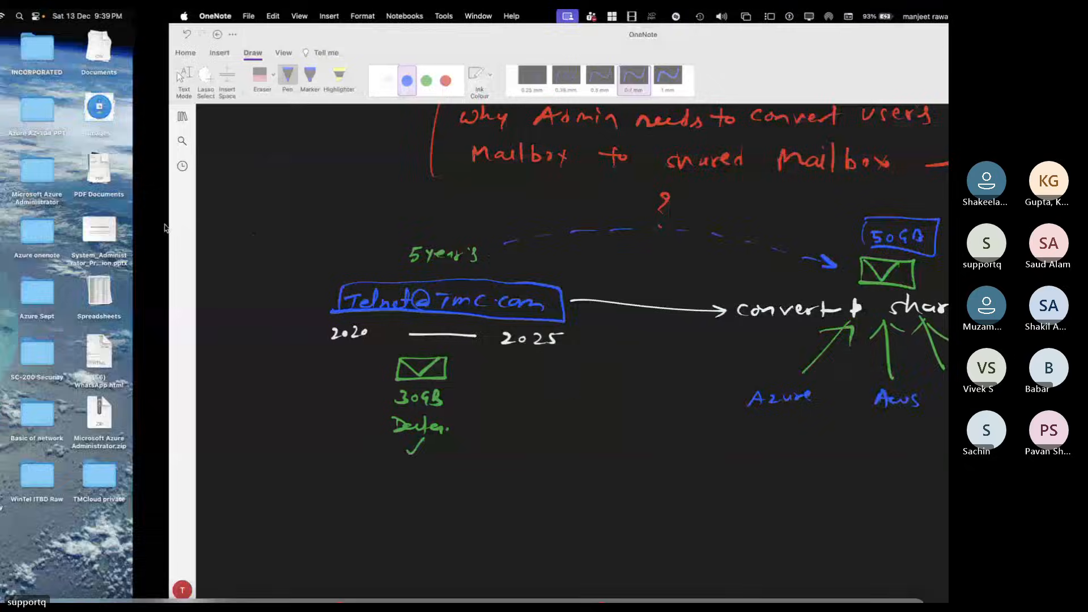
key(ctrl+Right)
key(ctrl+Right)
key(ctrl+Right)
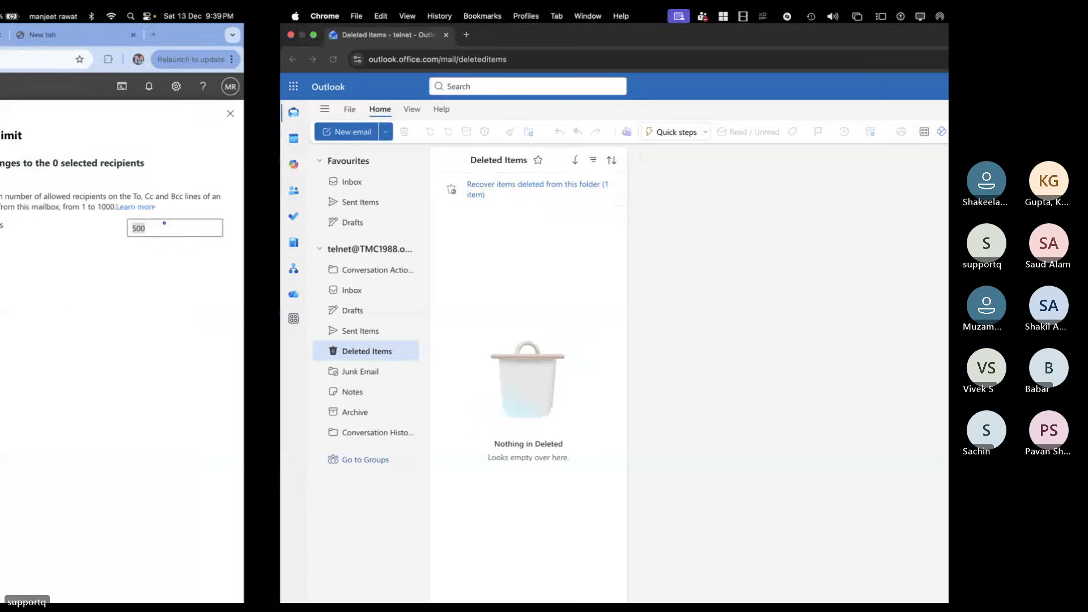
key(ctrl+Right)
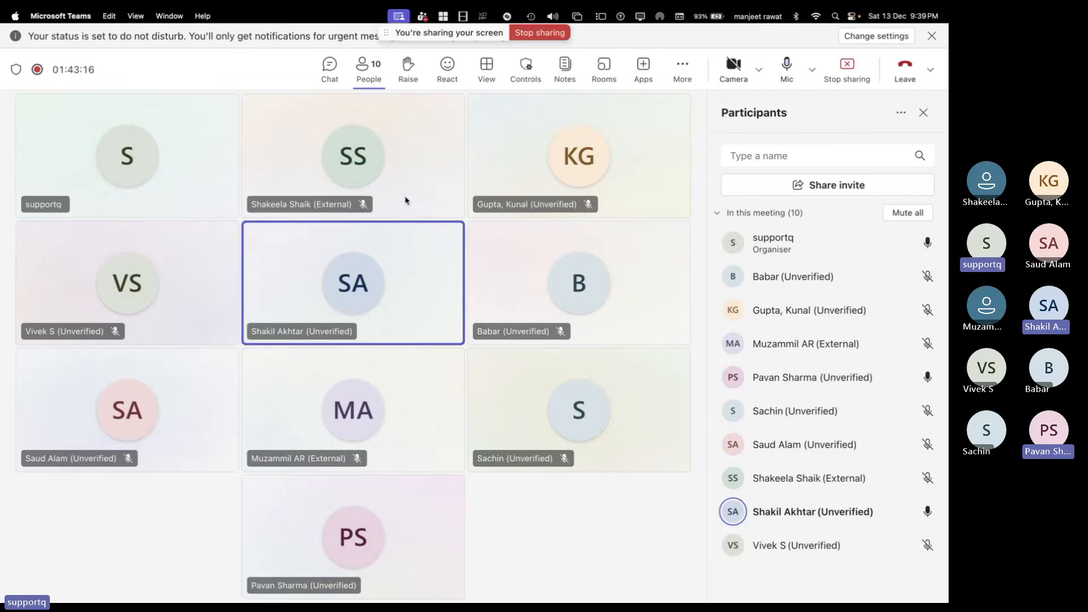
key(ctrl+Left)
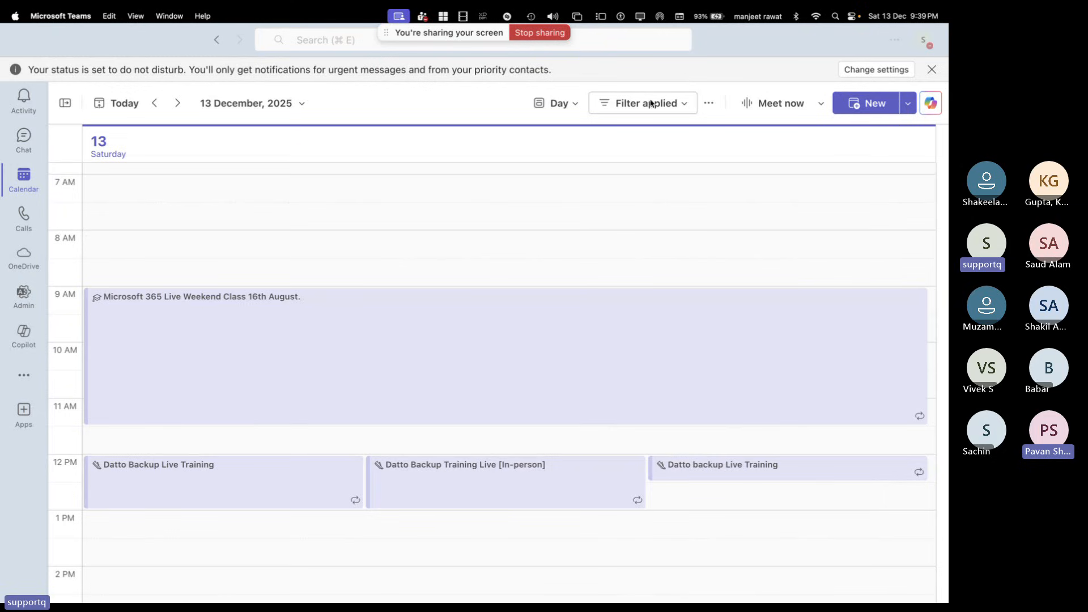
Move across the macOS spaces to the live Teams meeting window with 10 participants
key(ctrl+Left)
key(ctrl+Left)
key(ctrl+Left)
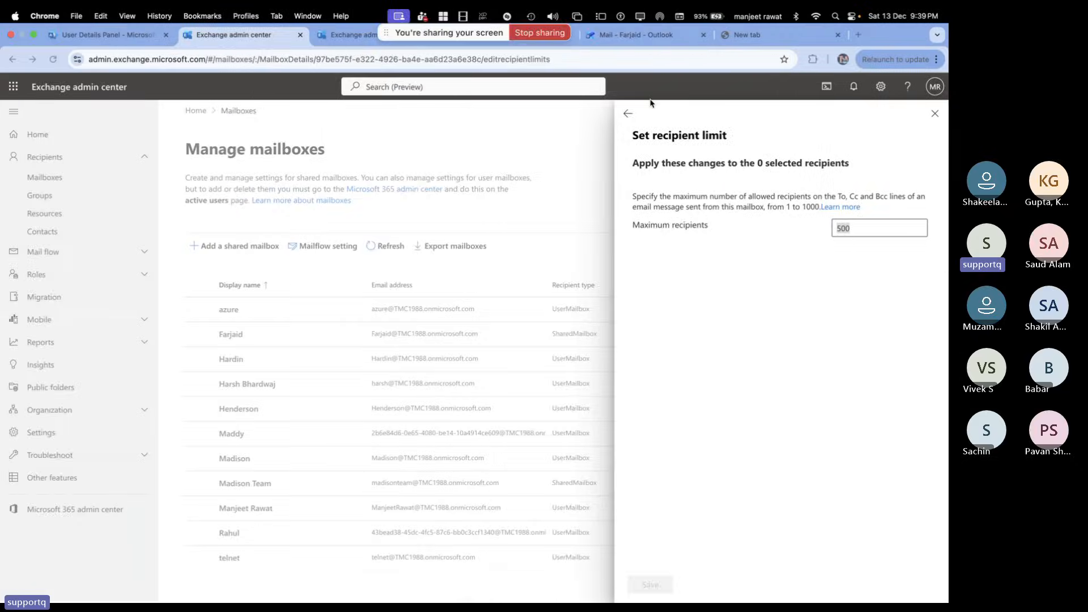
key(ctrl+Left)
key(ctrl+Left)
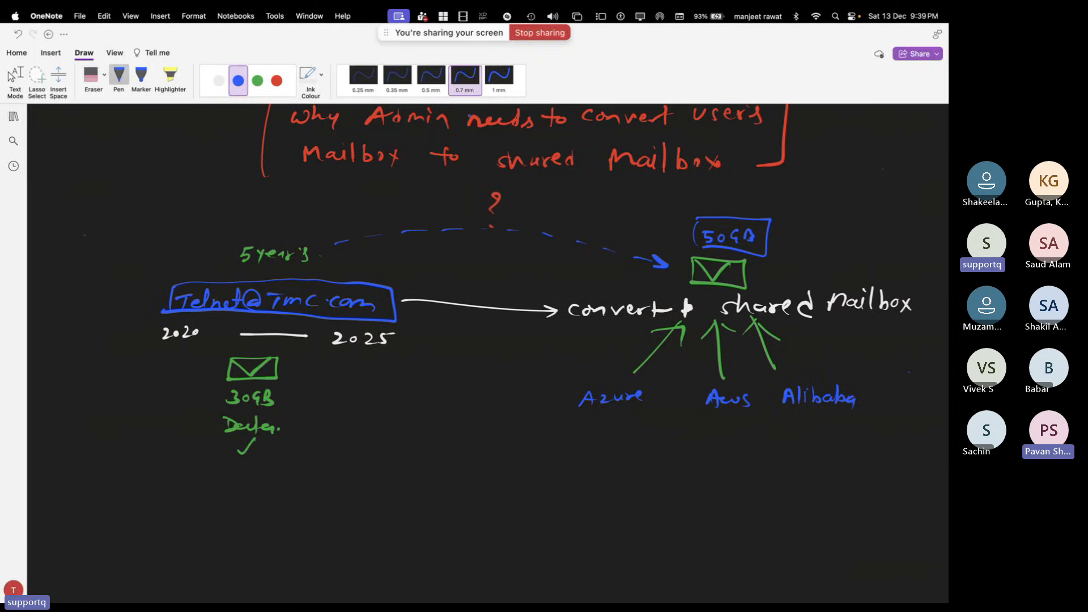
key(ctrl+Right)
key(ctrl+Right)
key(ctrl+Right)
key(ctrl+Right)
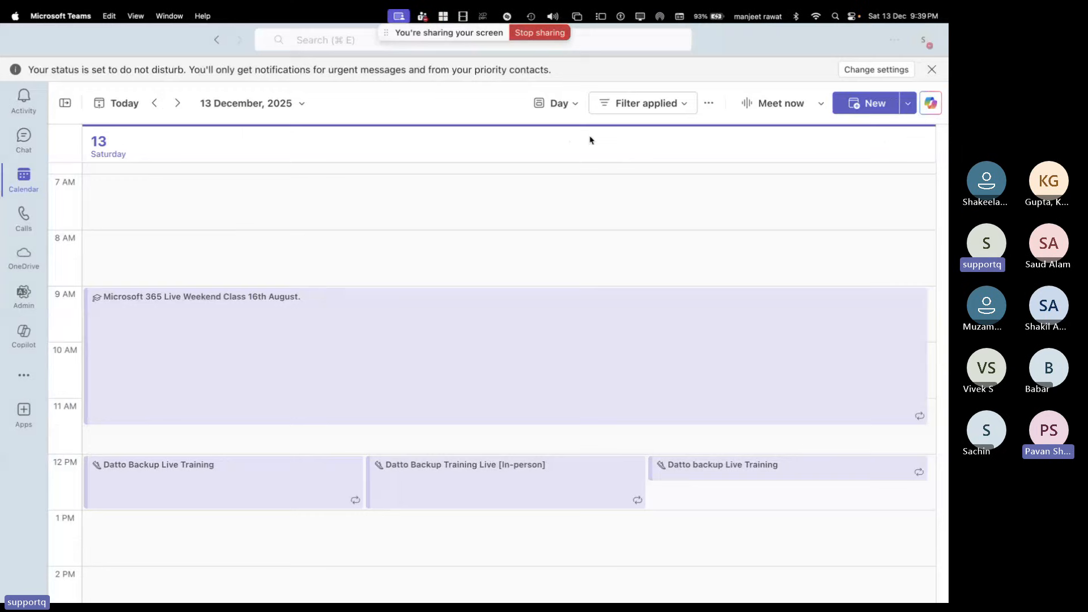
key(ctrl+Right)
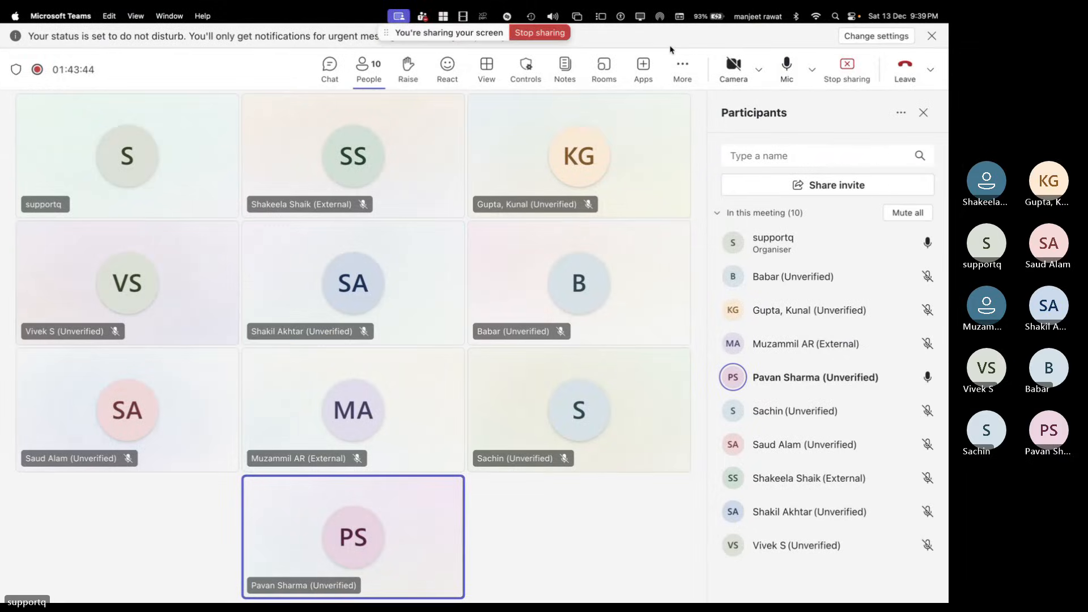
key(ctrl+Left)
key(ctrl+Right)
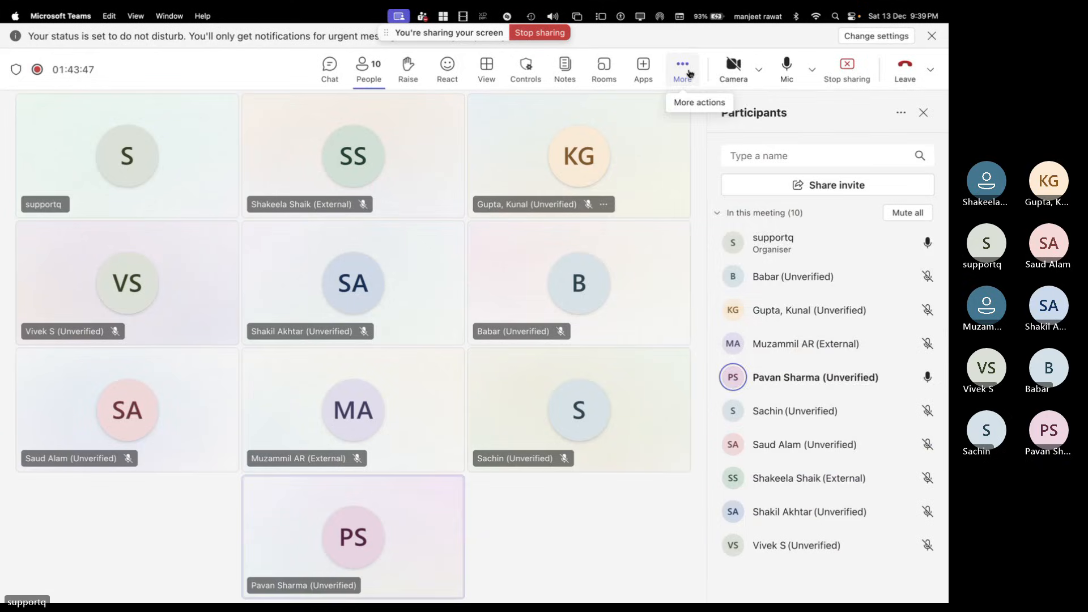
Choose Stop recording under the meeting's Record and transcribe options, bringing up the confirmation
click(683, 66)
mouse_move(708, 107)
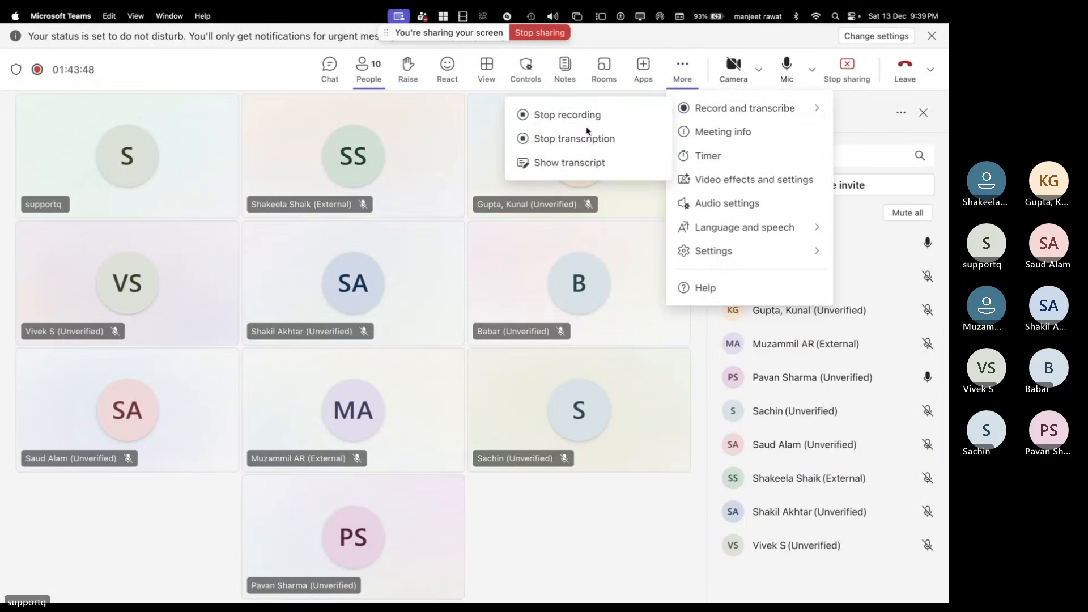
click(567, 115)
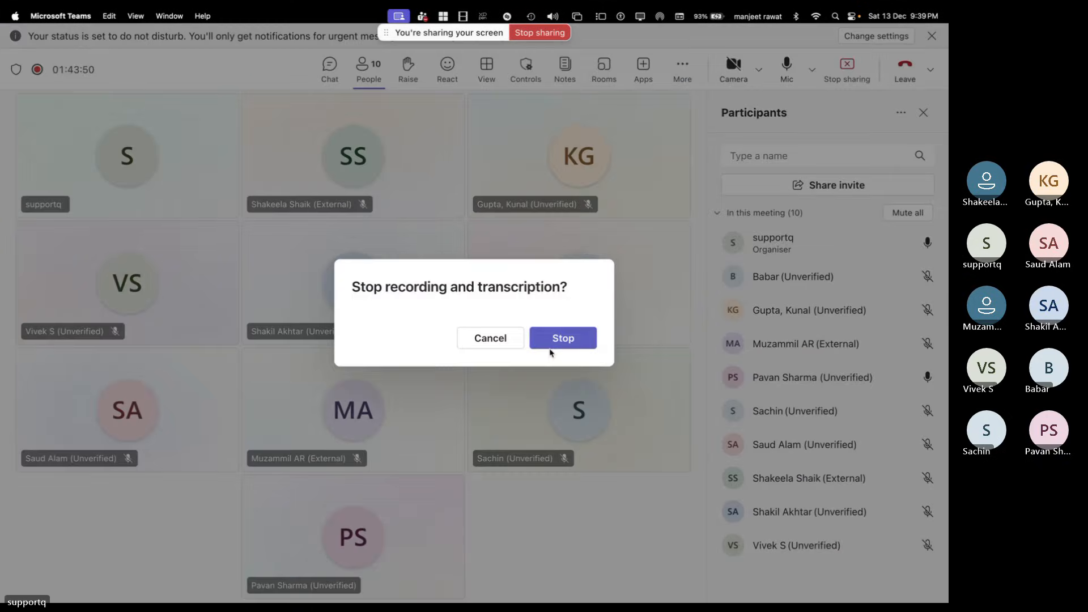